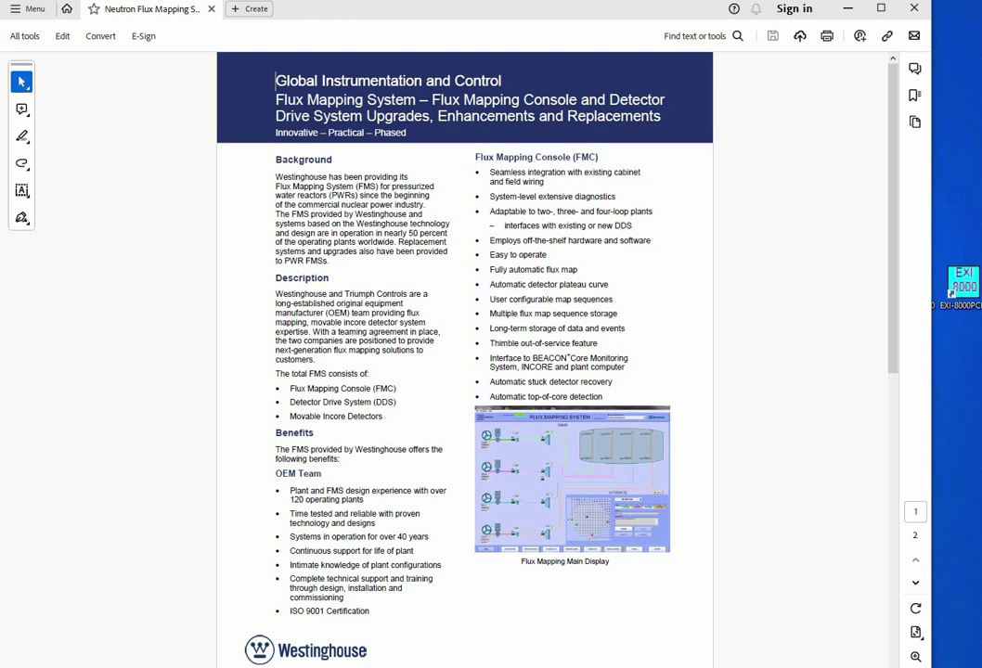
In Chrome, expand the GitHub top repositories list and open NewTS-Execution-Engine
{"action": "key", "text": "alt+Tab"}
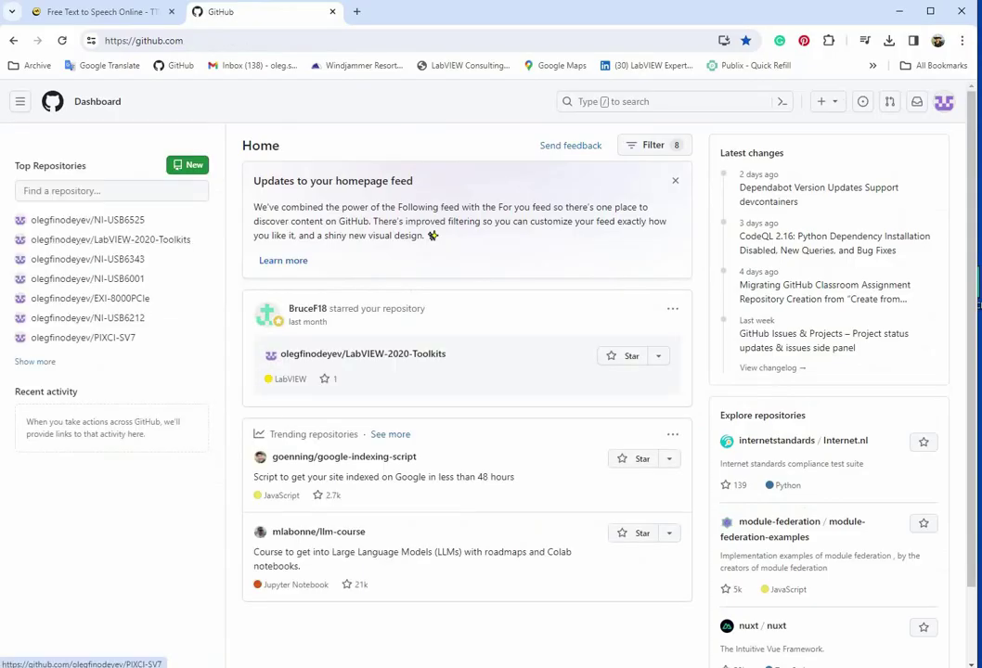
{"action": "left_click", "coordinate": [35, 363]}
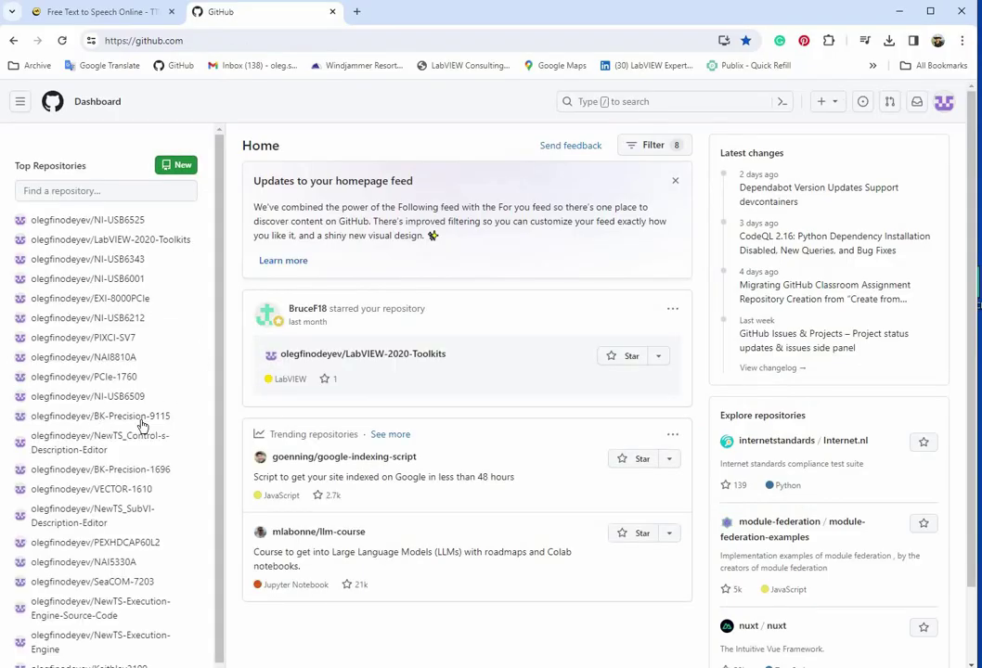
{"action": "scroll", "coordinate": [133, 475], "scroll_direction": "down", "scroll_amount": 1}
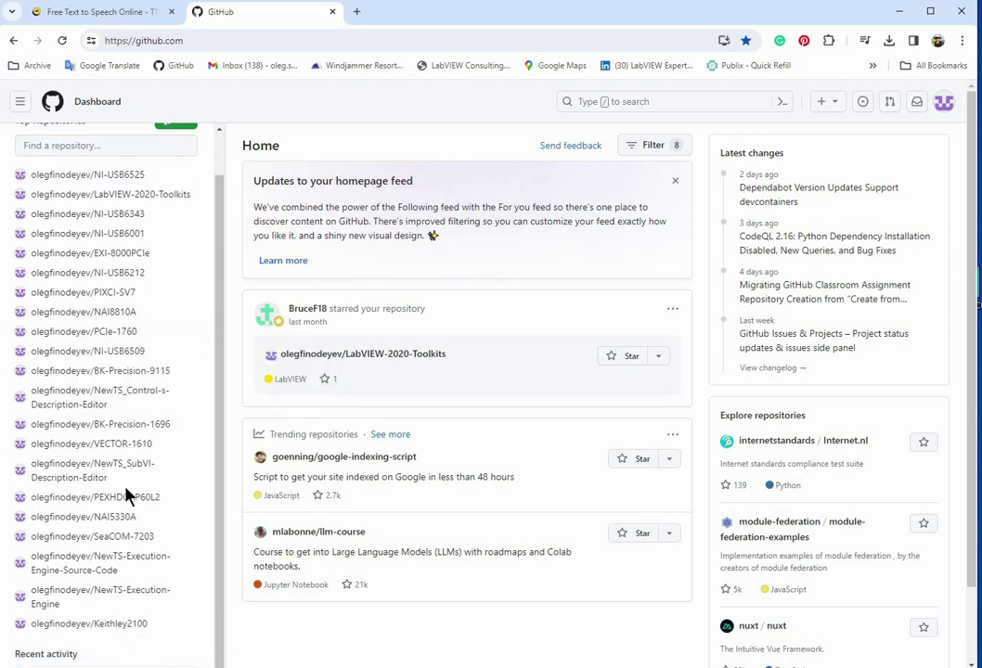
{"action": "left_click", "coordinate": [103, 599]}
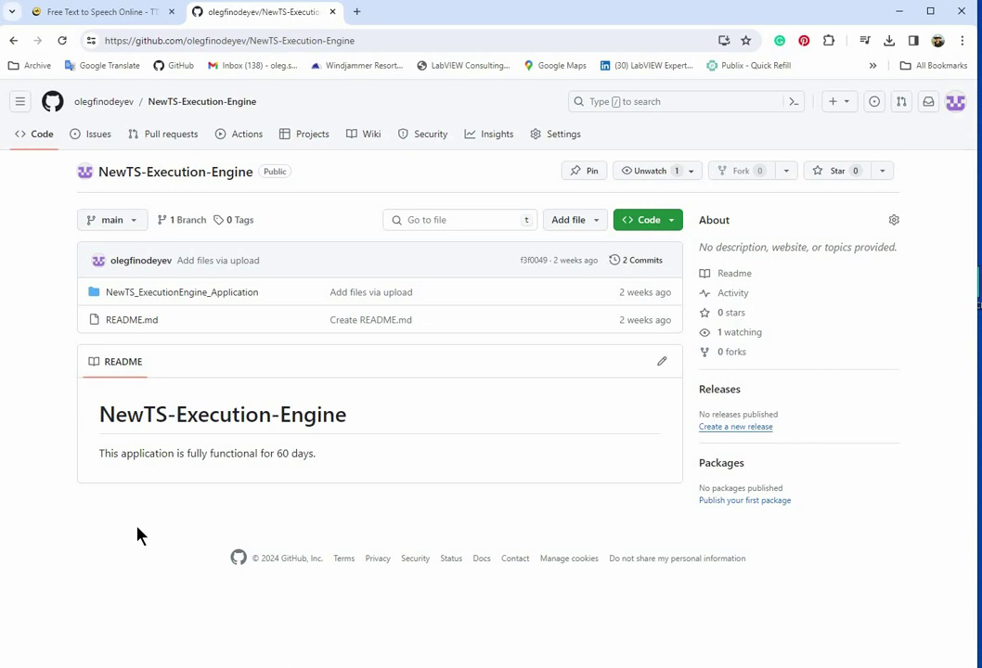
Go back to the GitHub dashboard home and expand the full top repositories list again
{"action": "left_click", "coordinate": [52, 100]}
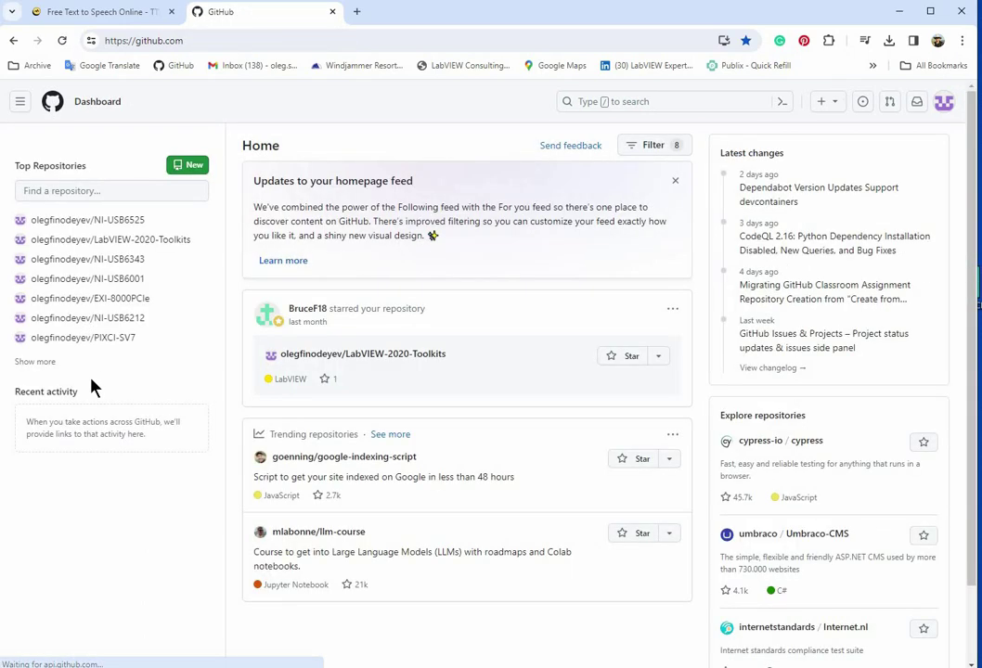
{"action": "left_click", "coordinate": [33, 364]}
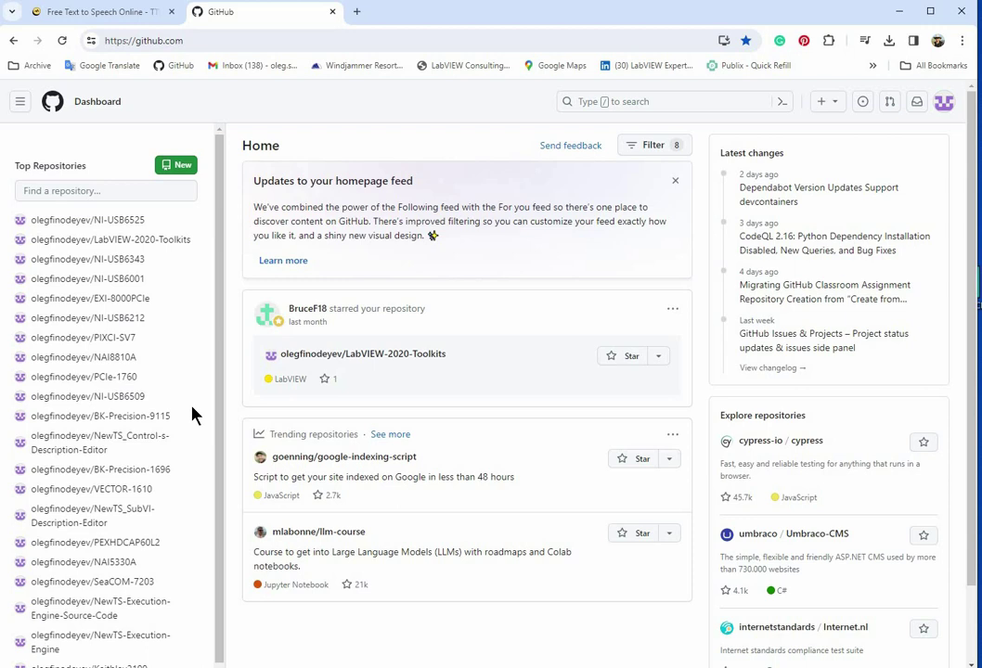
{"action": "scroll", "coordinate": [194, 415], "scroll_direction": "down", "scroll_amount": 1}
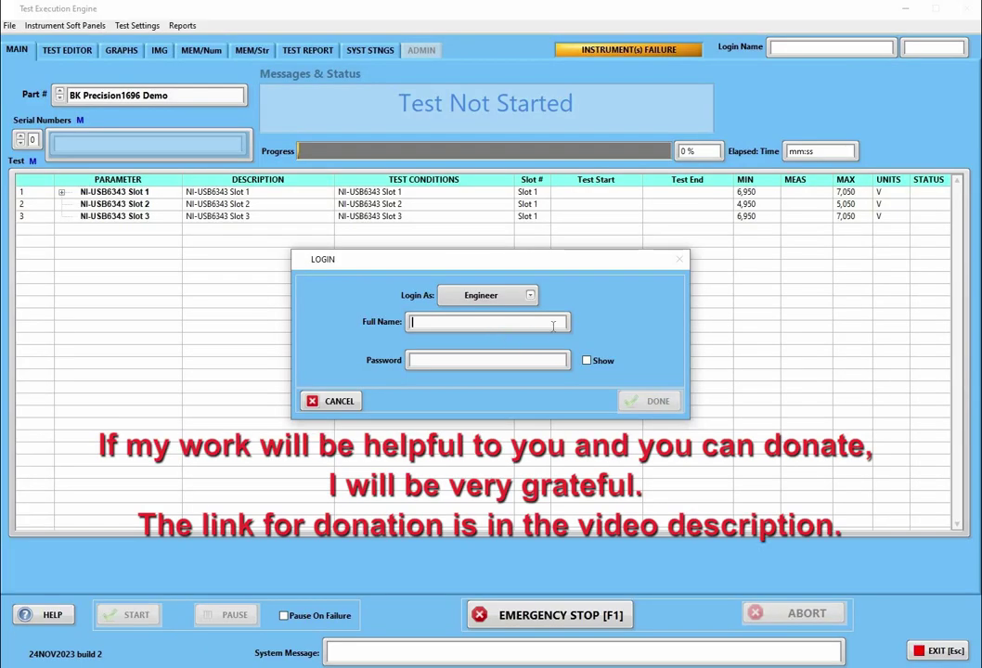
Log in as Engineer with your full name and password, and acknowledge the success message
{"action": "type", "text": "t"}
{"action": "left_click", "coordinate": [586, 360]}
{"action": "left_click", "coordinate": [515, 359]}
{"action": "type", "text": "b"}
{"action": "key", "text": "Return"}
{"action": "left_click", "coordinate": [544, 359]}
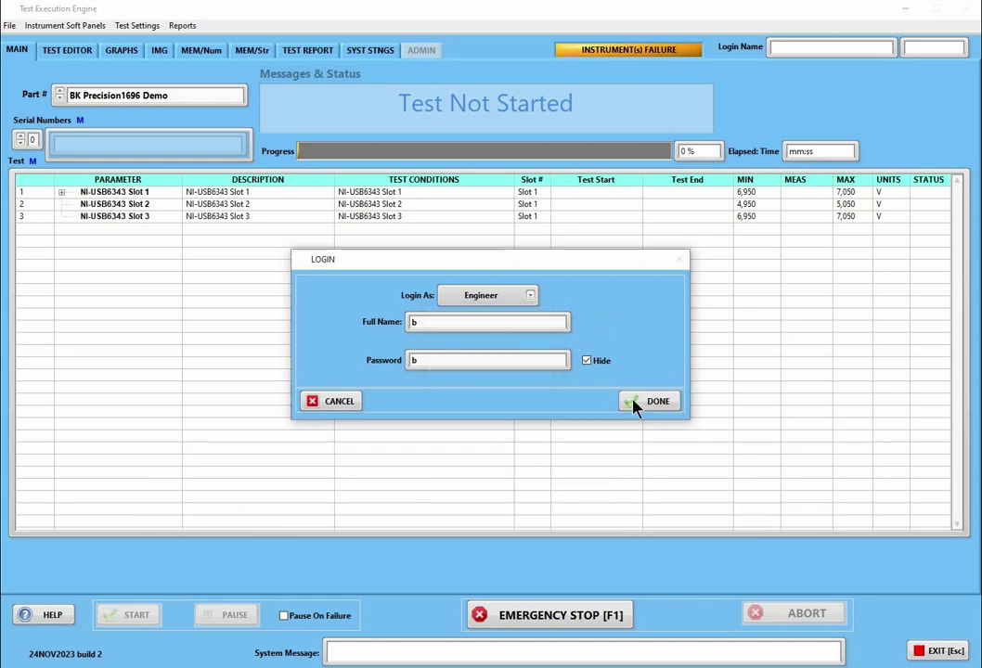
{"action": "left_click", "coordinate": [644, 402]}
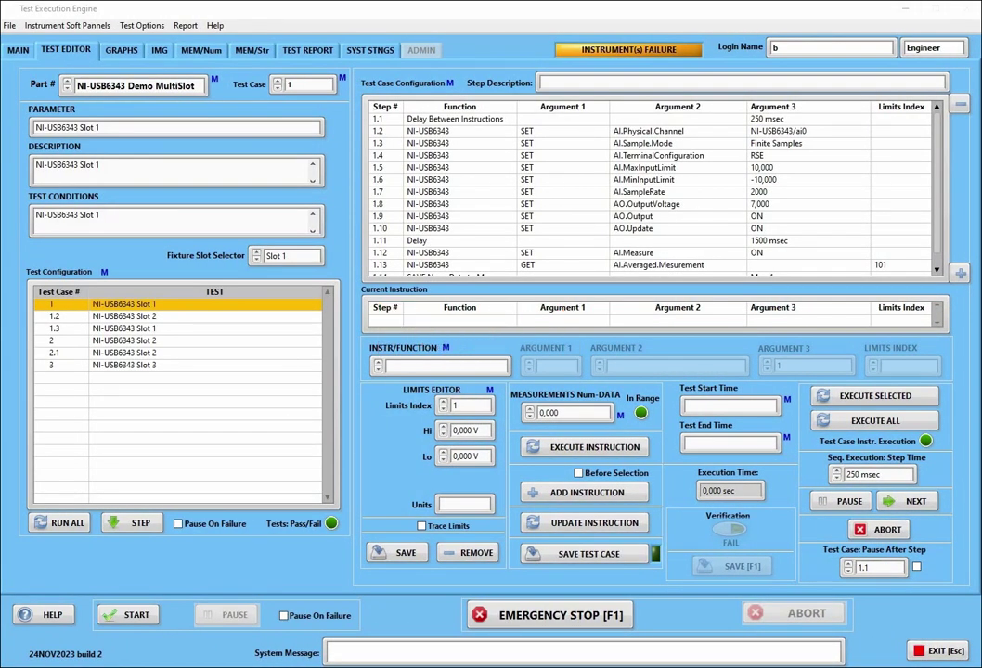
Add a new part number named 'The Execution Engine Menu Demo'
{"action": "right_click", "coordinate": [156, 84]}
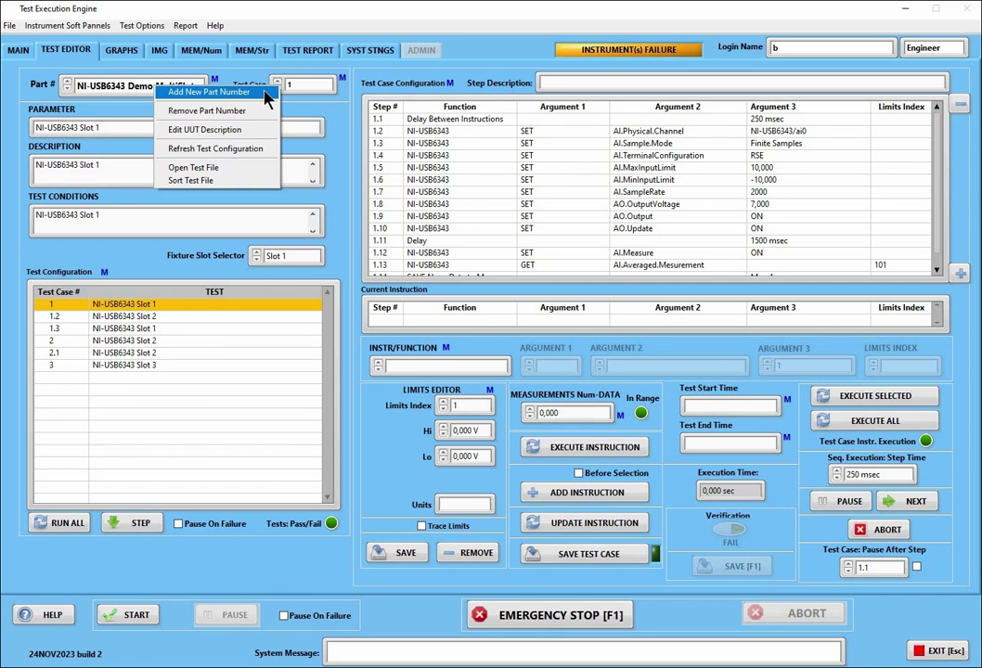
{"action": "left_click", "coordinate": [264, 93]}
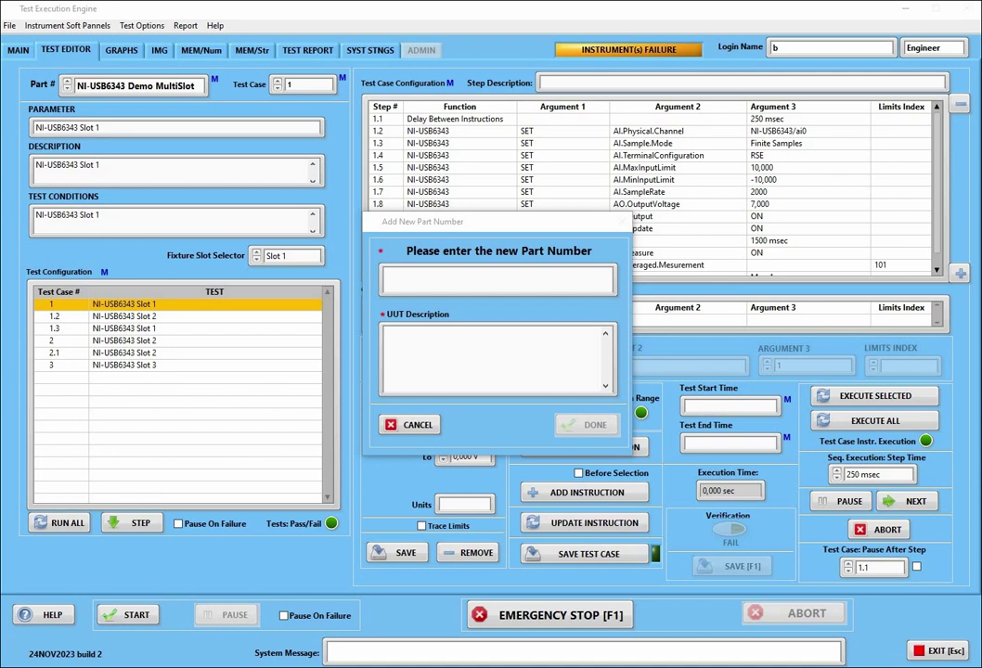
{"action": "left_click", "coordinate": [433, 275]}
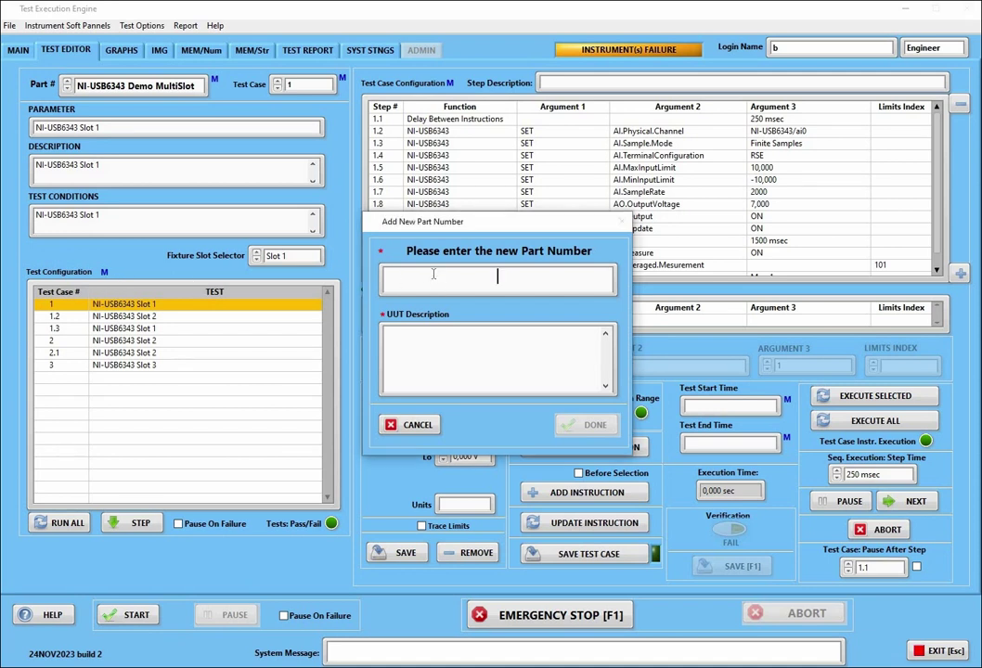
{"action": "type", "text": "The Execution Engine Menu Demo"}
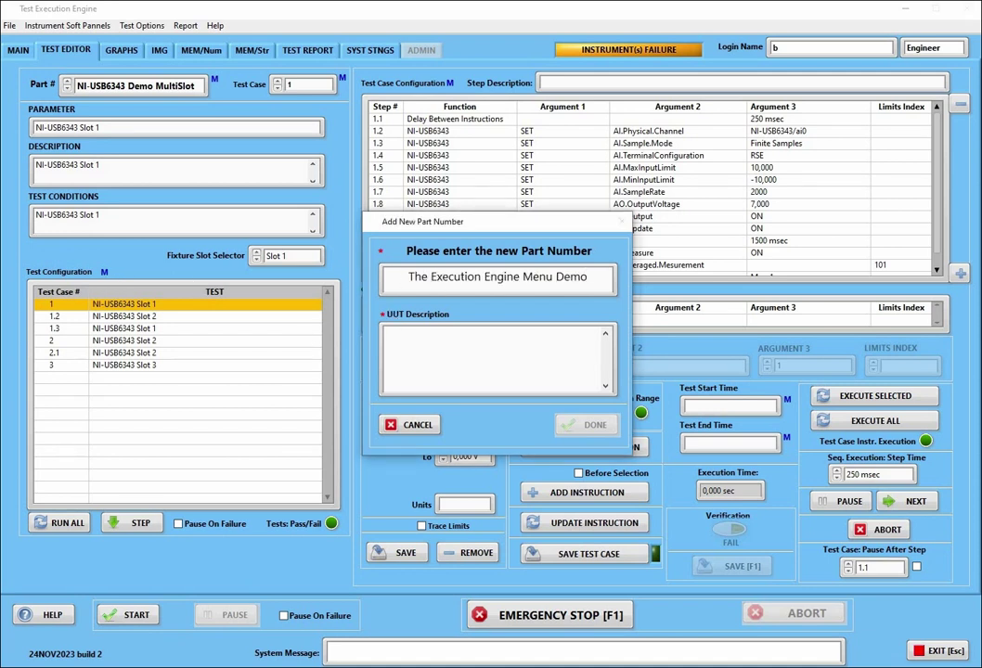
{"action": "key", "text": "alt+Tab"}
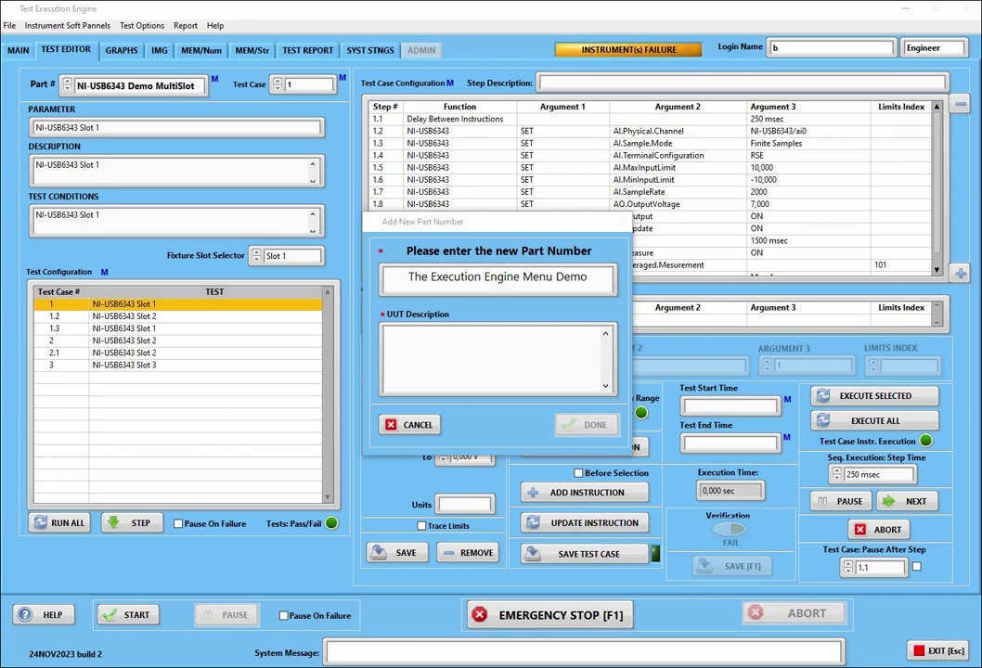
Paste the UUT description, save the new part, and dismiss the instrument-loading notice
{"action": "left_click", "coordinate": [464, 351]}
{"action": "type", "text": "This video intended to demonstrate the Execution Engine menus"}
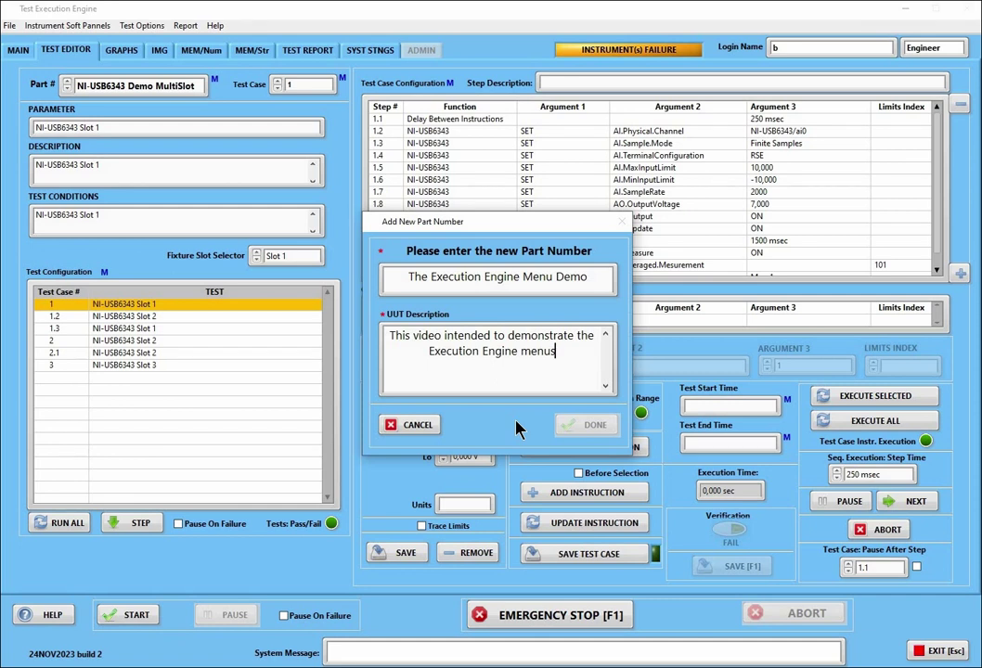
{"action": "left_click", "coordinate": [550, 433]}
{"action": "left_click", "coordinate": [583, 433]}
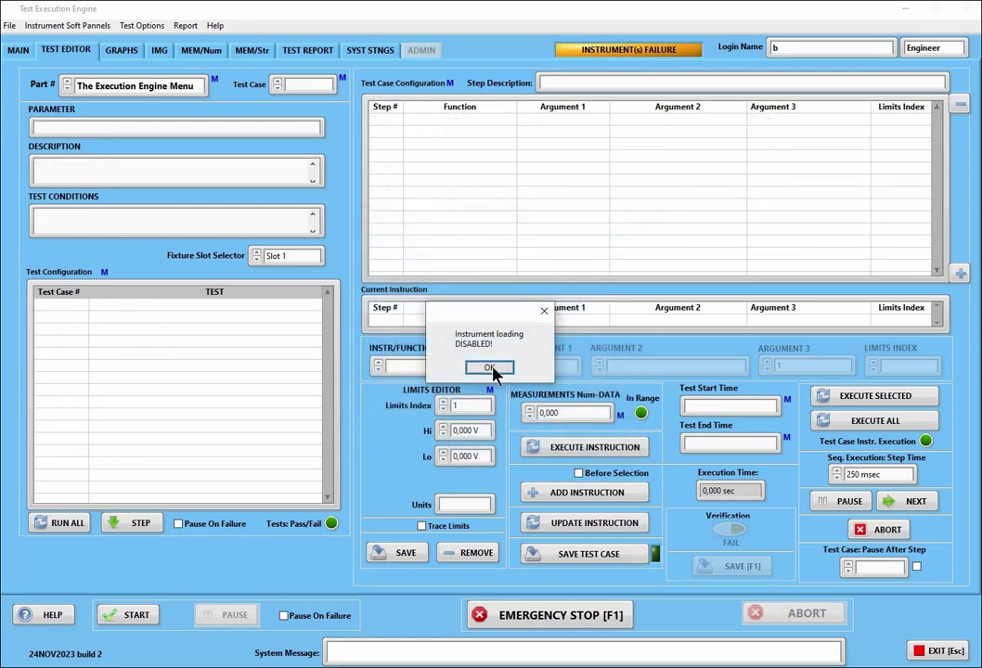
{"action": "left_click", "coordinate": [491, 368]}
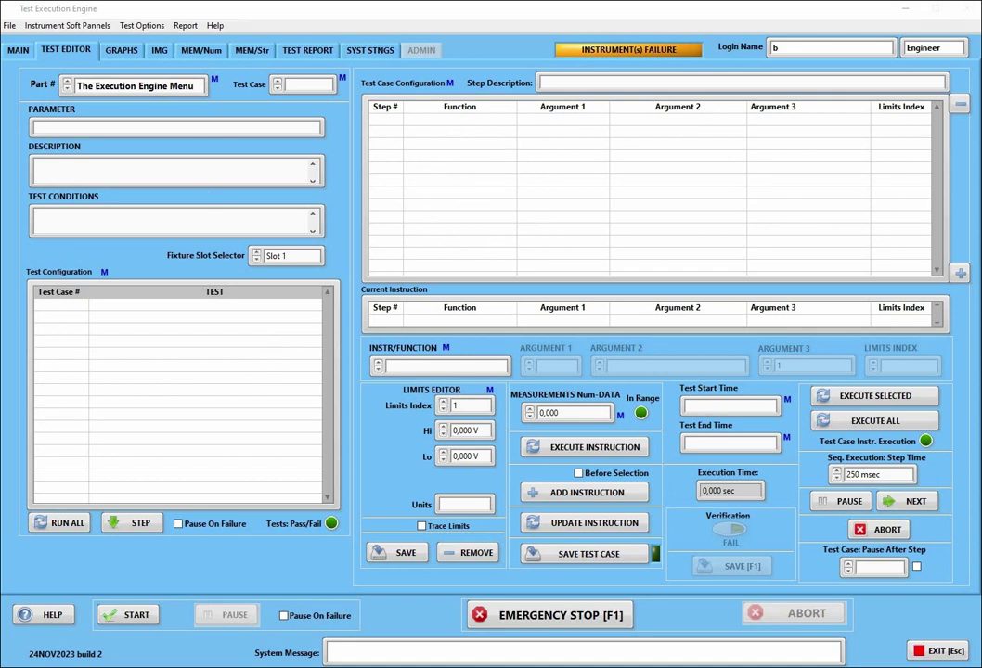
Check that The Execution Engine Menu Demo folder contains TestCases.cfg, then minimize Explorer
{"action": "left_click_drag", "start_coordinate": [535, 184], "coordinate": [722, 53]}
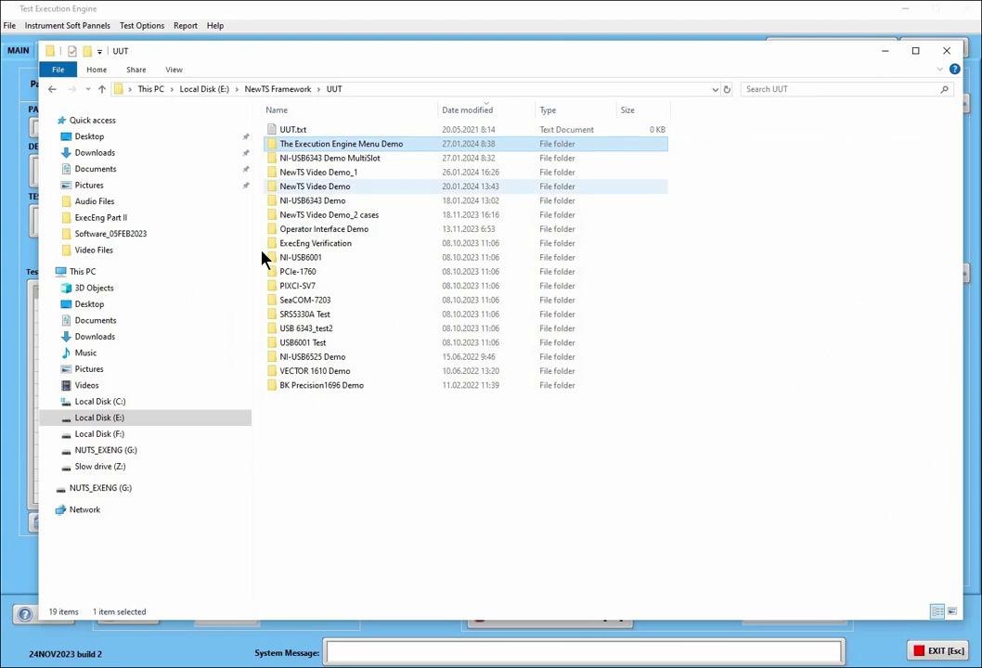
{"action": "left_click", "coordinate": [372, 145]}
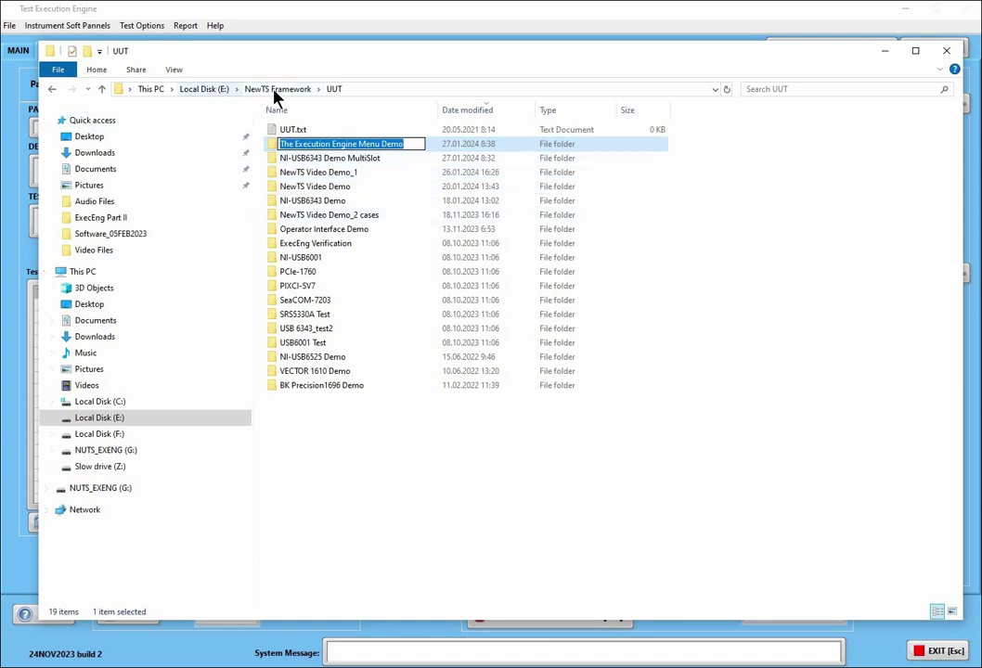
{"action": "double_click", "coordinate": [272, 148]}
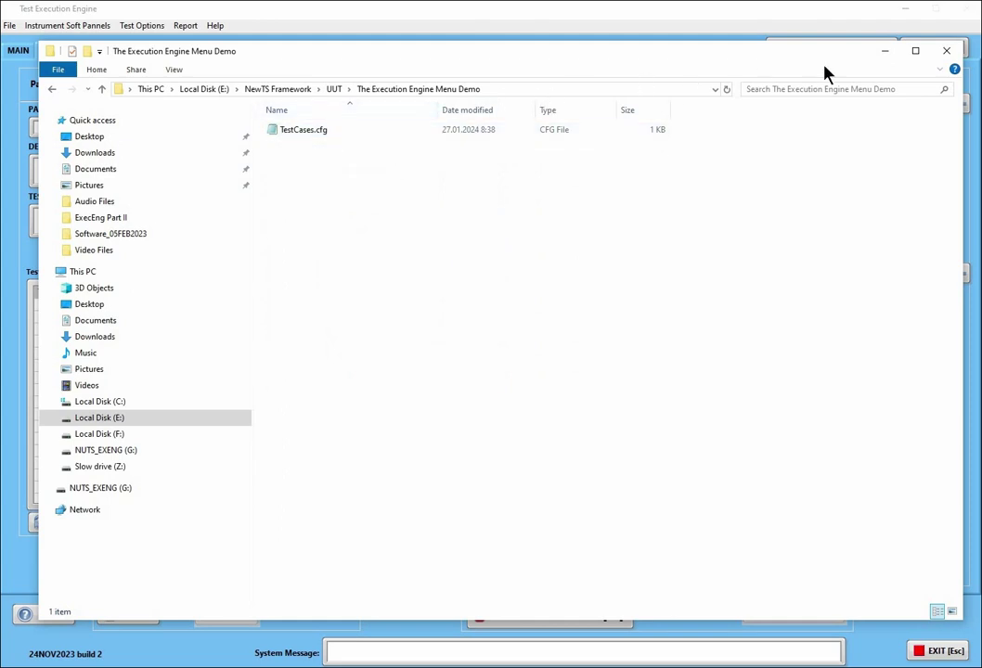
{"action": "left_click", "coordinate": [884, 50]}
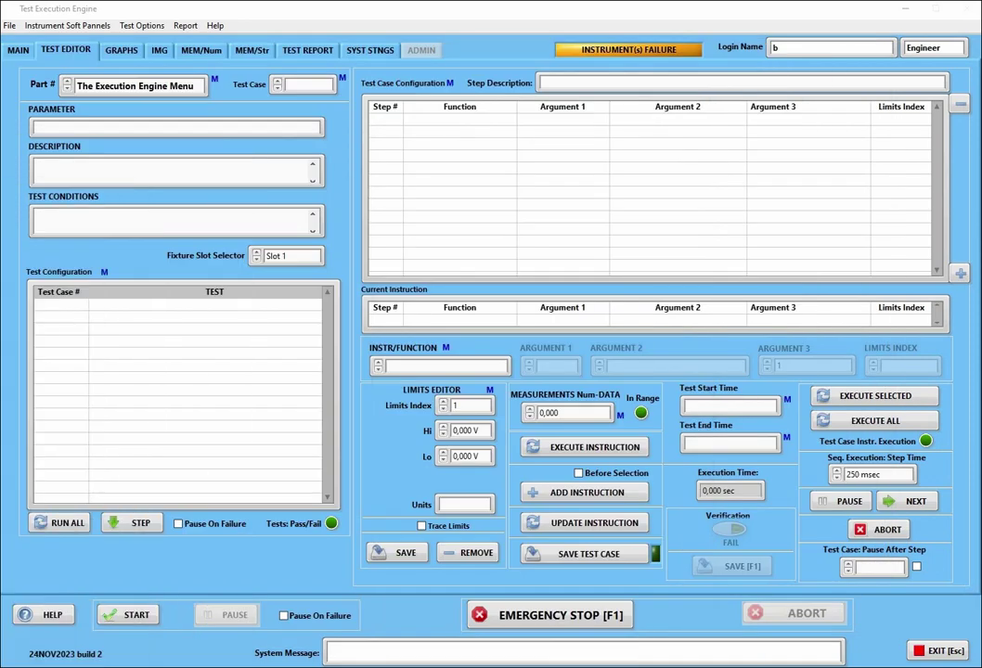
{"action": "right_click", "coordinate": [138, 89]}
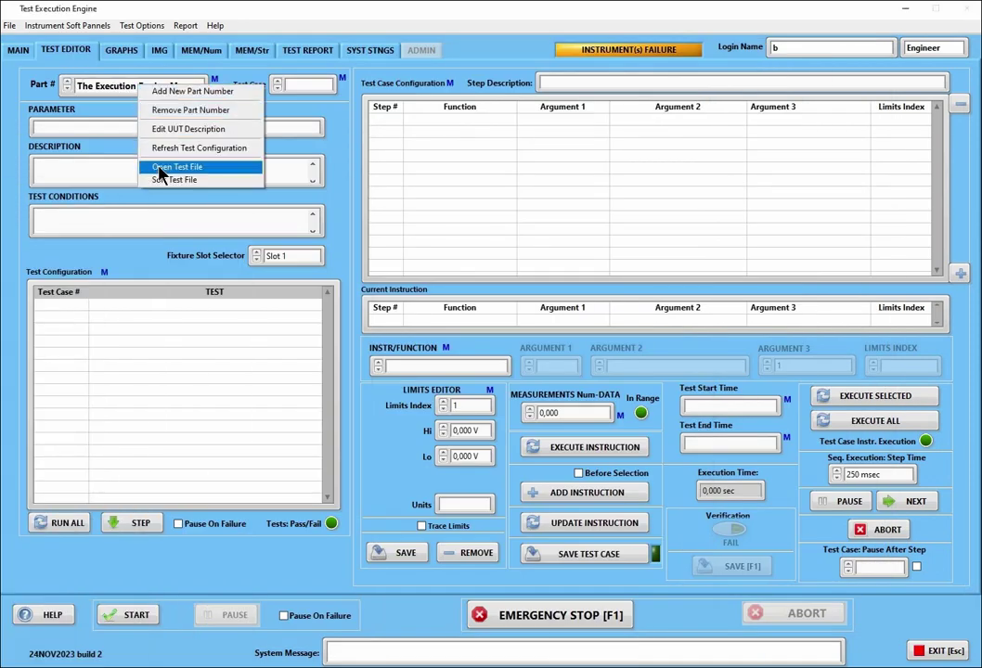
{"action": "left_click", "coordinate": [376, 49]}
{"action": "left_click", "coordinate": [371, 49]}
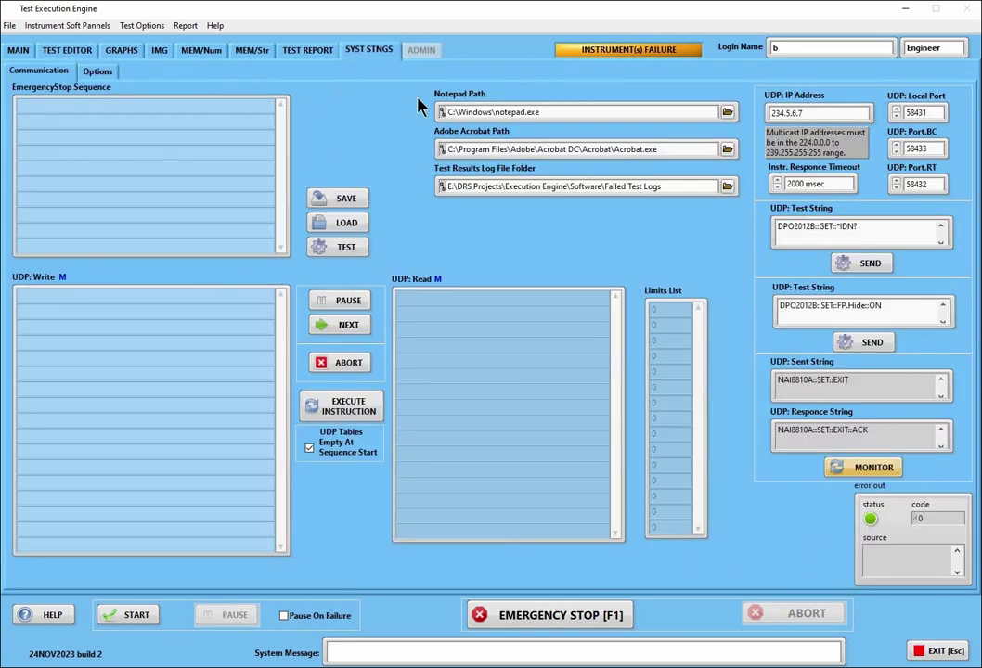
{"action": "left_click_drag", "start_coordinate": [542, 113], "coordinate": [407, 110]}
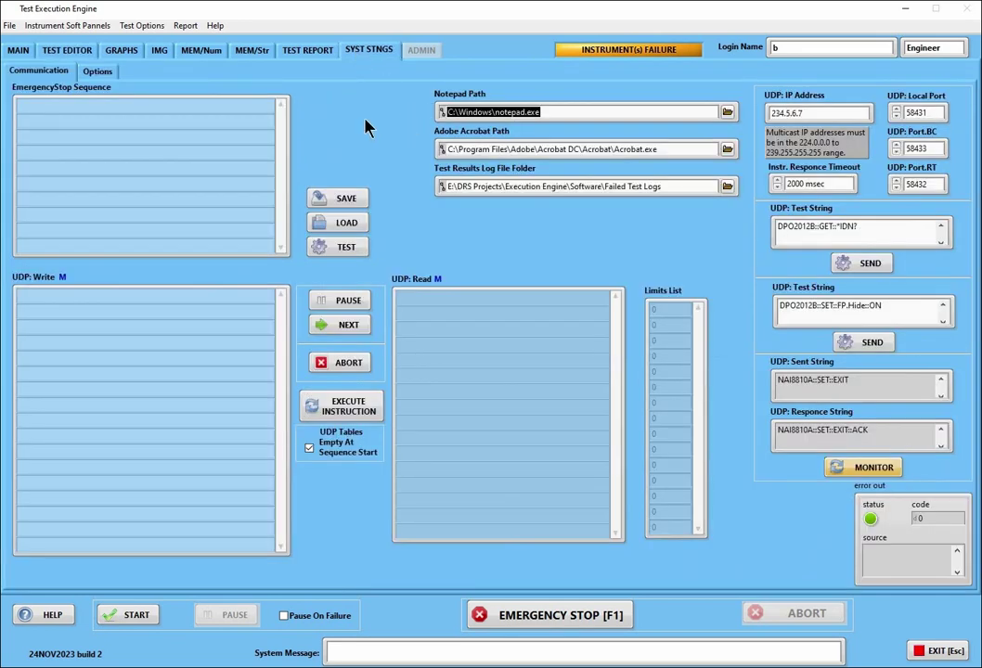
{"action": "left_click", "coordinate": [60, 50]}
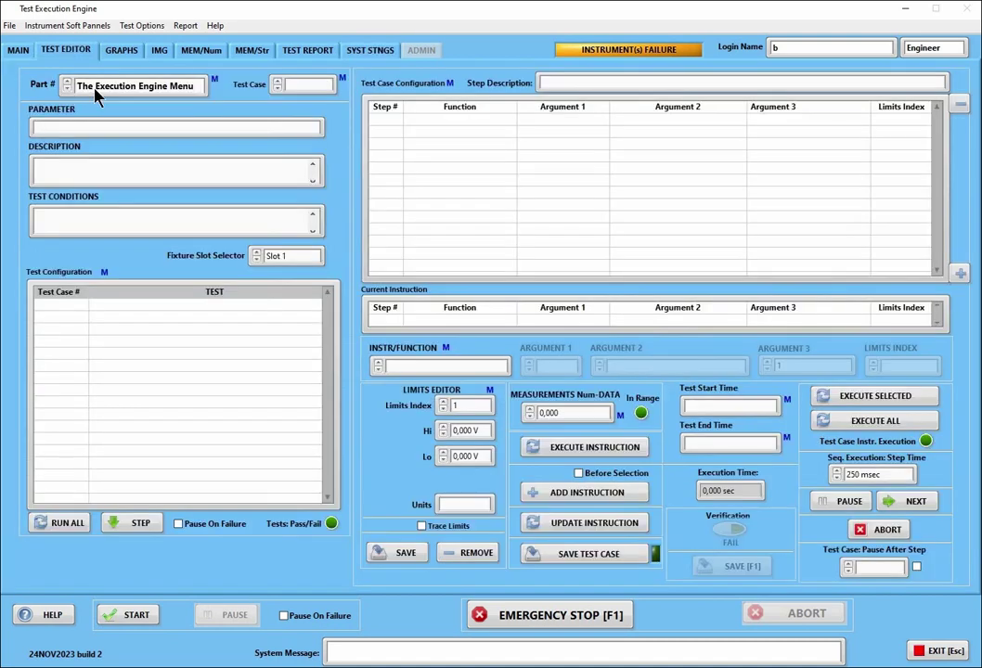
{"action": "right_click", "coordinate": [116, 93]}
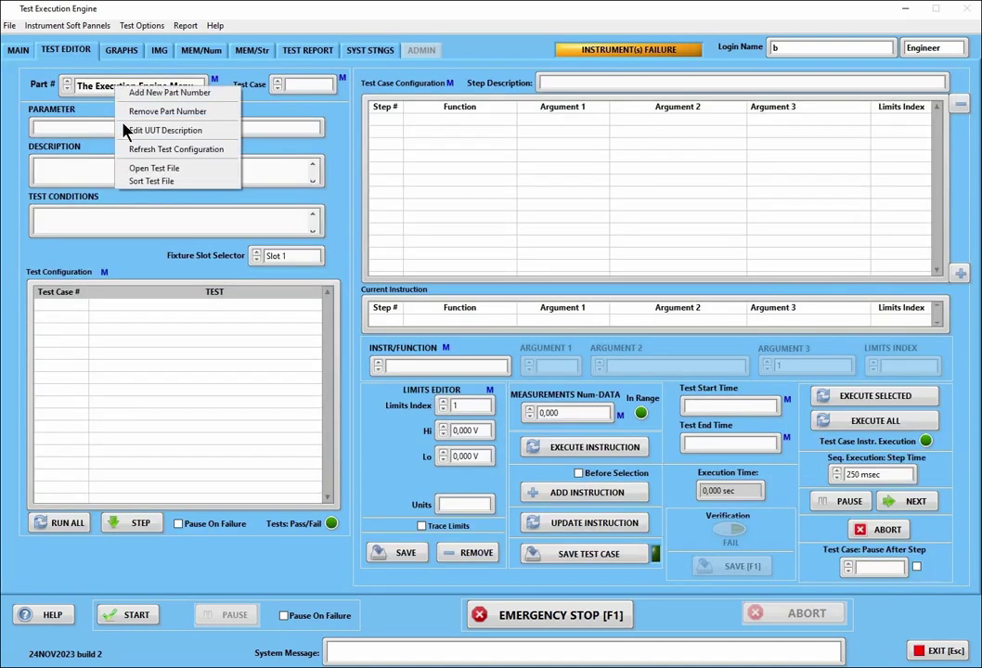
{"action": "left_click", "coordinate": [154, 171]}
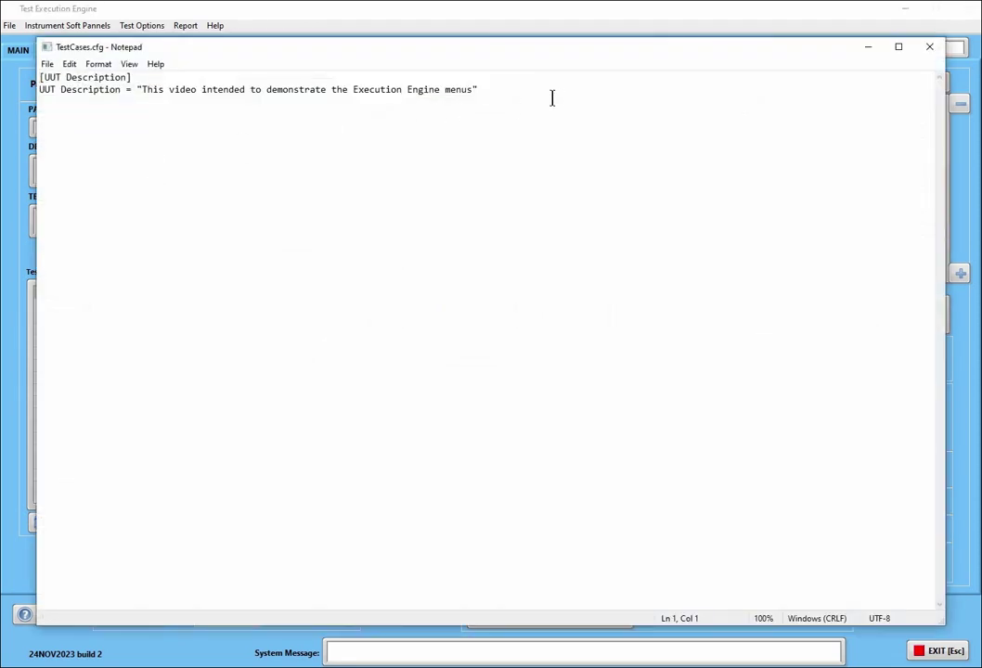
{"action": "left_click", "coordinate": [929, 47]}
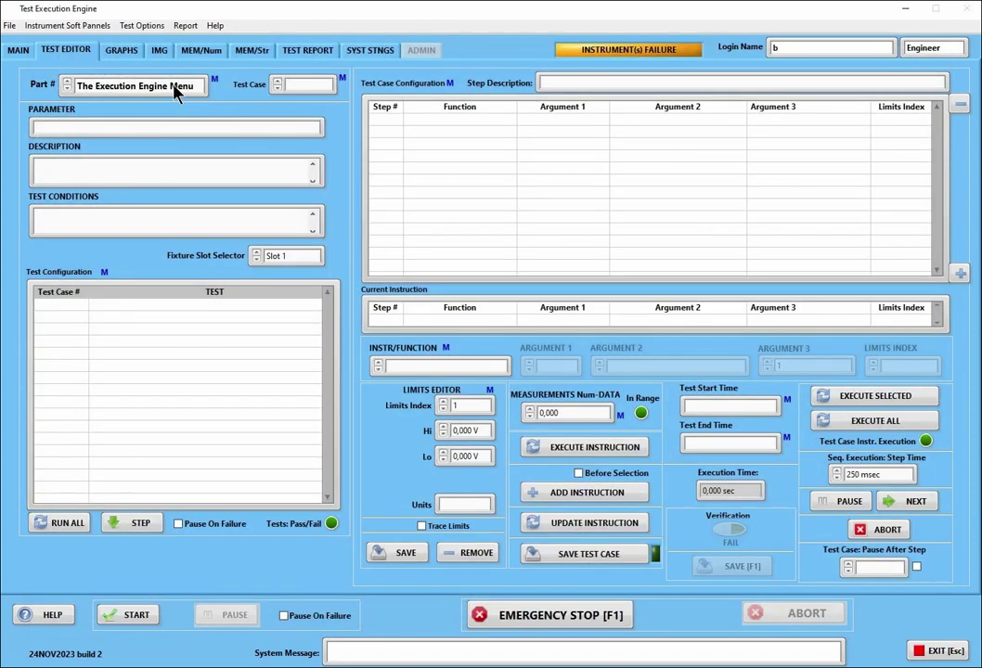
Load the NI-USB6343 Demo MultiSlot part and open its TestCases.cfg in Notepad
{"action": "left_click", "coordinate": [185, 88]}
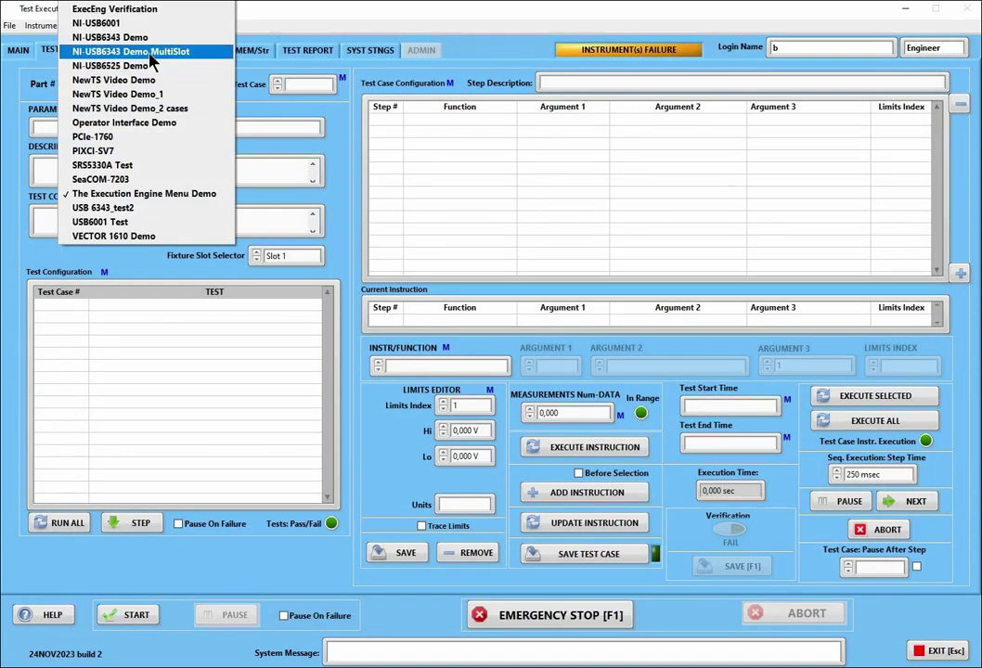
{"action": "left_click", "coordinate": [151, 52]}
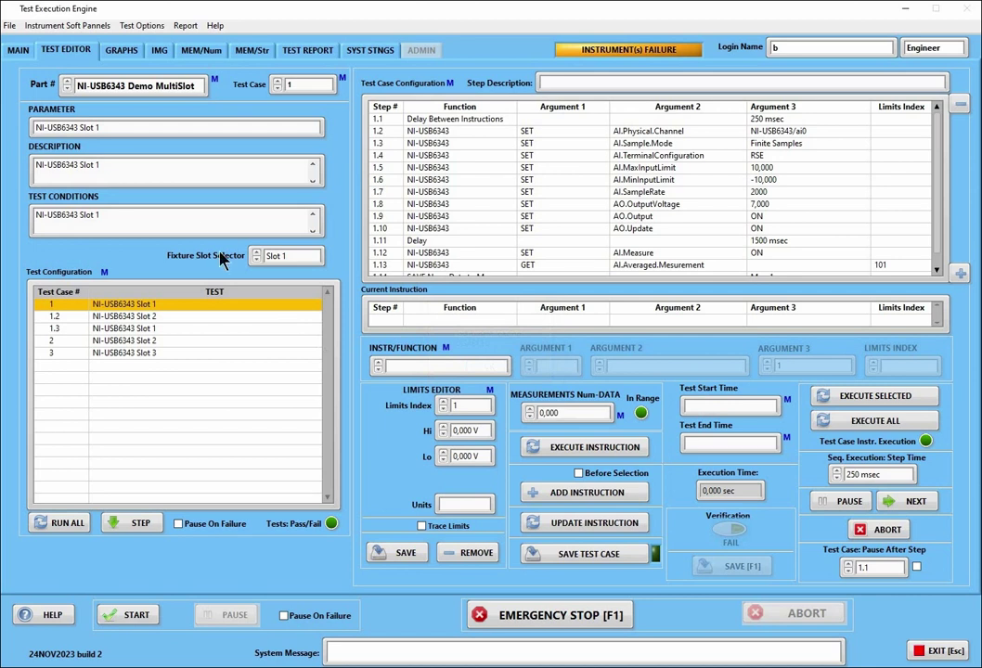
{"action": "right_click", "coordinate": [166, 88]}
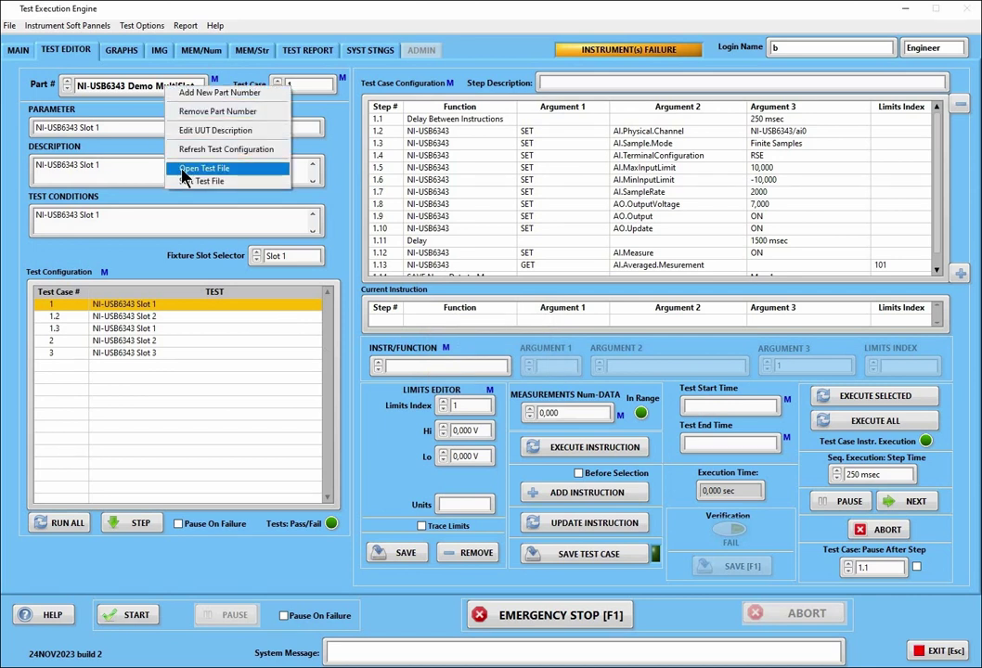
{"action": "left_click", "coordinate": [183, 171]}
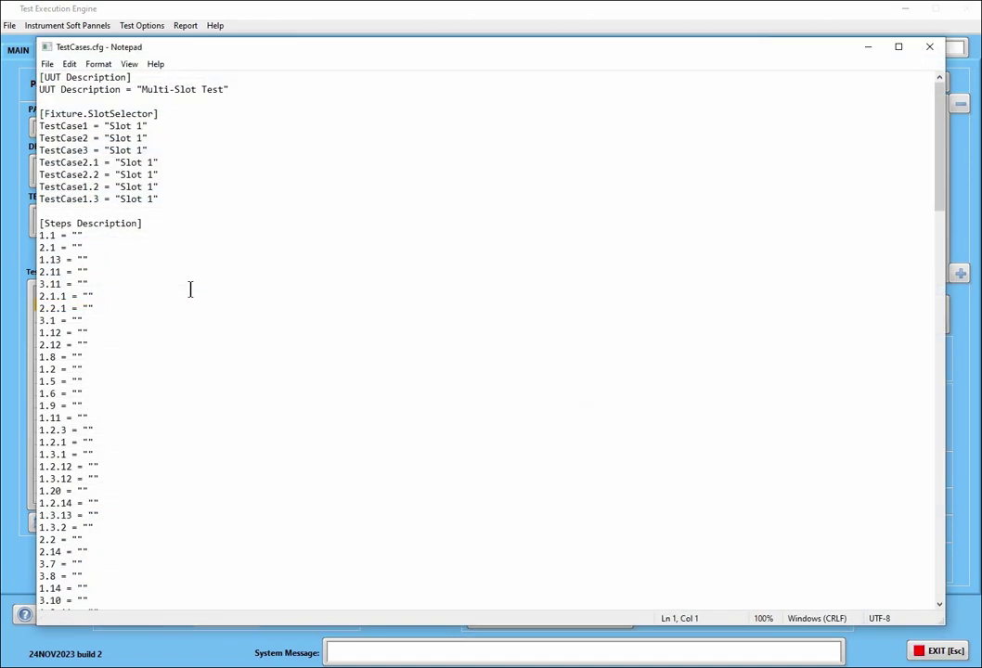
Copy the whole [2] test case section and paste it above section [1]
{"action": "scroll", "coordinate": [191, 289], "scroll_direction": "down", "scroll_amount": 20}
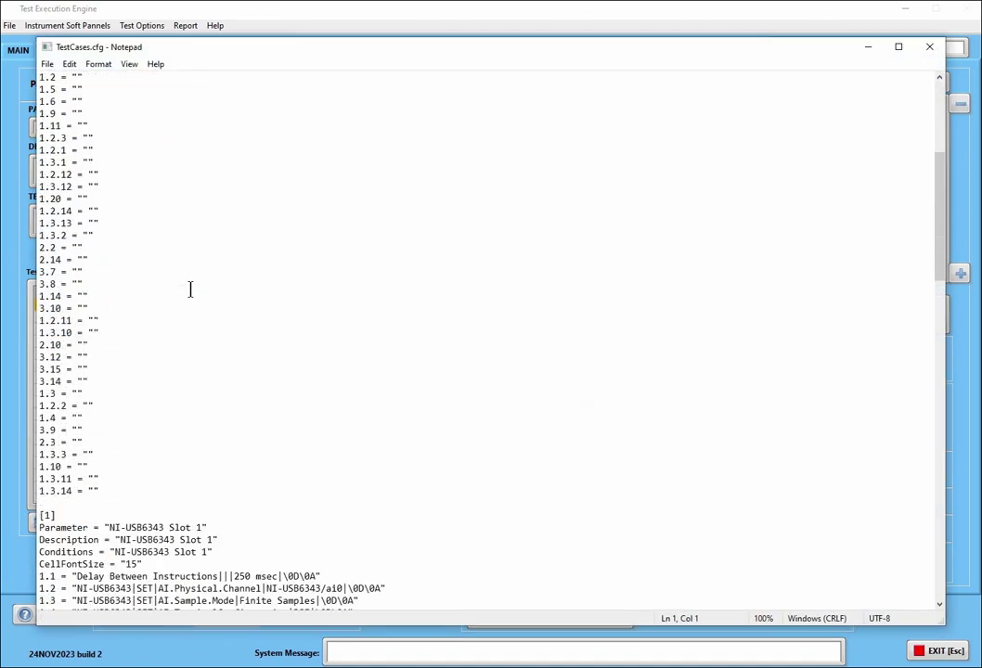
{"action": "scroll", "coordinate": [190, 290], "scroll_direction": "down", "scroll_amount": 14}
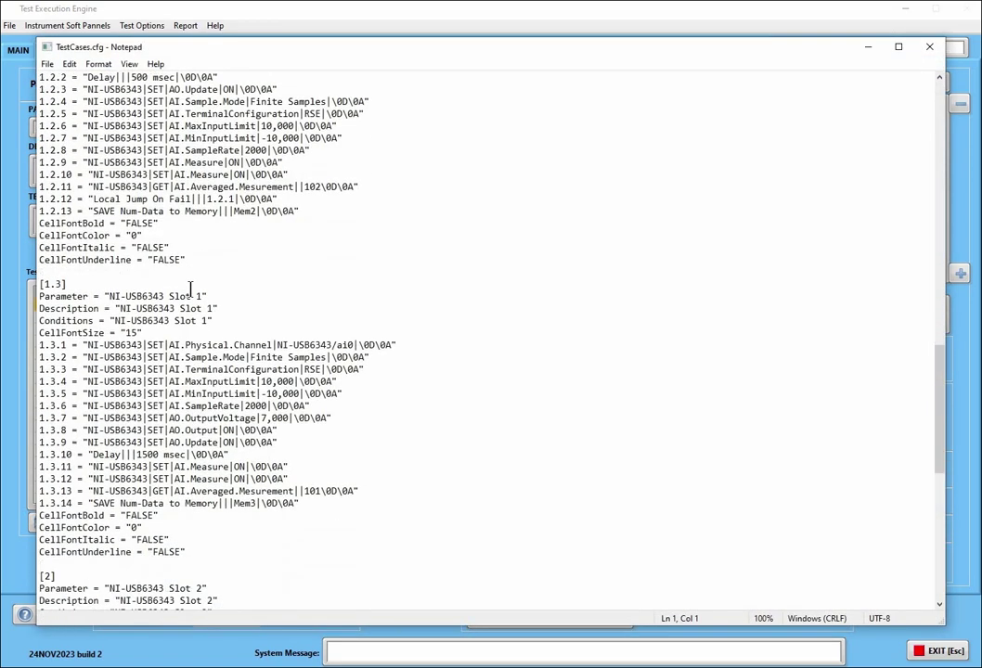
{"action": "scroll", "coordinate": [190, 289], "scroll_direction": "down", "scroll_amount": 4}
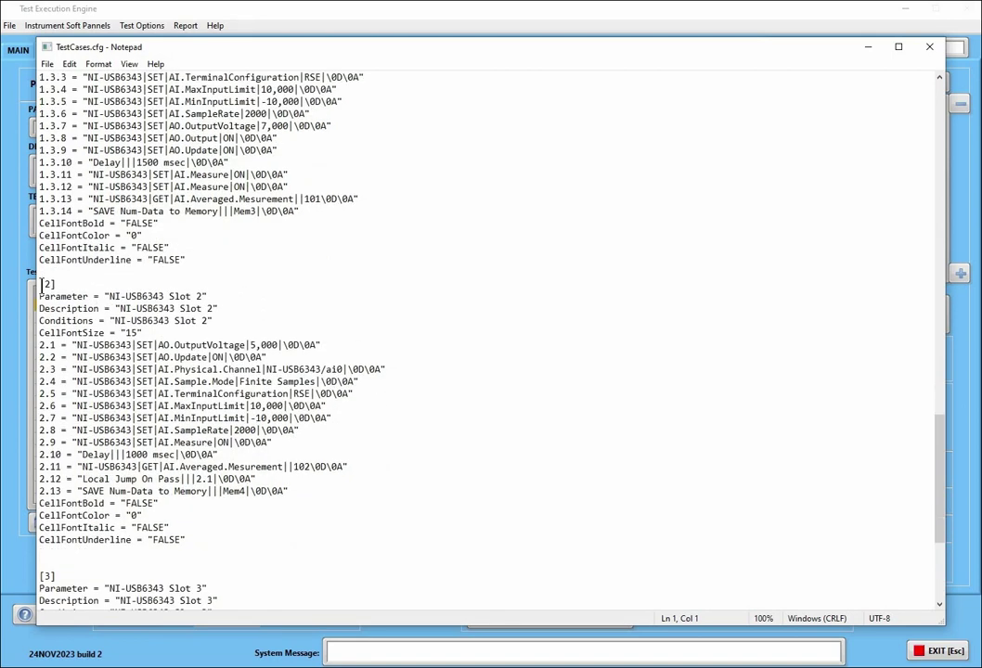
{"action": "left_click_drag", "start_coordinate": [39, 284], "coordinate": [45, 369]}
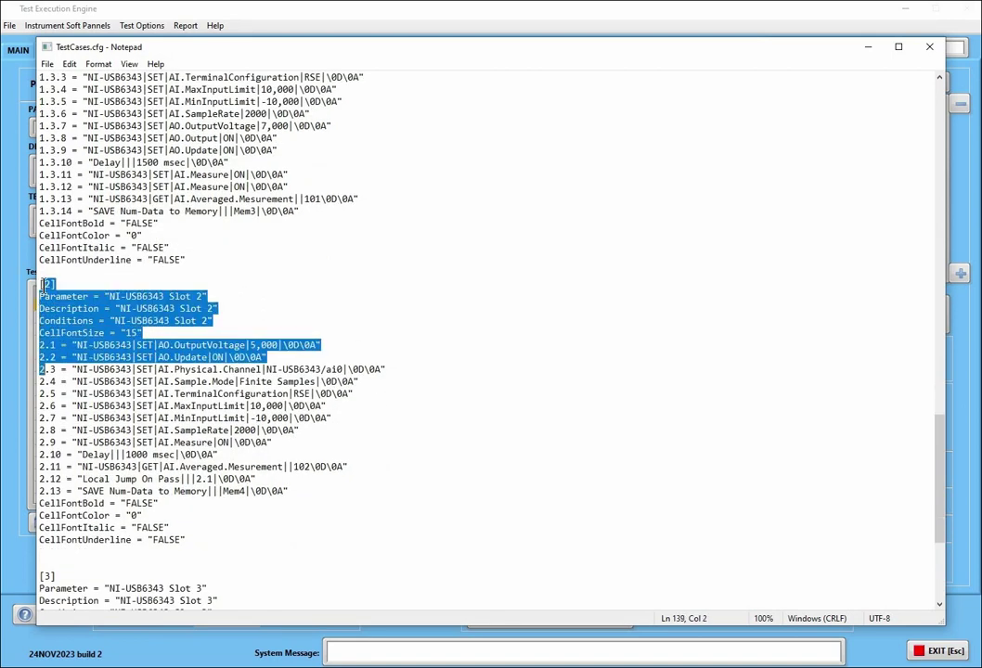
{"action": "key", "text": "shift+Down"}
{"action": "key", "text": "shift+Down"}
{"action": "key", "text": "shift+Down"}
{"action": "key", "text": "shift+Down"}
{"action": "key", "text": "shift+Down"}
{"action": "key", "text": "shift+Down"}
{"action": "key", "text": "shift+Down"}
{"action": "key", "text": "shift+Down"}
{"action": "key", "text": "shift+Down"}
{"action": "key", "text": "shift+Down"}
{"action": "key", "text": "shift+Down"}
{"action": "key", "text": "shift+Down"}
{"action": "key", "text": "shift+Down"}
{"action": "key", "text": "shift+Down"}
{"action": "key", "text": "shift+Down"}
{"action": "key", "text": "ctrl+c"}
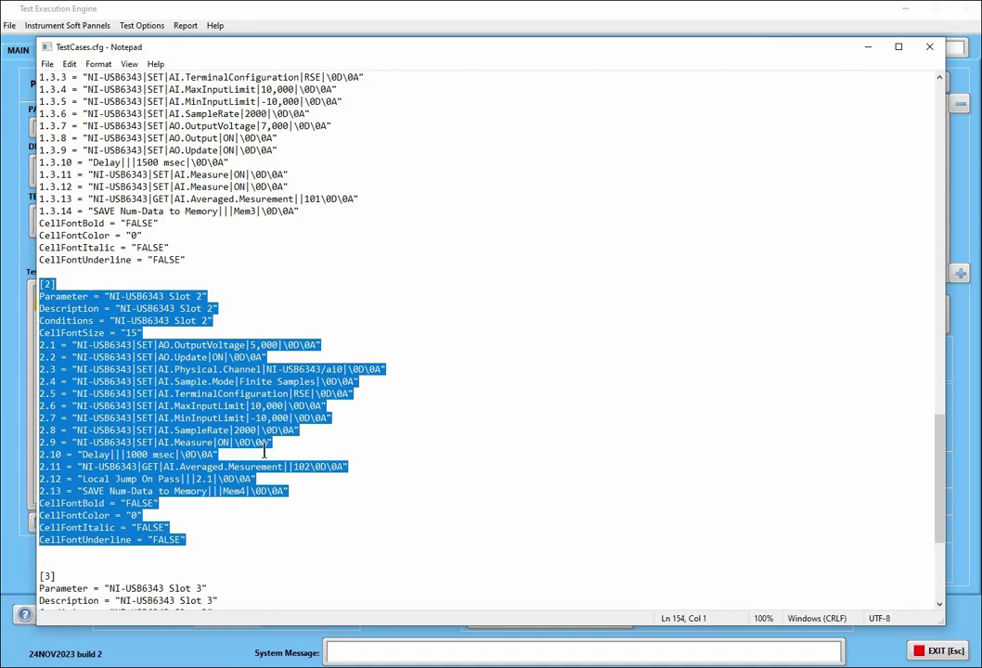
{"action": "scroll", "coordinate": [266, 450], "scroll_direction": "up", "scroll_amount": 2}
{"action": "scroll", "coordinate": [266, 449], "scroll_direction": "up", "scroll_amount": 6}
{"action": "scroll", "coordinate": [265, 449], "scroll_direction": "up", "scroll_amount": 1}
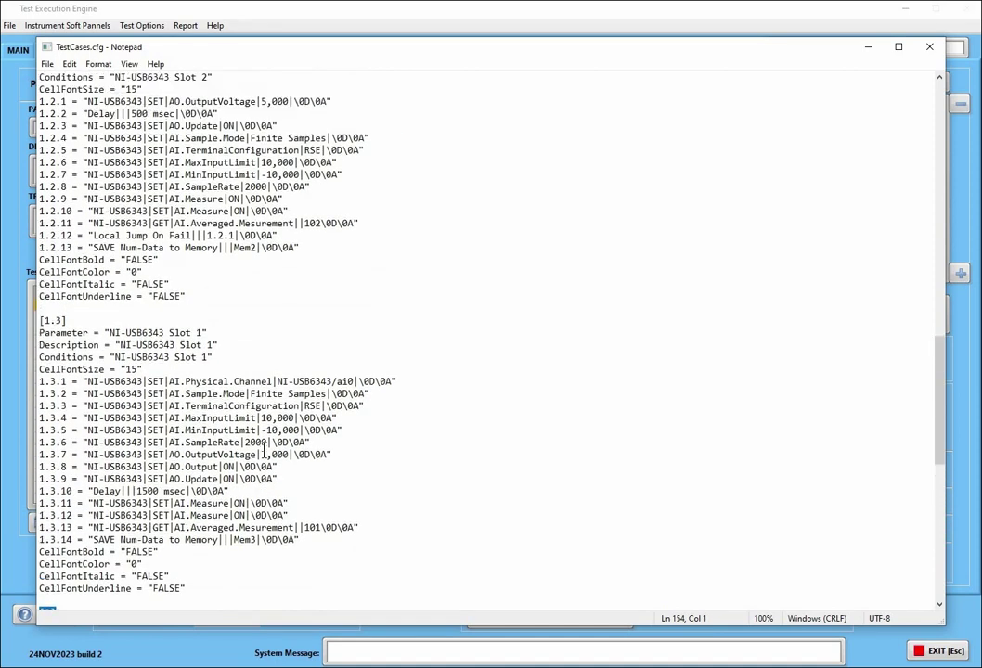
{"action": "scroll", "coordinate": [265, 449], "scroll_direction": "up", "scroll_amount": 13}
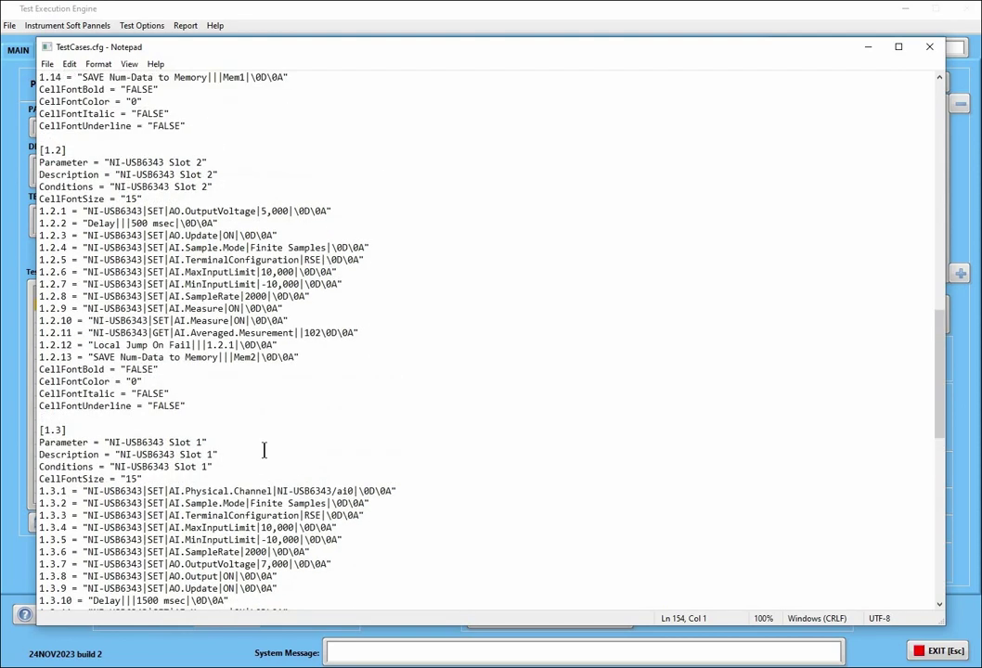
{"action": "left_click", "coordinate": [33, 207]}
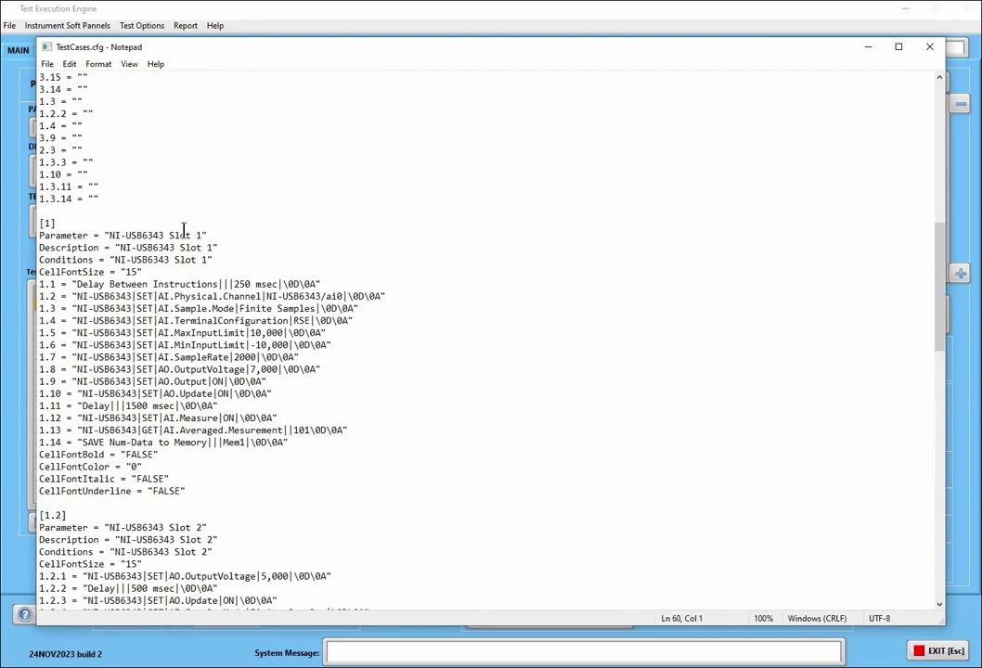
{"action": "key", "text": "ctrl+v"}
Rename the pasted header to [2.1], save TestCases.cfg, and close Notepad
{"action": "left_click", "coordinate": [50, 211]}
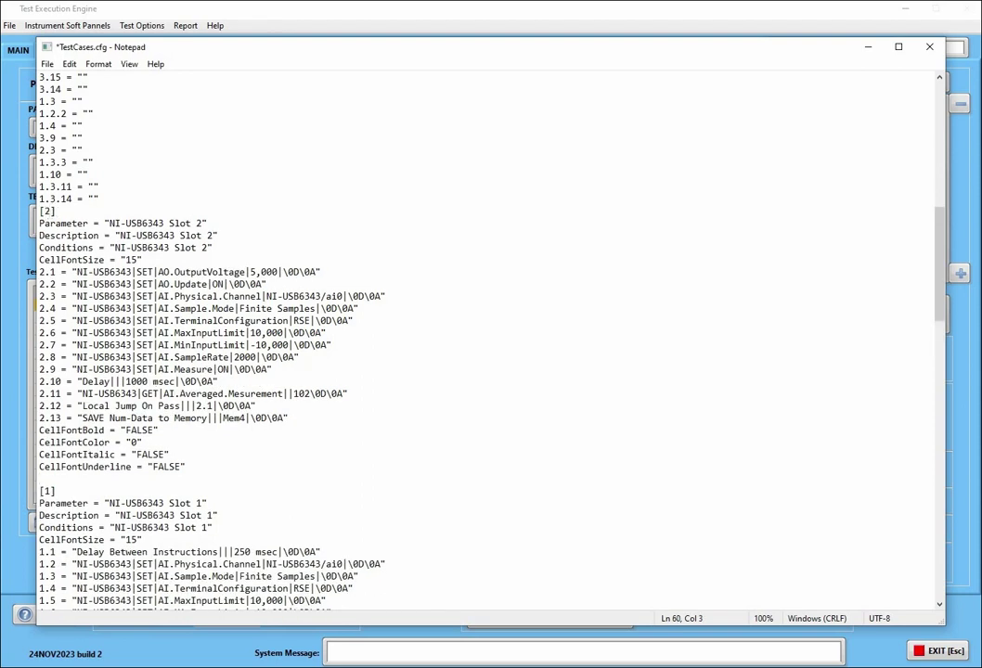
{"action": "type", "text": ".1"}
{"action": "left_click", "coordinate": [46, 63]}
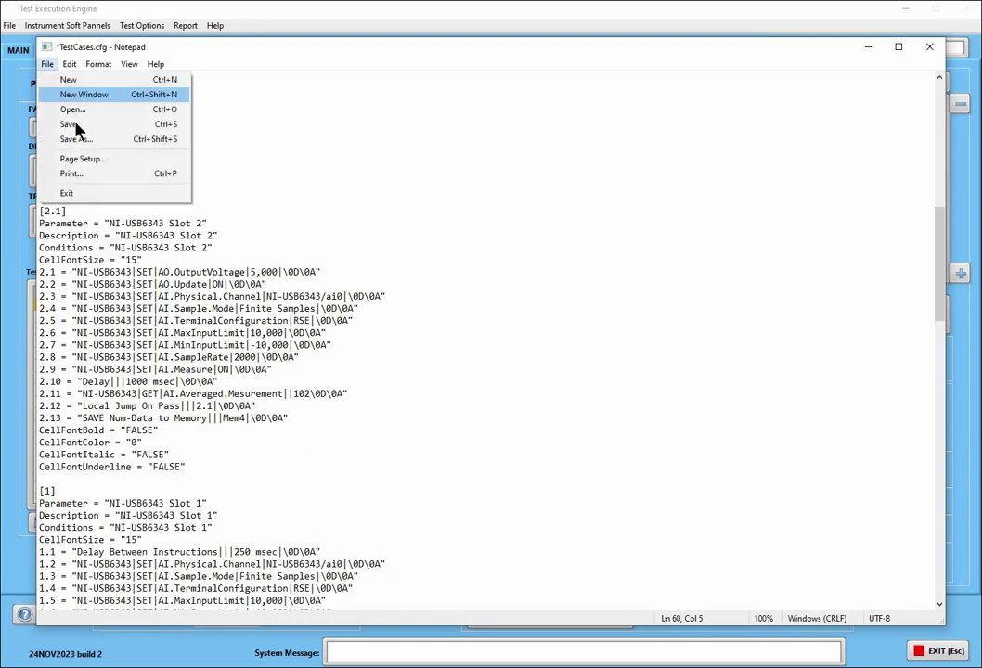
{"action": "left_click", "coordinate": [72, 126]}
{"action": "left_click", "coordinate": [936, 48]}
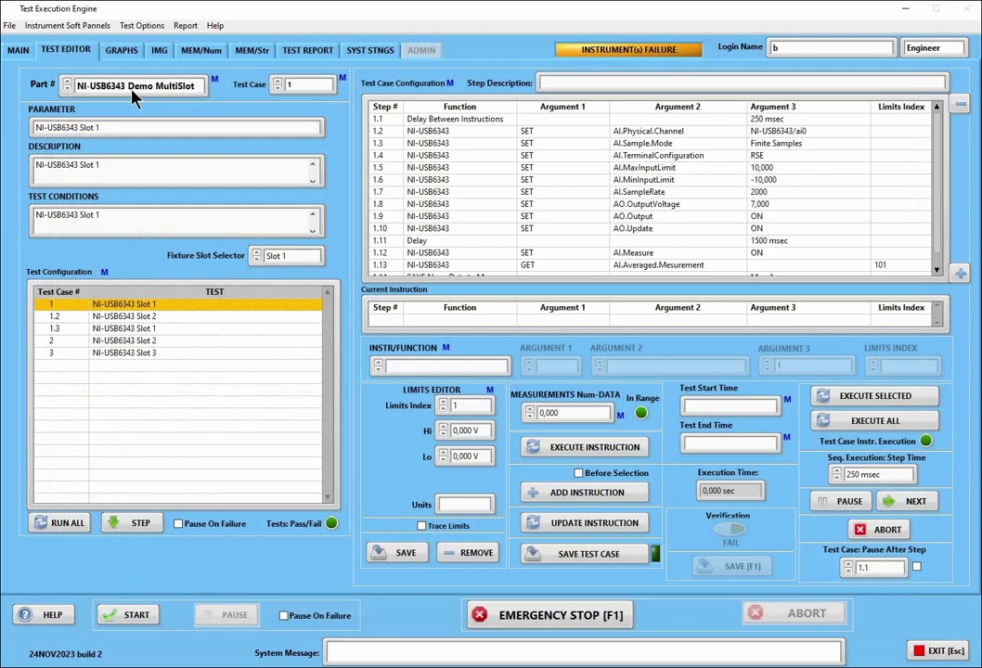
{"action": "right_click", "coordinate": [140, 85]}
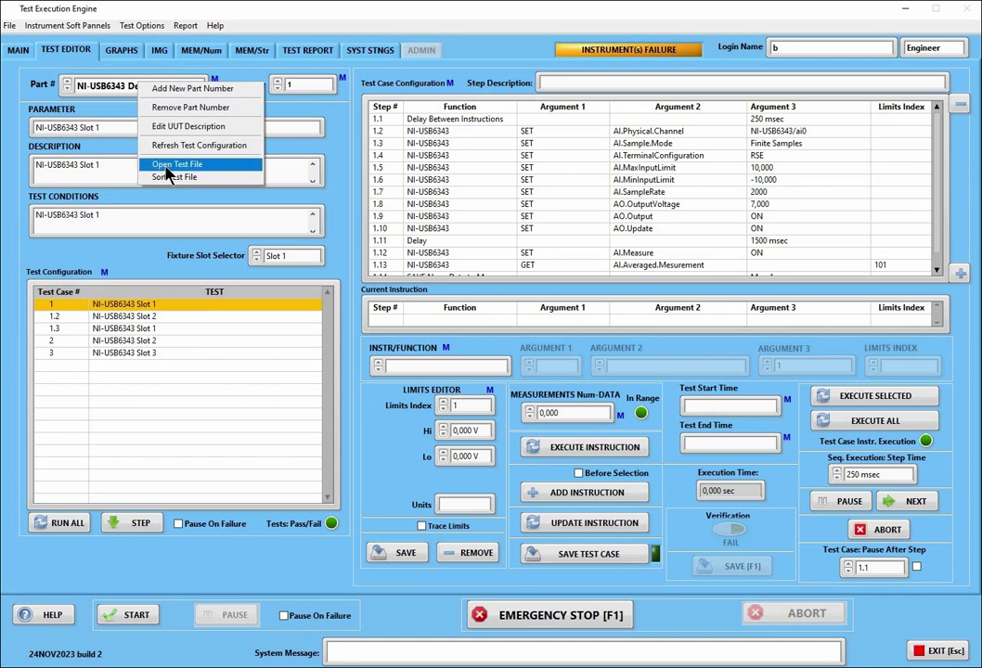
{"action": "left_click", "coordinate": [156, 92]}
{"action": "right_click", "coordinate": [156, 90]}
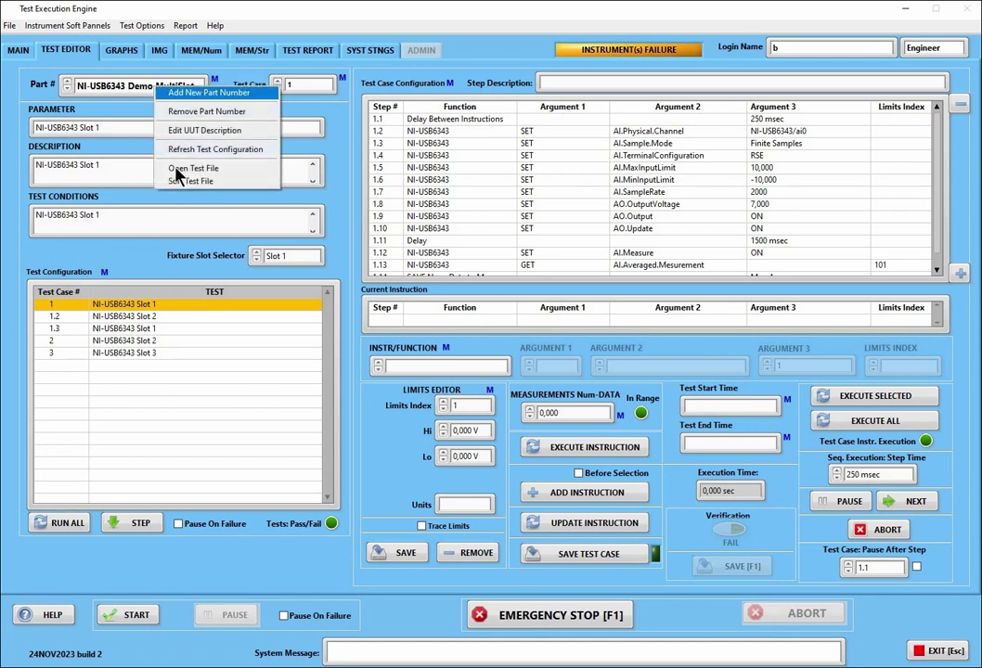
{"action": "left_click", "coordinate": [178, 169]}
{"action": "scroll", "coordinate": [191, 267], "scroll_direction": "down", "scroll_amount": 20}
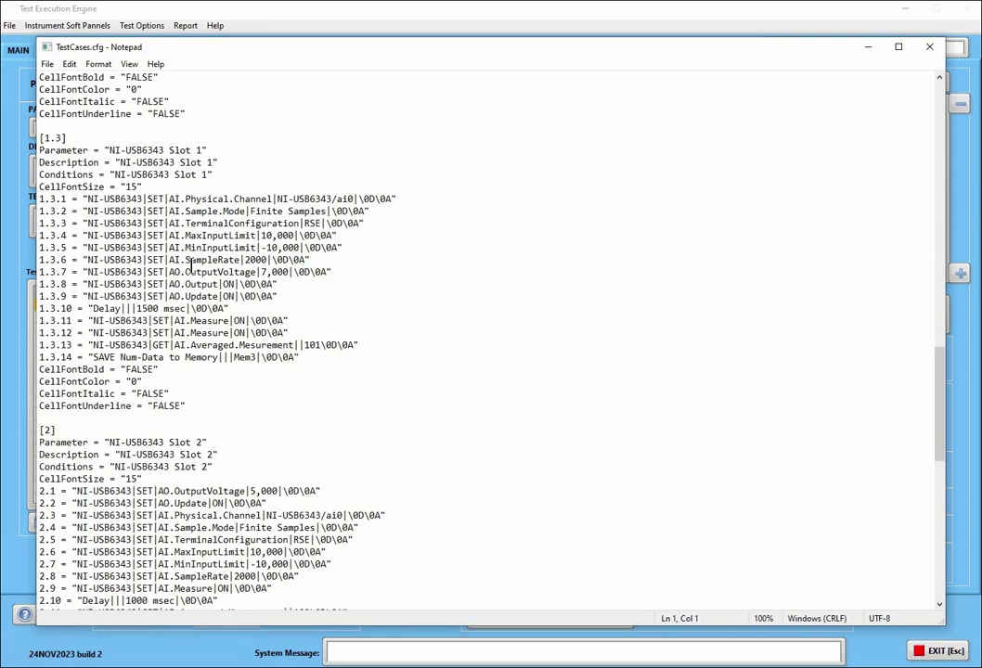
{"action": "scroll", "coordinate": [191, 266], "scroll_direction": "down", "scroll_amount": 10}
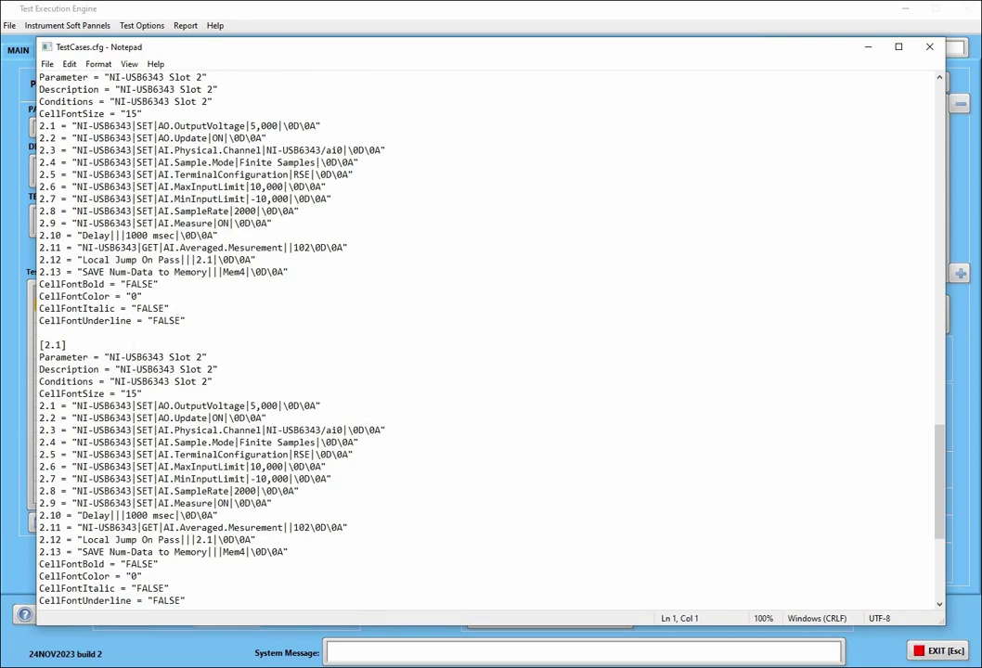
{"action": "left_click_drag", "start_coordinate": [74, 405], "coordinate": [39, 344]}
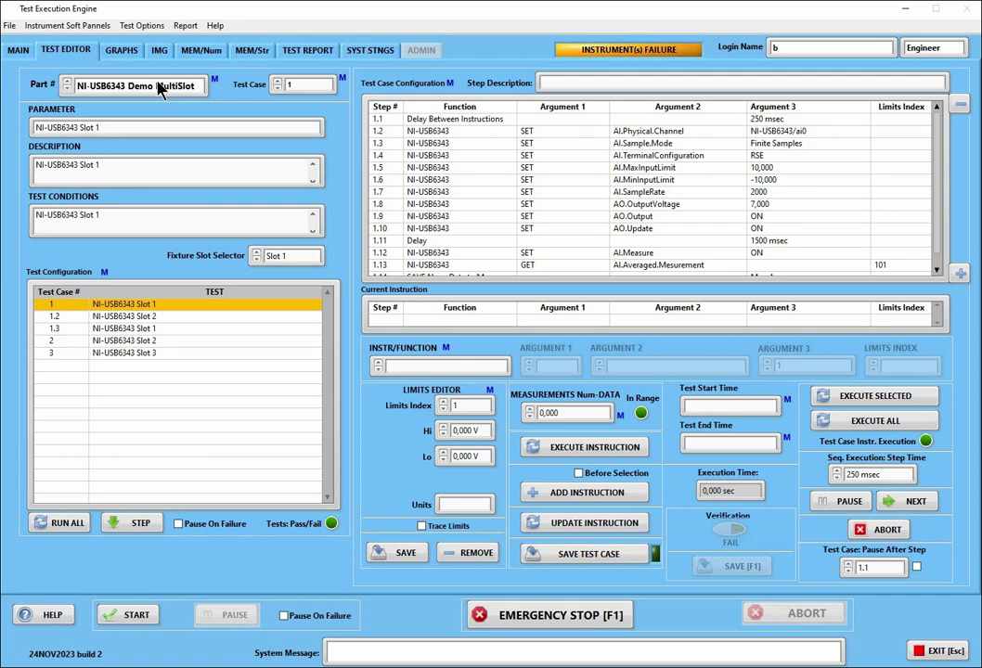
Refresh the test configuration via the Part # menu and select the new test case 2.1
{"action": "right_click", "coordinate": [161, 86]}
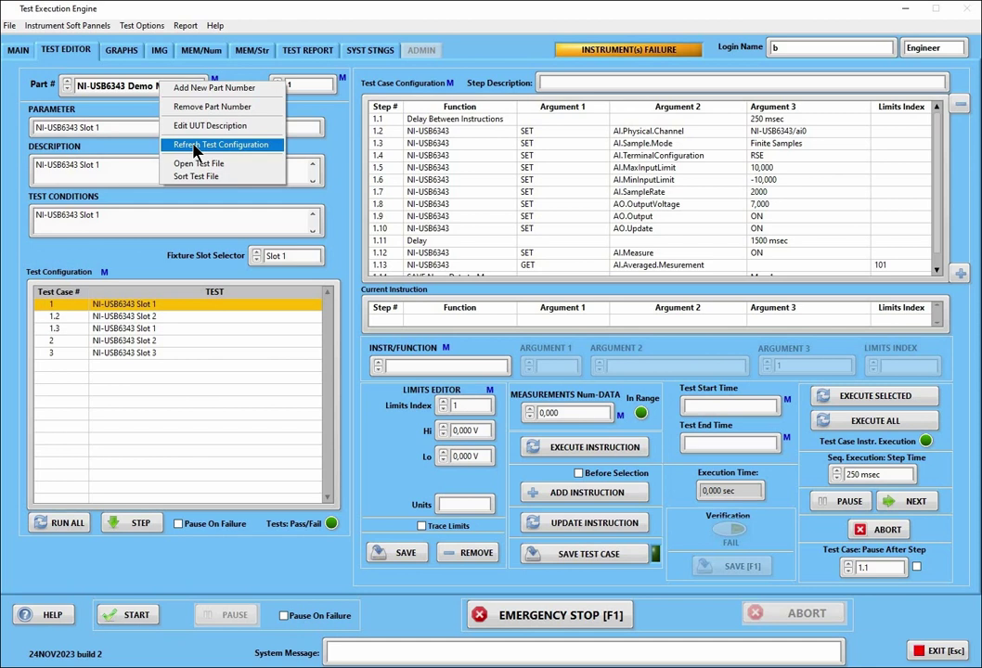
{"action": "left_click", "coordinate": [196, 147]}
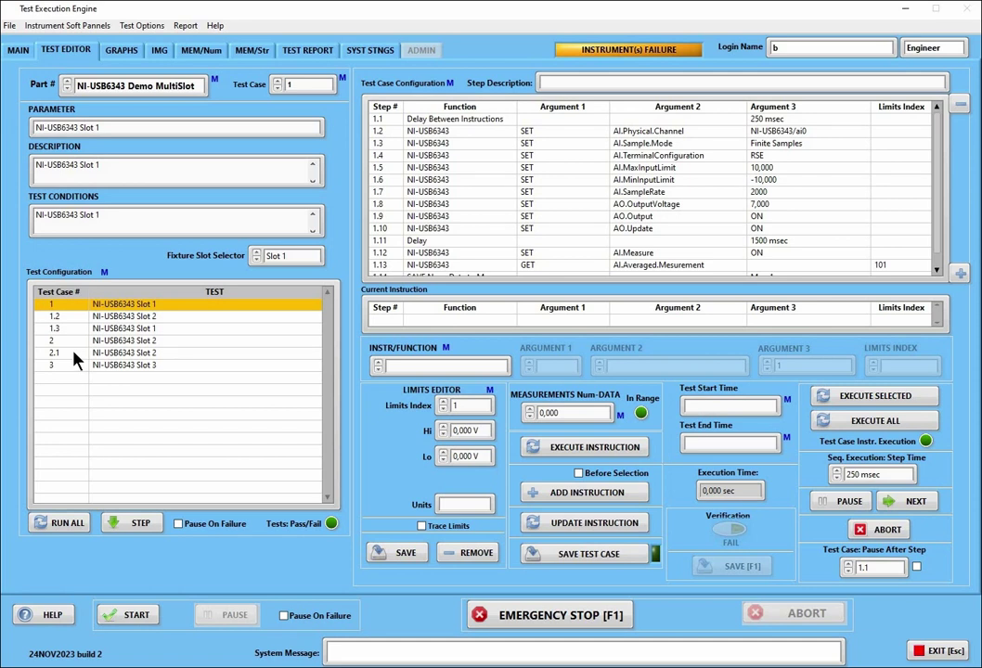
{"action": "left_click", "coordinate": [126, 354]}
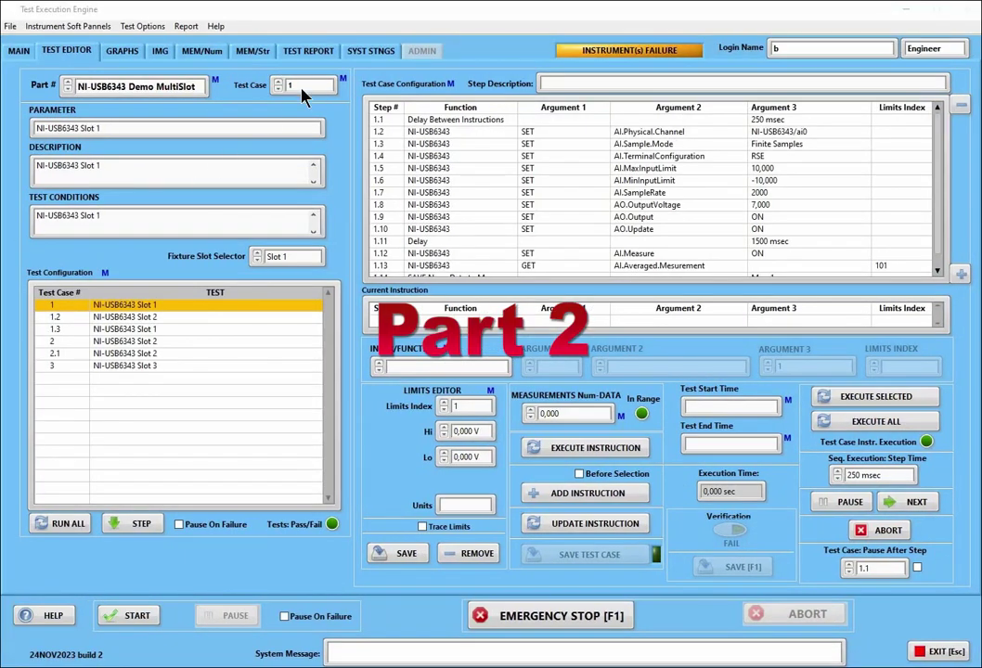
{"action": "right_click", "coordinate": [310, 84]}
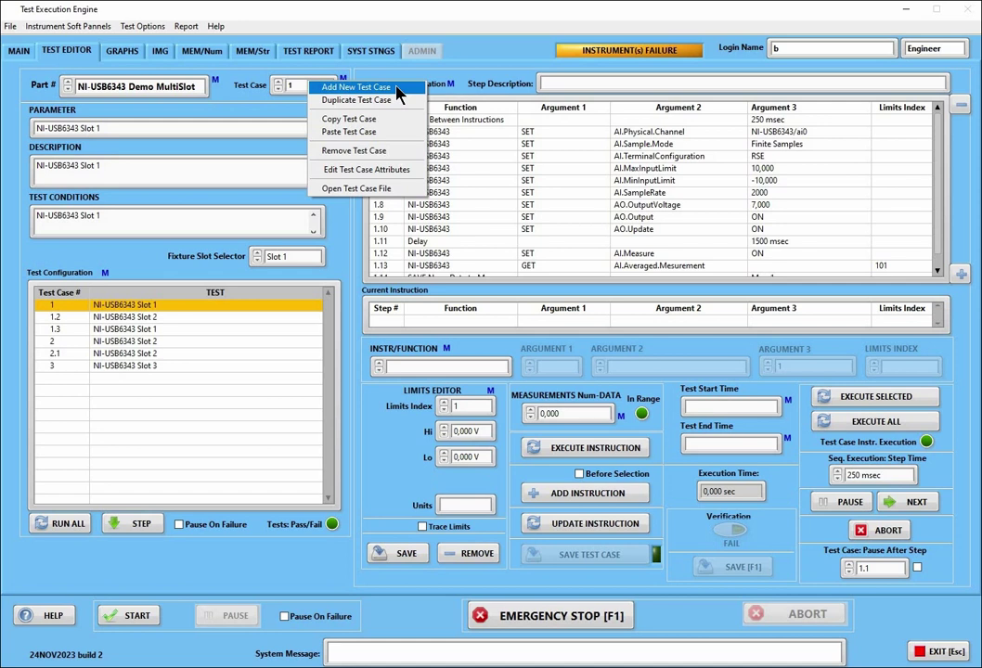
{"action": "left_click", "coordinate": [395, 88]}
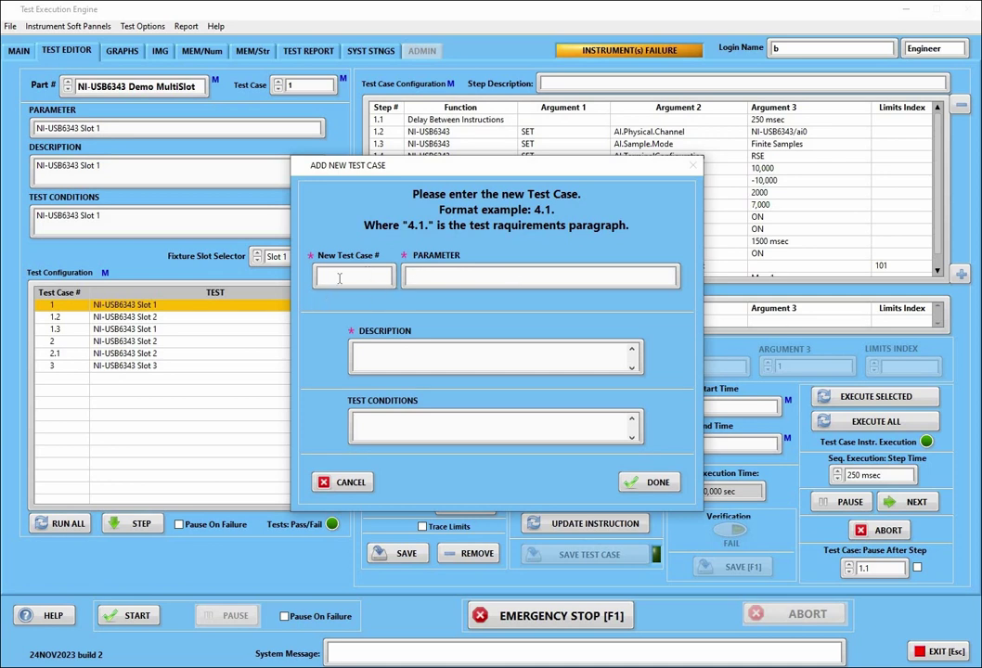
{"action": "left_click", "coordinate": [339, 278]}
{"action": "left_click", "coordinate": [435, 278]}
{"action": "left_click", "coordinate": [427, 350]}
{"action": "left_click", "coordinate": [351, 482]}
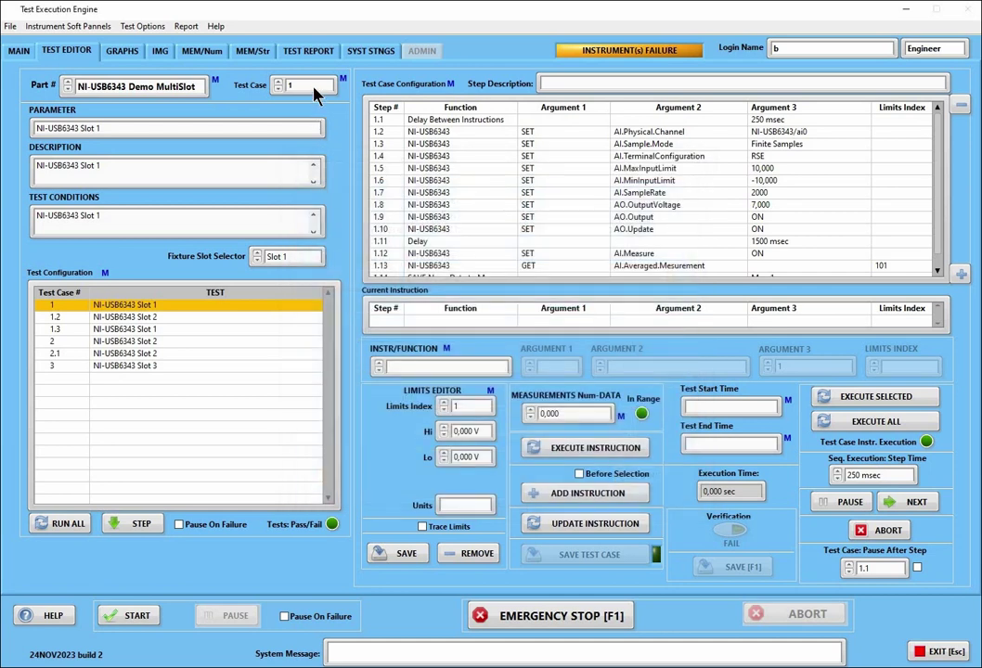
{"action": "right_click", "coordinate": [316, 86]}
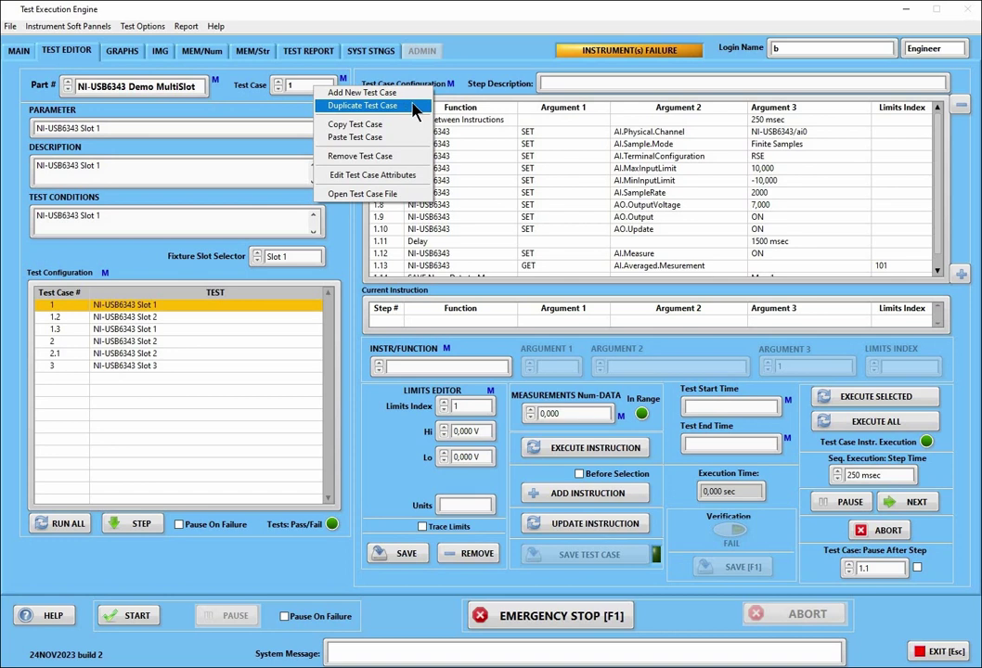
Start duplicating test case 1, then cancel it and dismiss the Operation Canceled message
{"action": "left_click", "coordinate": [413, 104]}
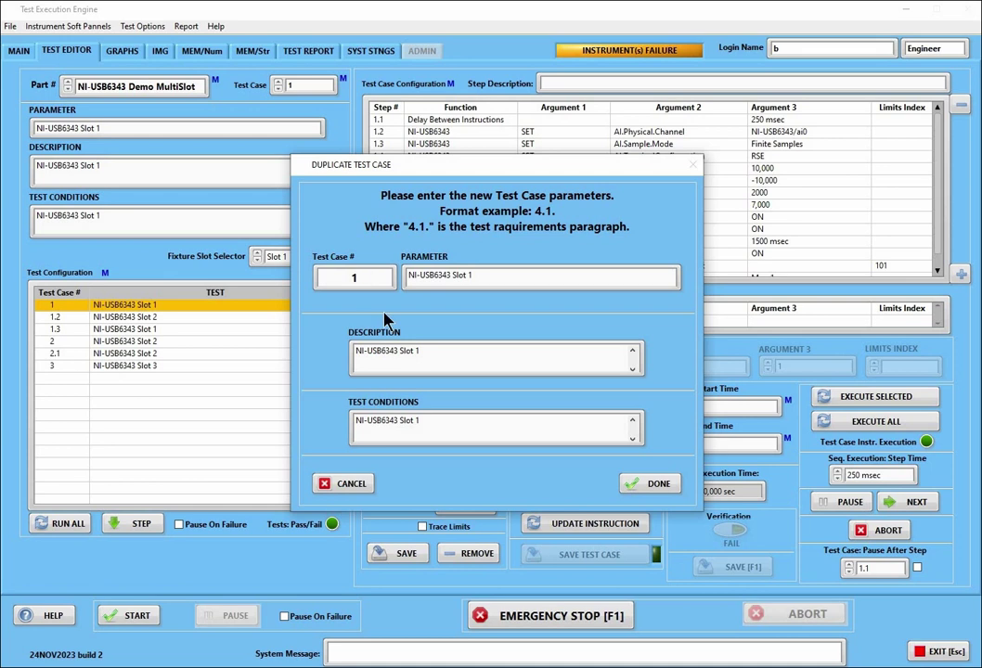
{"action": "left_click", "coordinate": [339, 482]}
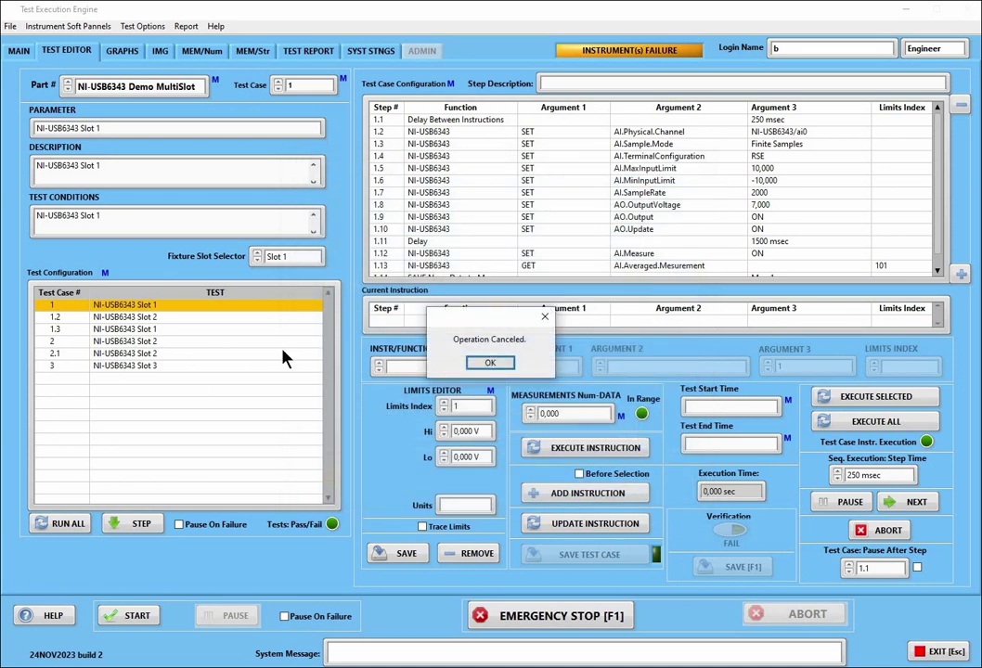
{"action": "key", "text": "Return"}
Remove test case 2.1 through the Test Case menu, then select test case 1.2
{"action": "left_click", "coordinate": [116, 354]}
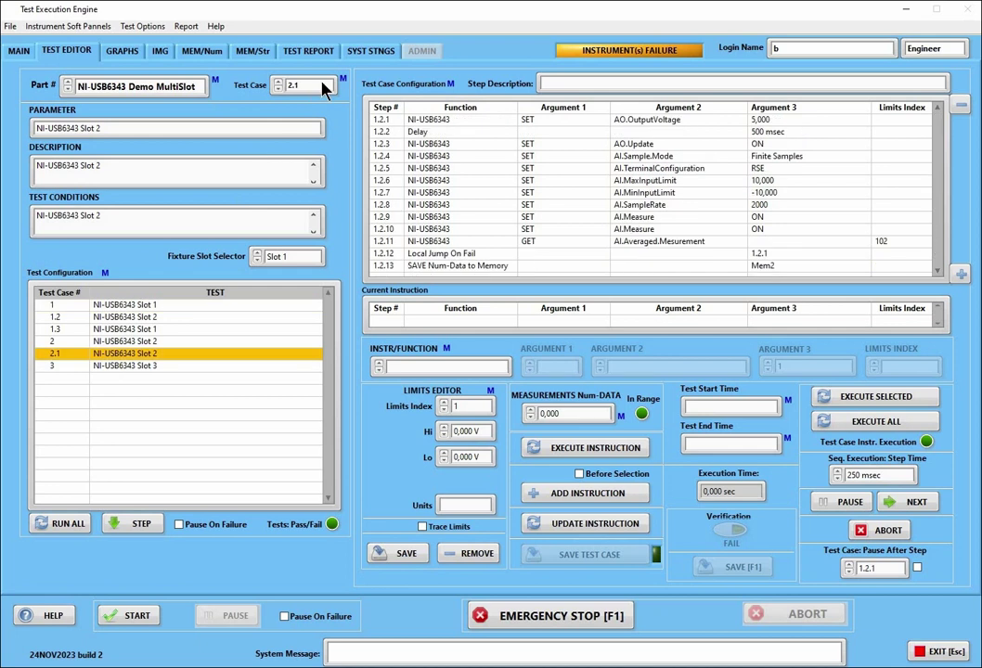
{"action": "right_click", "coordinate": [324, 87]}
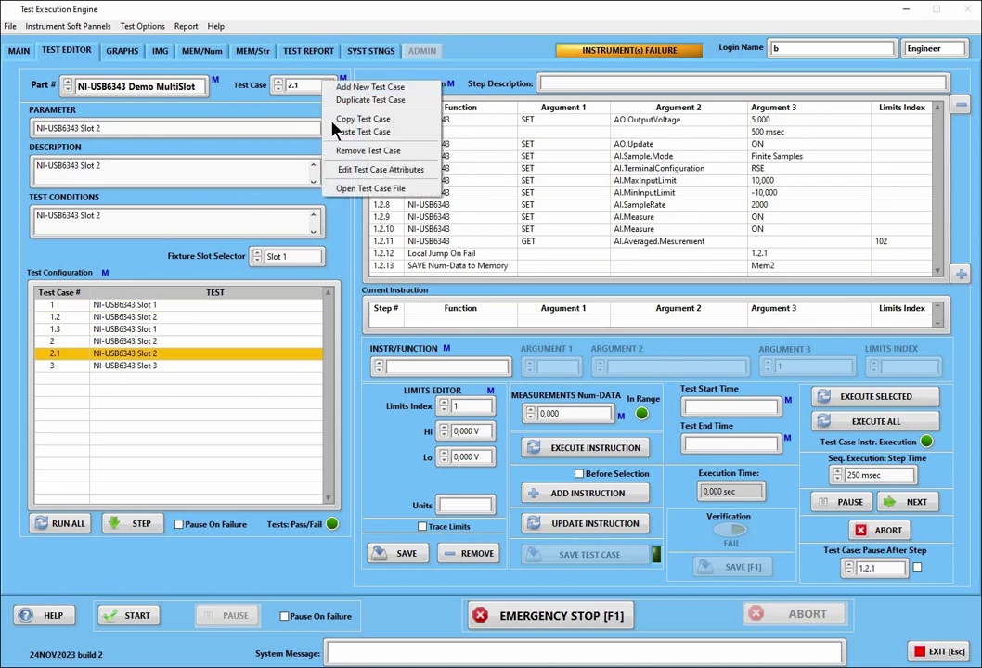
{"action": "left_click", "coordinate": [366, 152]}
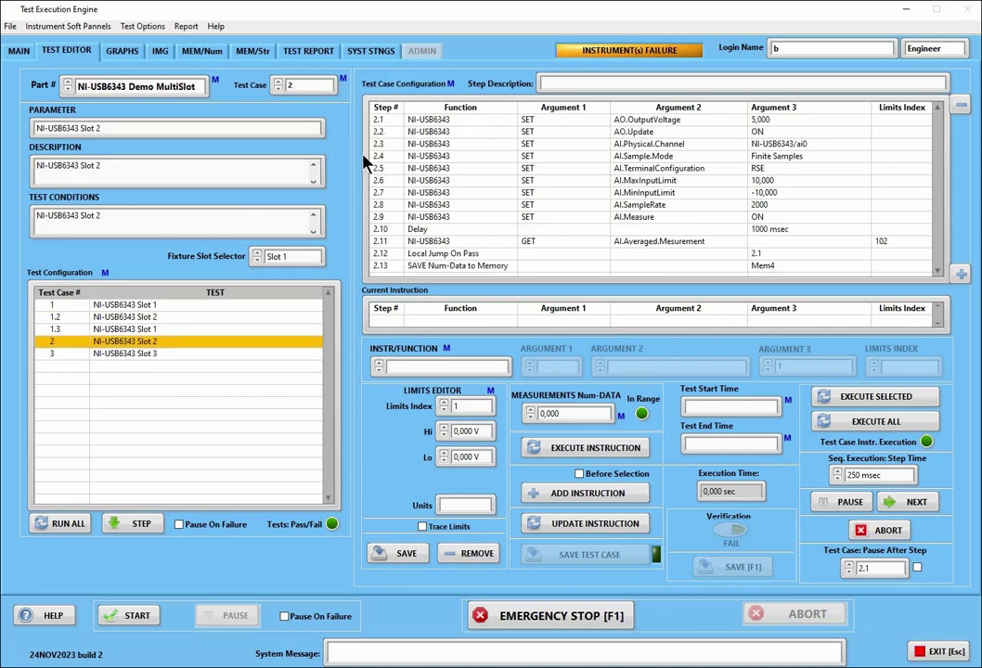
{"action": "left_click", "coordinate": [157, 316]}
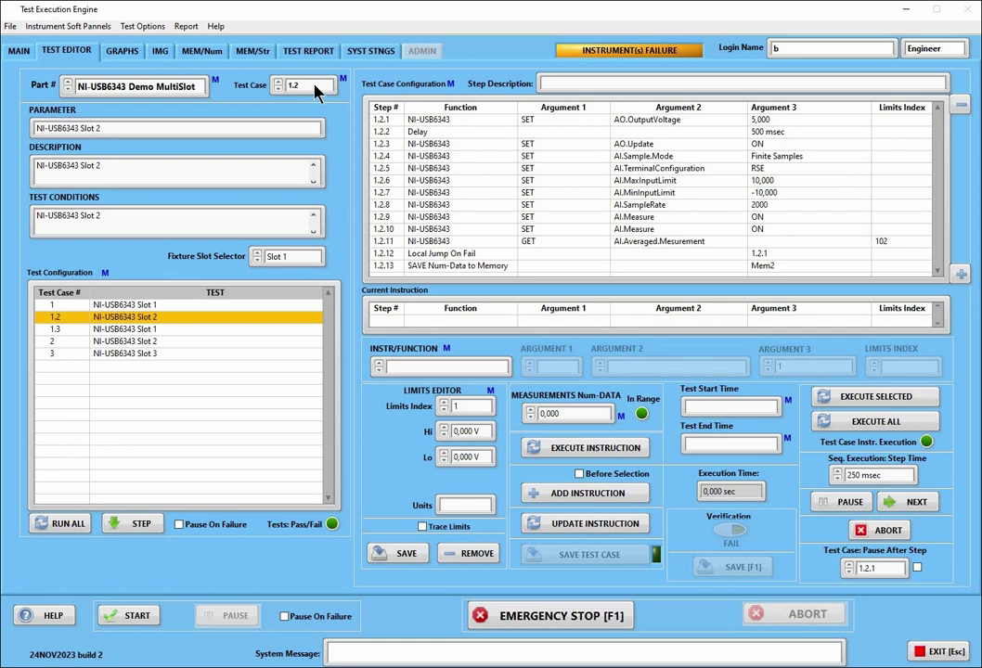
Duplicate test case 1.2 as 1.1, keeping its Slot 2 parameter, description and conditions
{"action": "right_click", "coordinate": [315, 82]}
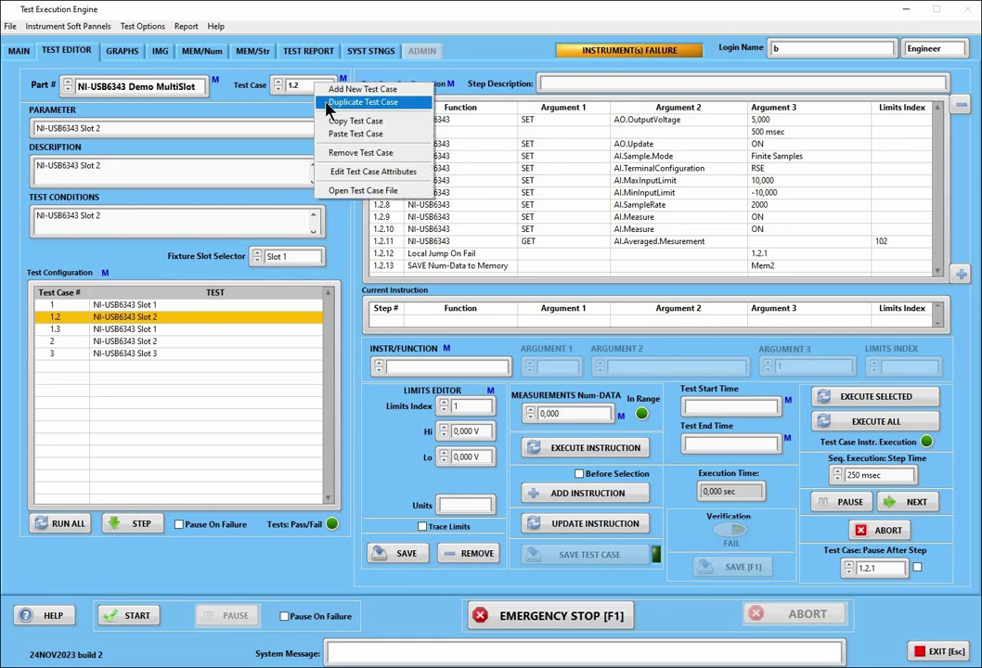
{"action": "left_click", "coordinate": [362, 102]}
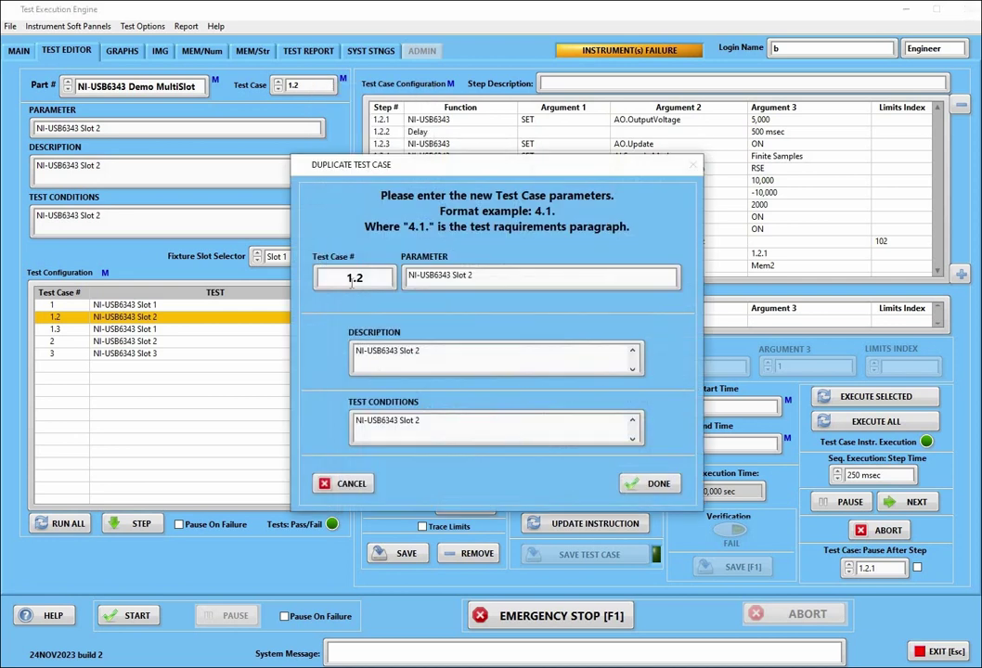
{"action": "left_click_drag", "start_coordinate": [357, 276], "coordinate": [363, 277]}
{"action": "type", "text": "1"}
{"action": "triple_click", "coordinate": [439, 274]}
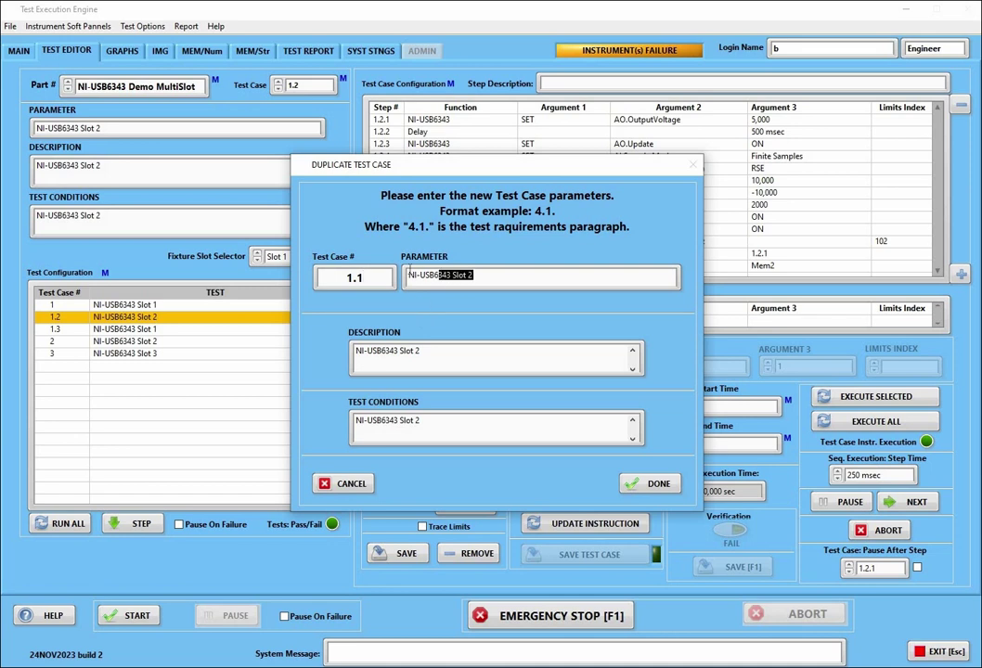
{"action": "triple_click", "coordinate": [417, 349]}
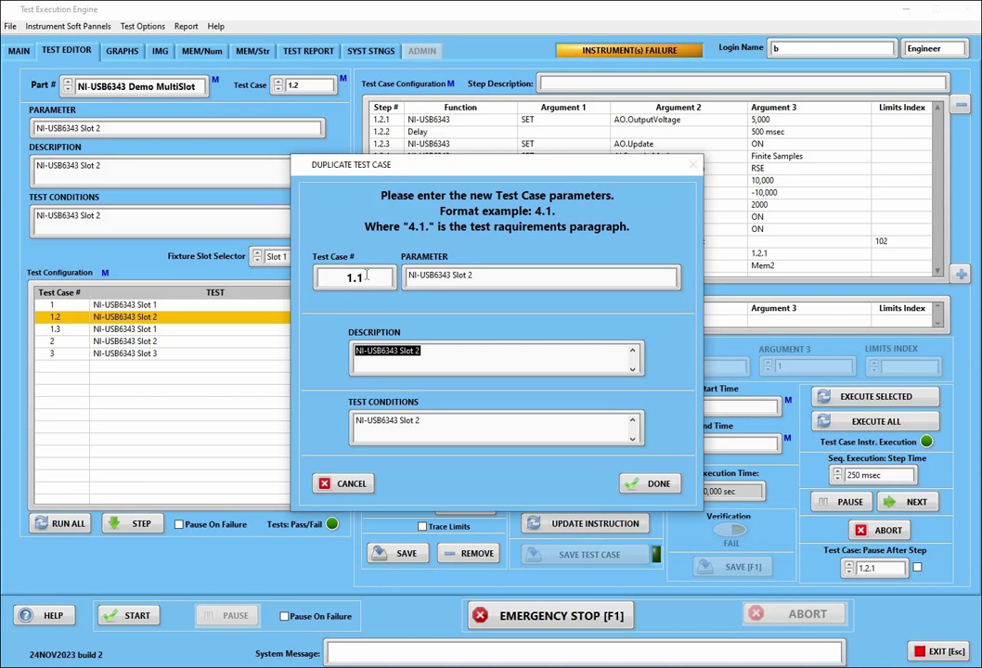
{"action": "triple_click", "coordinate": [367, 274]}
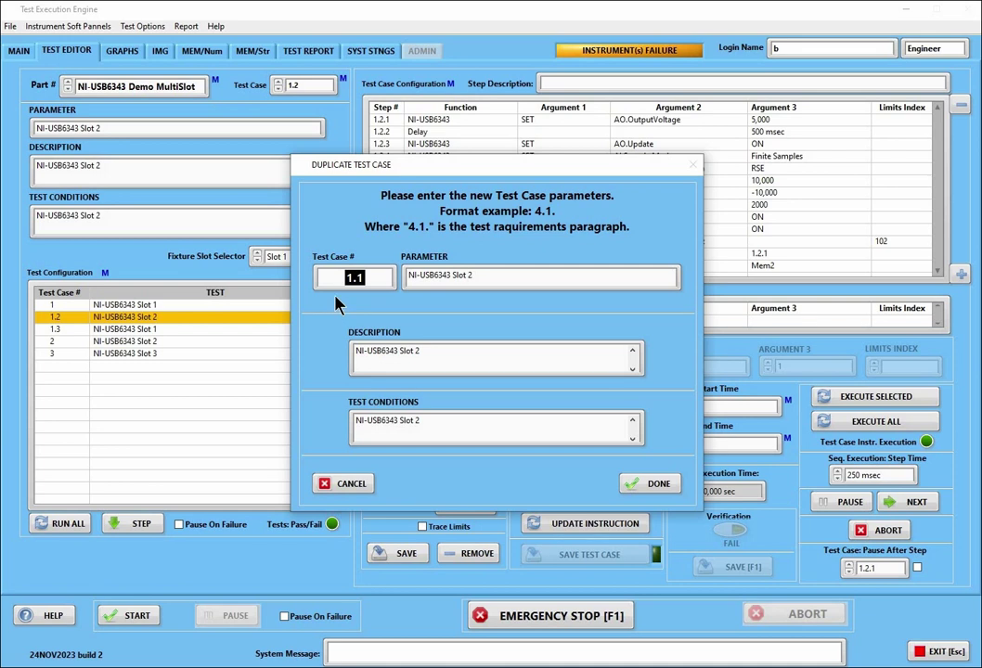
{"action": "left_click", "coordinate": [644, 486]}
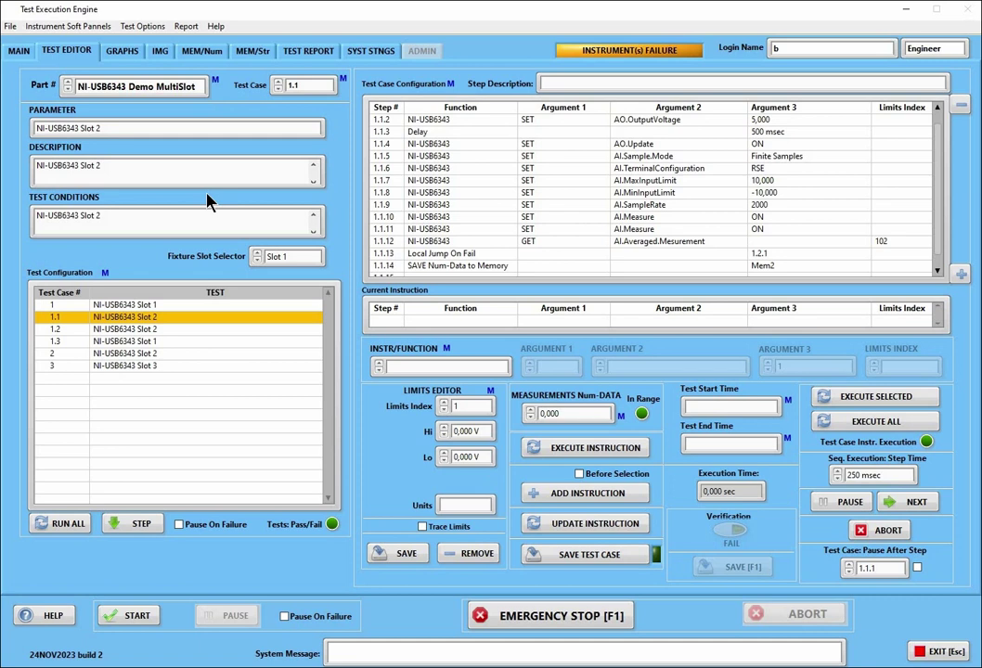
{"action": "right_click", "coordinate": [324, 87]}
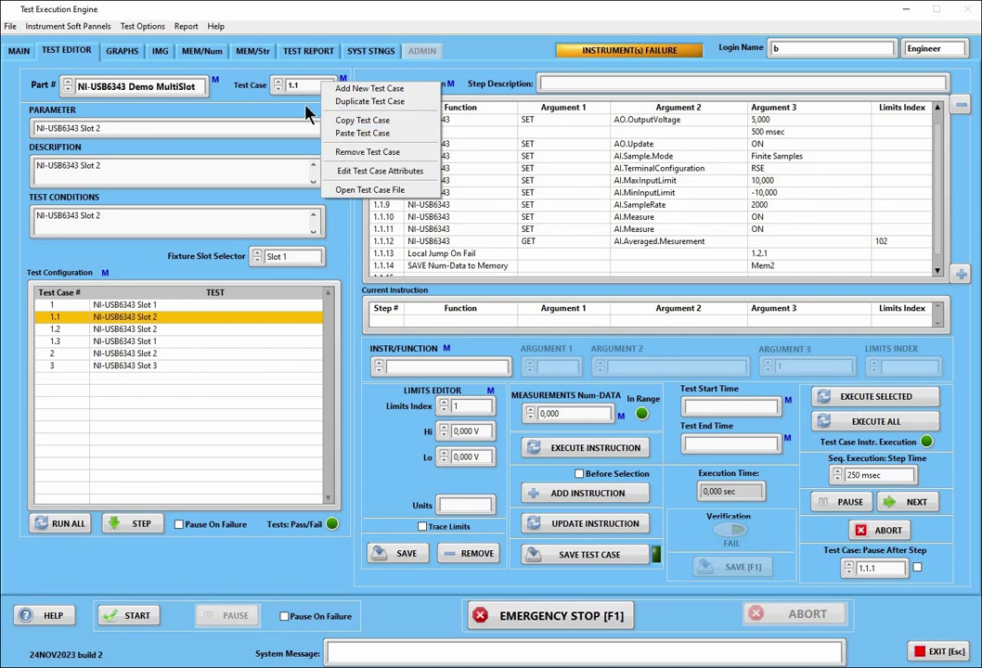
{"action": "left_click", "coordinate": [148, 319]}
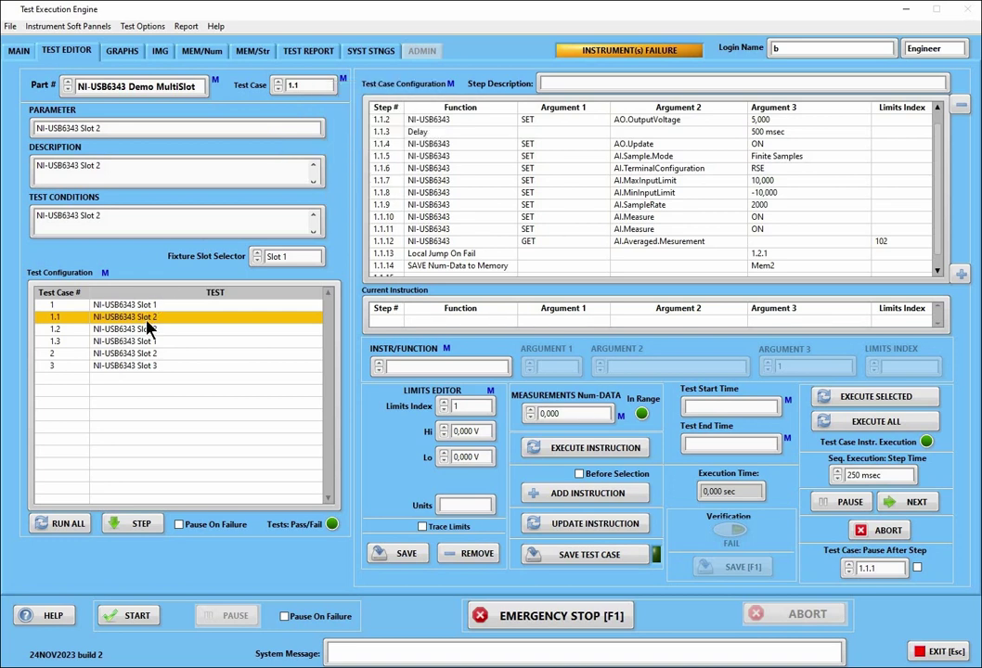
Load test case 1.2 discarding changes, then copy and paste it as new test case 1.4
{"action": "left_click", "coordinate": [159, 330]}
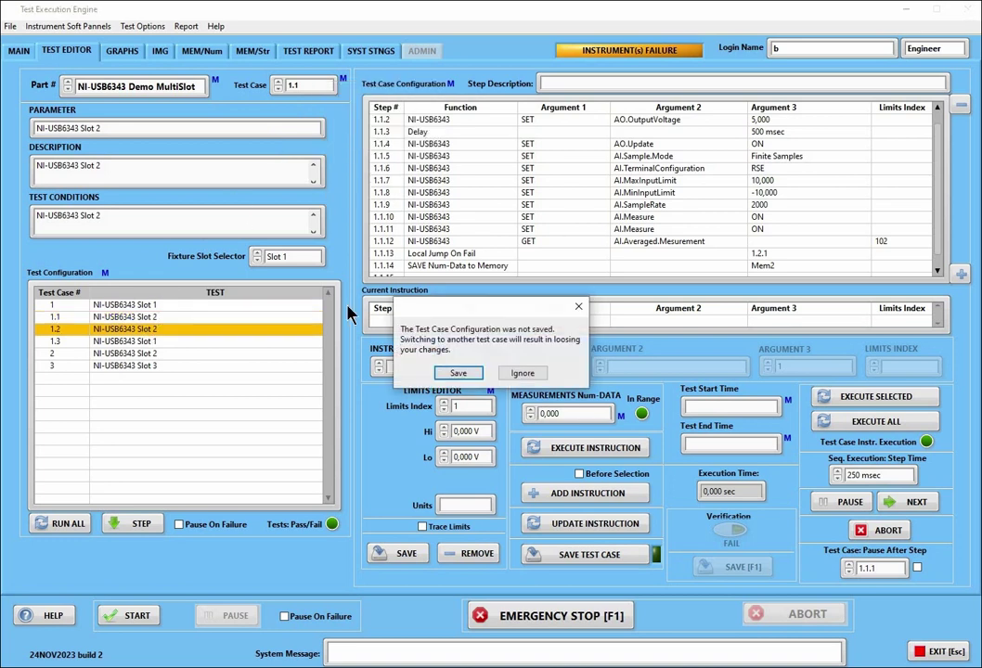
{"action": "left_click", "coordinate": [515, 374]}
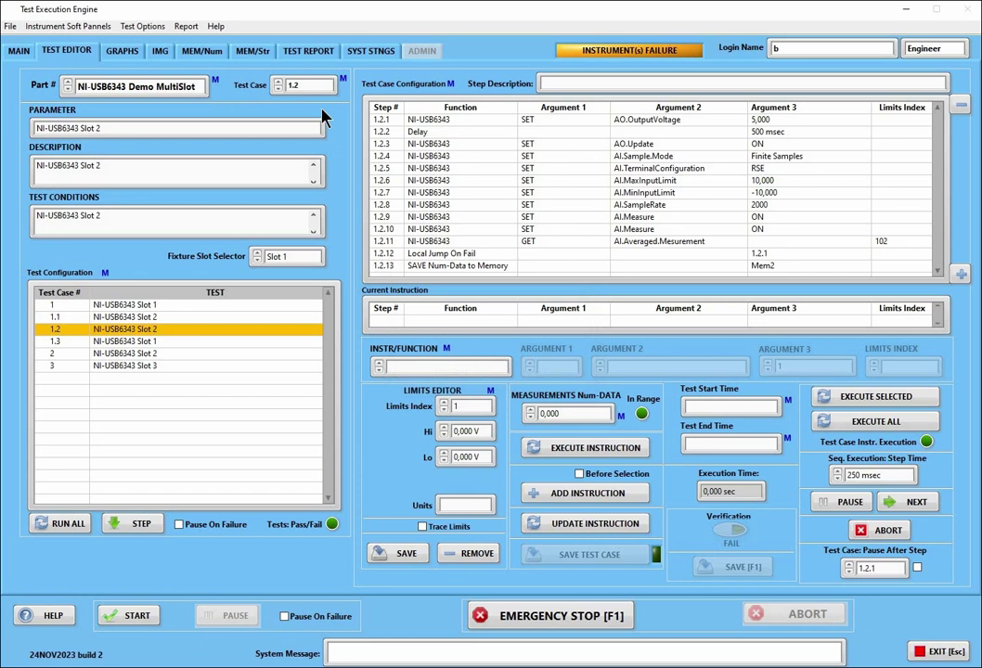
{"action": "right_click", "coordinate": [317, 84]}
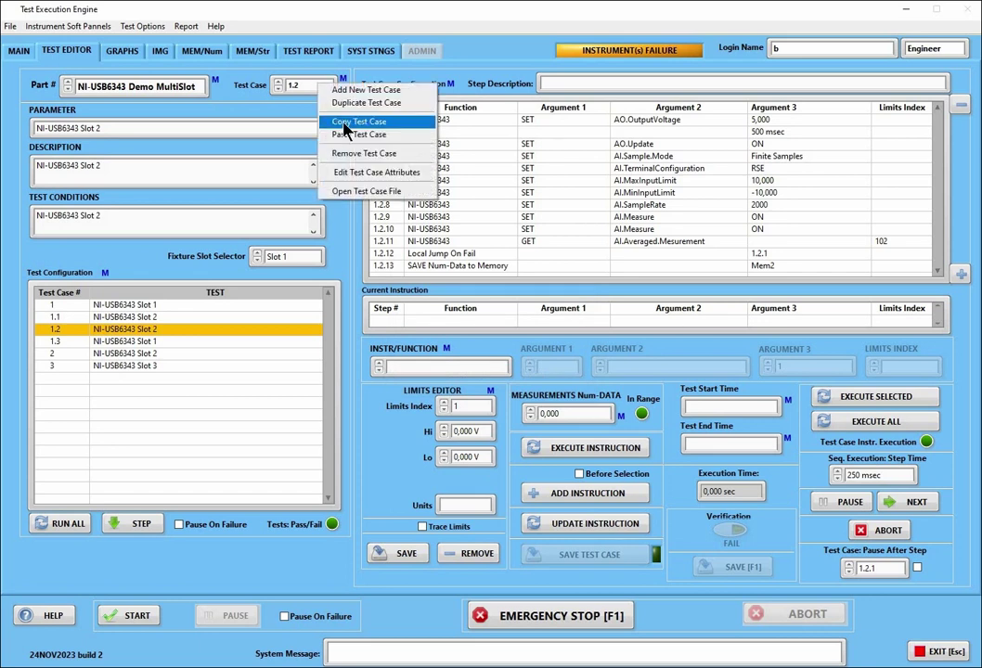
{"action": "left_click", "coordinate": [345, 130]}
{"action": "right_click", "coordinate": [314, 86]}
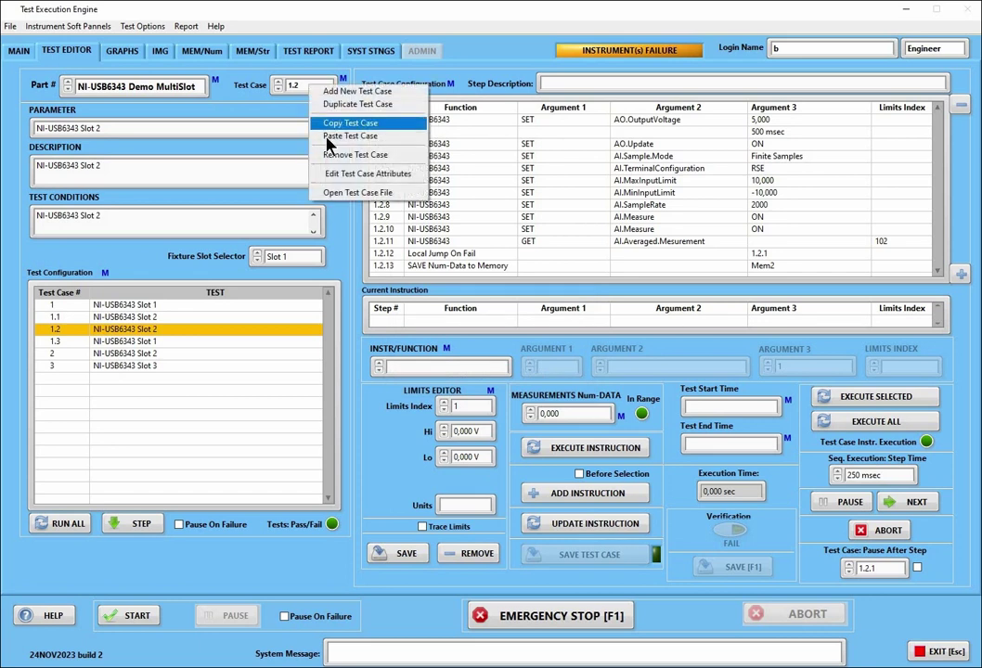
{"action": "left_click", "coordinate": [336, 136]}
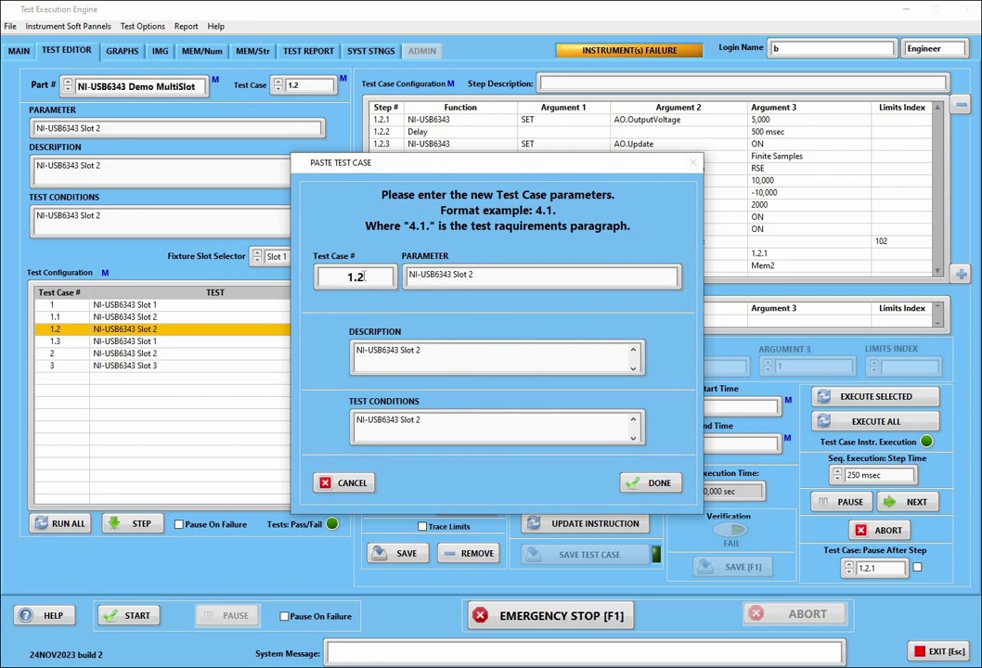
{"action": "double_click", "coordinate": [364, 275]}
{"action": "type", "text": "4"}
{"action": "left_click", "coordinate": [454, 357]}
{"action": "left_click", "coordinate": [652, 483]}
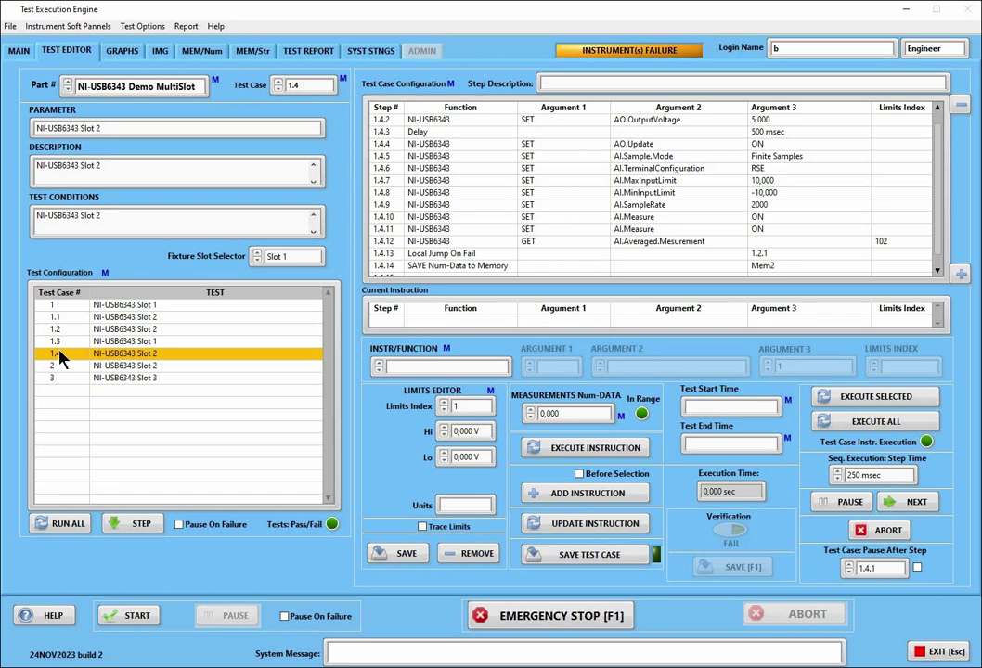
Remove test case 1.4 and answer the unsaved-changes prompt
{"action": "right_click", "coordinate": [309, 87]}
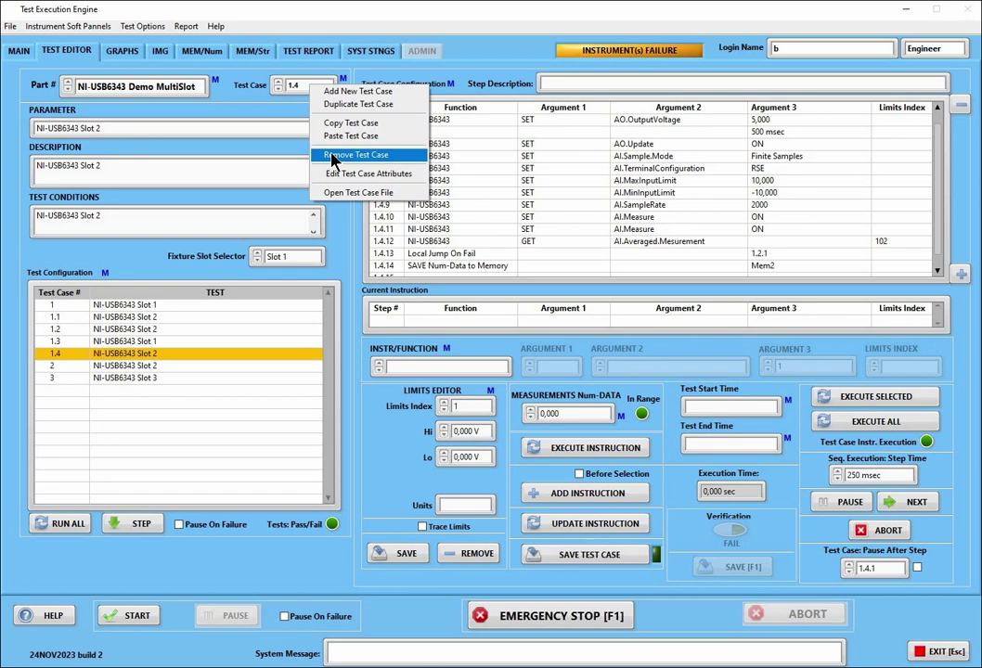
{"action": "left_click", "coordinate": [331, 158]}
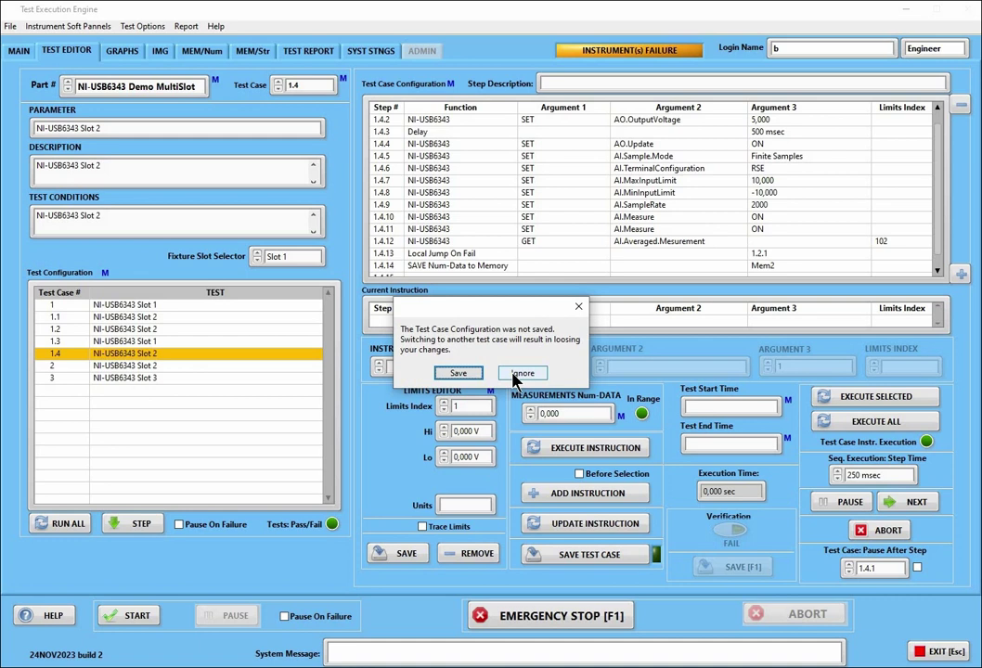
{"action": "key", "text": "Return"}
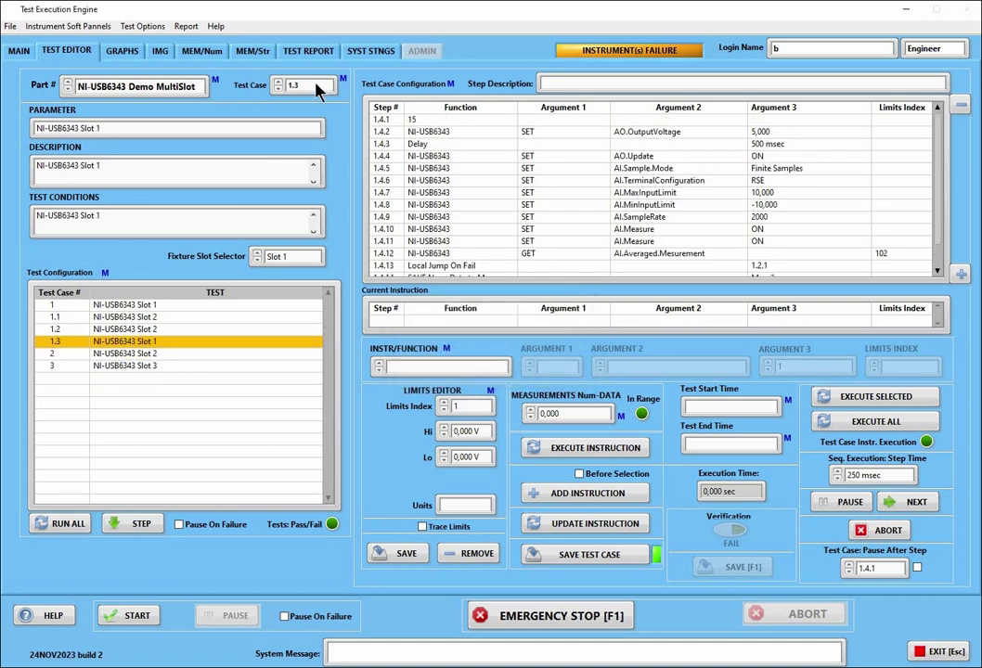
{"action": "right_click", "coordinate": [318, 86]}
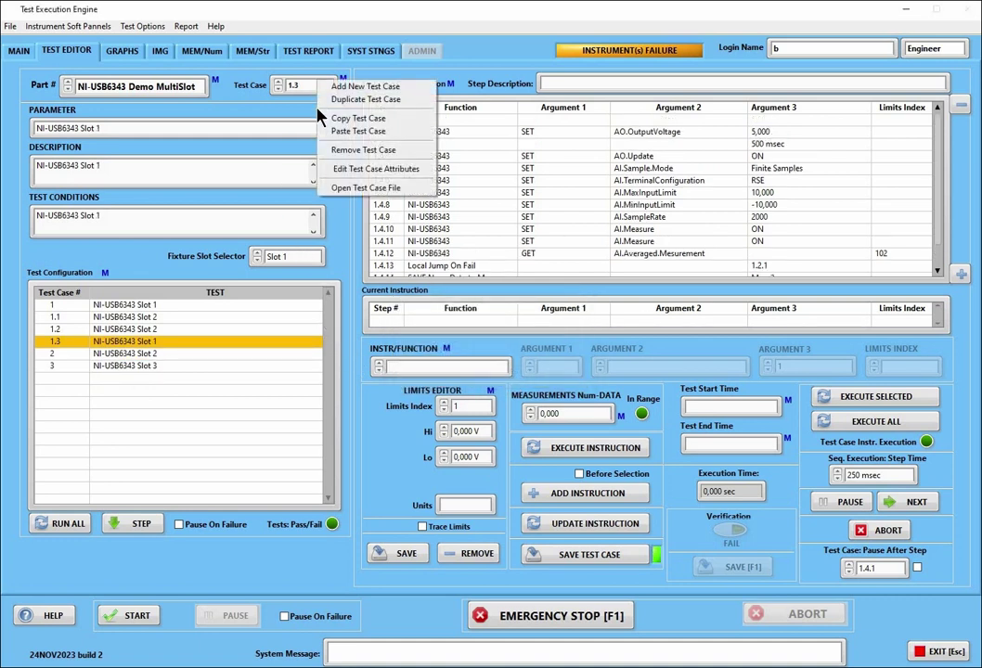
{"action": "left_click", "coordinate": [368, 171]}
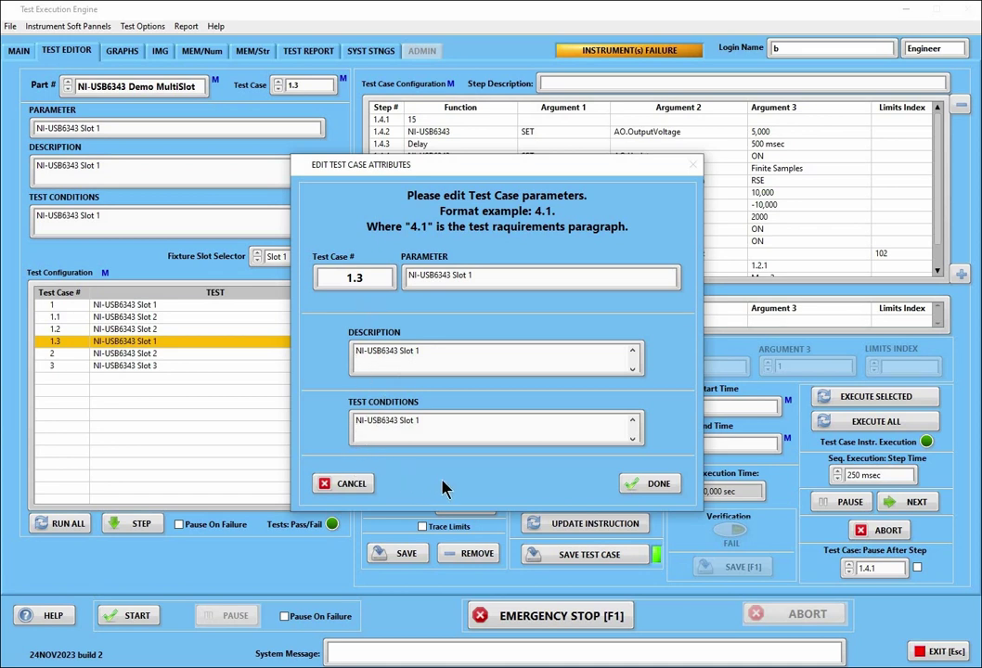
{"action": "left_click", "coordinate": [369, 486]}
{"action": "key", "text": "Return"}
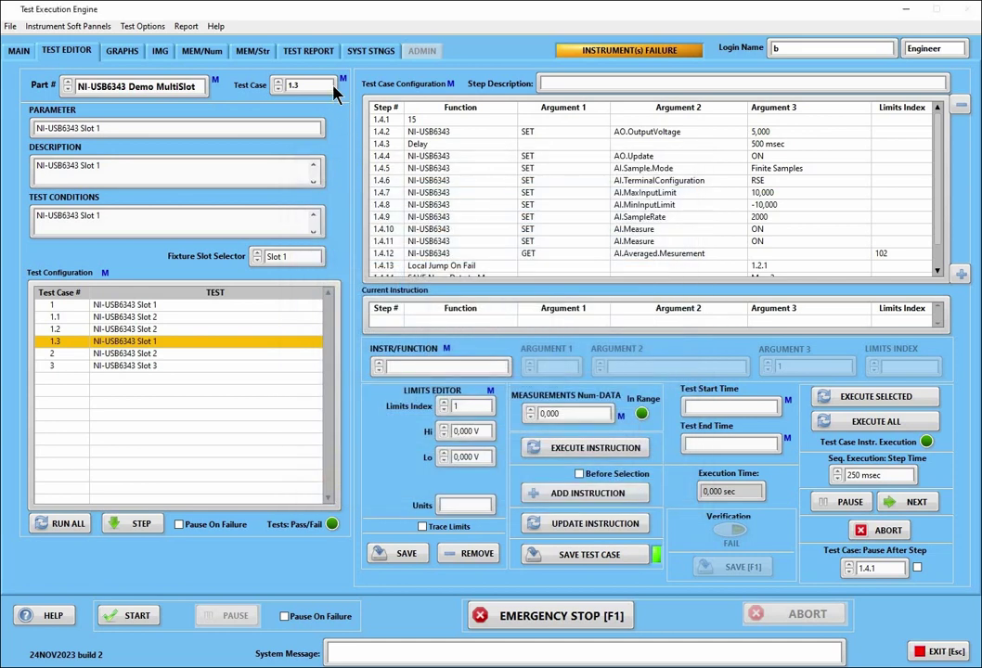
{"action": "left_click", "coordinate": [340, 81]}
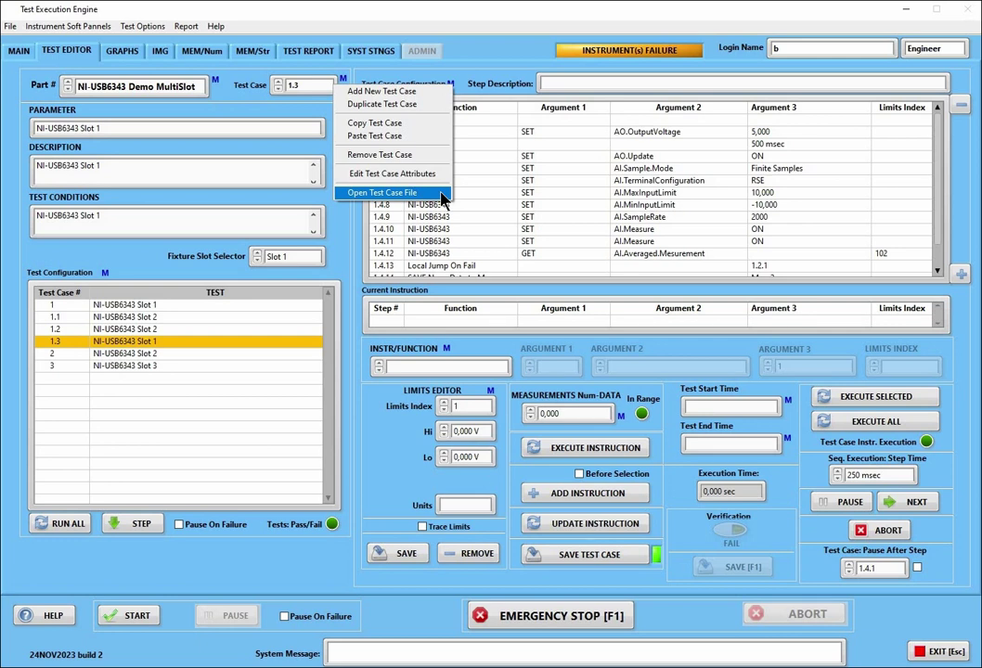
{"action": "left_click", "coordinate": [441, 195]}
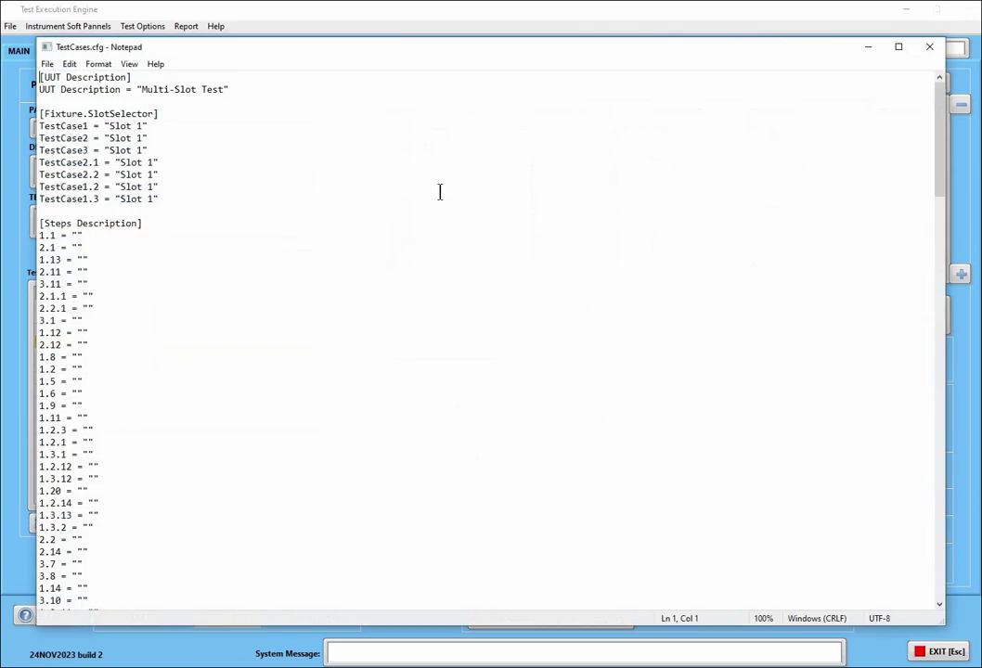
{"action": "scroll", "coordinate": [440, 192], "scroll_direction": "down", "scroll_amount": 20}
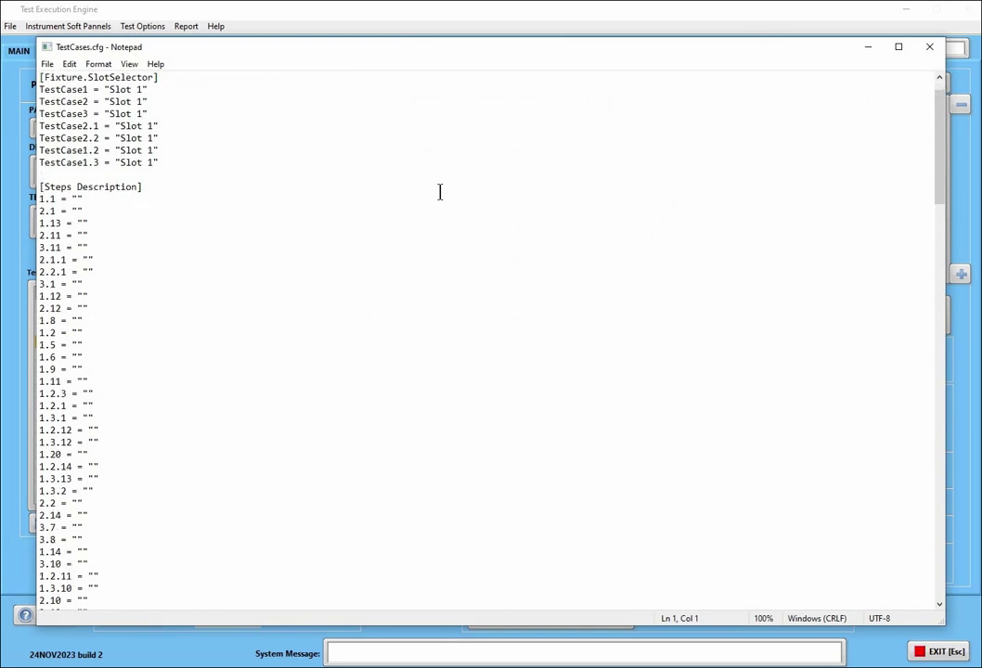
{"action": "scroll", "coordinate": [440, 192], "scroll_direction": "down", "scroll_amount": 6}
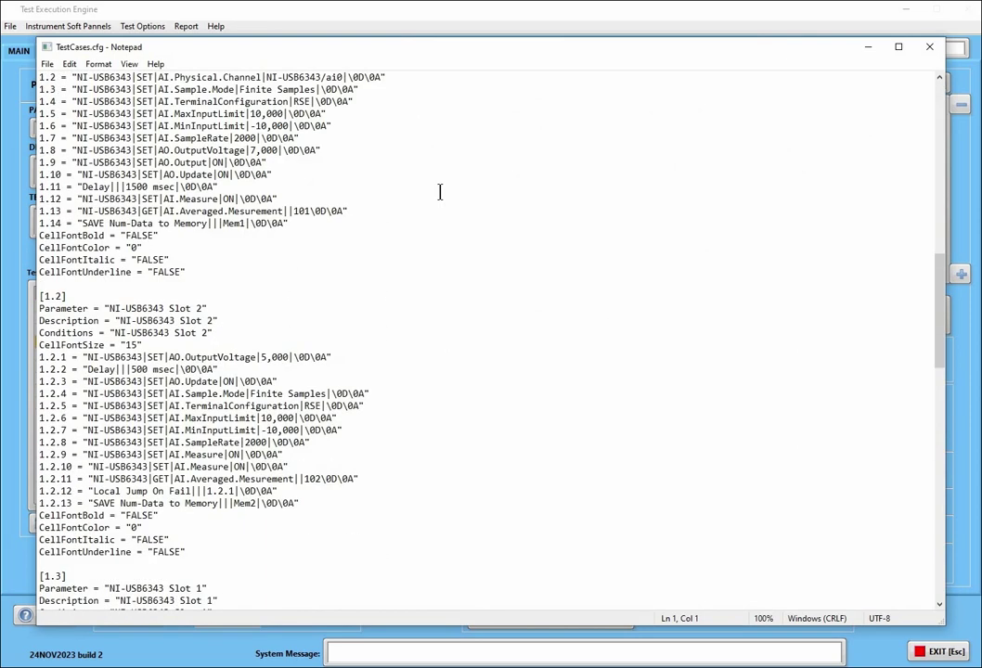
{"action": "scroll", "coordinate": [440, 192], "scroll_direction": "down", "scroll_amount": 11}
{"action": "scroll", "coordinate": [440, 192], "scroll_direction": "down", "scroll_amount": 9}
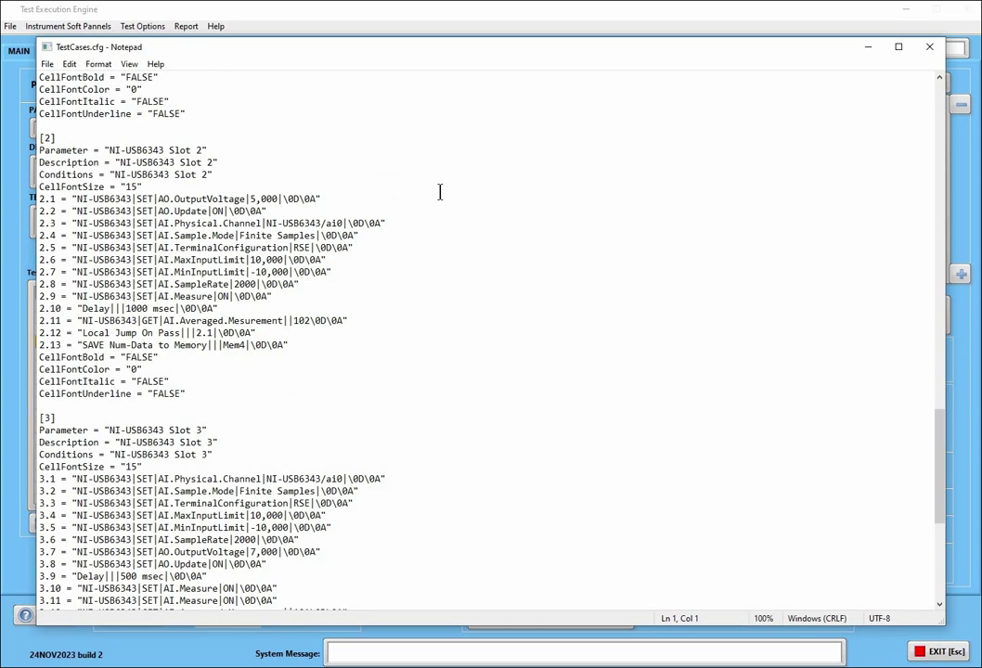
{"action": "scroll", "coordinate": [455, 182], "scroll_direction": "down", "scroll_amount": 8}
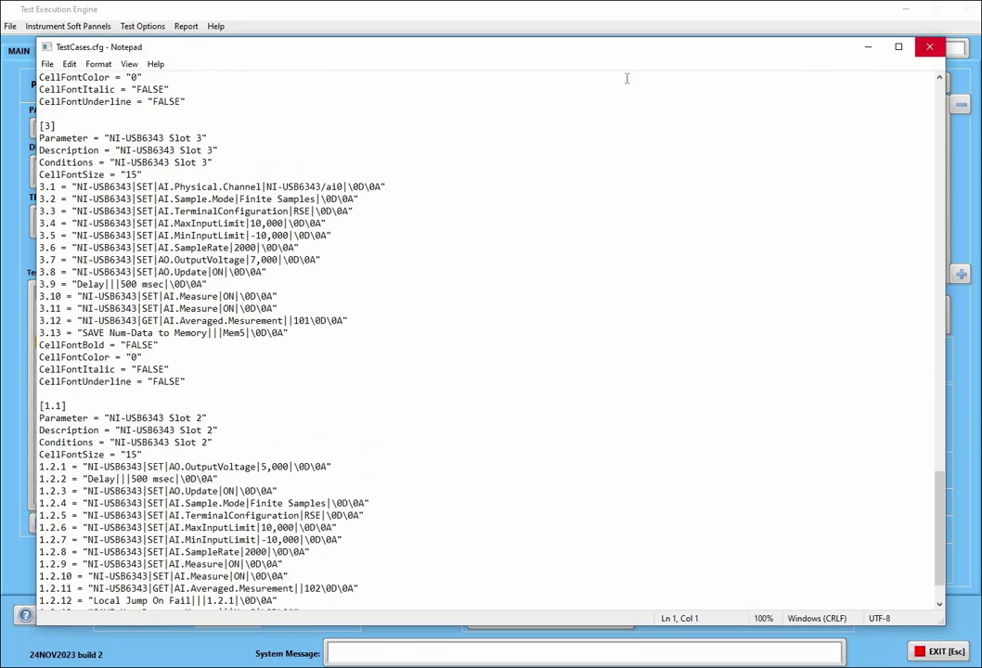
{"action": "left_click", "coordinate": [929, 47]}
{"action": "right_click", "coordinate": [163, 82]}
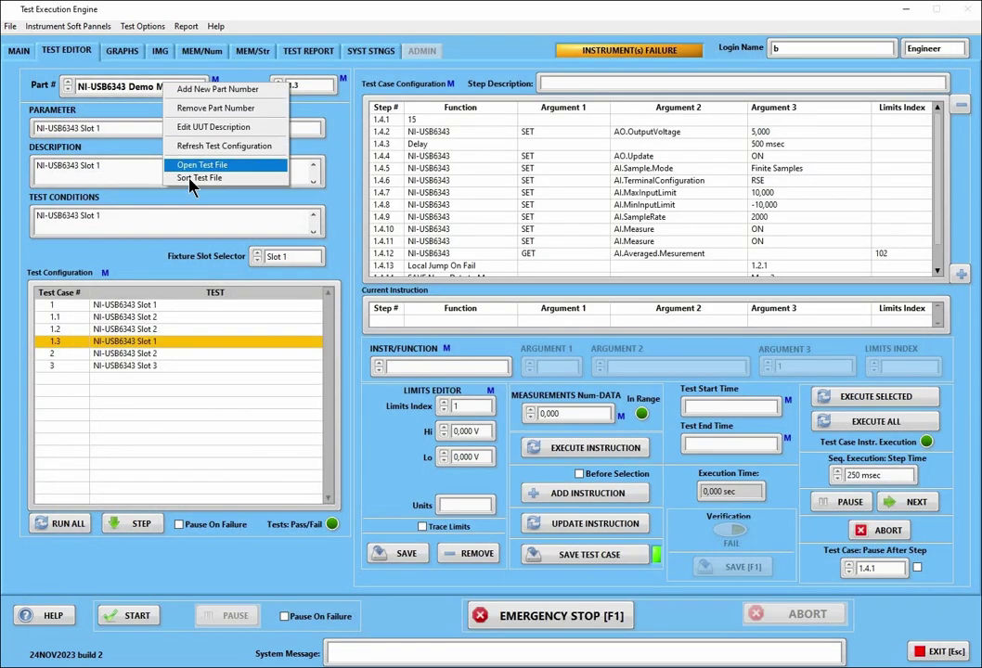
{"action": "left_click", "coordinate": [314, 86]}
{"action": "right_click", "coordinate": [314, 87]}
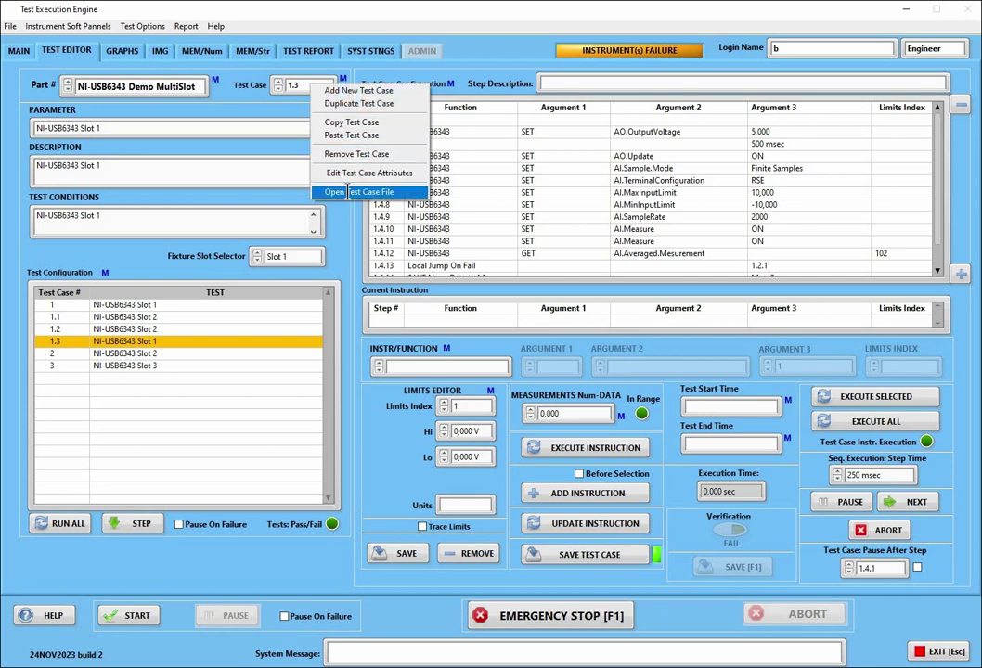
{"action": "left_click", "coordinate": [348, 192]}
{"action": "scroll", "coordinate": [213, 268], "scroll_direction": "down", "scroll_amount": 20}
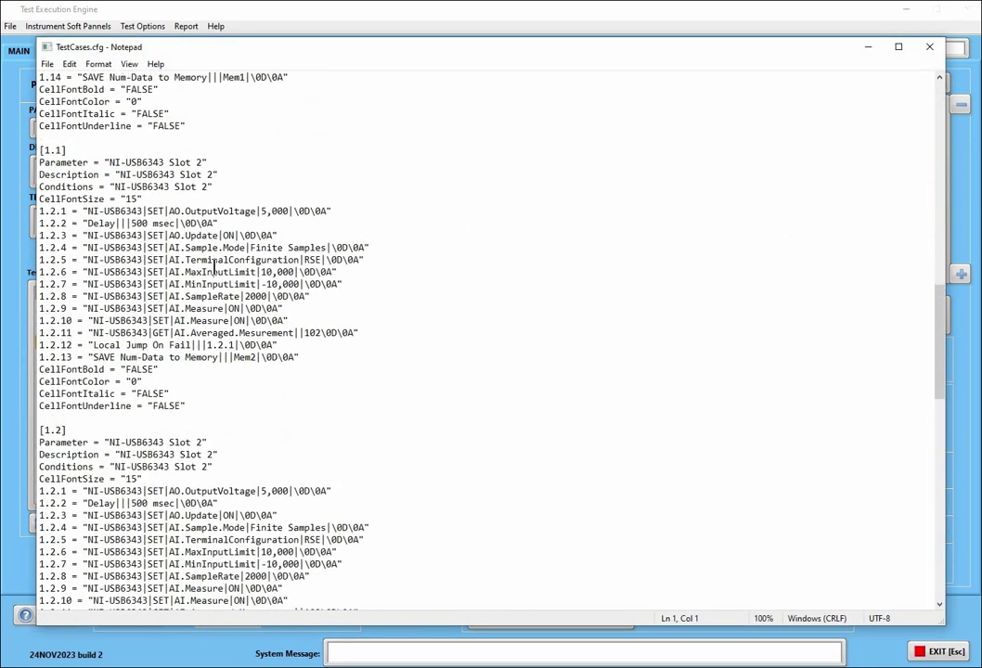
{"action": "scroll", "coordinate": [214, 268], "scroll_direction": "down", "scroll_amount": 10}
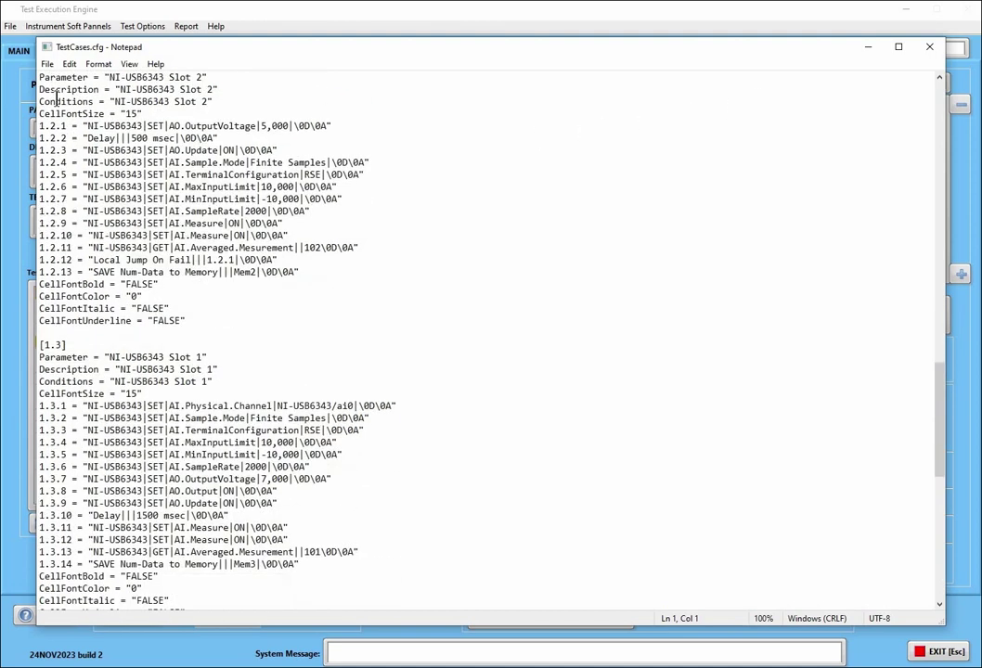
{"action": "left_click", "coordinate": [935, 46]}
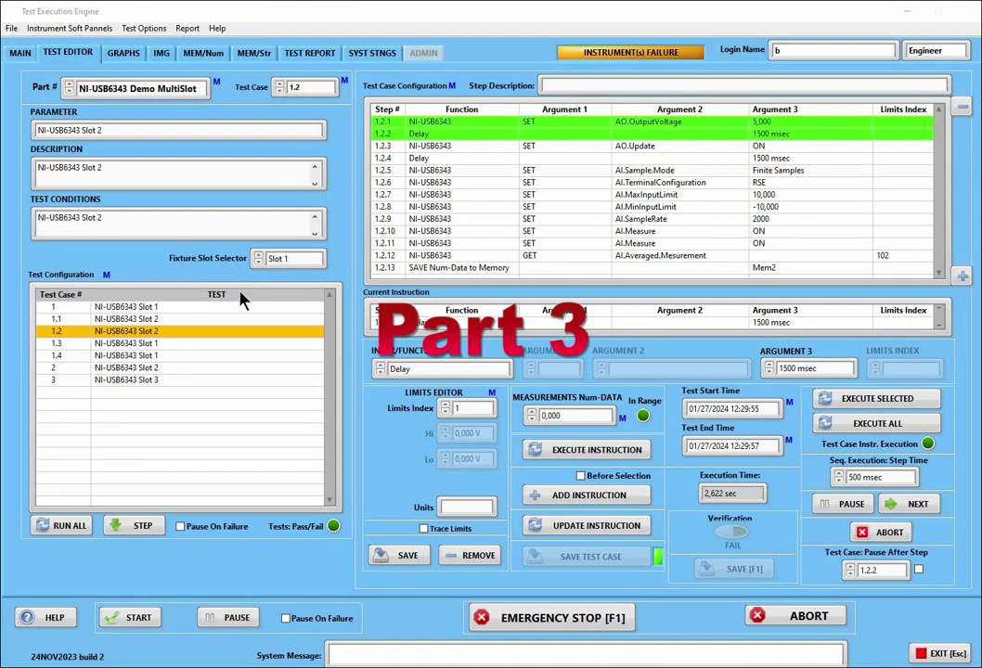
Empty the Test Configuration table and reload the test case configuration from the Part # menu
{"action": "right_click", "coordinate": [251, 342]}
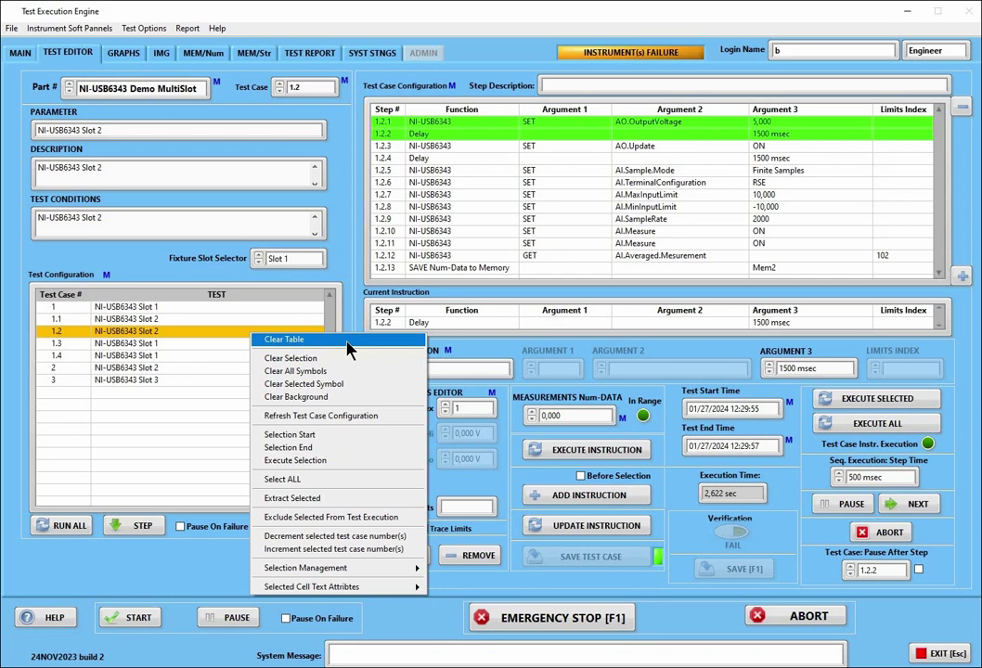
{"action": "left_click", "coordinate": [348, 341]}
{"action": "right_click", "coordinate": [191, 85]}
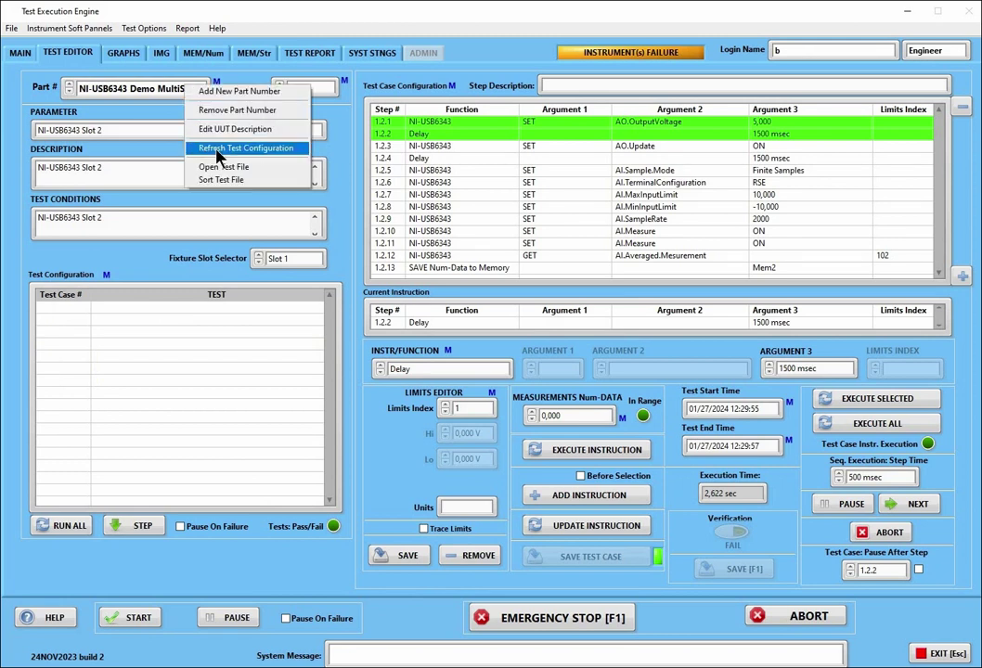
{"action": "left_click", "coordinate": [219, 151]}
Clear the test list selection and load test case 1.1 with steps 1.1.1 to 1.1.7
{"action": "right_click", "coordinate": [229, 331]}
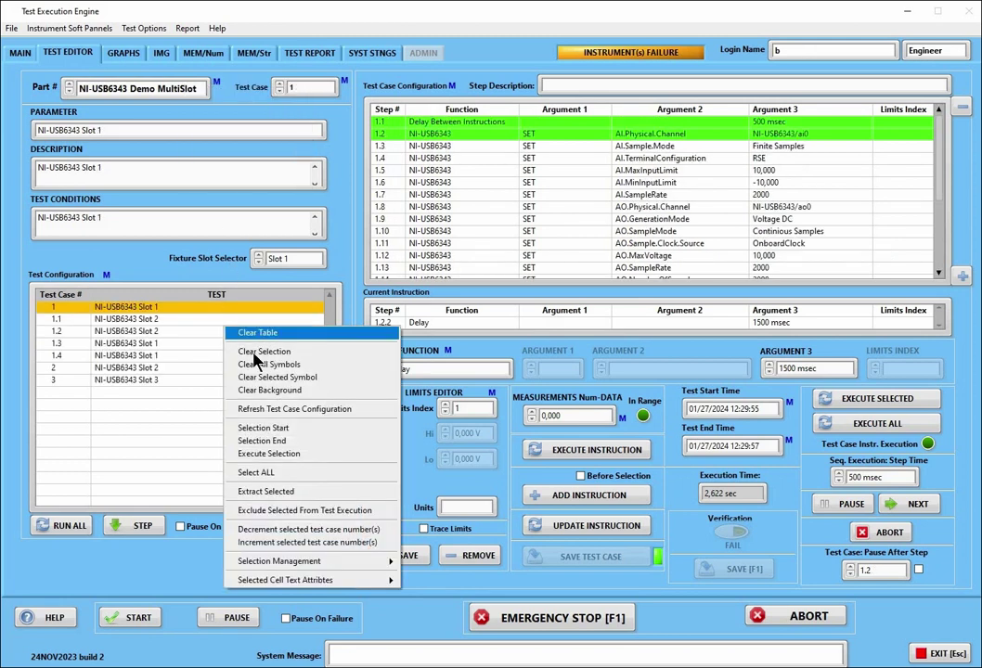
{"action": "left_click", "coordinate": [258, 352]}
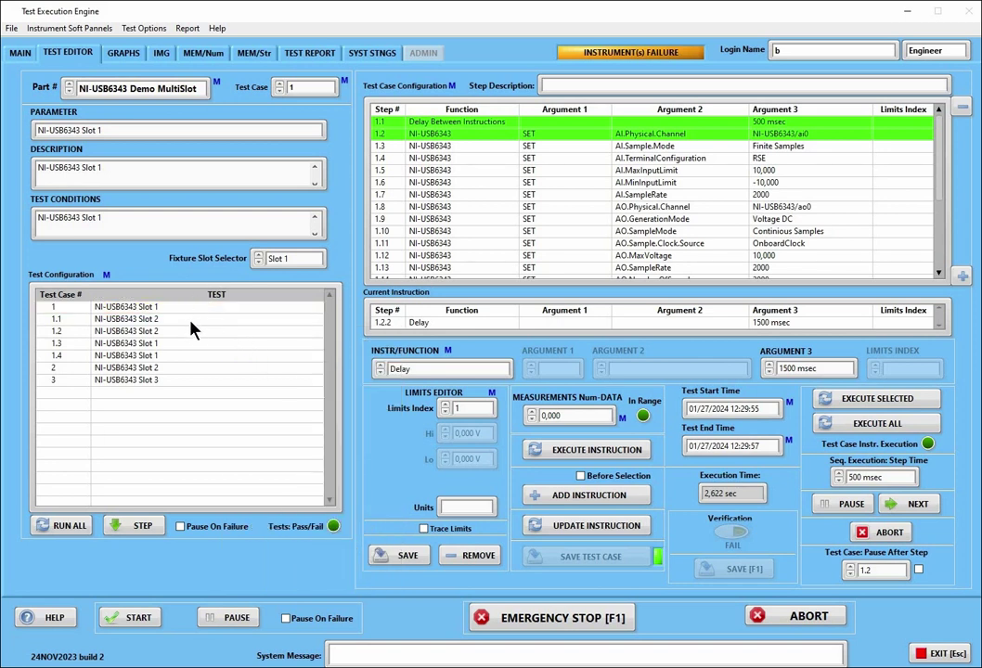
{"action": "left_click", "coordinate": [131, 321]}
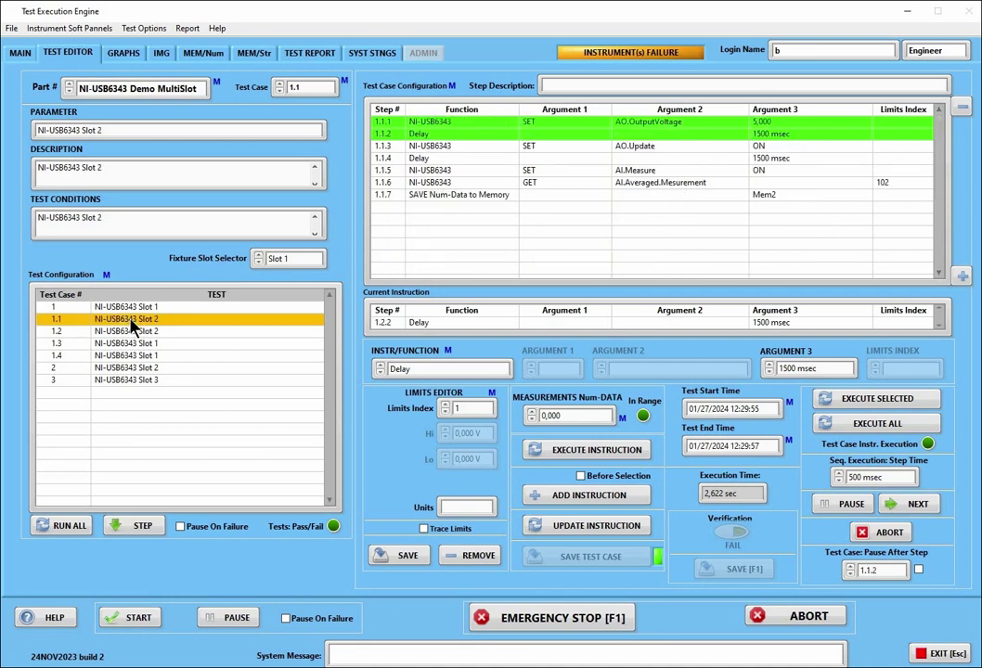
{"action": "right_click", "coordinate": [131, 321]}
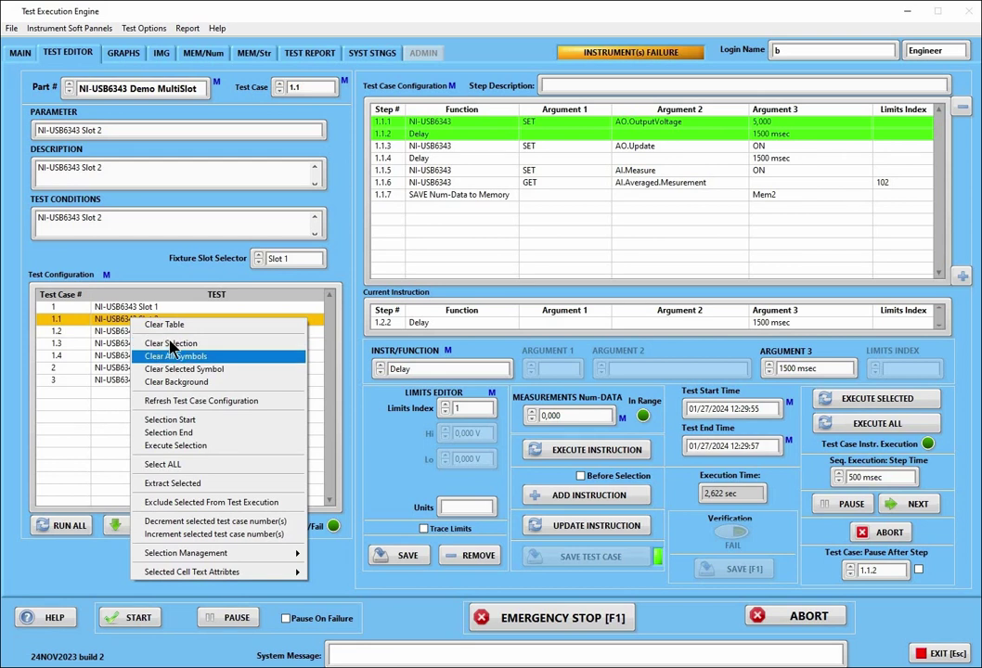
{"action": "left_click", "coordinate": [155, 344]}
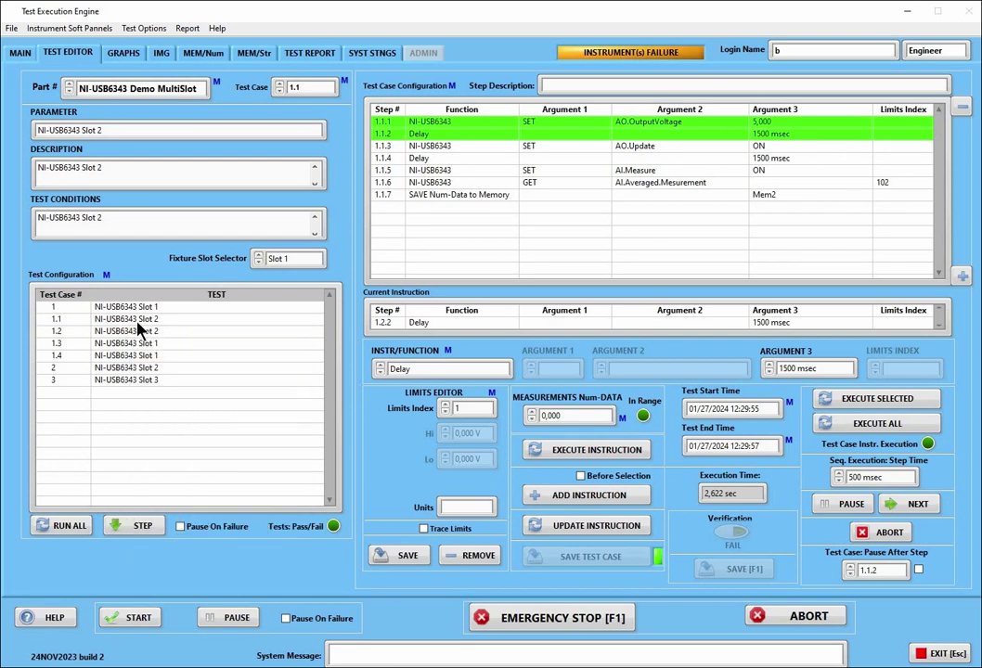
{"action": "left_click", "coordinate": [139, 321]}
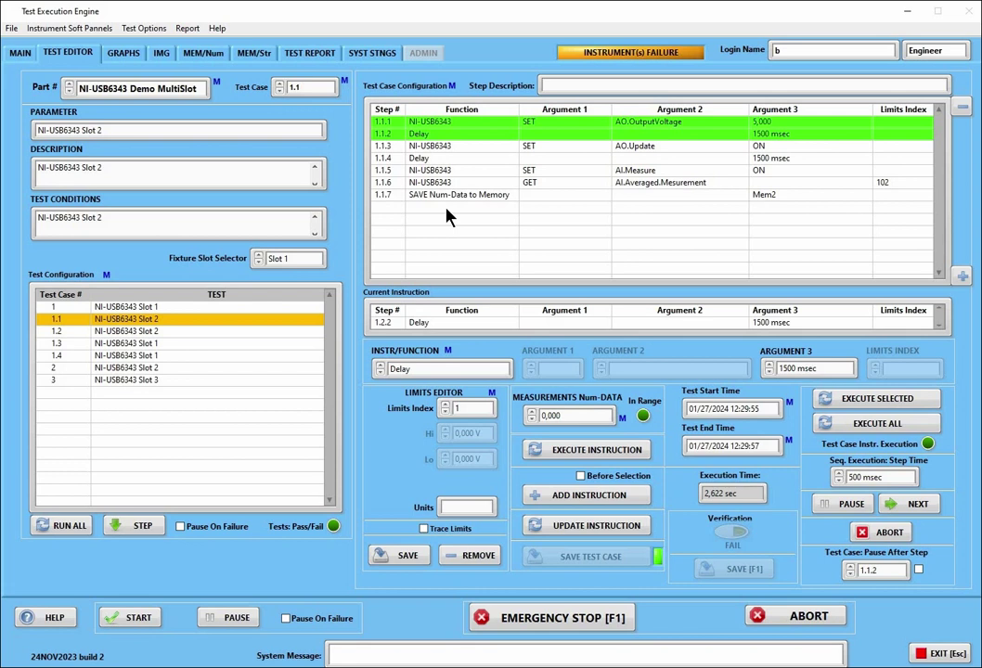
Mark test cases 1.1, 1.2 and 1.3 with x symbols
{"action": "double_click", "coordinate": [175, 324]}
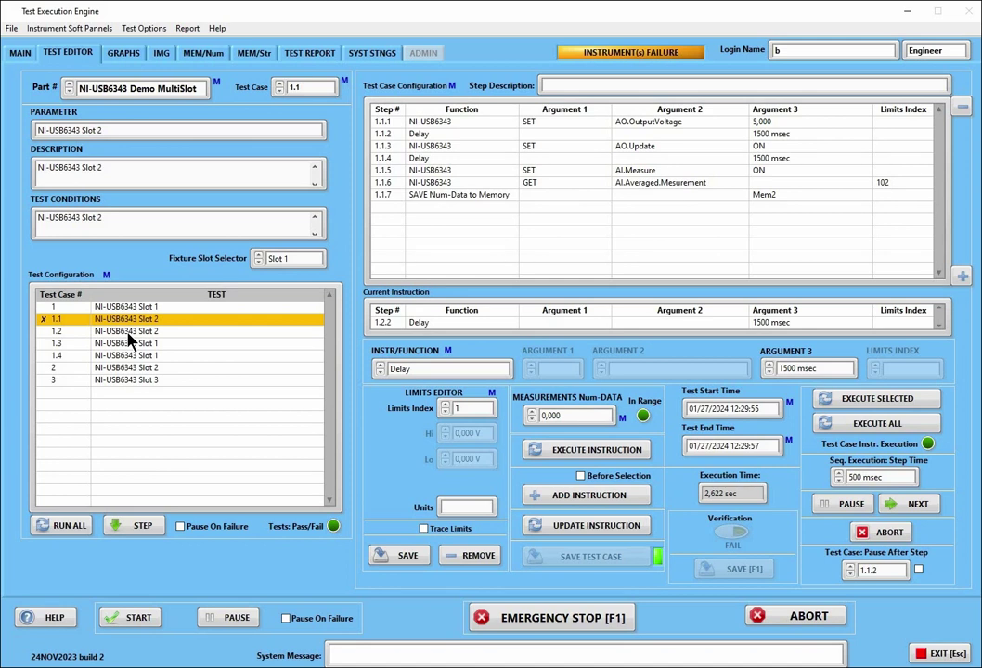
{"action": "double_click", "coordinate": [128, 332]}
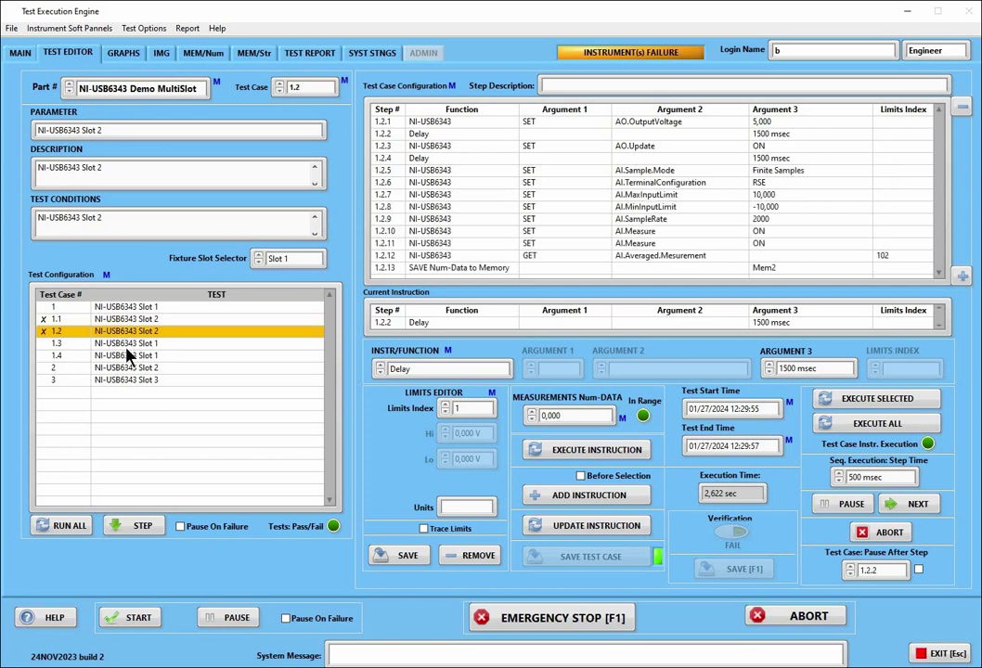
{"action": "double_click", "coordinate": [128, 343]}
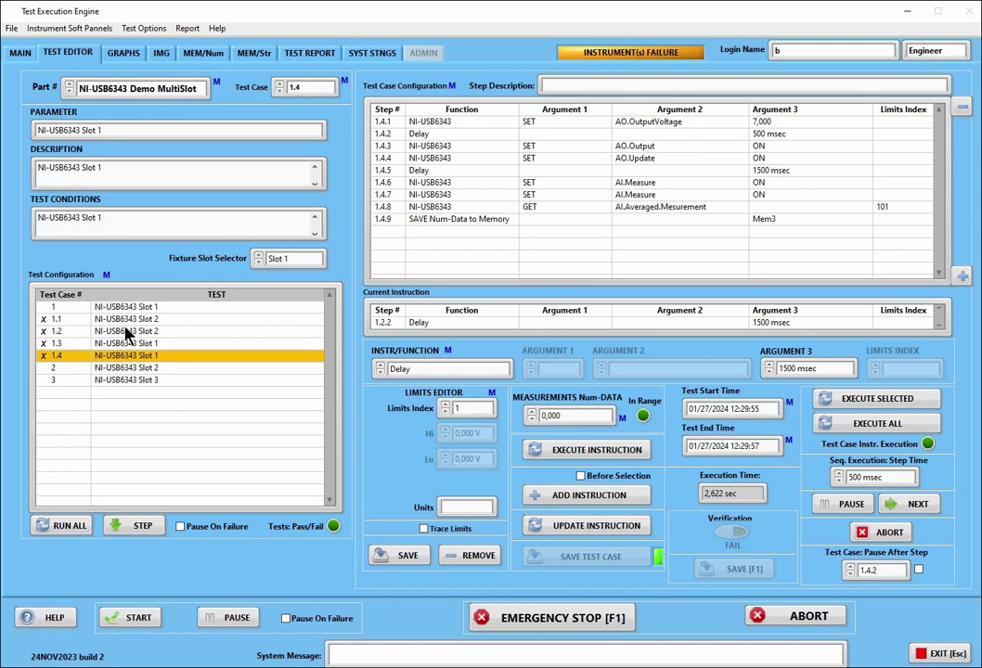
Clear all x symbols from the test list, then remove test case 1.4's mark
{"action": "right_click", "coordinate": [128, 333]}
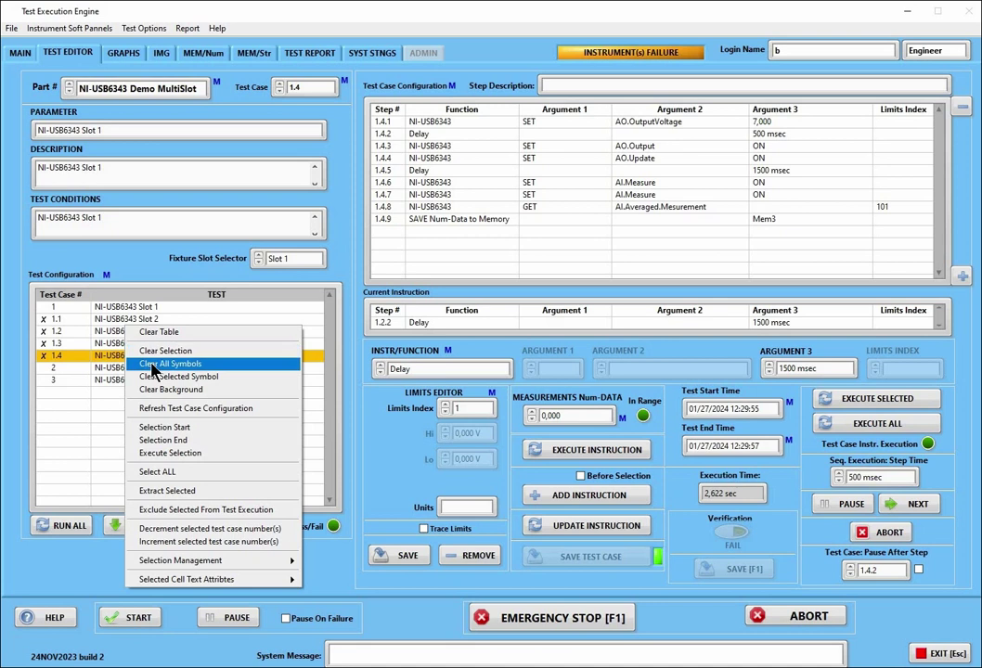
{"action": "left_click", "coordinate": [154, 365]}
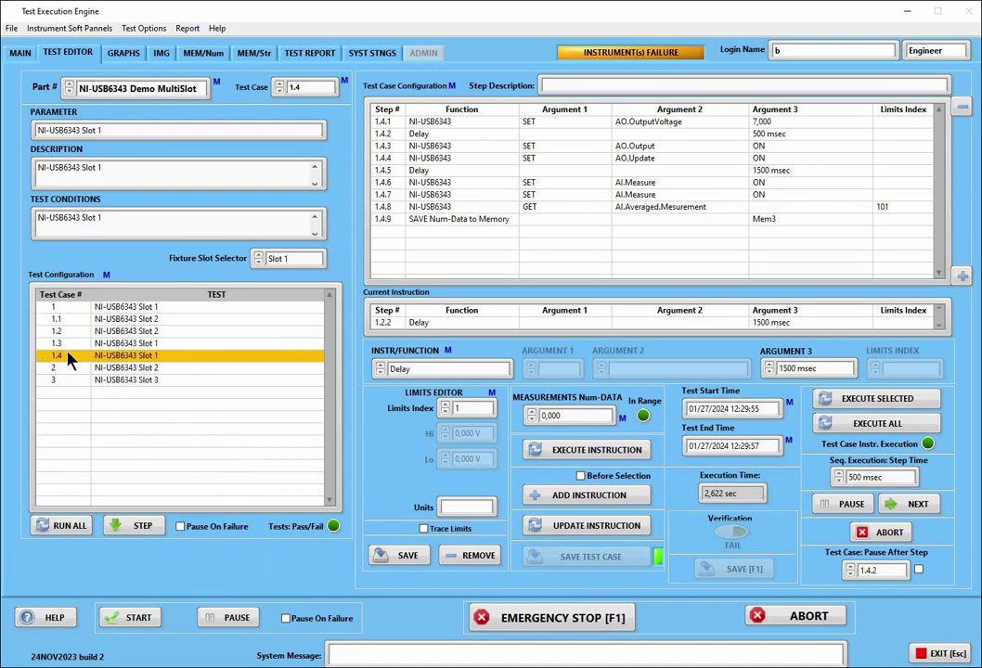
{"action": "right_click", "coordinate": [68, 358]}
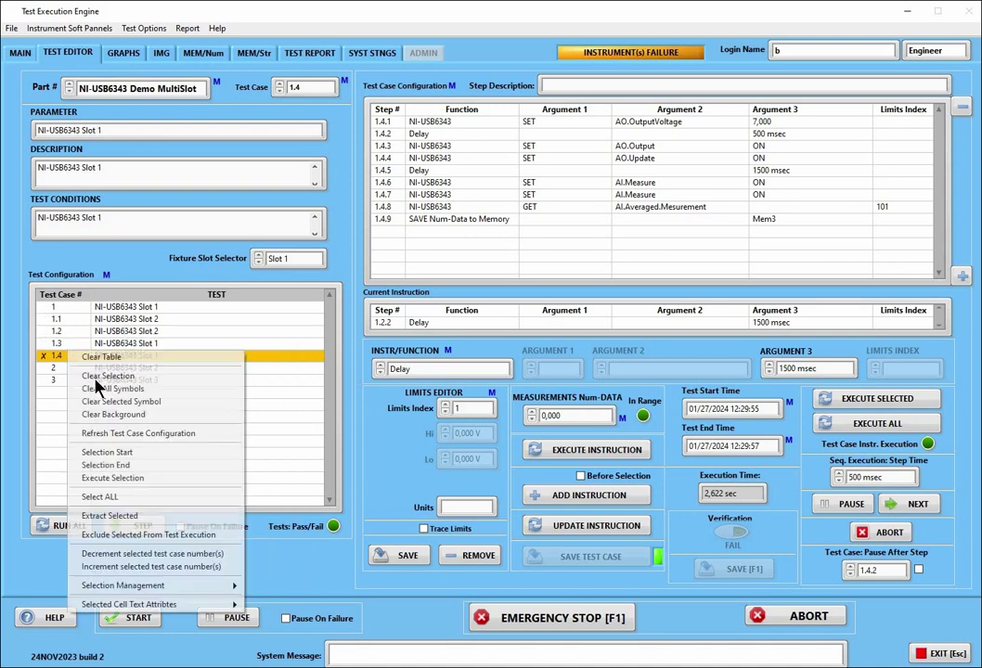
{"action": "left_click", "coordinate": [100, 398]}
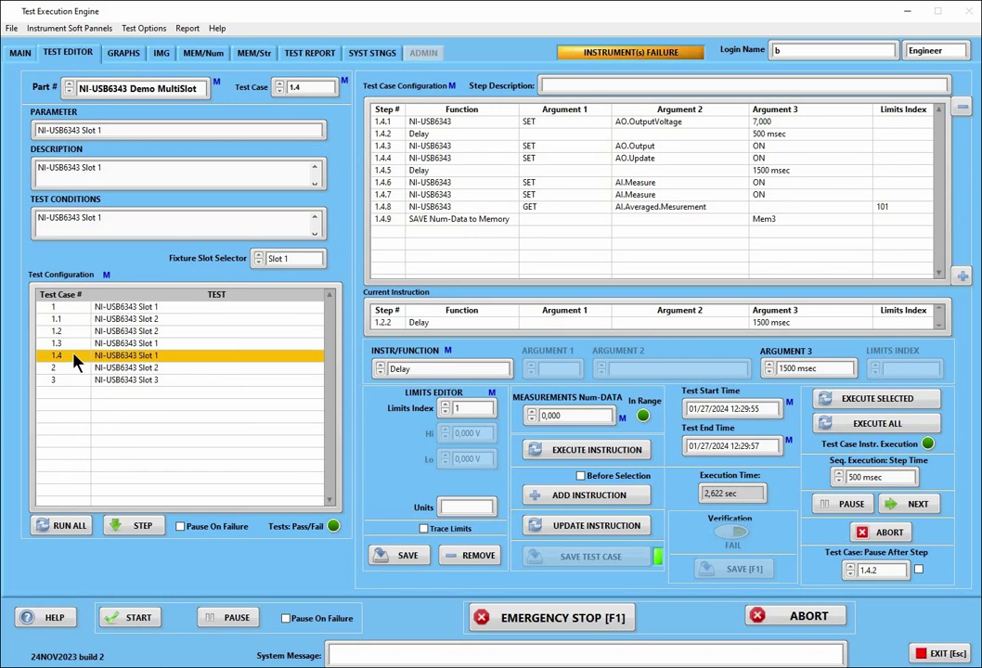
{"action": "right_click", "coordinate": [73, 353]}
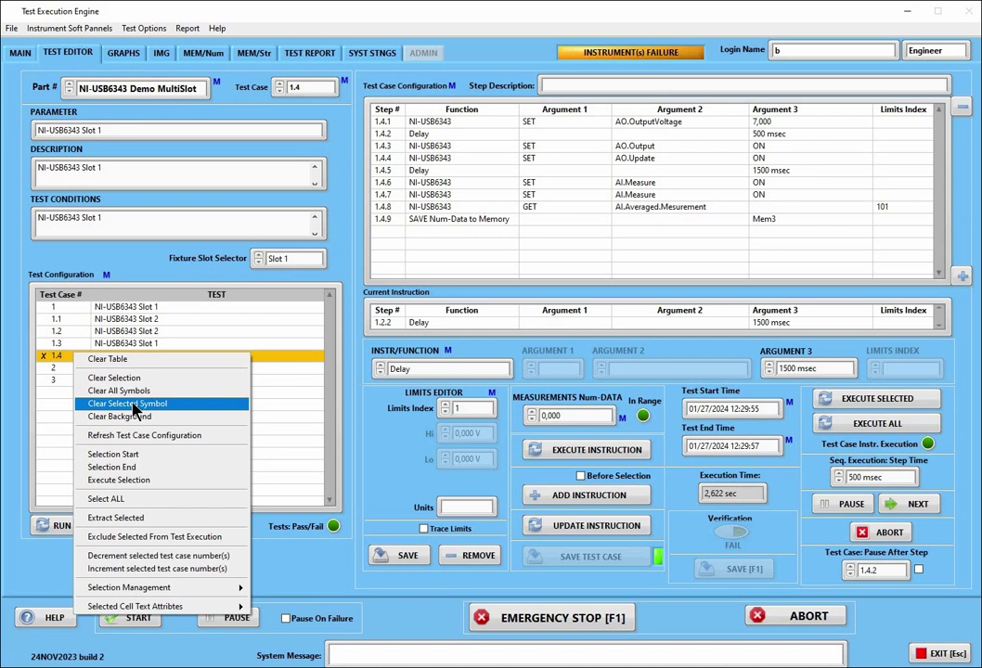
{"action": "left_click", "coordinate": [134, 406]}
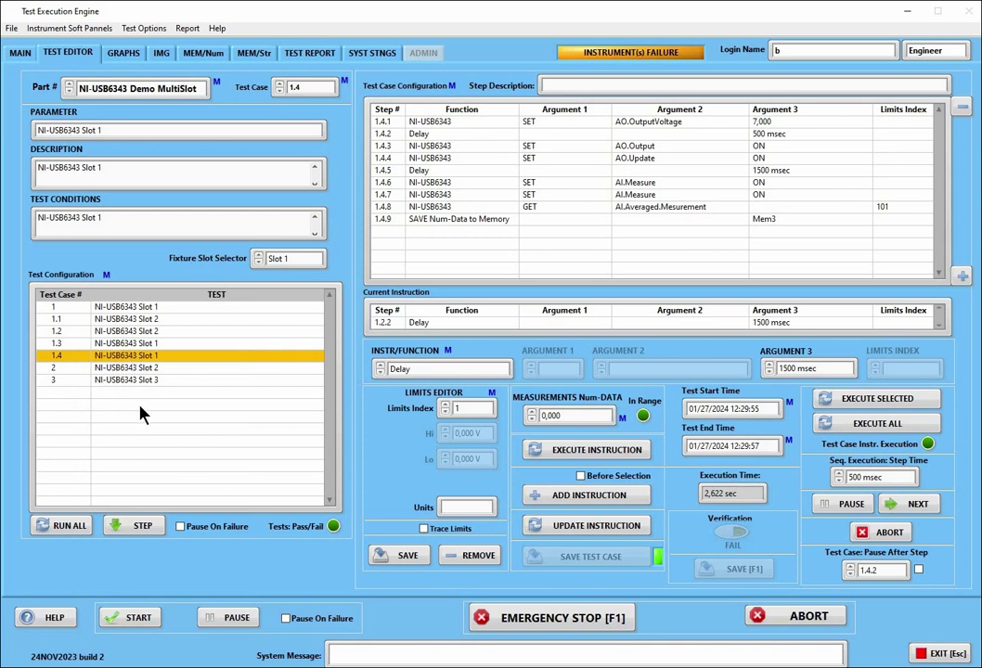
Clear the selection of test case 1.4 and start running all test cases
{"action": "right_click", "coordinate": [130, 413]}
{"action": "left_click", "coordinate": [141, 451]}
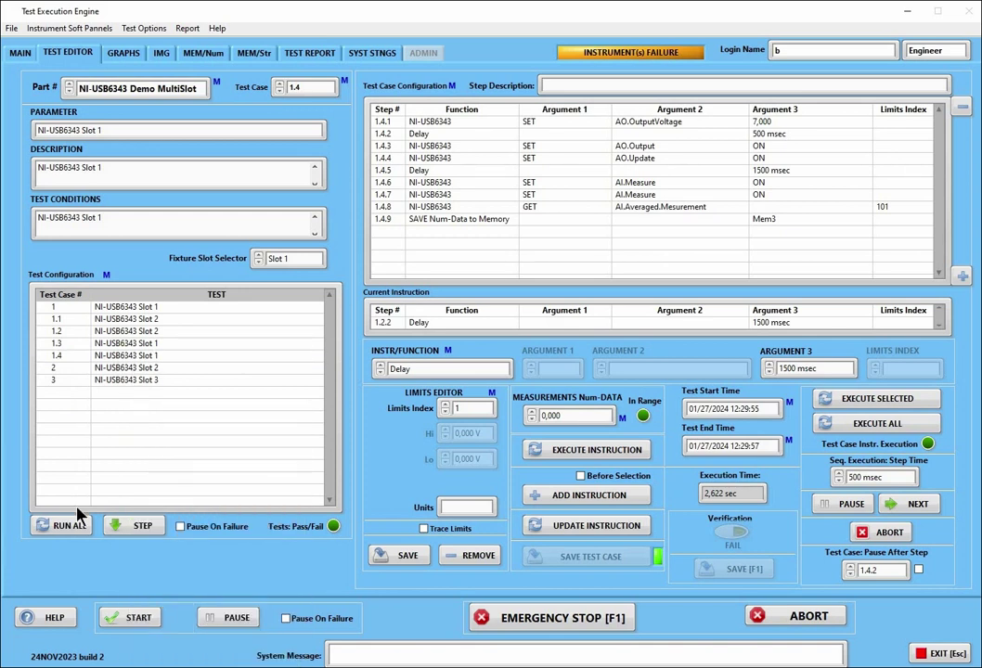
{"action": "left_click", "coordinate": [73, 527]}
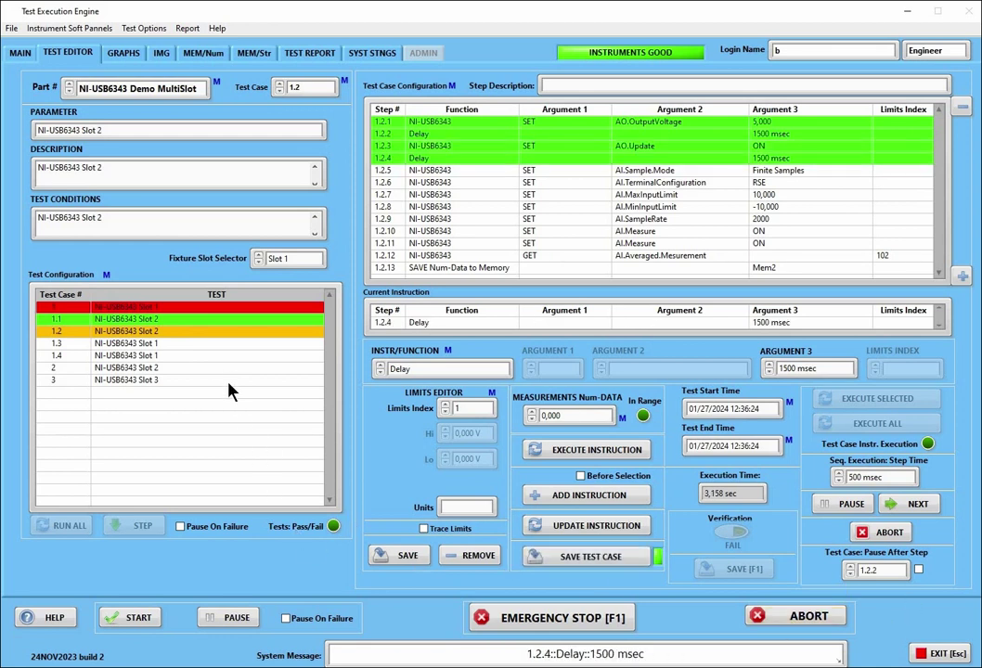
Bring up the Test Configuration table's context menu after the run stops at test case 1.2
{"action": "right_click", "coordinate": [230, 371]}
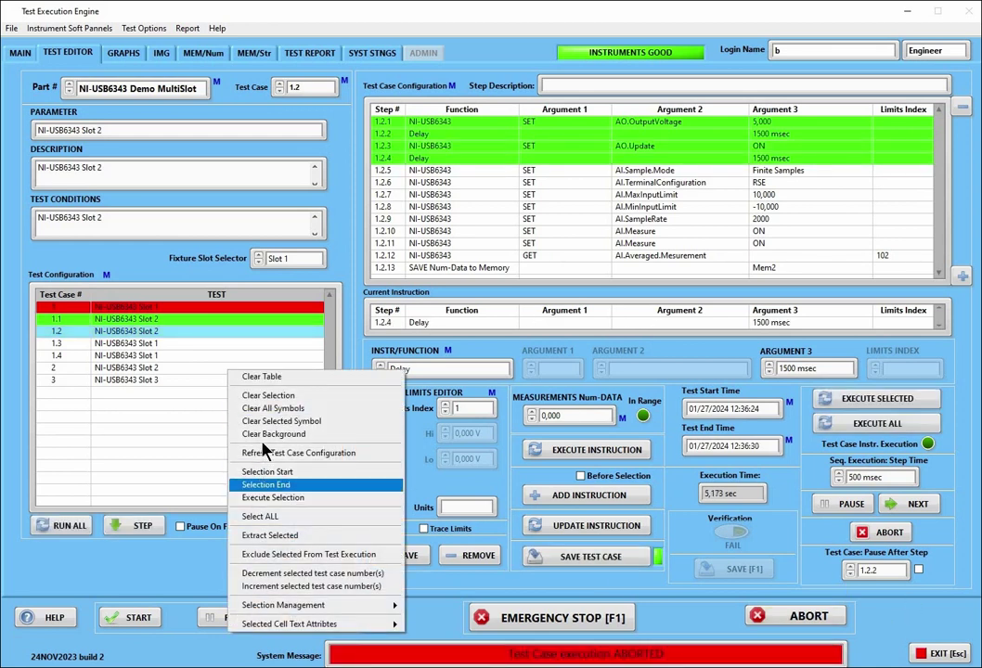
Clear the result colours, empty the table, refresh the test case configuration, and clear the selection
{"action": "left_click", "coordinate": [262, 435]}
{"action": "right_click", "coordinate": [218, 383]}
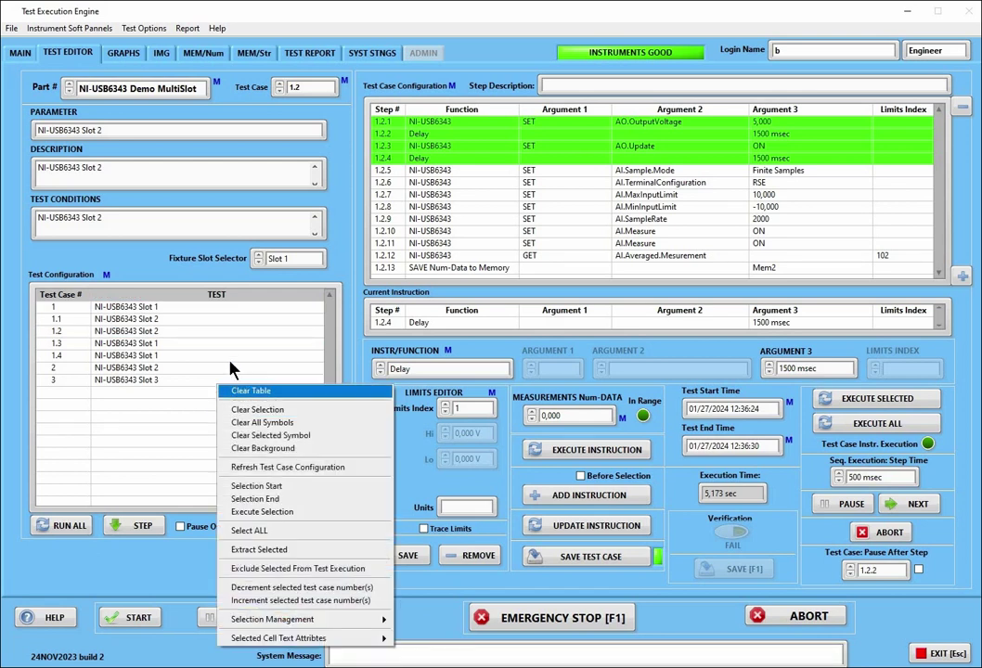
{"action": "left_click", "coordinate": [243, 391]}
{"action": "right_click", "coordinate": [230, 360]}
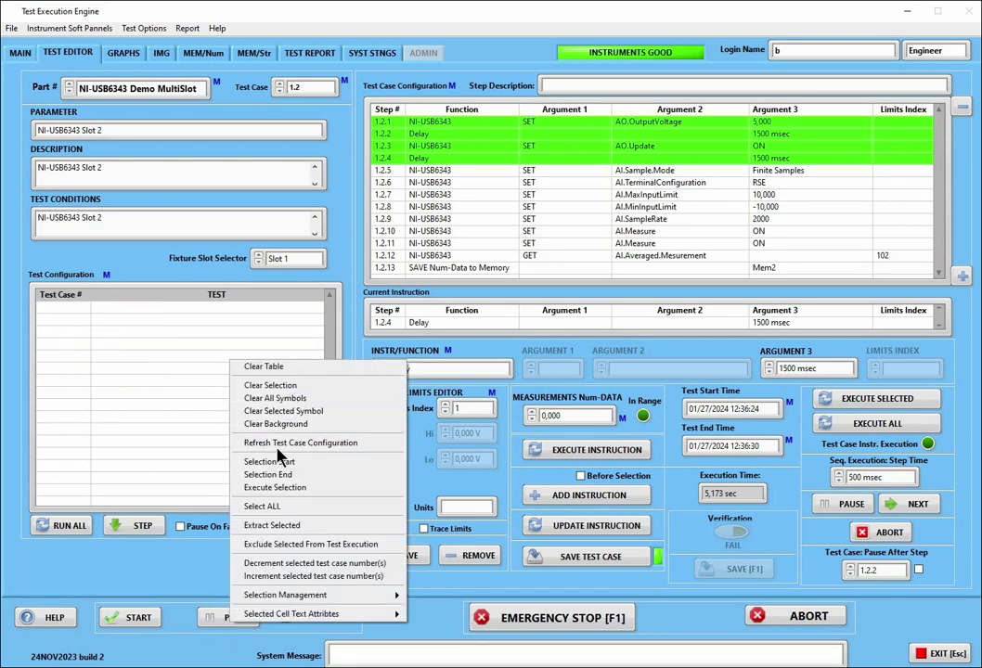
{"action": "left_click", "coordinate": [280, 446]}
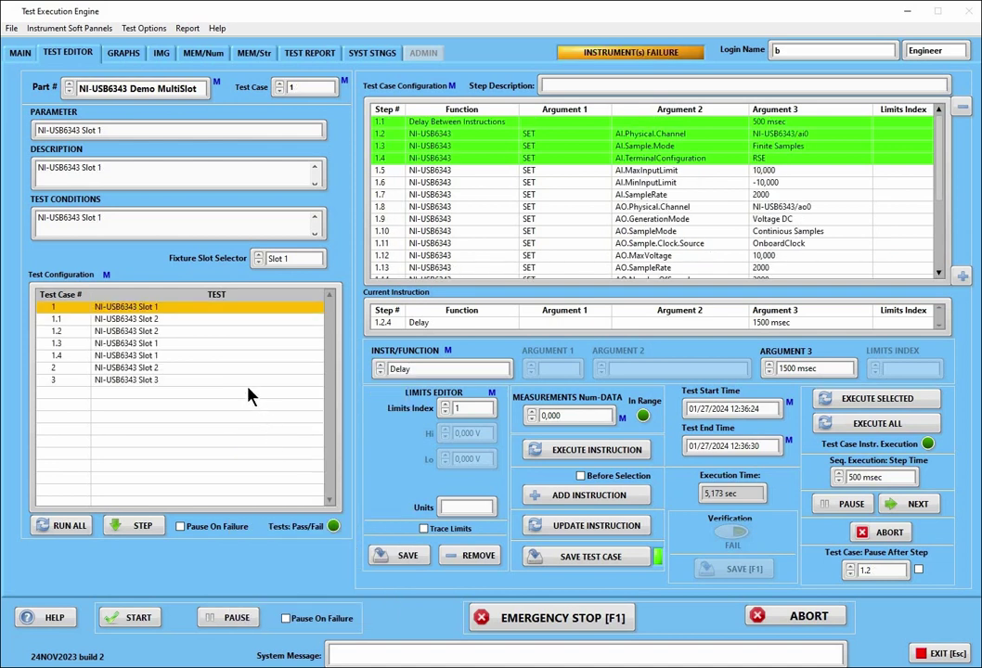
{"action": "right_click", "coordinate": [249, 396]}
{"action": "left_click", "coordinate": [249, 411]}
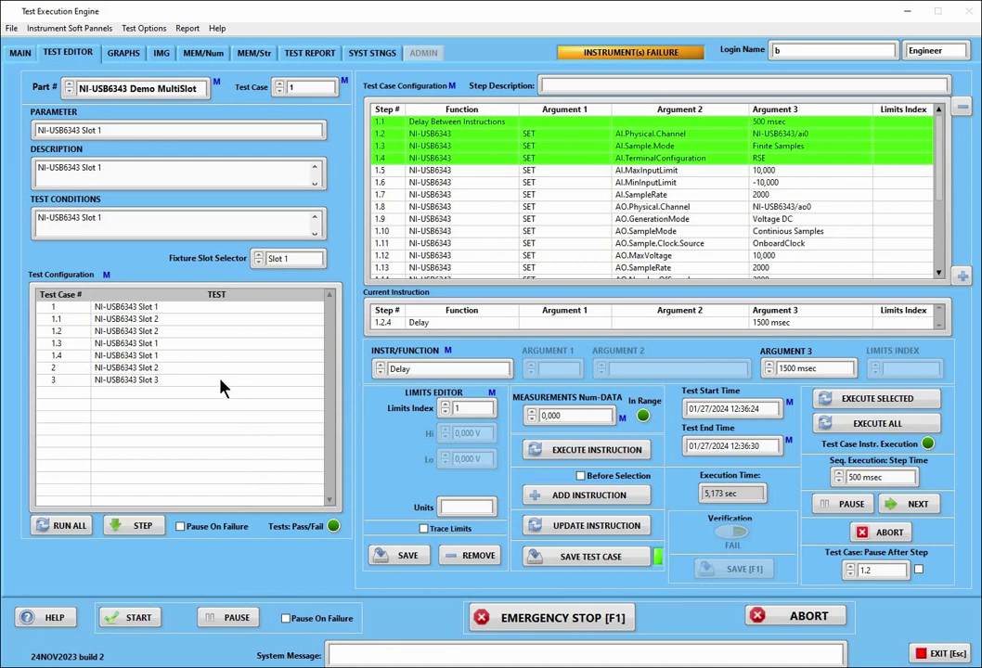
Load test cases 1.1, 1.2, 1.3 and 1.4 one after another to view their steps
{"action": "left_click", "coordinate": [139, 321]}
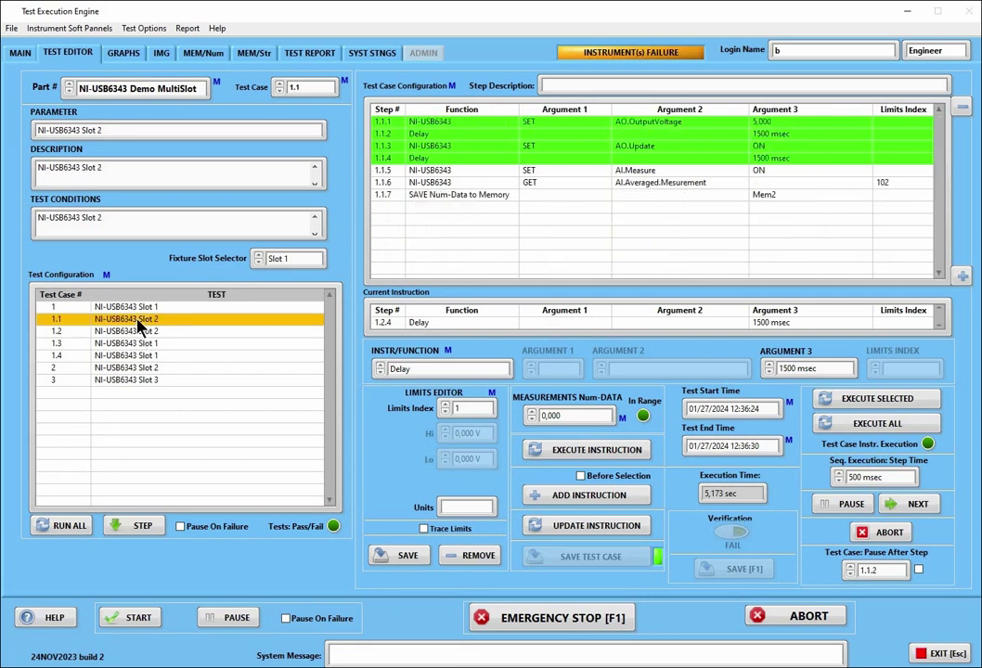
{"action": "left_click", "coordinate": [136, 332]}
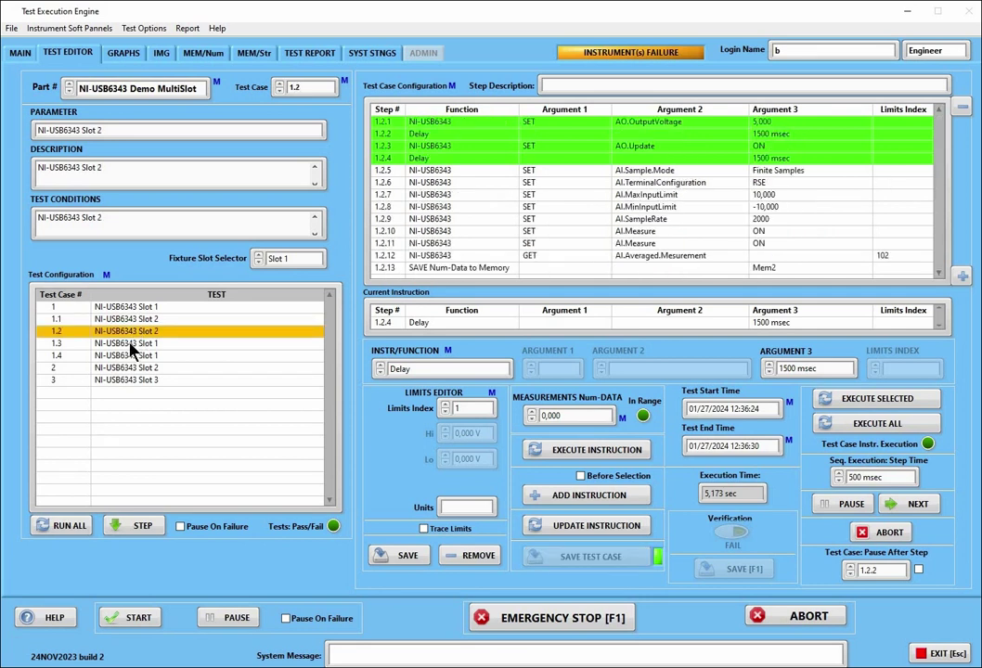
{"action": "left_click", "coordinate": [130, 344]}
{"action": "left_click", "coordinate": [129, 357]}
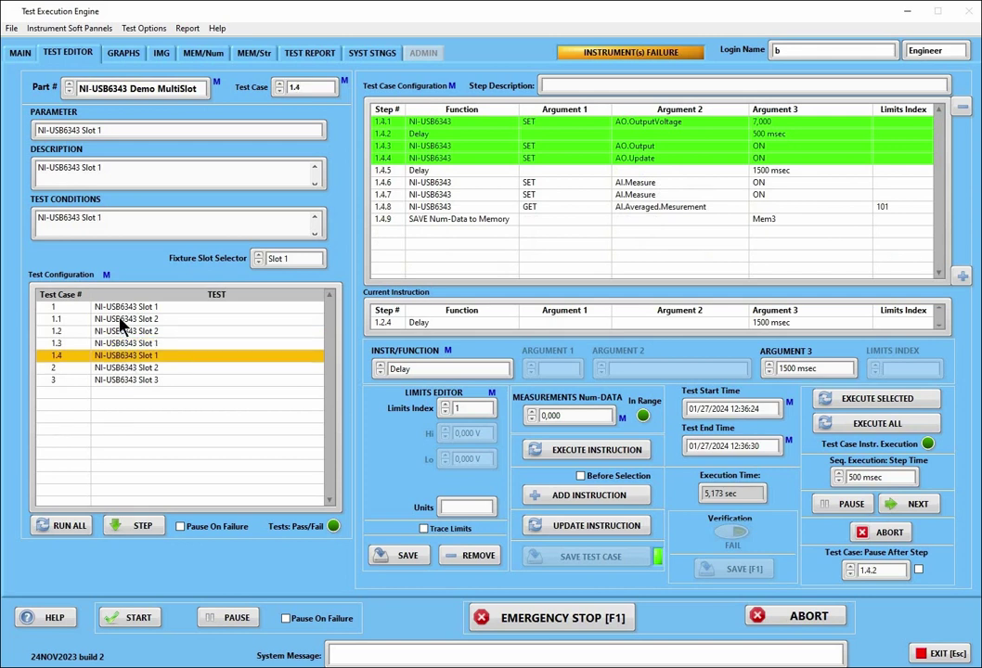
Select 1.1 to 1.4 as a range and extract their steps together
{"action": "left_click", "coordinate": [120, 320]}
{"action": "right_click", "coordinate": [121, 318]}
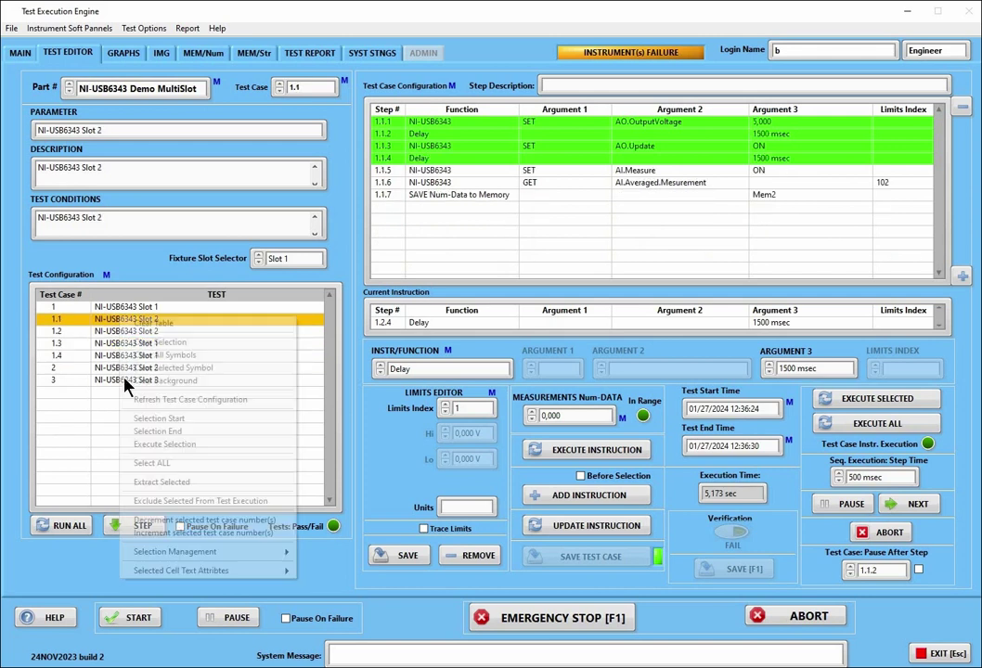
{"action": "left_click", "coordinate": [163, 422]}
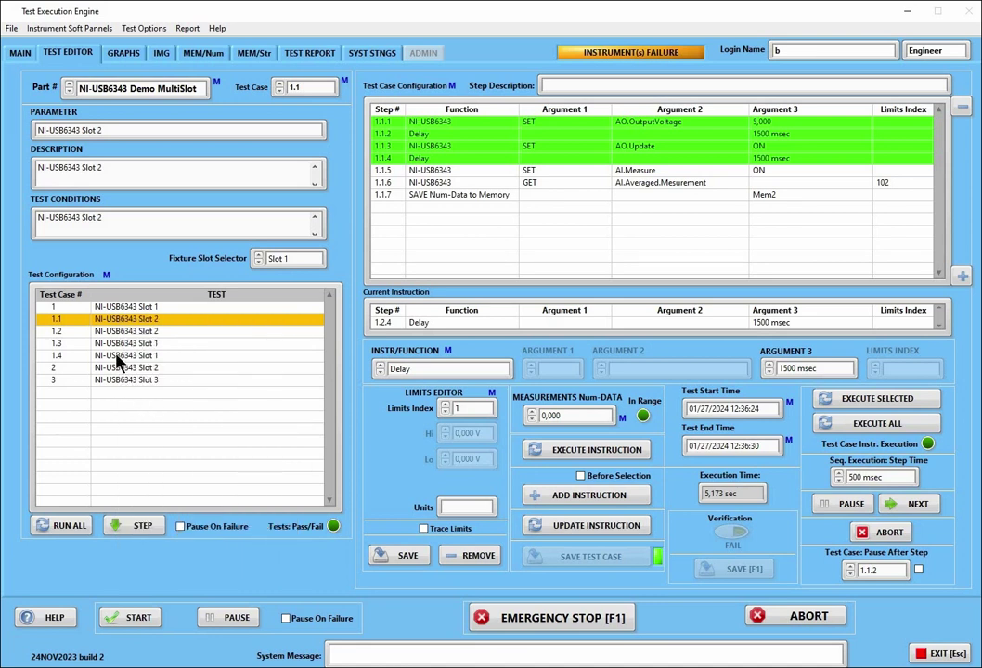
{"action": "left_click", "coordinate": [118, 362]}
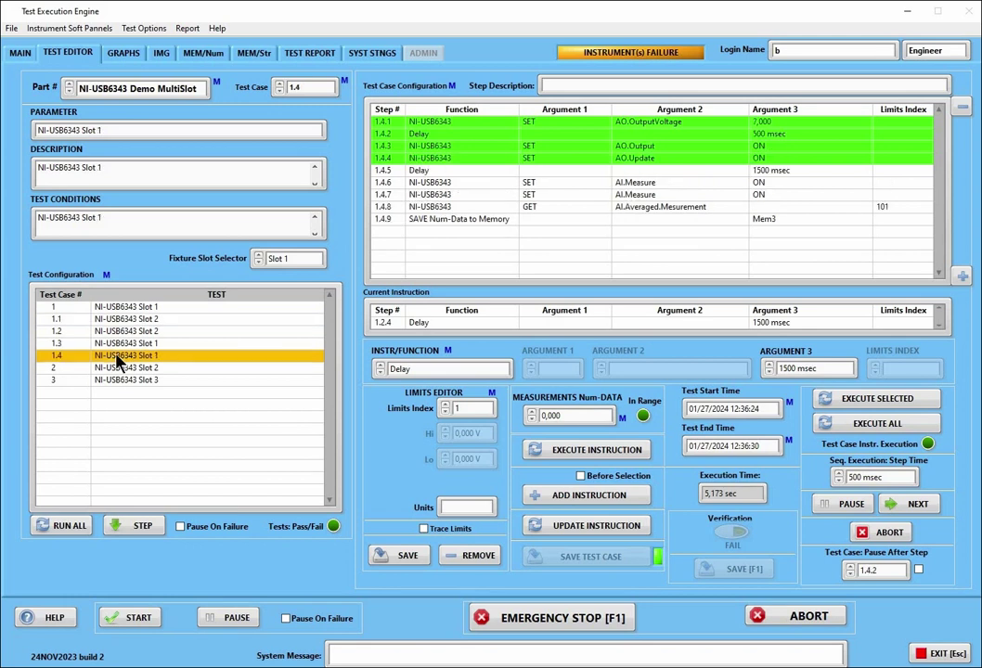
{"action": "right_click", "coordinate": [119, 360]}
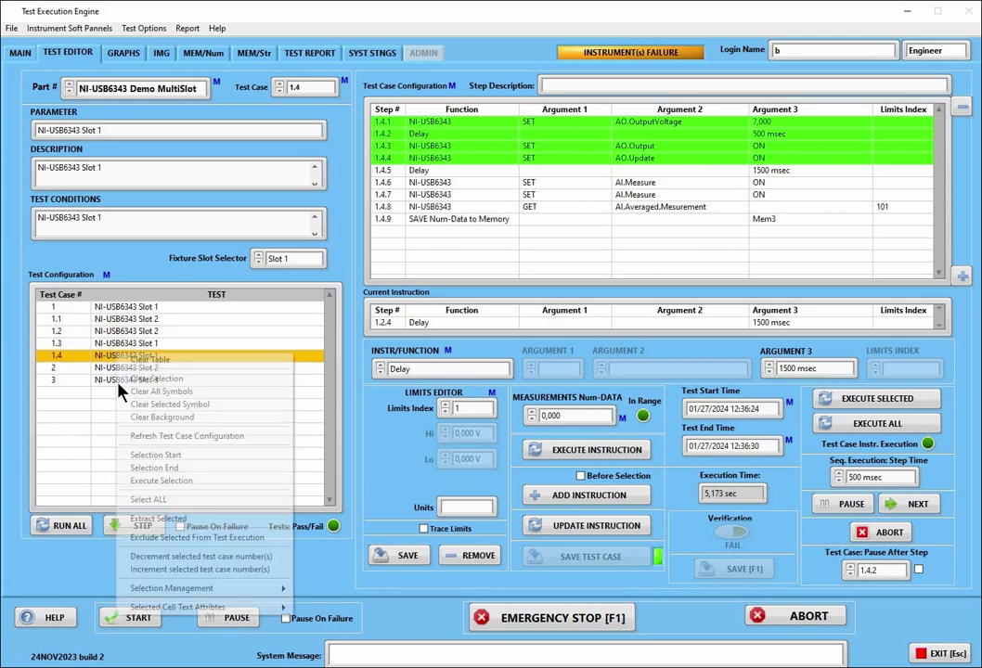
{"action": "left_click", "coordinate": [148, 468]}
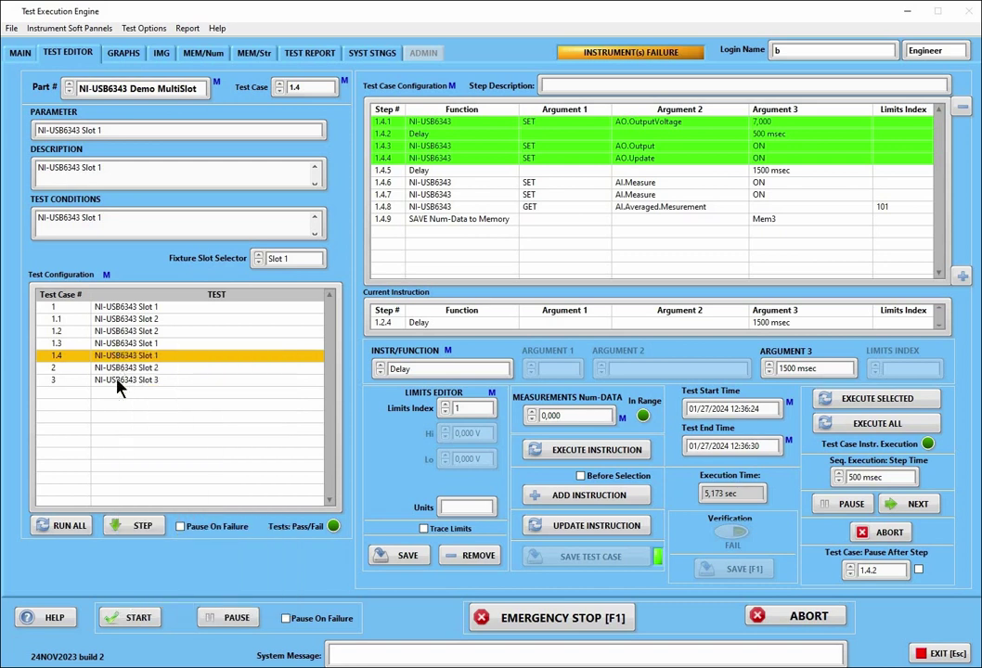
{"action": "right_click", "coordinate": [117, 384]}
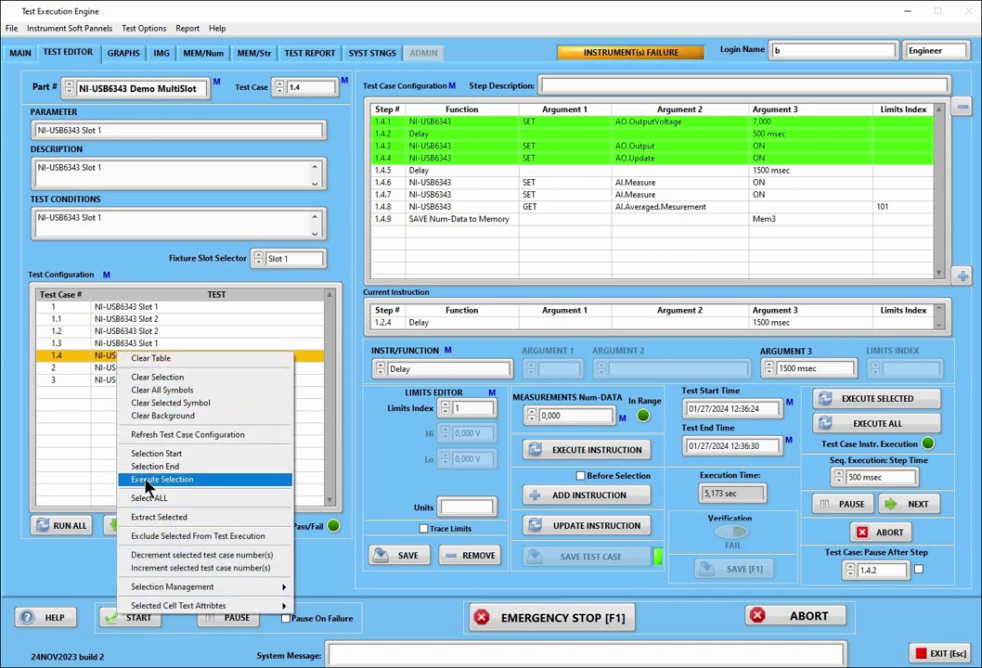
{"action": "left_click", "coordinate": [148, 479]}
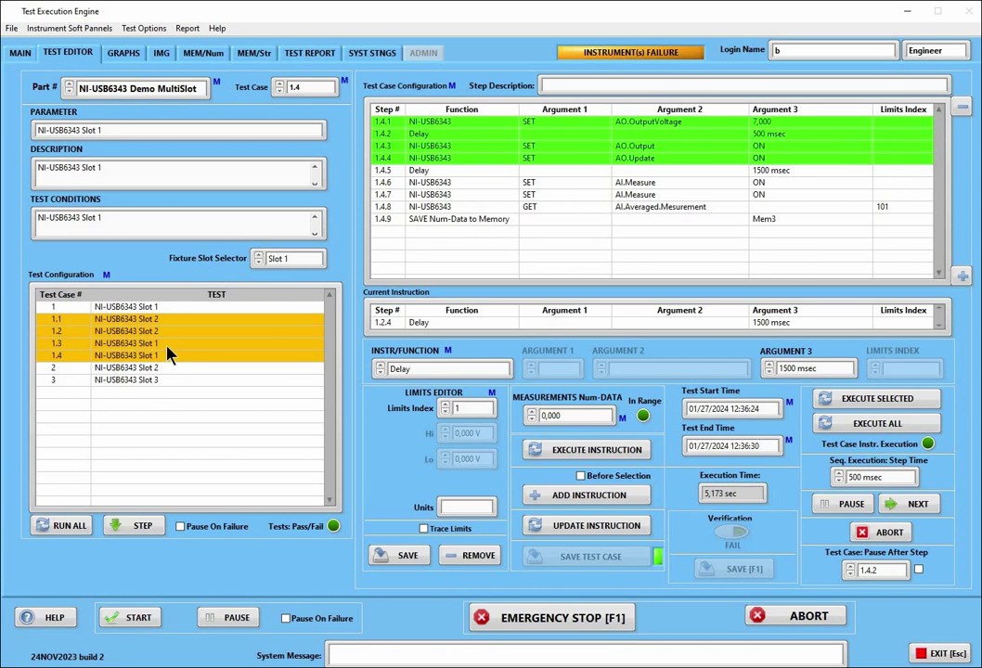
{"action": "right_click", "coordinate": [182, 401]}
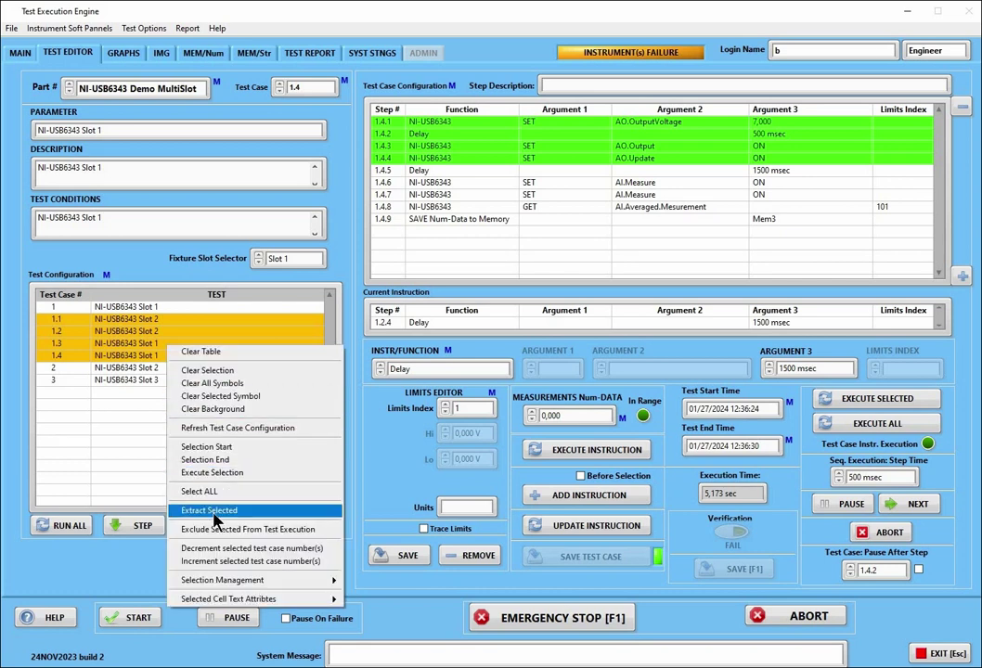
{"action": "left_click", "coordinate": [214, 512]}
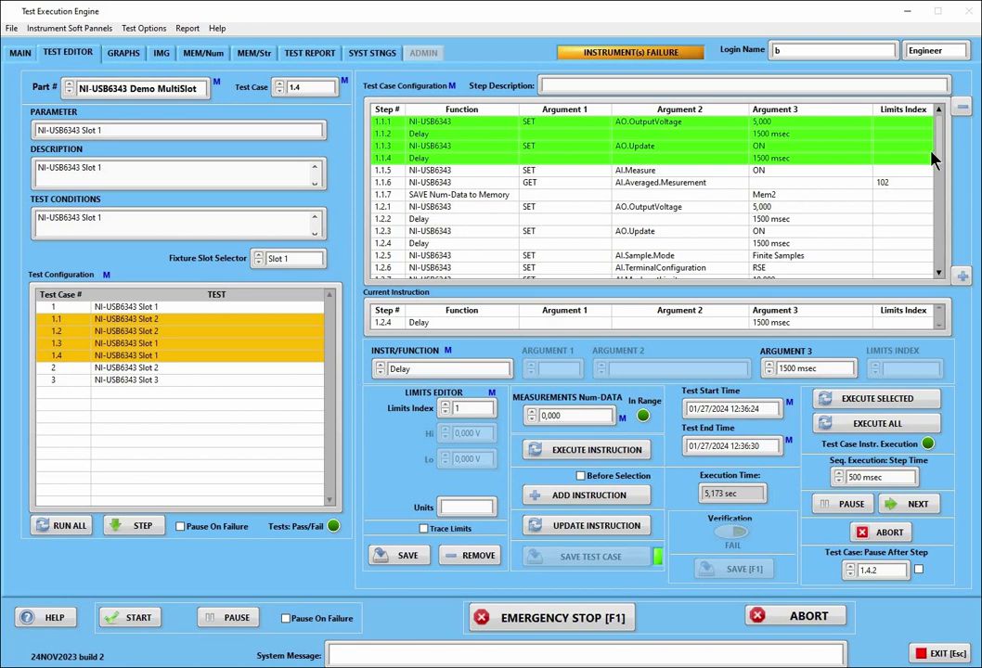
Execute all combined steps, abort after step 1.1.5, then load test case 1.2
{"action": "left_click_drag", "start_coordinate": [934, 159], "coordinate": [916, 140]}
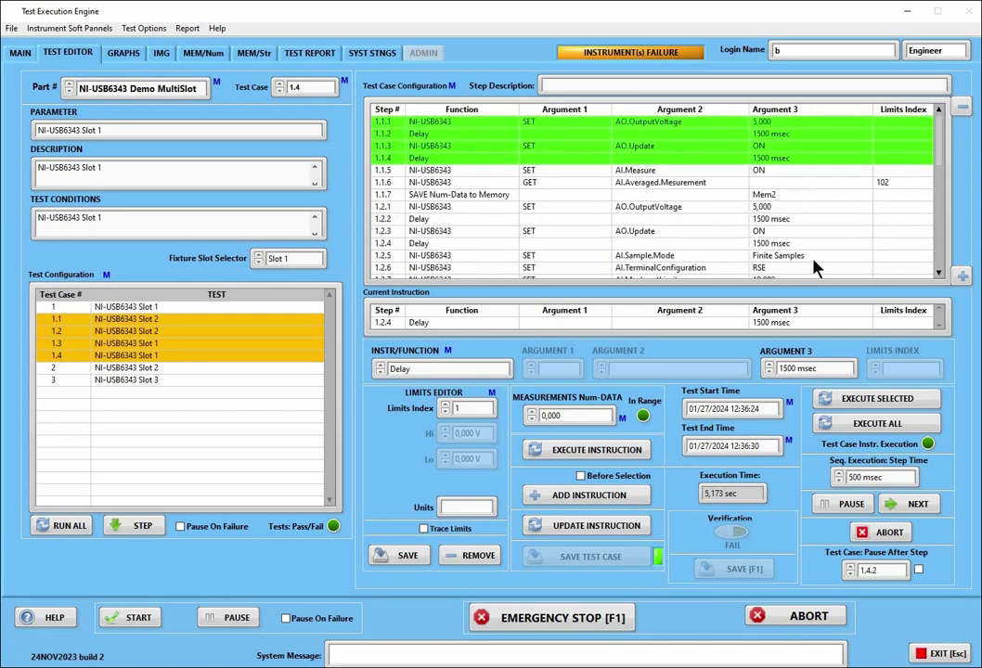
{"action": "left_click", "coordinate": [889, 424]}
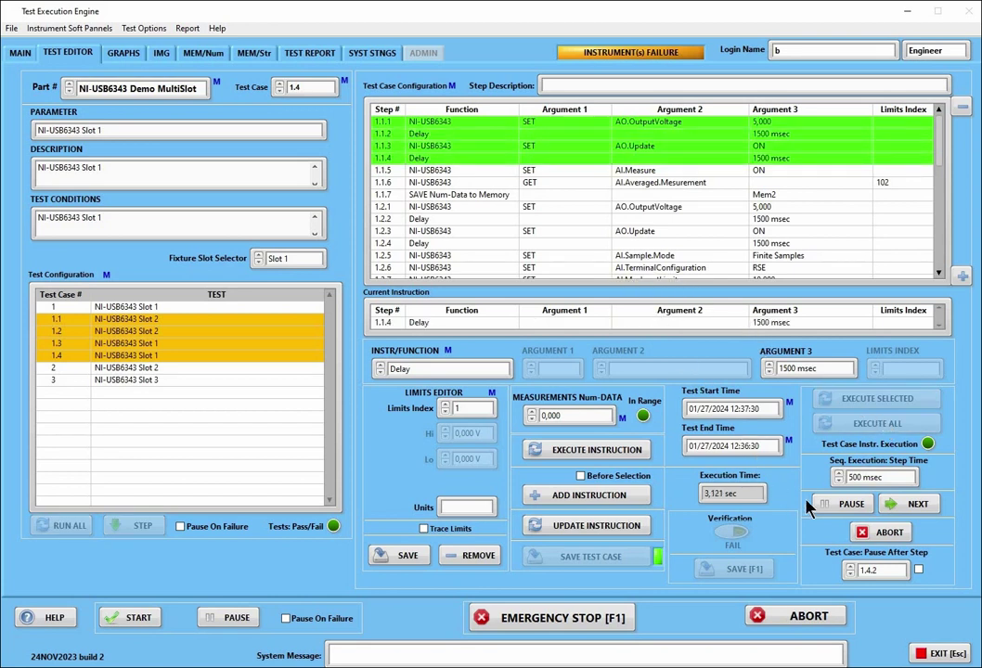
{"action": "left_click", "coordinate": [875, 534]}
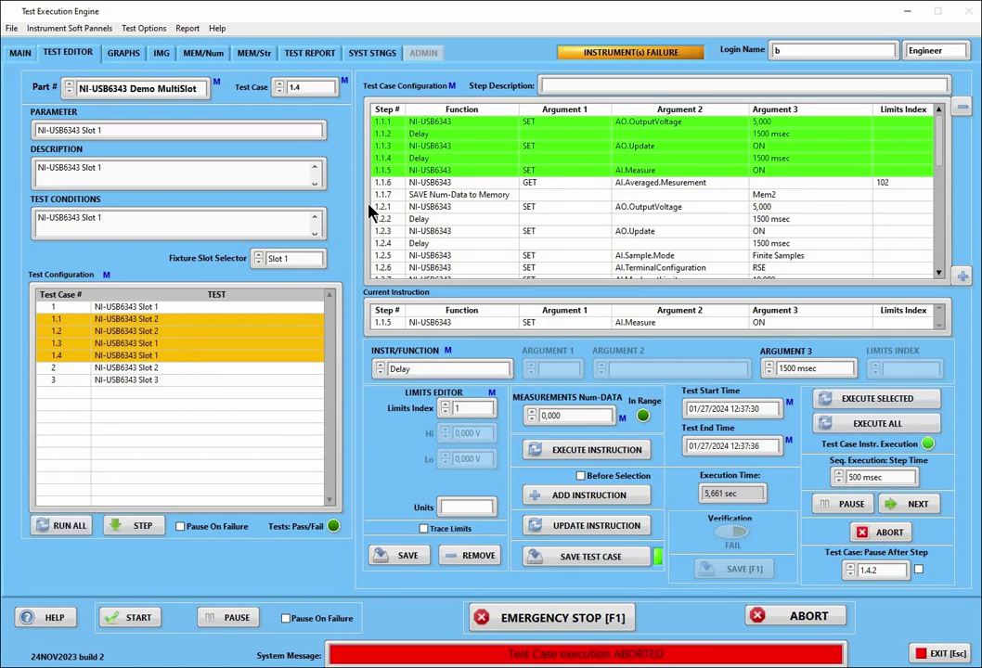
{"action": "left_click", "coordinate": [86, 334]}
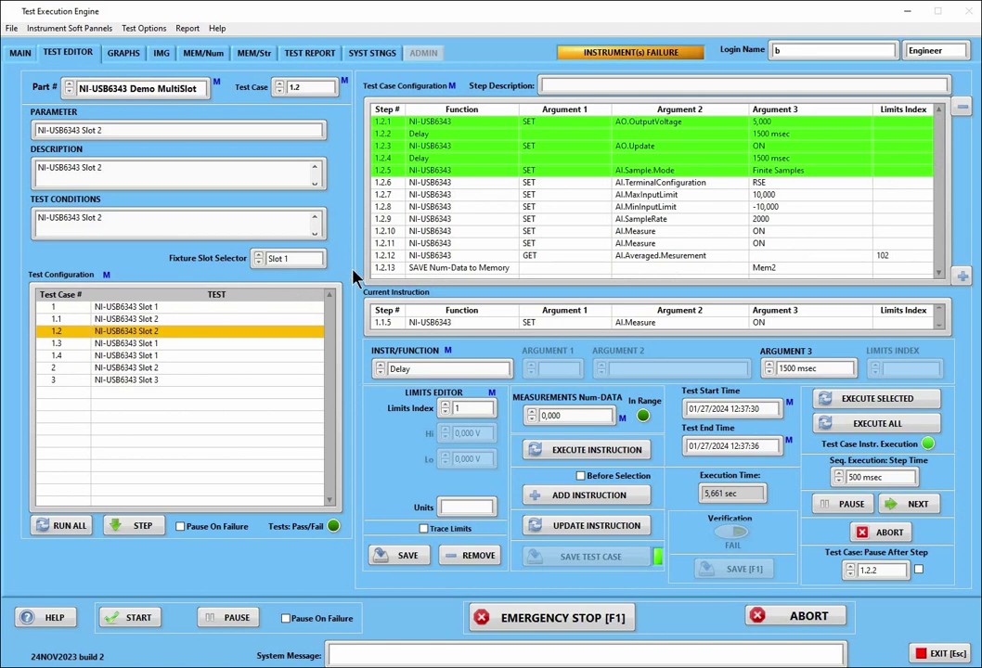
Update the 1500 msec Delay step 1.2.2 and save test case 1.2
{"action": "left_click", "coordinate": [430, 135]}
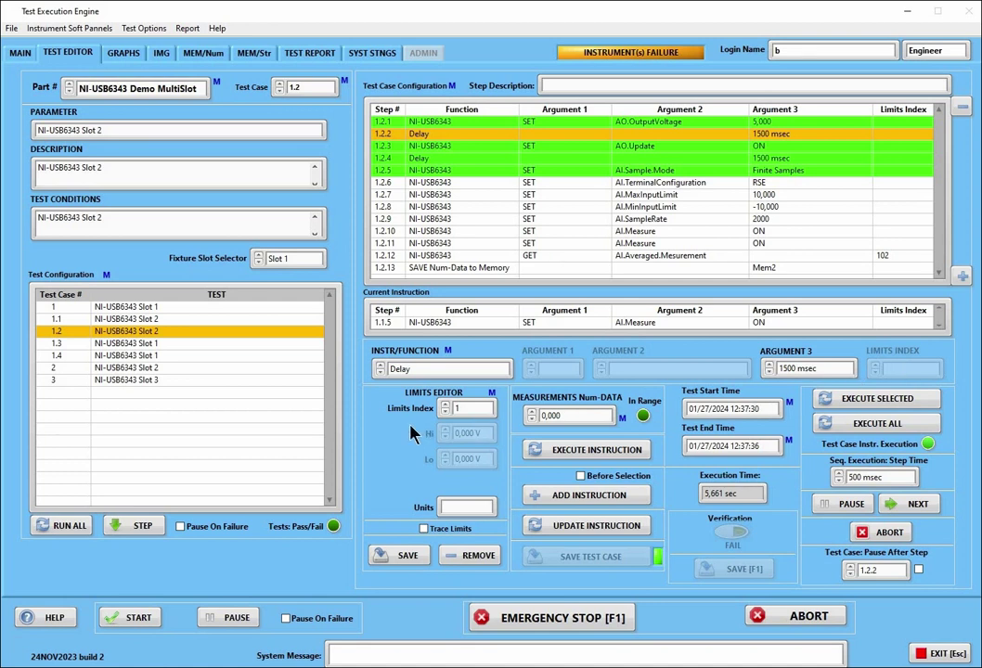
{"action": "left_click", "coordinate": [592, 526]}
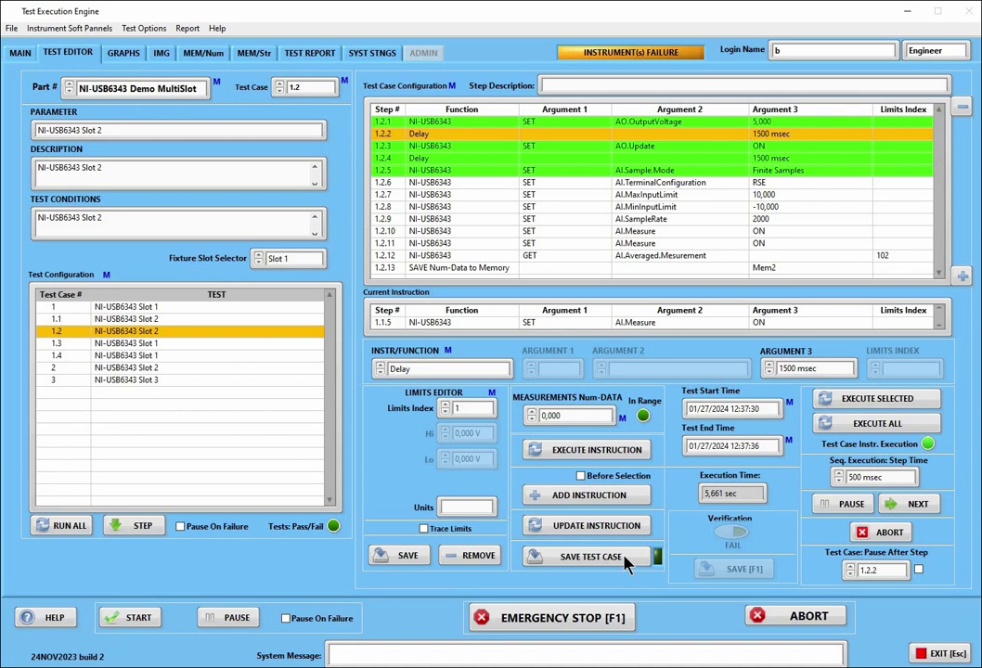
{"action": "left_click", "coordinate": [625, 556]}
Select test cases 1.1–1.4 as a range and extract their steps into the step list
{"action": "right_click", "coordinate": [144, 353]}
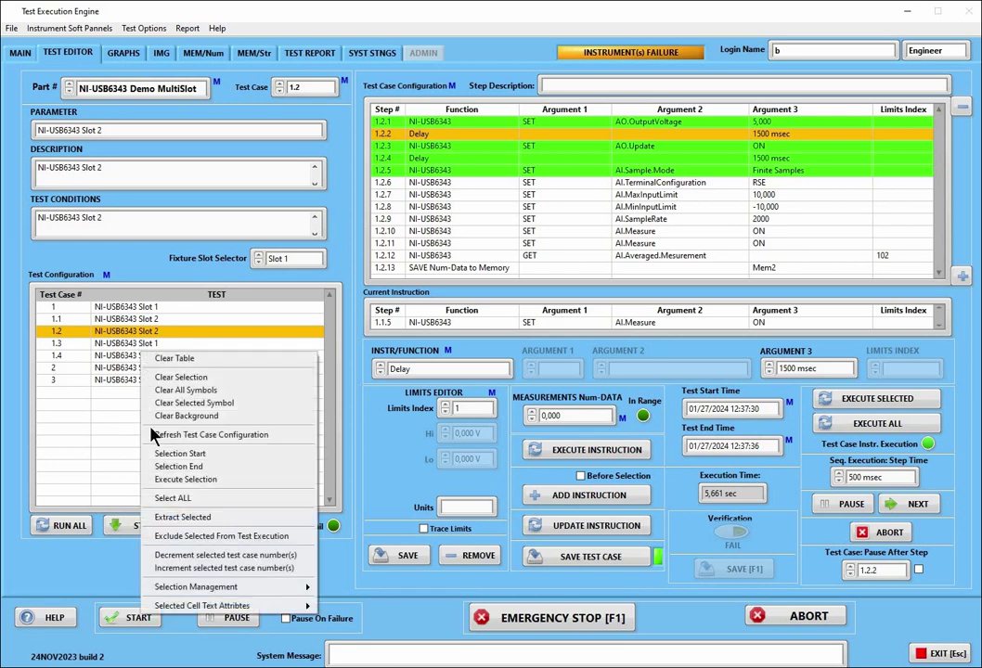
{"action": "left_click", "coordinate": [157, 479]}
{"action": "right_click", "coordinate": [139, 355]}
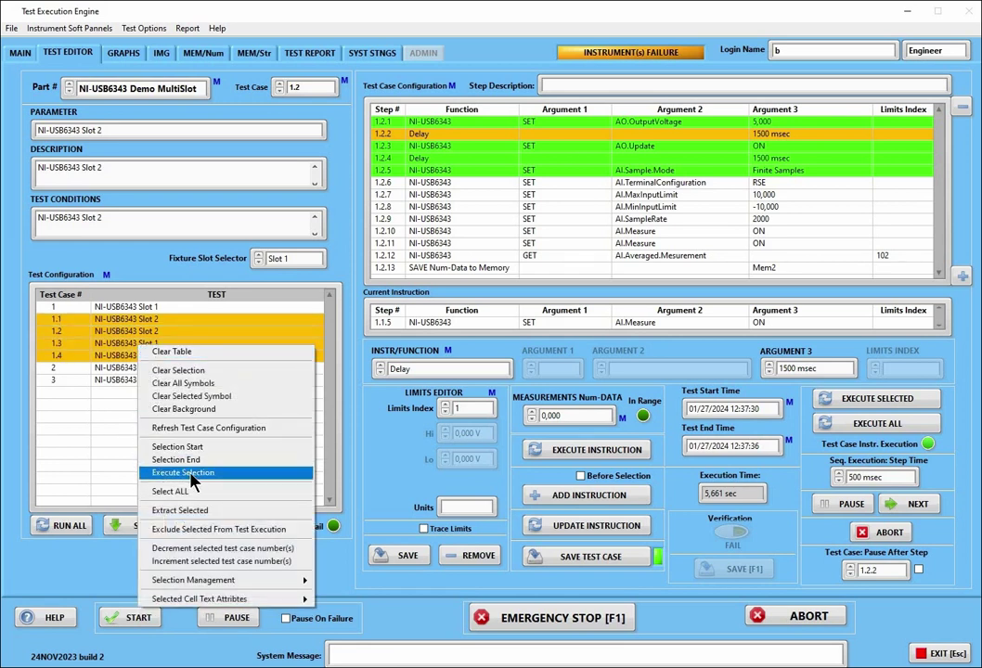
{"action": "left_click", "coordinate": [160, 473]}
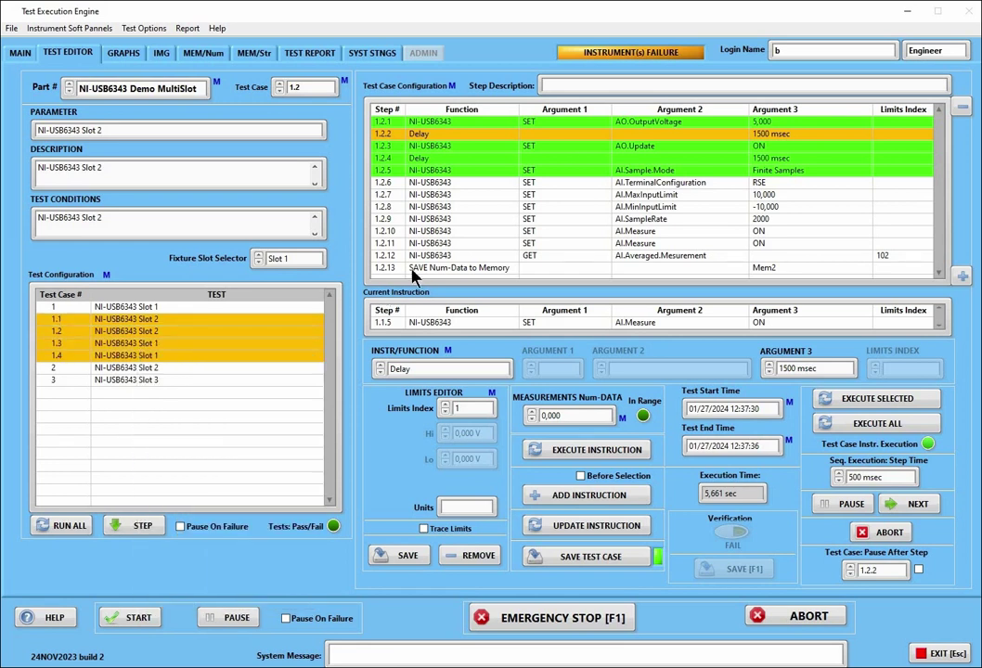
{"action": "right_click", "coordinate": [261, 341]}
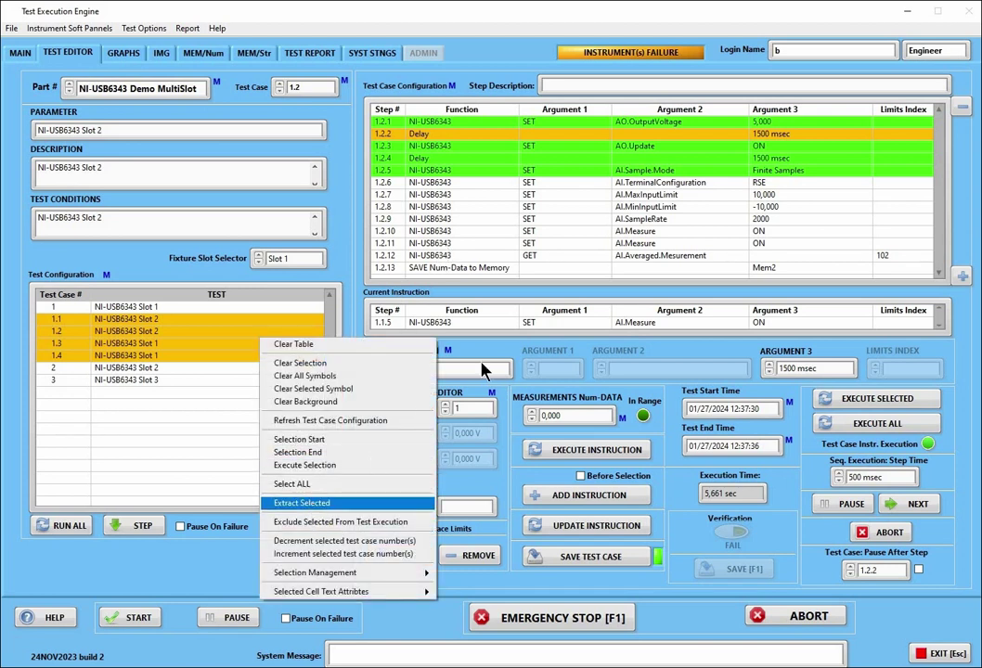
{"action": "key", "text": "Return"}
{"action": "scroll", "coordinate": [548, 252], "scroll_direction": "down", "scroll_amount": 5}
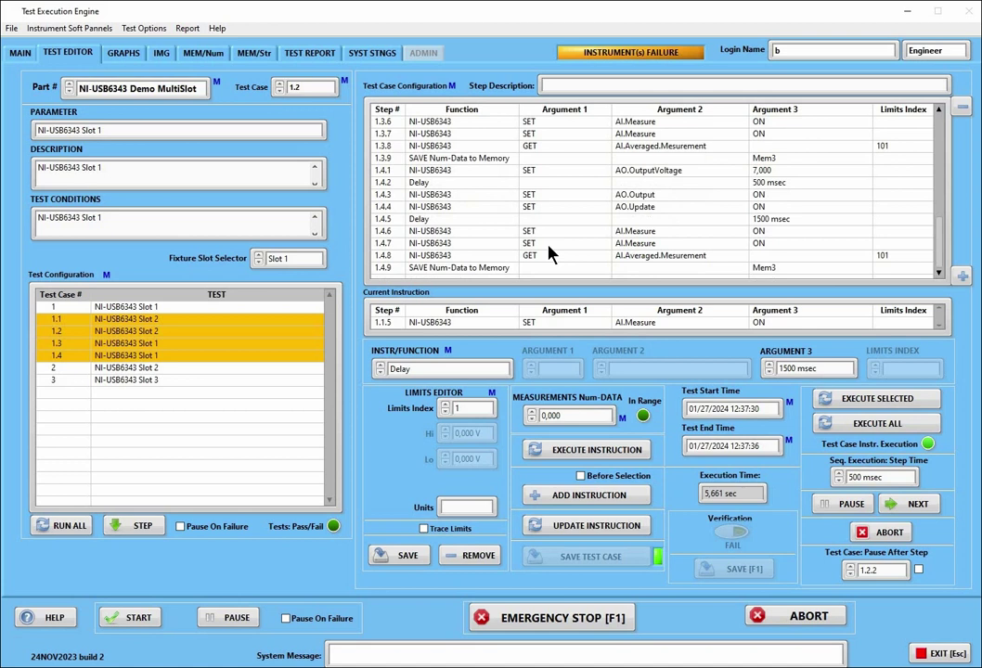
{"action": "scroll", "coordinate": [547, 251], "scroll_direction": "up", "scroll_amount": 7}
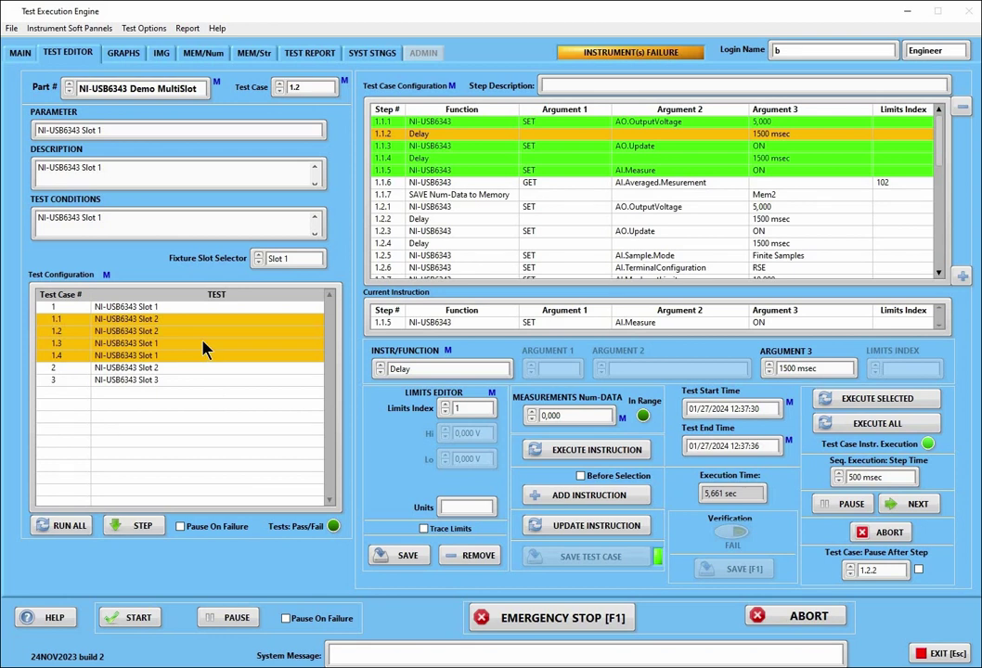
Select all test cases, then clear the whole selection
{"action": "right_click", "coordinate": [203, 341]}
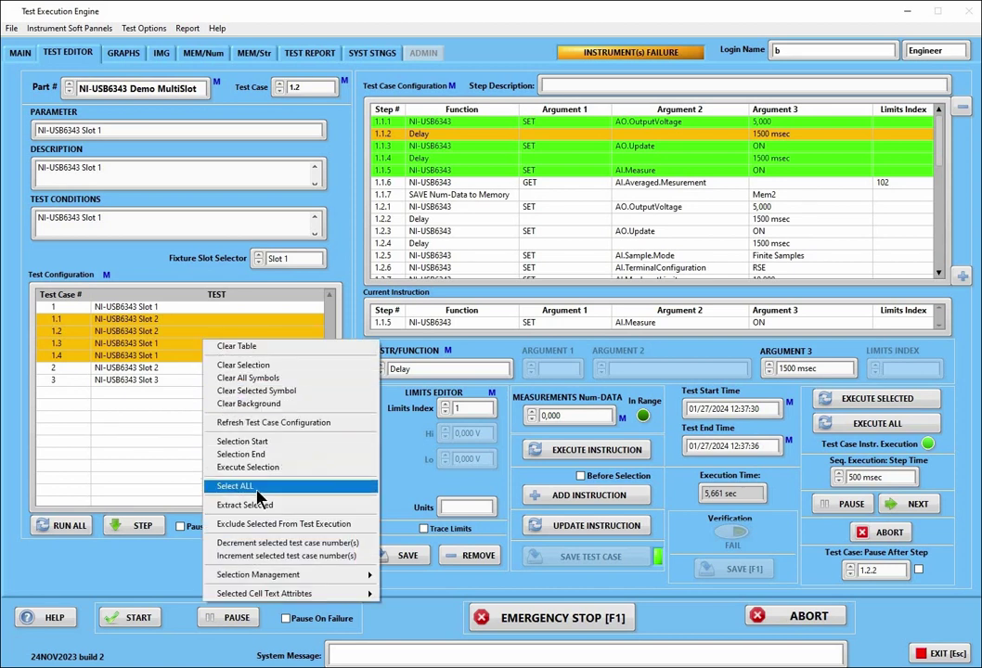
{"action": "key", "text": "Return"}
{"action": "right_click", "coordinate": [181, 353]}
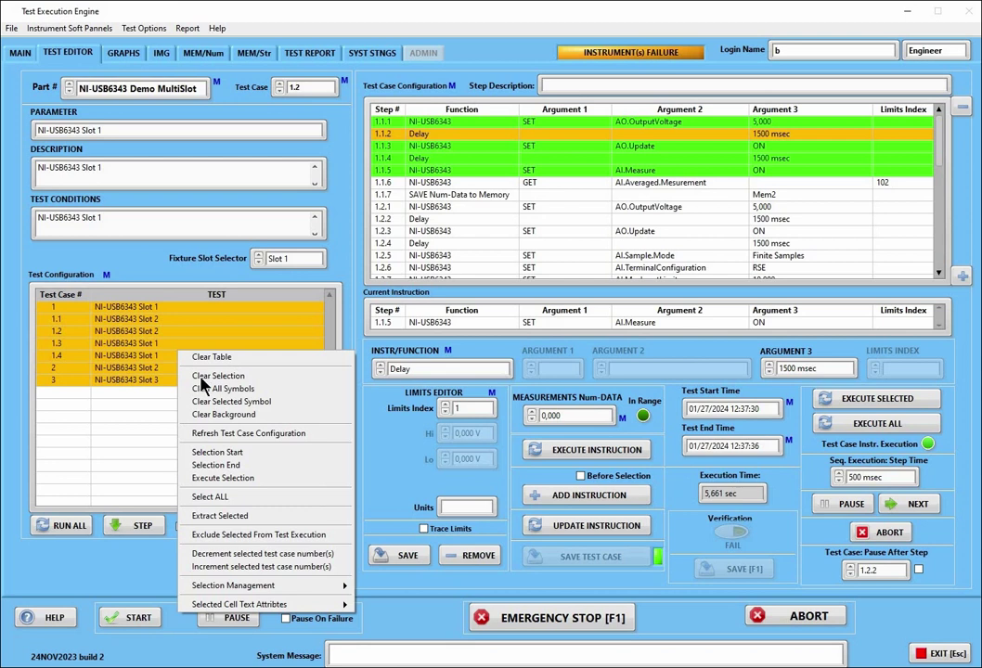
{"action": "left_click", "coordinate": [201, 377]}
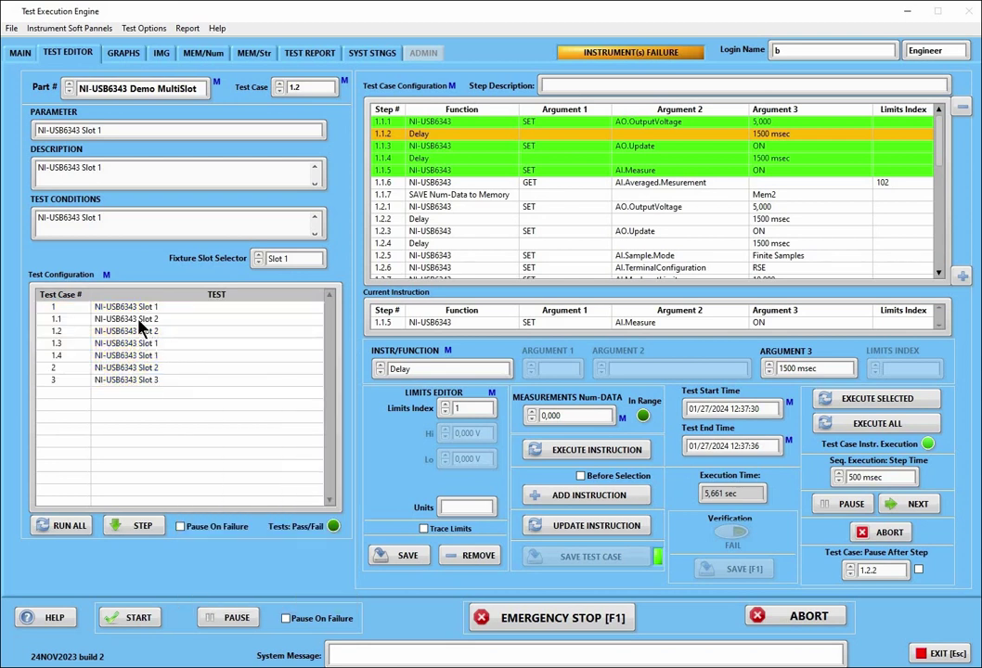
{"action": "right_click", "coordinate": [141, 329]}
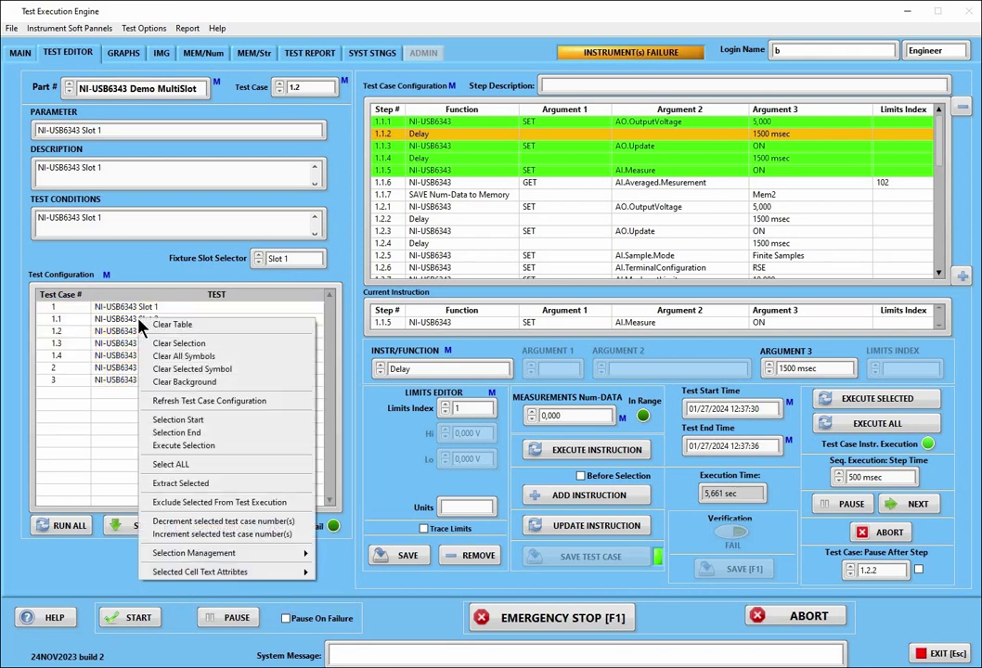
{"action": "left_click", "coordinate": [139, 320]}
Reselect test case 1.1 through 1.4 as a range and execute the selection
{"action": "left_click", "coordinate": [141, 321]}
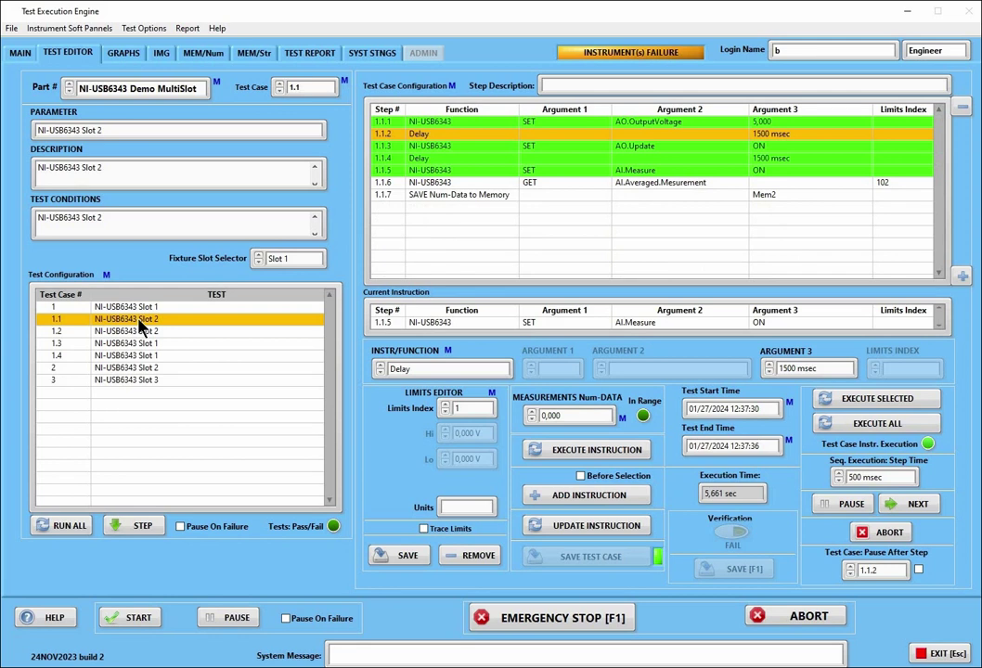
{"action": "right_click", "coordinate": [139, 320]}
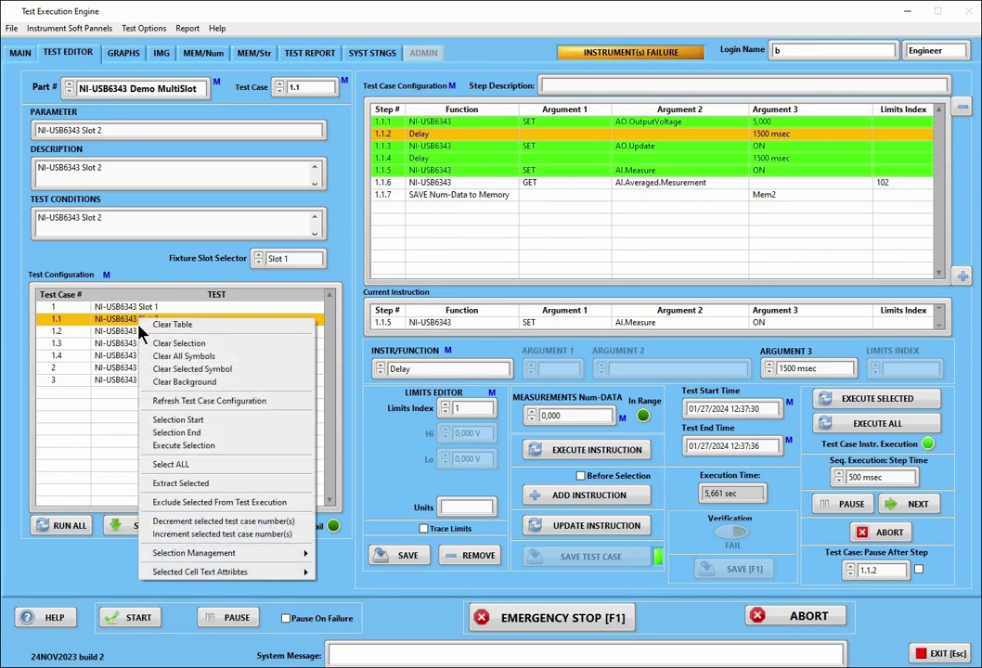
{"action": "left_click", "coordinate": [156, 432]}
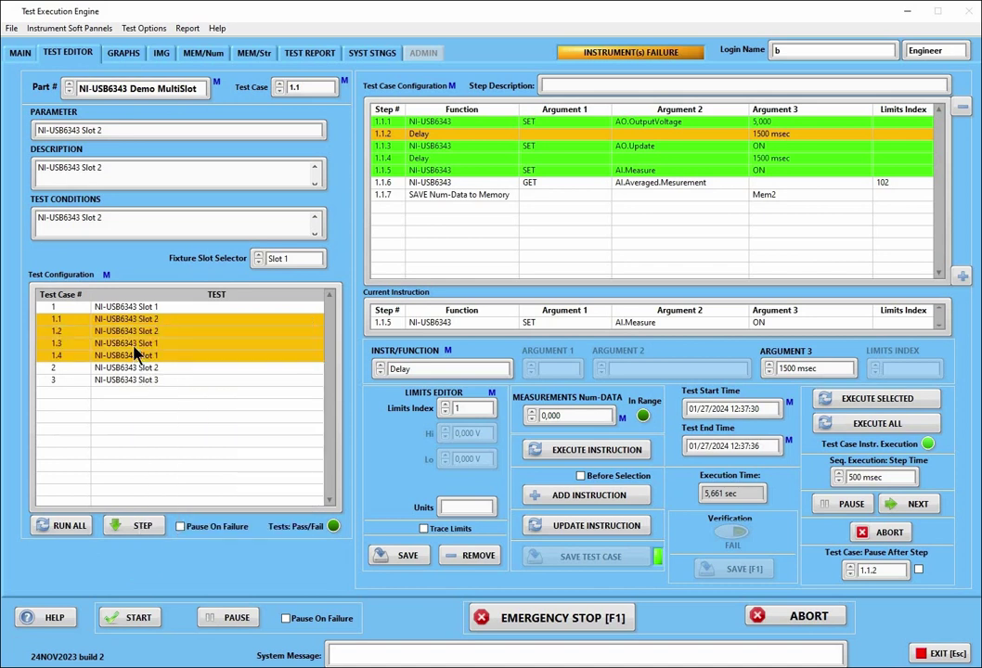
{"action": "right_click", "coordinate": [134, 347]}
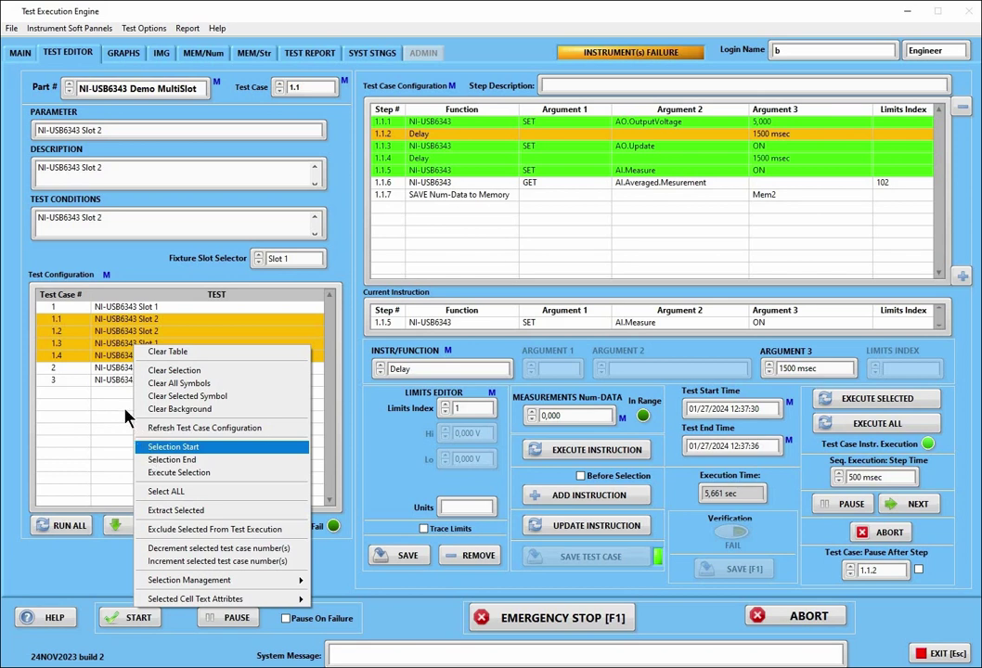
{"action": "left_click", "coordinate": [183, 475]}
{"action": "right_click", "coordinate": [179, 429]}
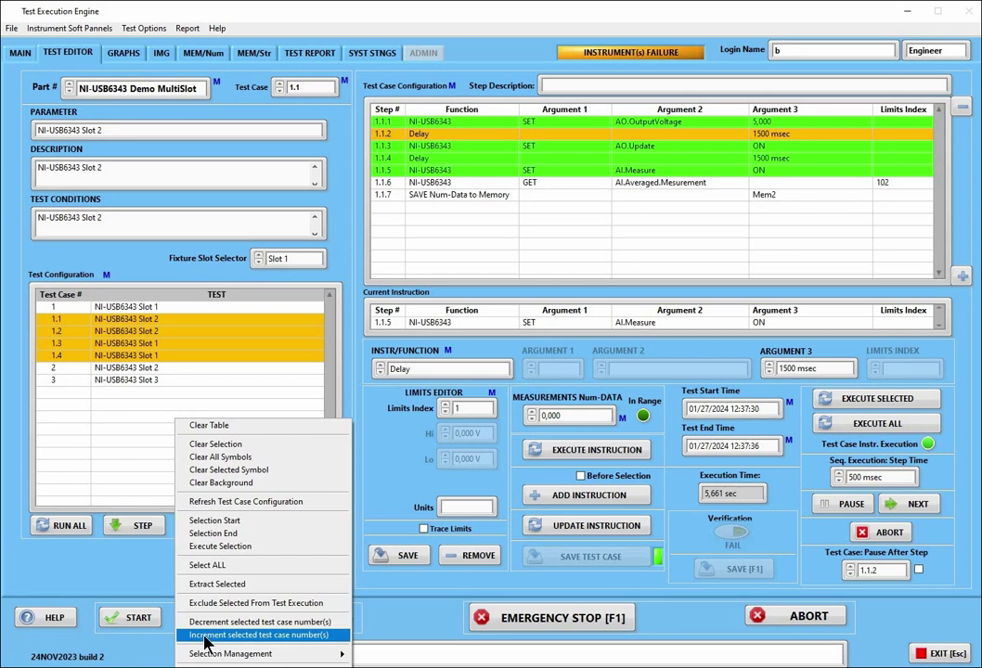
Increment the selected test case numbers to 1.2–1.5 and check cases 1.4 and 1.5
{"action": "left_click", "coordinate": [206, 636]}
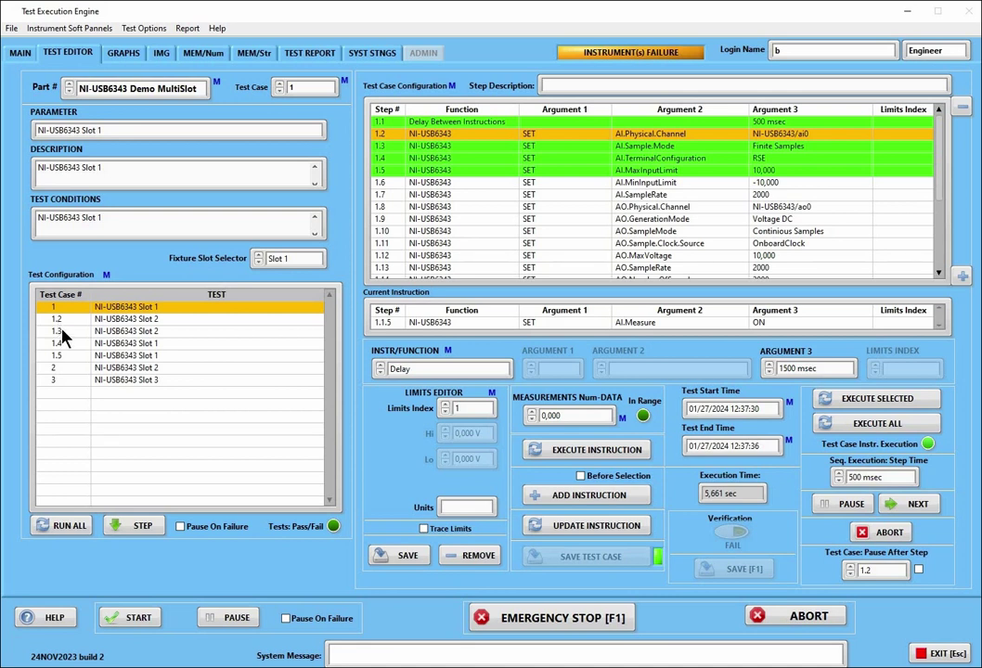
{"action": "left_click", "coordinate": [67, 345]}
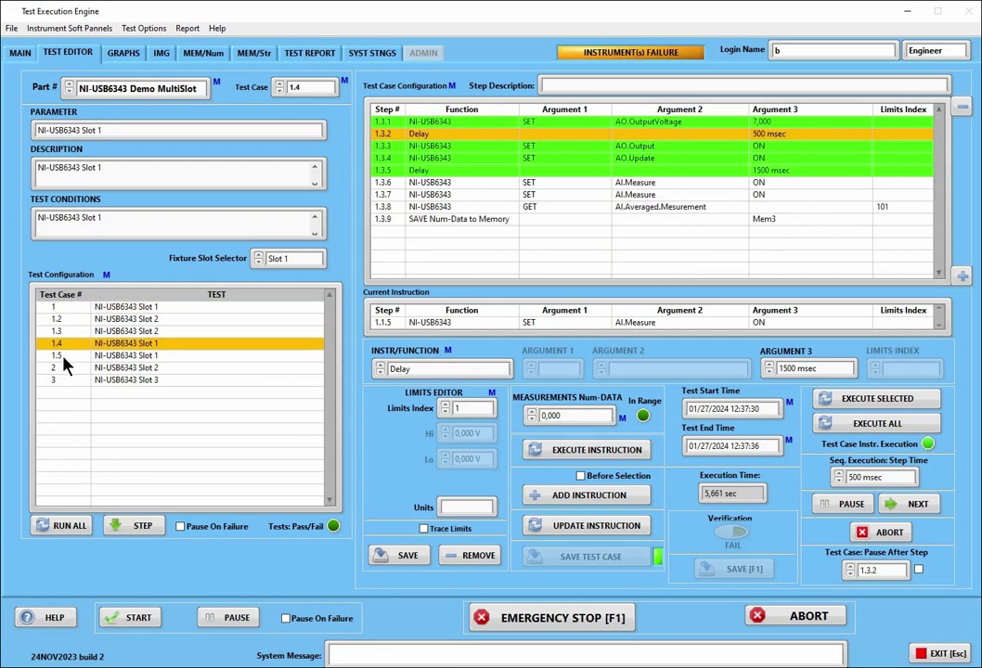
{"action": "left_click", "coordinate": [63, 358]}
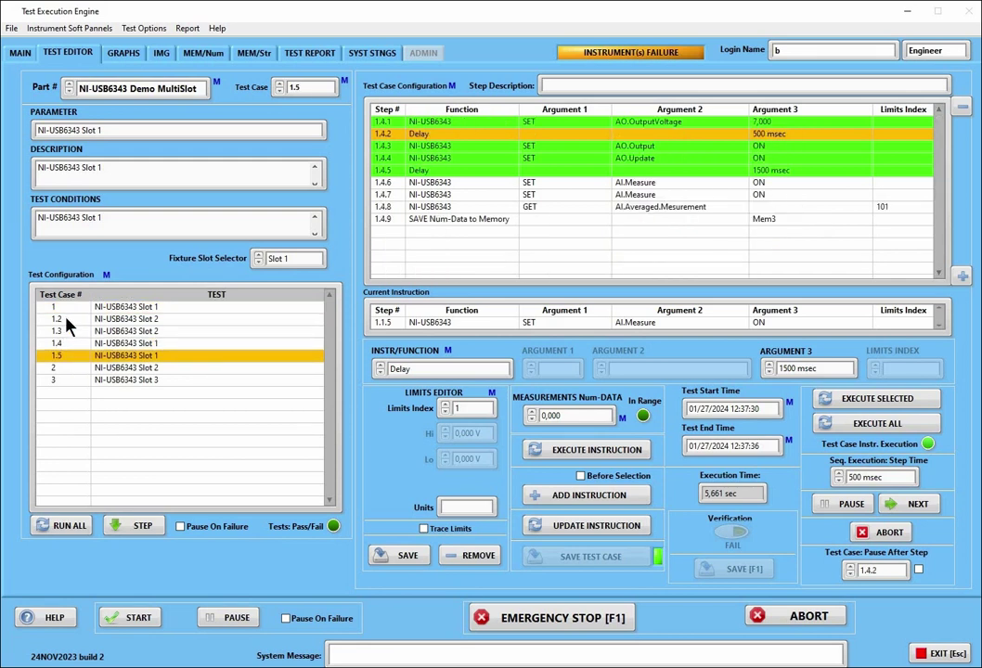
Select cases 1.2 to 1.5 as a range and decrement their numbers back to 1.1–1.4
{"action": "left_click", "coordinate": [66, 320]}
{"action": "right_click", "coordinate": [66, 319]}
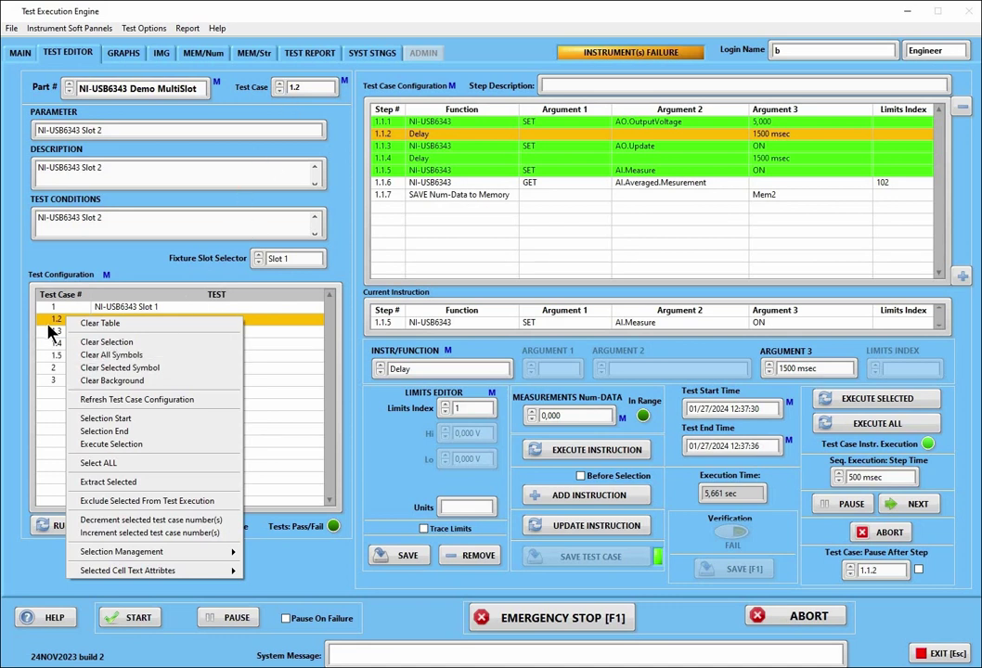
{"action": "left_click", "coordinate": [115, 445]}
{"action": "right_click", "coordinate": [130, 342]}
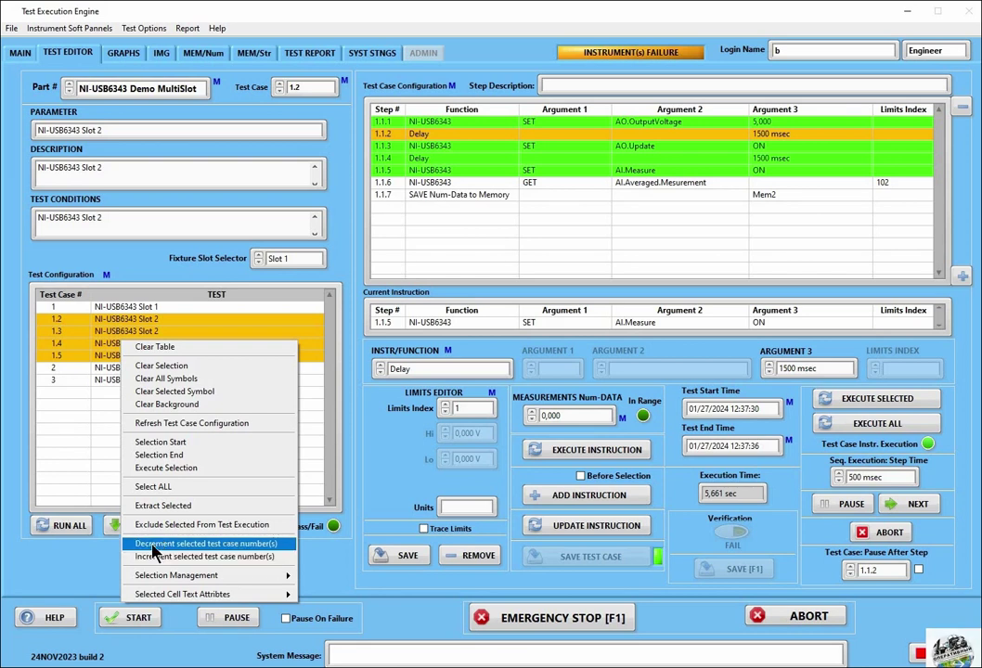
{"action": "left_click", "coordinate": [127, 543]}
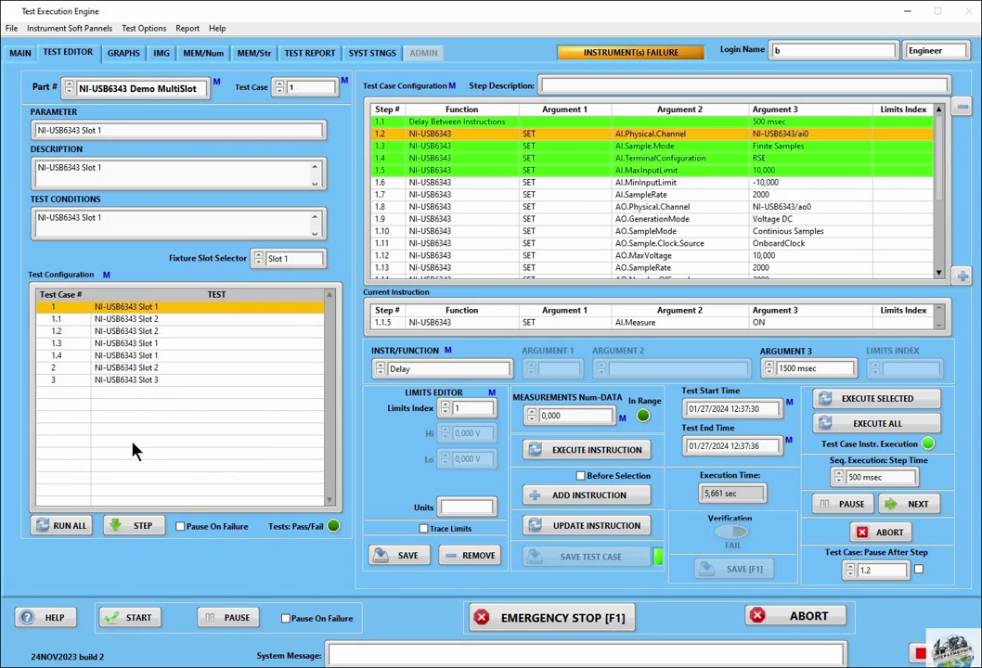
Select cases 1.1–1.4, extract their steps, and exclude them from test execution
{"action": "right_click", "coordinate": [100, 360]}
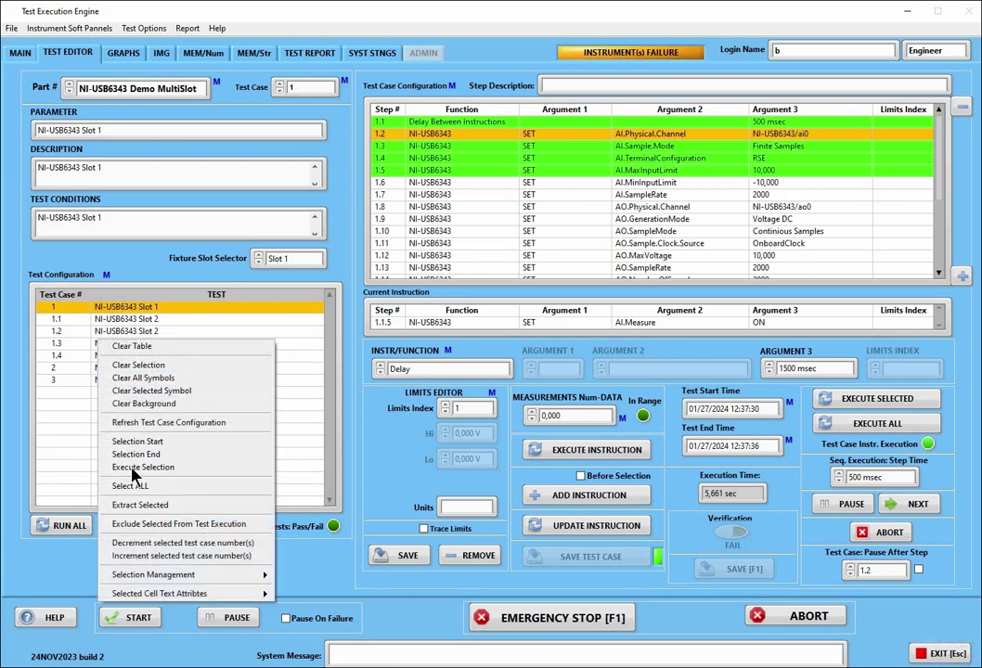
{"action": "left_click", "coordinate": [134, 464]}
{"action": "right_click", "coordinate": [128, 344]}
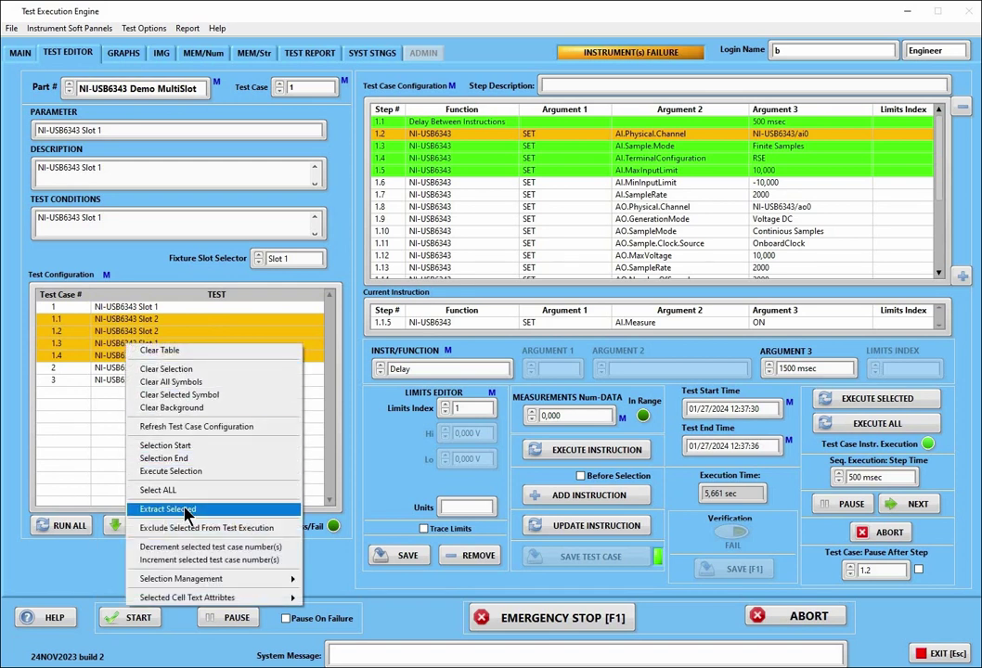
{"action": "left_click", "coordinate": [185, 509]}
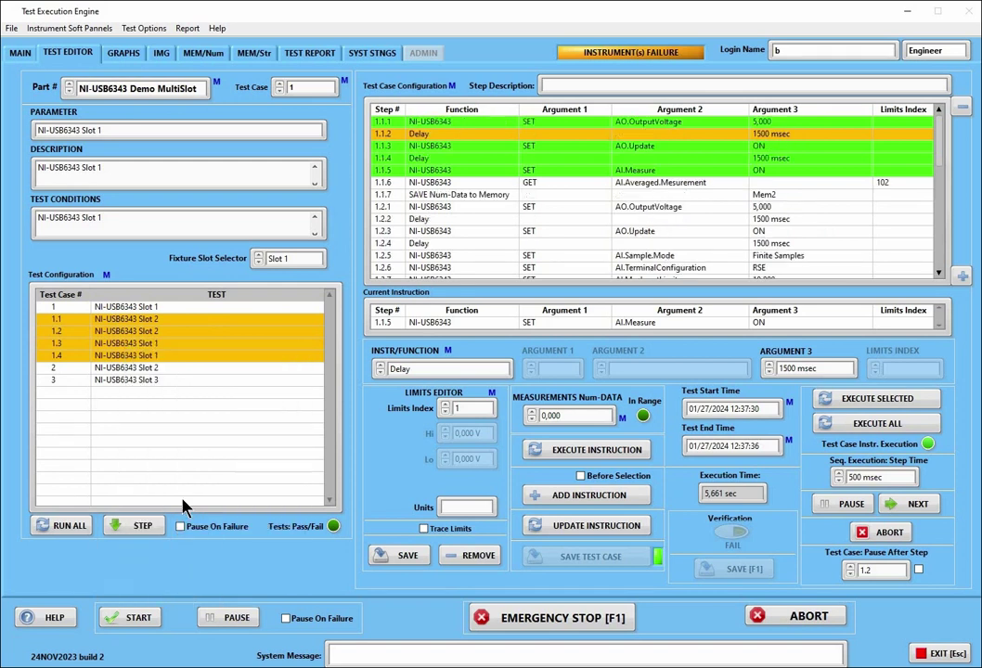
{"action": "right_click", "coordinate": [119, 346]}
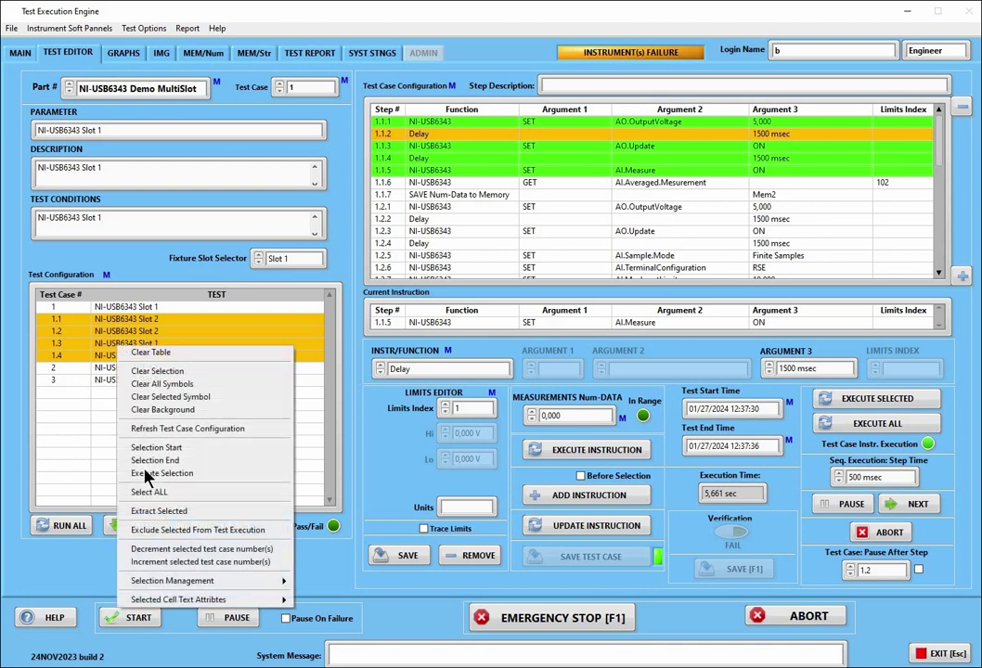
{"action": "left_click", "coordinate": [171, 529]}
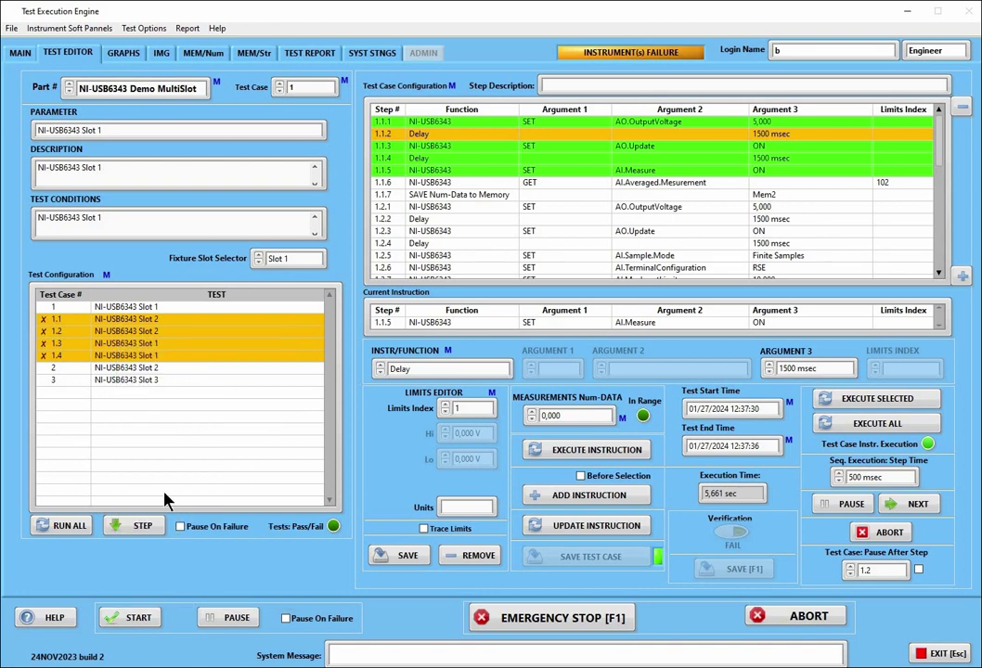
Save the current selection as Config.1 under Selection Management
{"action": "right_click", "coordinate": [128, 417]}
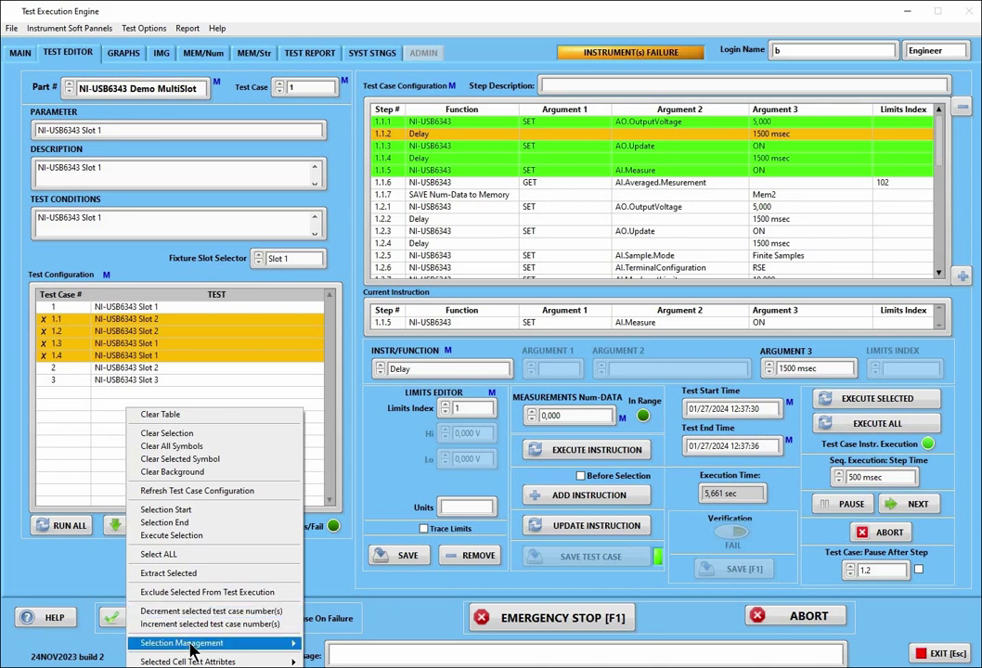
{"action": "mouse_move", "coordinate": [192, 649]}
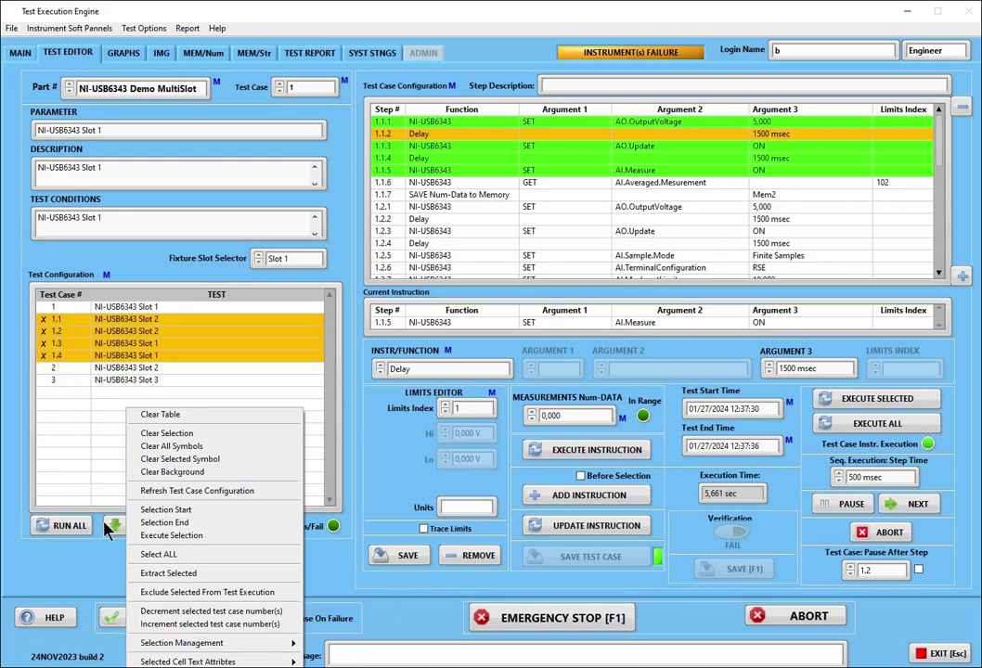
{"action": "mouse_move", "coordinate": [275, 639]}
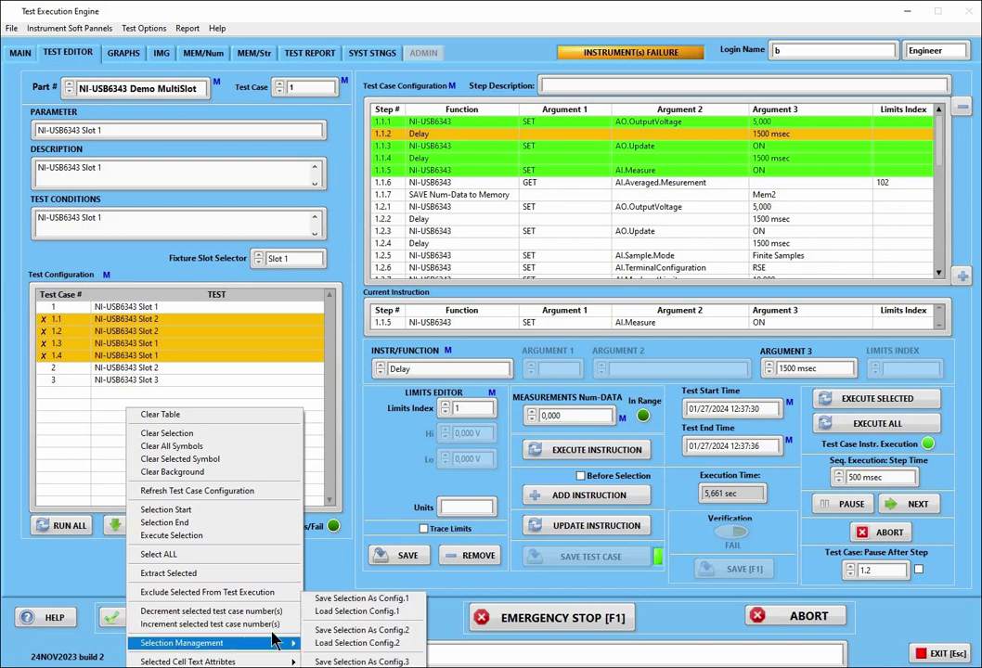
{"action": "left_click", "coordinate": [341, 607]}
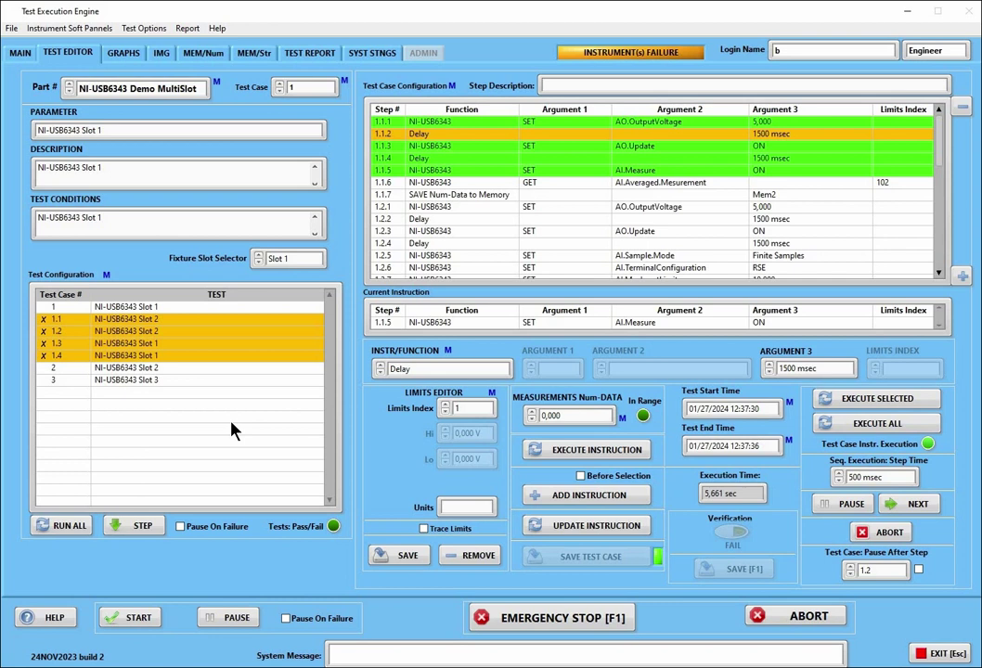
Empty the test table, refresh the test case configuration, and clear test case 1's selection
{"action": "right_click", "coordinate": [232, 428]}
{"action": "left_click", "coordinate": [264, 428]}
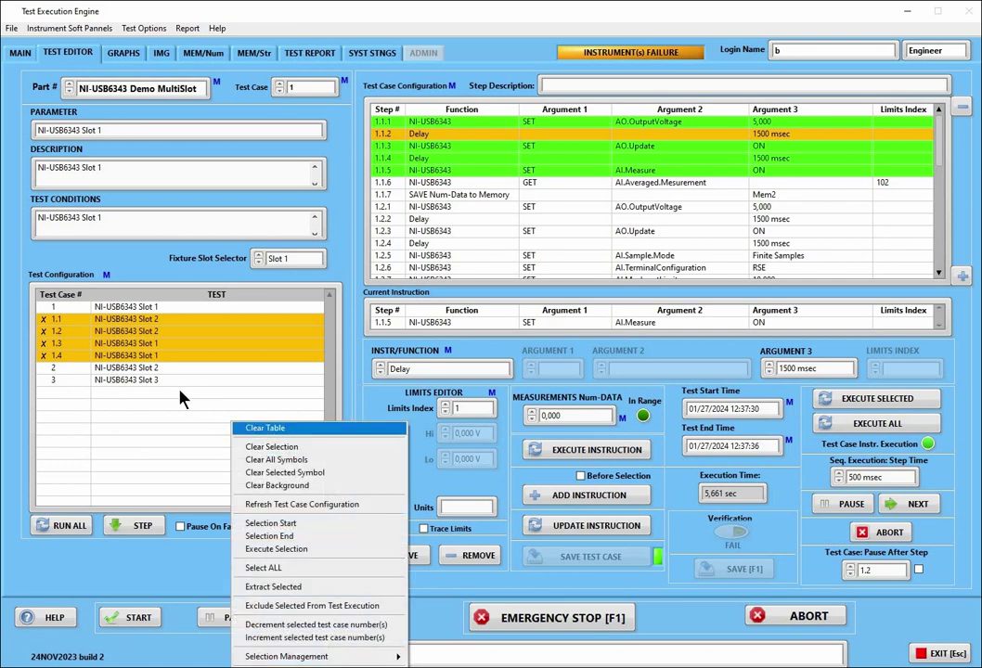
{"action": "right_click", "coordinate": [182, 396]}
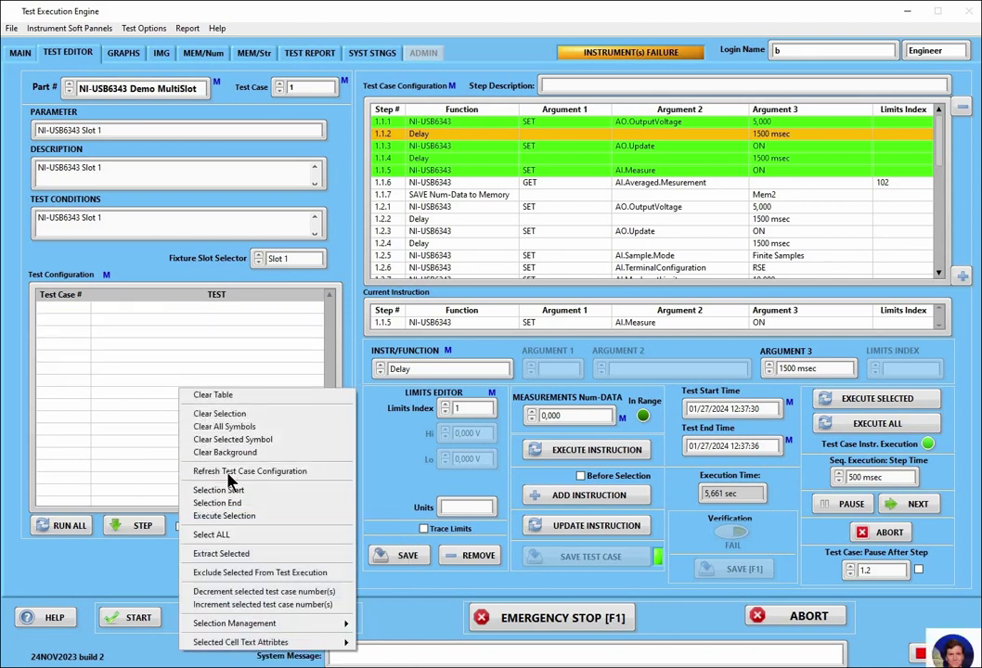
{"action": "left_click", "coordinate": [228, 471]}
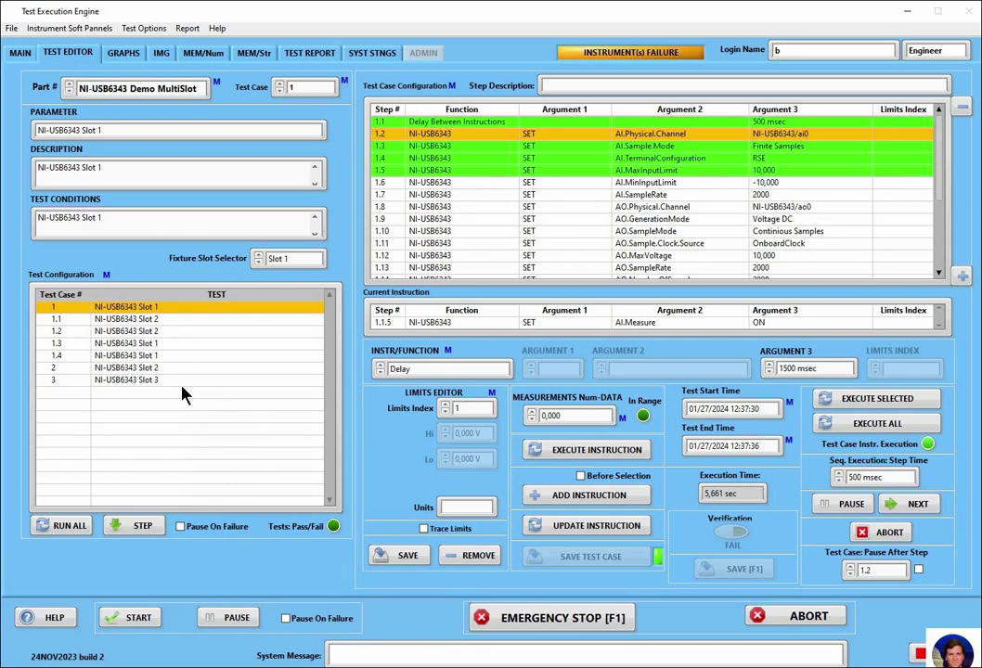
{"action": "right_click", "coordinate": [183, 394]}
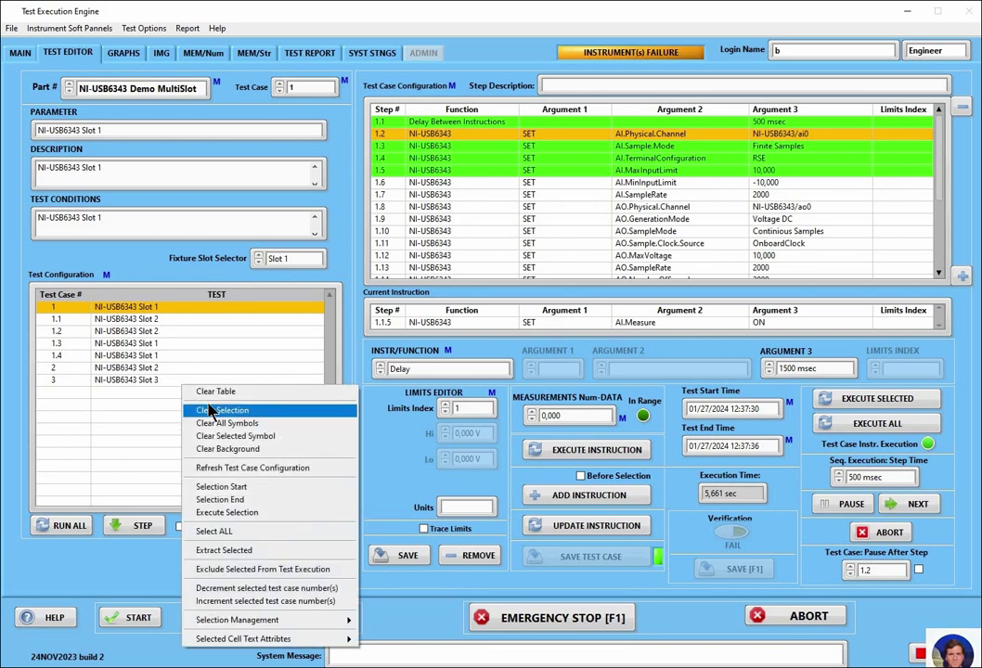
{"action": "left_click", "coordinate": [197, 409]}
Load selection Config.1, clear the selection and all X marks, then select test case 1
{"action": "right_click", "coordinate": [193, 380]}
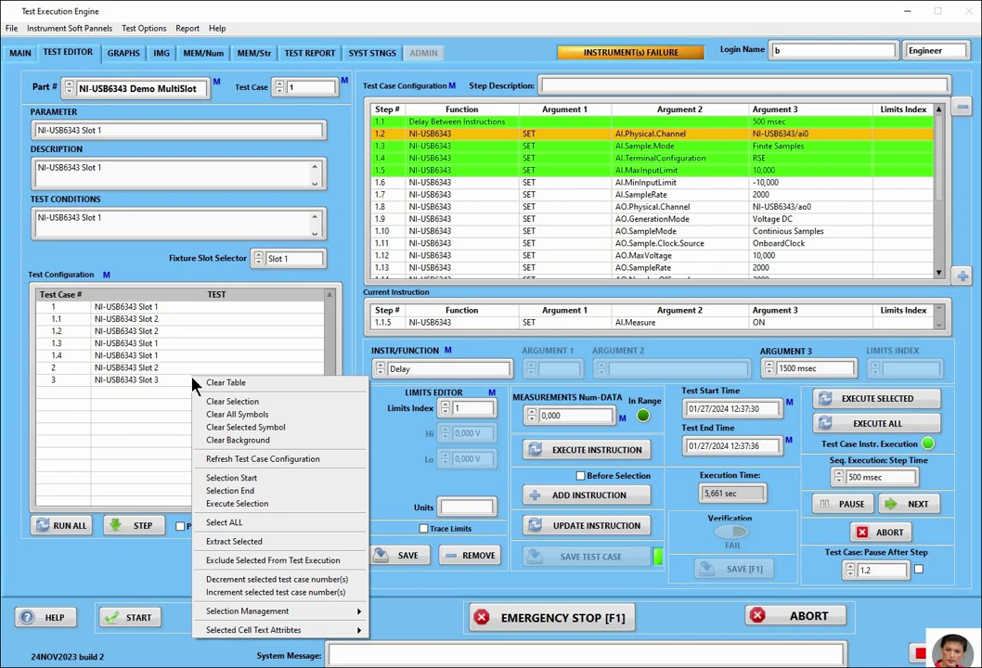
{"action": "left_click", "coordinate": [254, 612]}
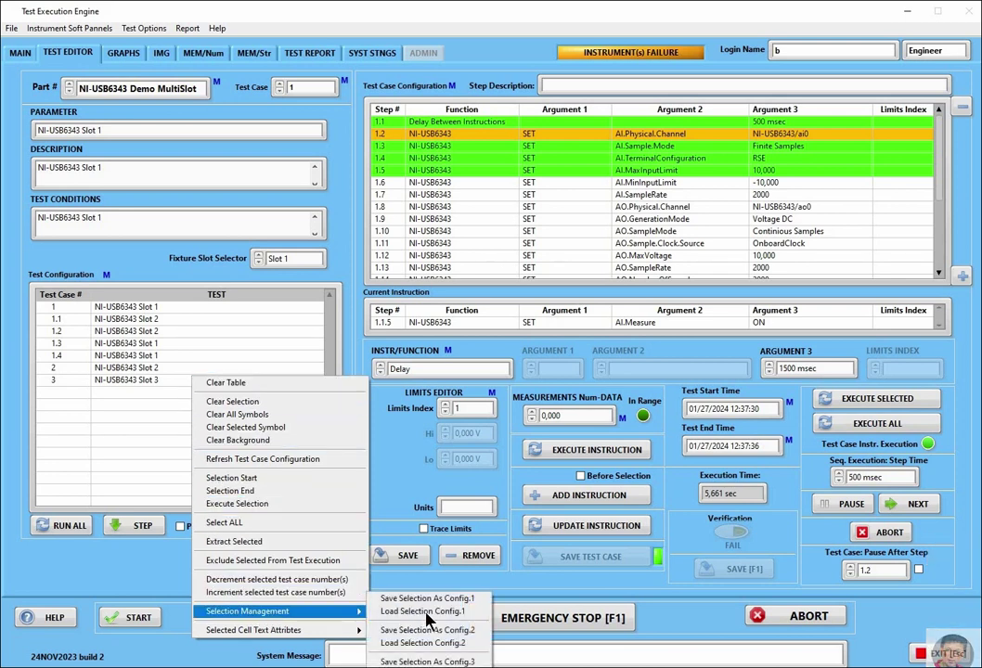
{"action": "left_click", "coordinate": [305, 530]}
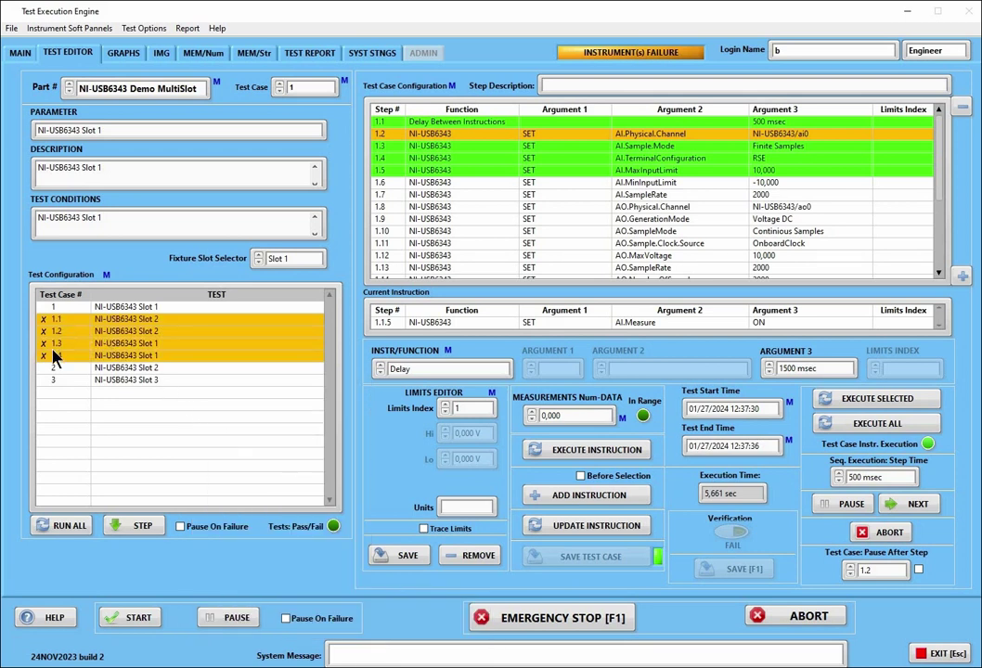
{"action": "right_click", "coordinate": [65, 409]}
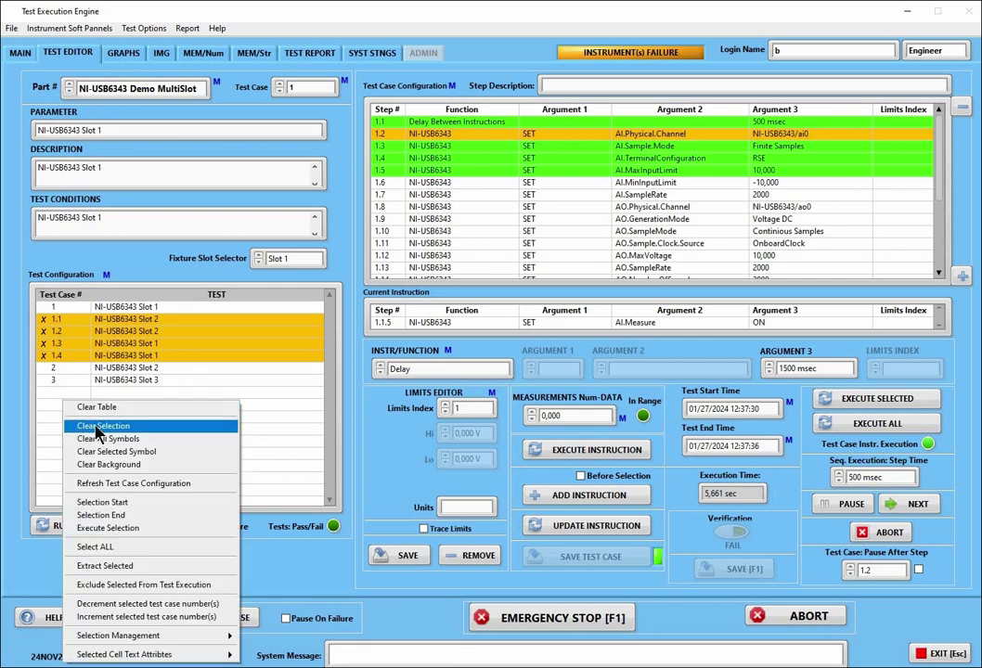
{"action": "left_click", "coordinate": [97, 429]}
{"action": "right_click", "coordinate": [96, 338]}
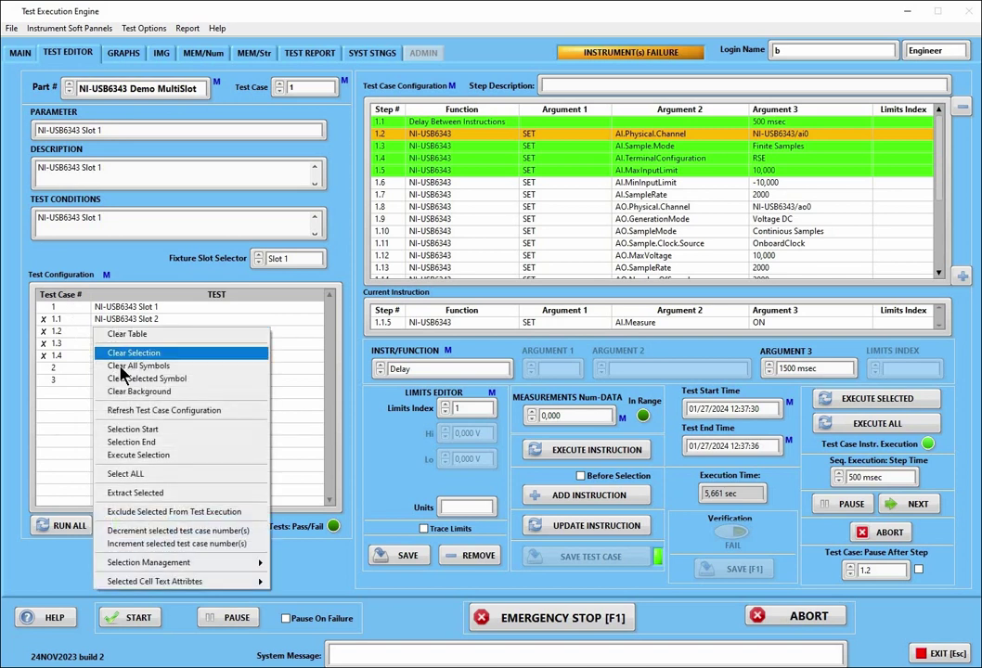
{"action": "left_click", "coordinate": [104, 364]}
{"action": "left_click", "coordinate": [84, 309]}
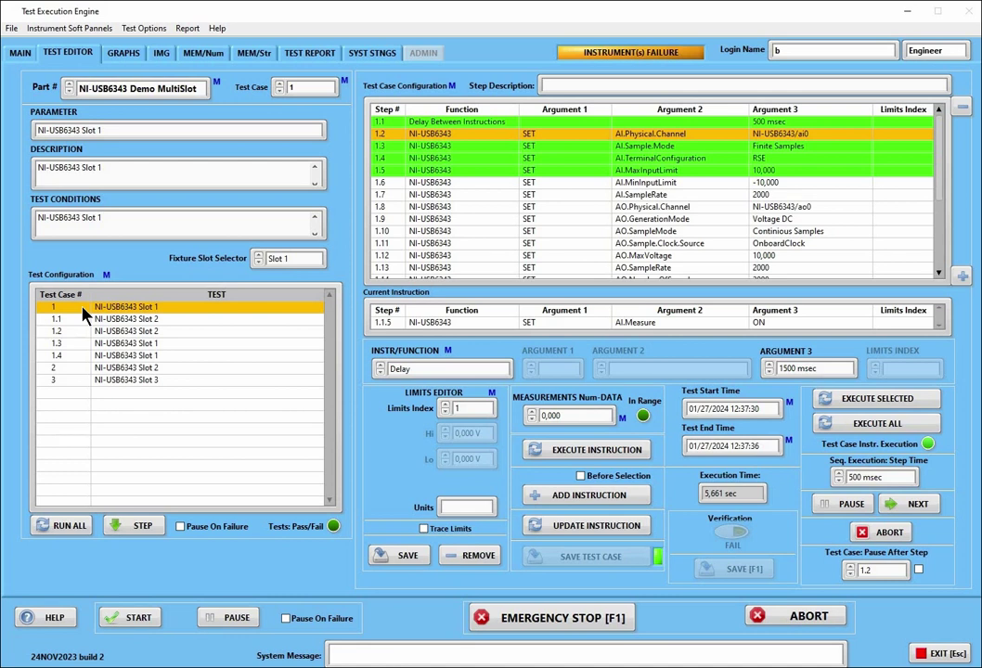
Try the text attribute menu on test case 1, then clear the table selection
{"action": "right_click", "coordinate": [84, 317]}
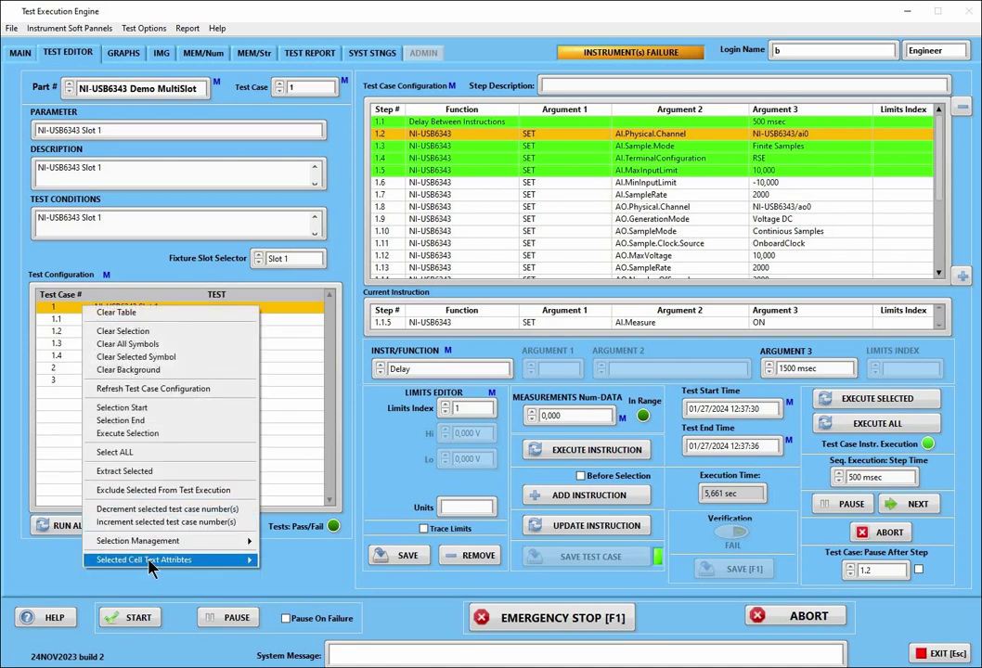
{"action": "mouse_move", "coordinate": [149, 561]}
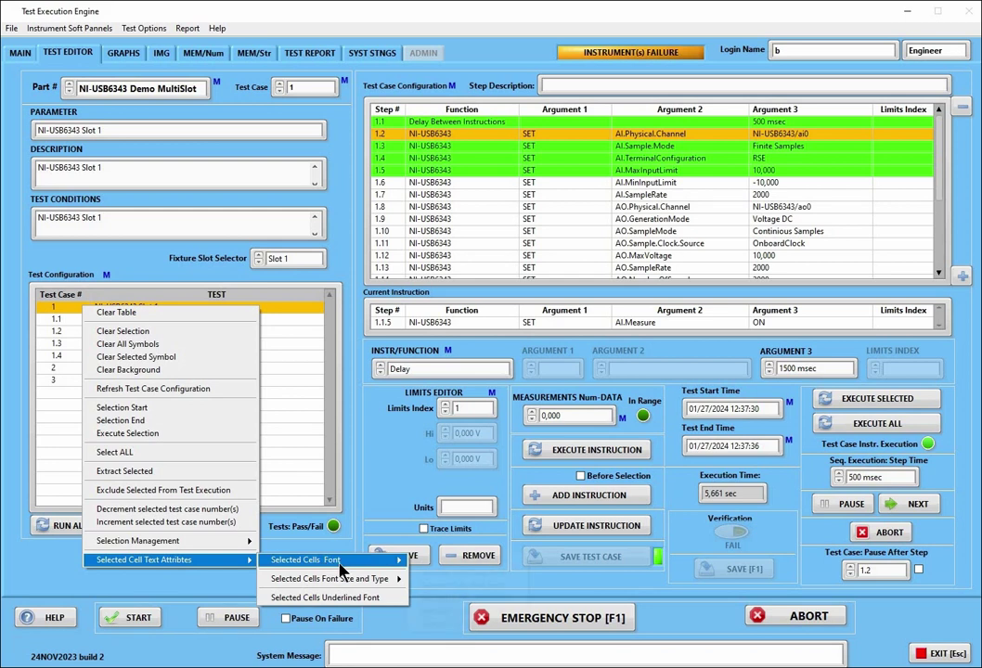
{"action": "mouse_move", "coordinate": [343, 562]}
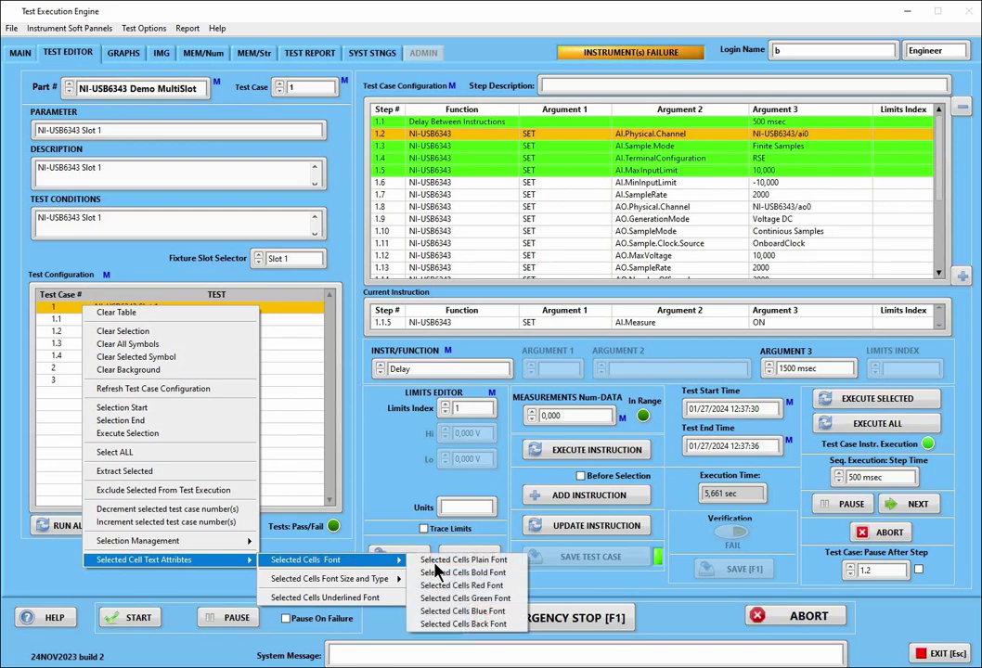
{"action": "left_click", "coordinate": [473, 622]}
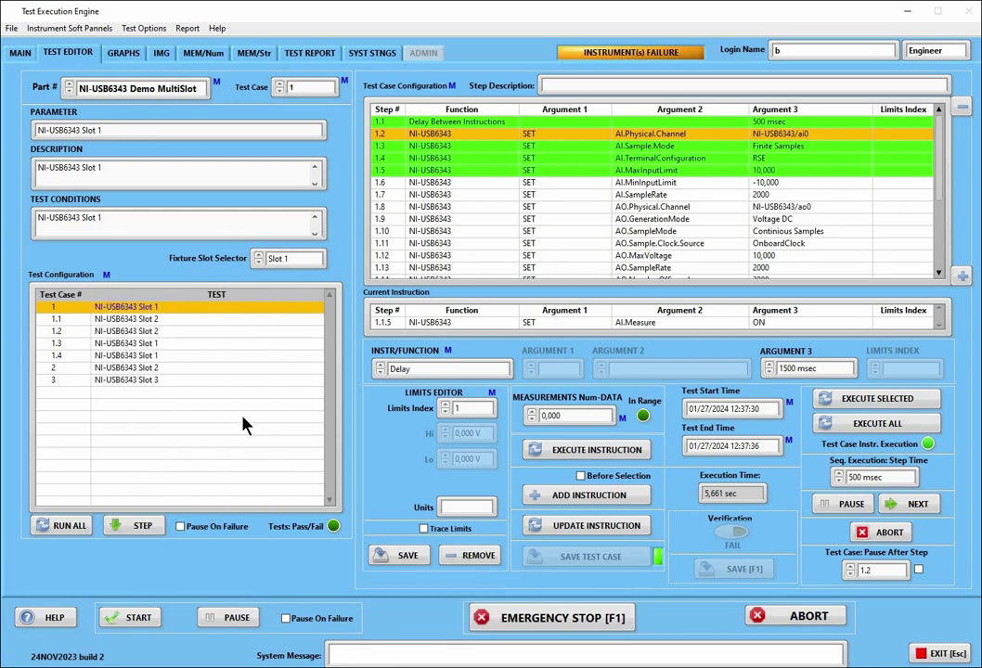
{"action": "right_click", "coordinate": [197, 347]}
{"action": "left_click", "coordinate": [219, 367]}
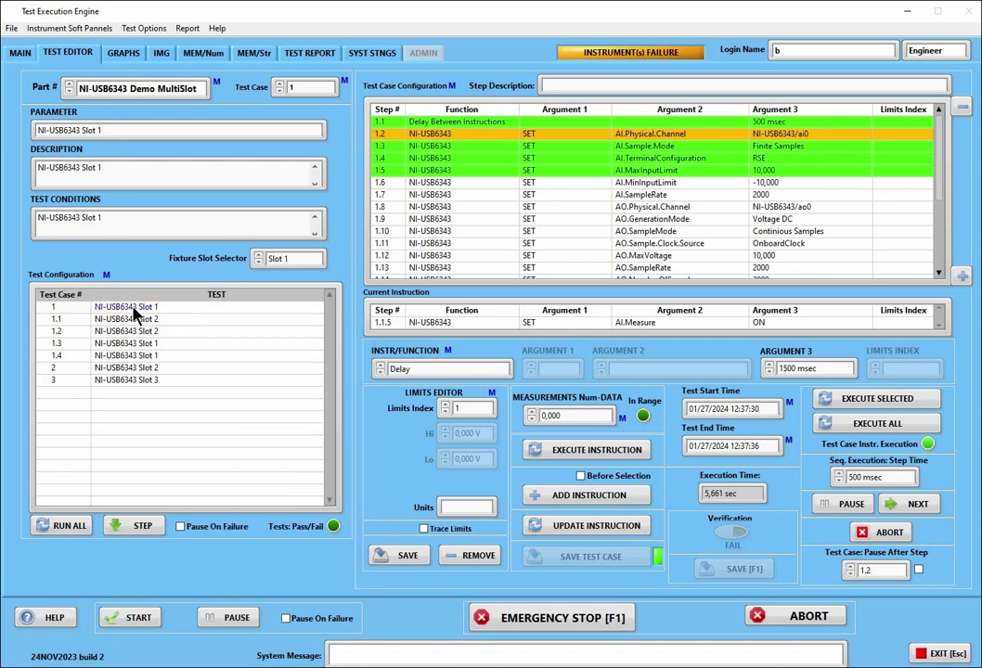
Select test case 1, NI-USB6343 Slot 1, and make its text bold
{"action": "left_click", "coordinate": [135, 312]}
{"action": "right_click", "coordinate": [134, 313]}
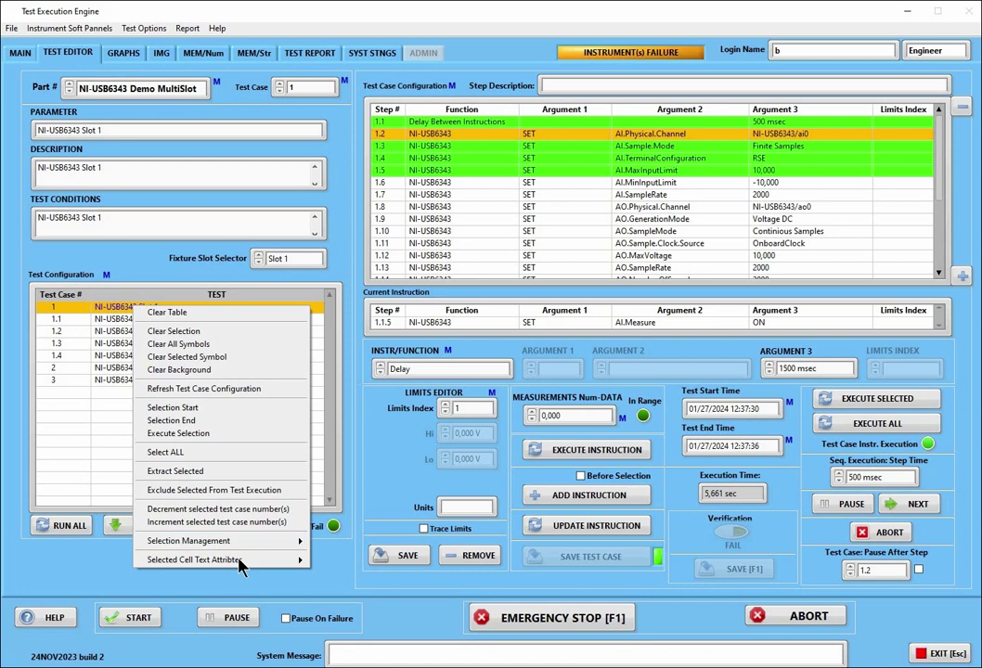
{"action": "mouse_move", "coordinate": [285, 561]}
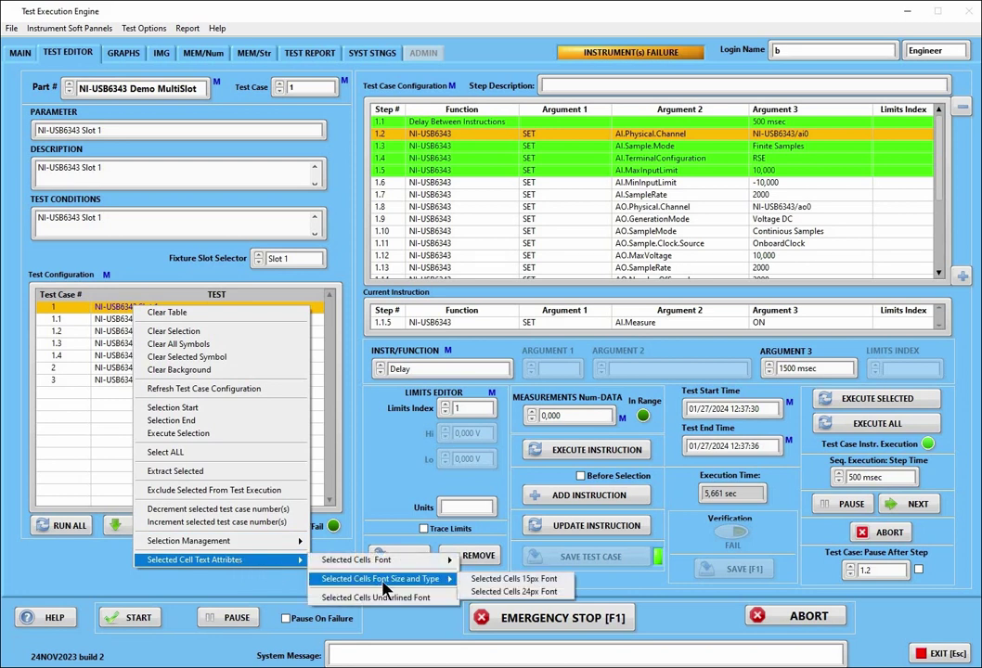
{"action": "mouse_move", "coordinate": [399, 559]}
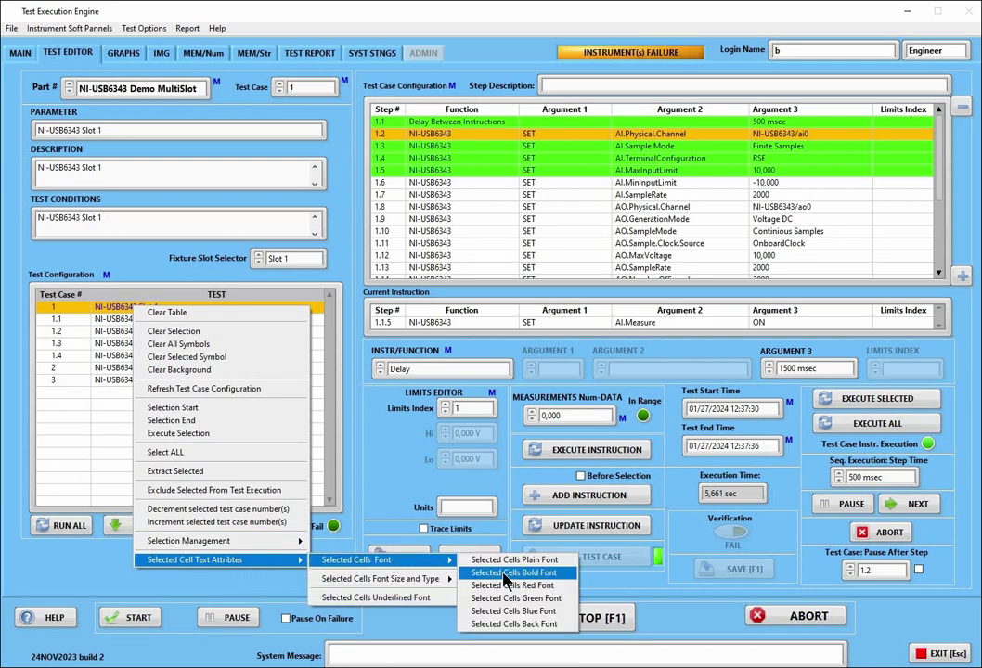
{"action": "left_click", "coordinate": [492, 560]}
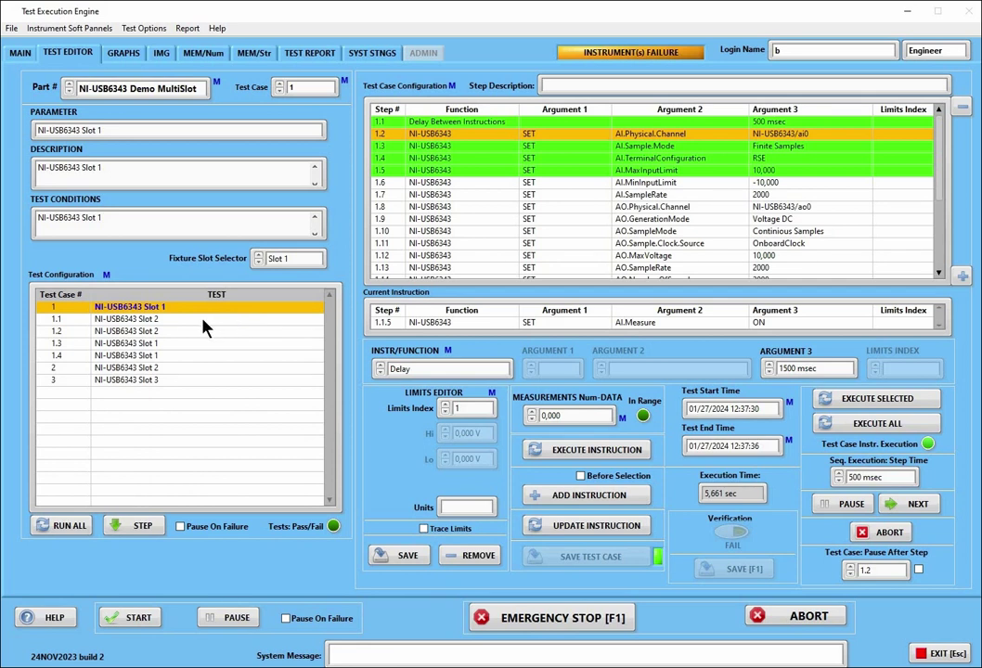
Underline test case 1's text, applying Underlined Font a second time
{"action": "right_click", "coordinate": [192, 314]}
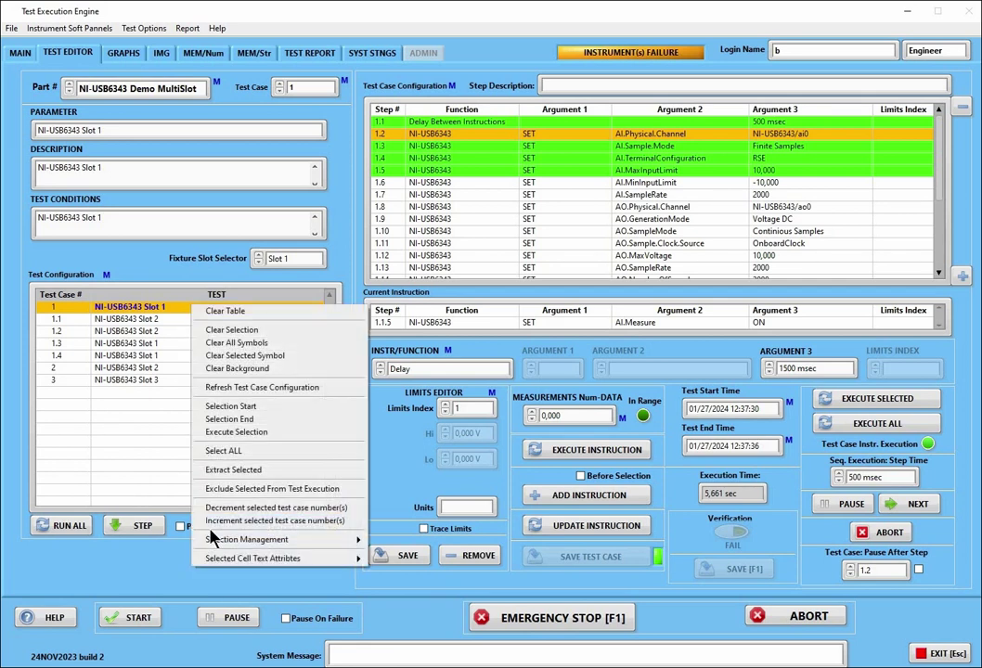
{"action": "mouse_move", "coordinate": [220, 562]}
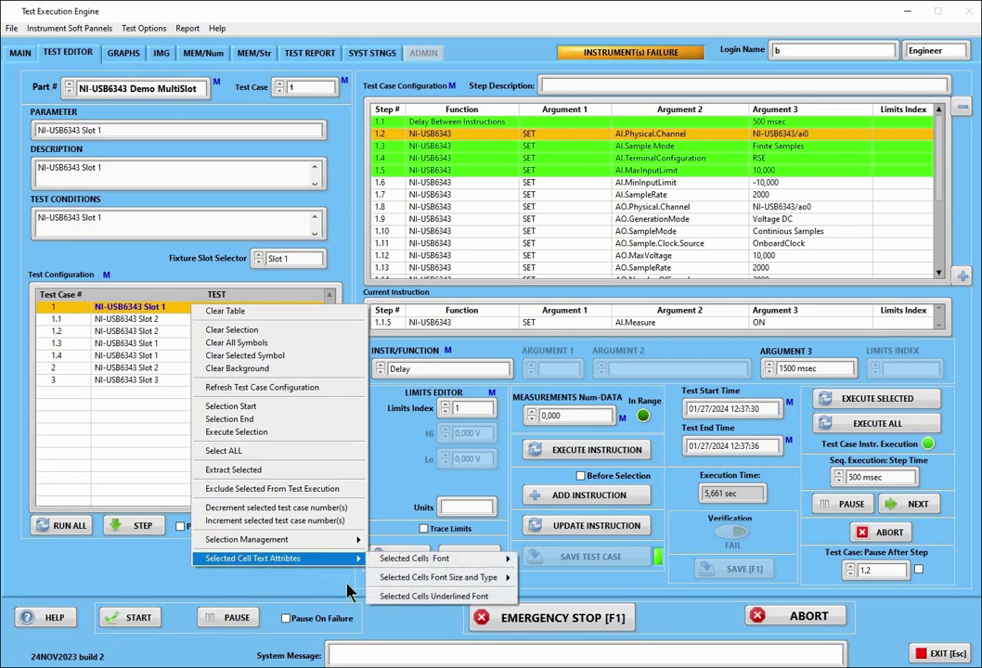
{"action": "left_click", "coordinate": [452, 598]}
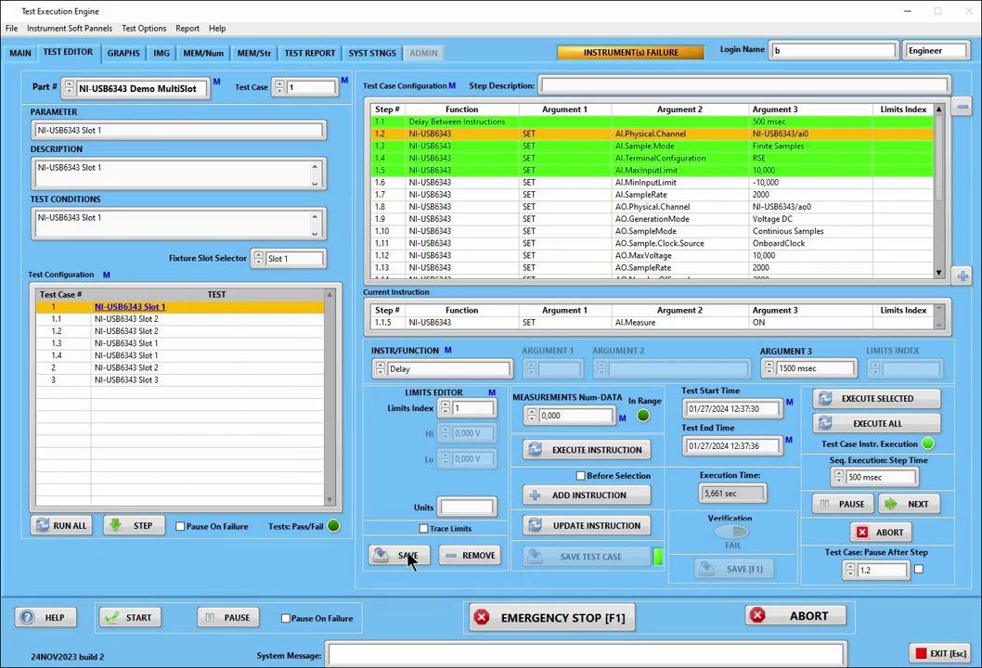
{"action": "right_click", "coordinate": [225, 308]}
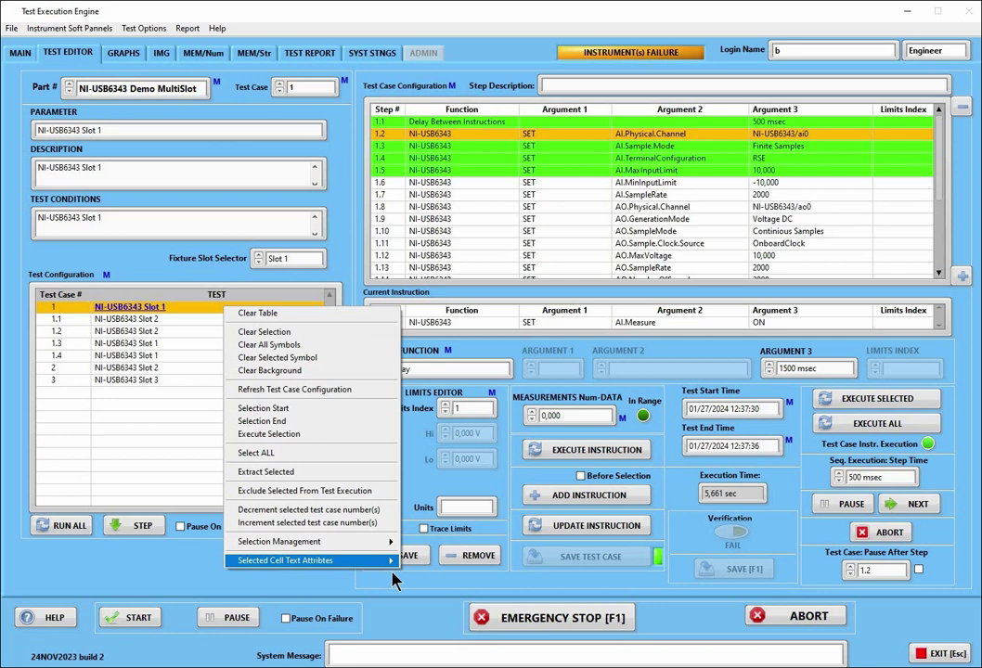
{"action": "mouse_move", "coordinate": [371, 560]}
{"action": "left_click", "coordinate": [439, 599]}
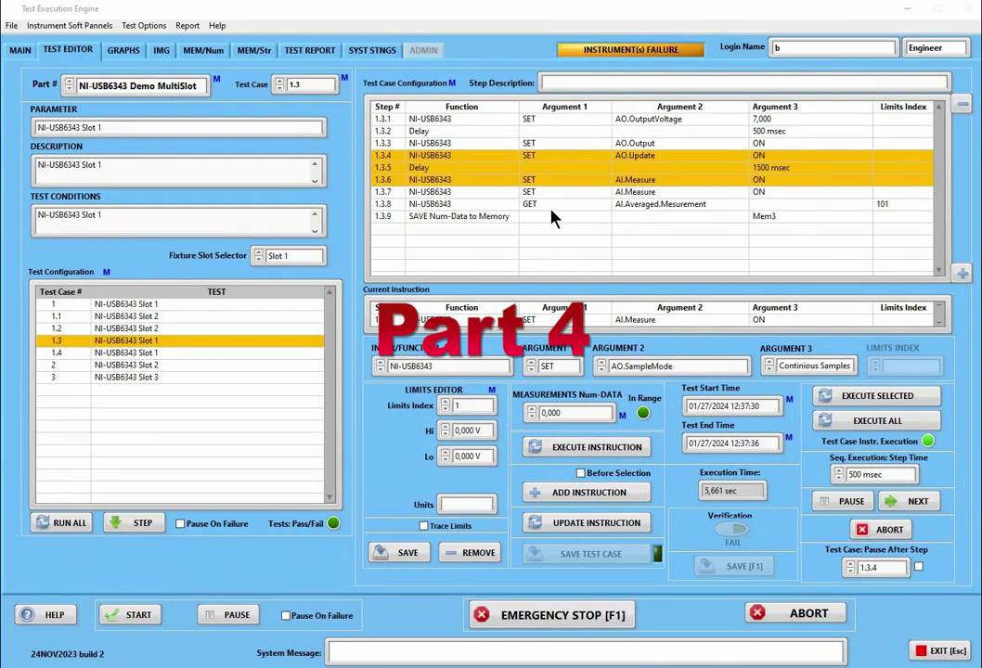
Clear test case 1.3's step table, then reload it by stepping to 1.2 and back
{"action": "right_click", "coordinate": [631, 129]}
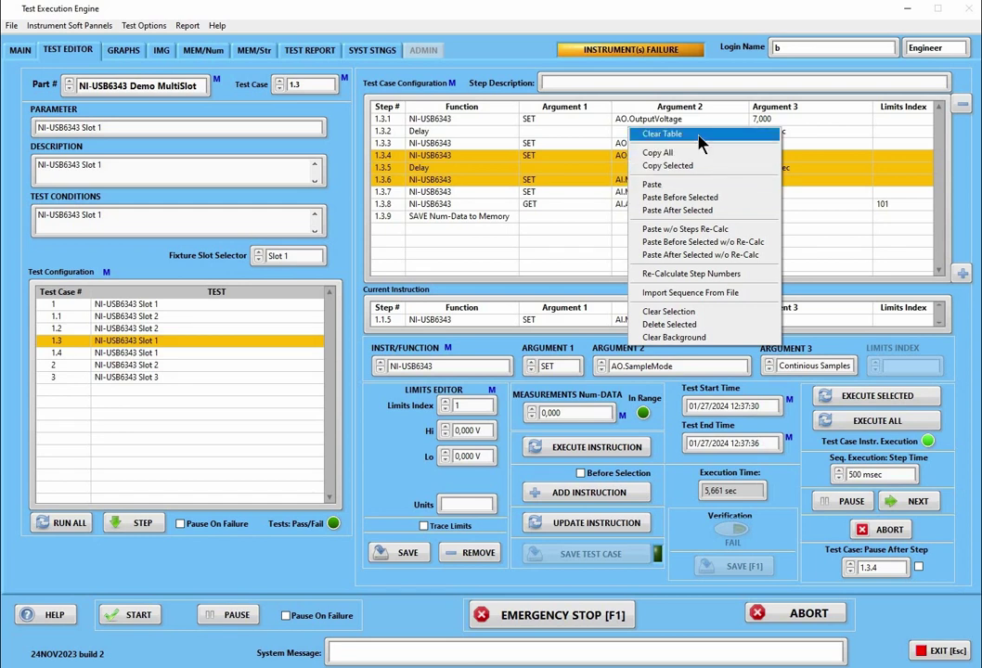
{"action": "left_click", "coordinate": [700, 137]}
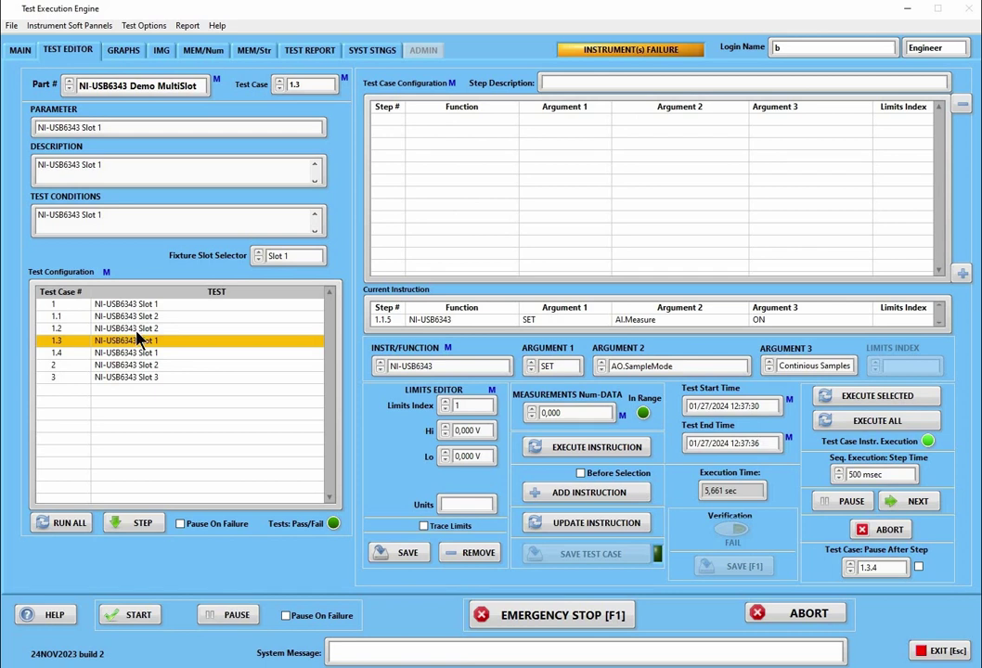
{"action": "key", "text": "Up"}
{"action": "key", "text": "Down"}
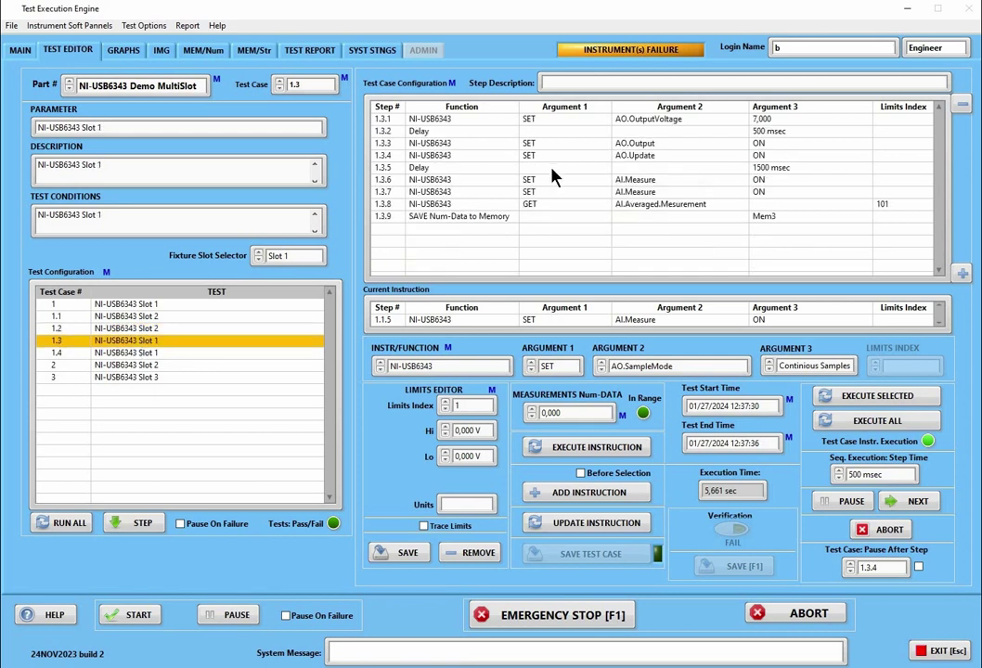
Copy all nine steps of test case 1.4
{"action": "right_click", "coordinate": [576, 158]}
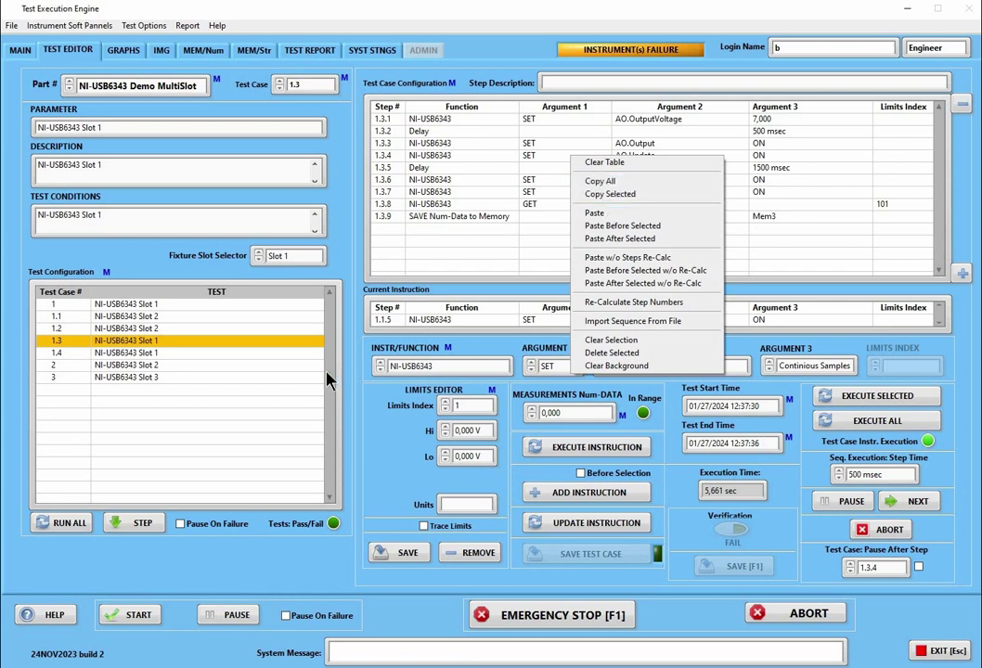
{"action": "left_click", "coordinate": [141, 360]}
{"action": "left_click", "coordinate": [142, 357]}
{"action": "right_click", "coordinate": [509, 191]}
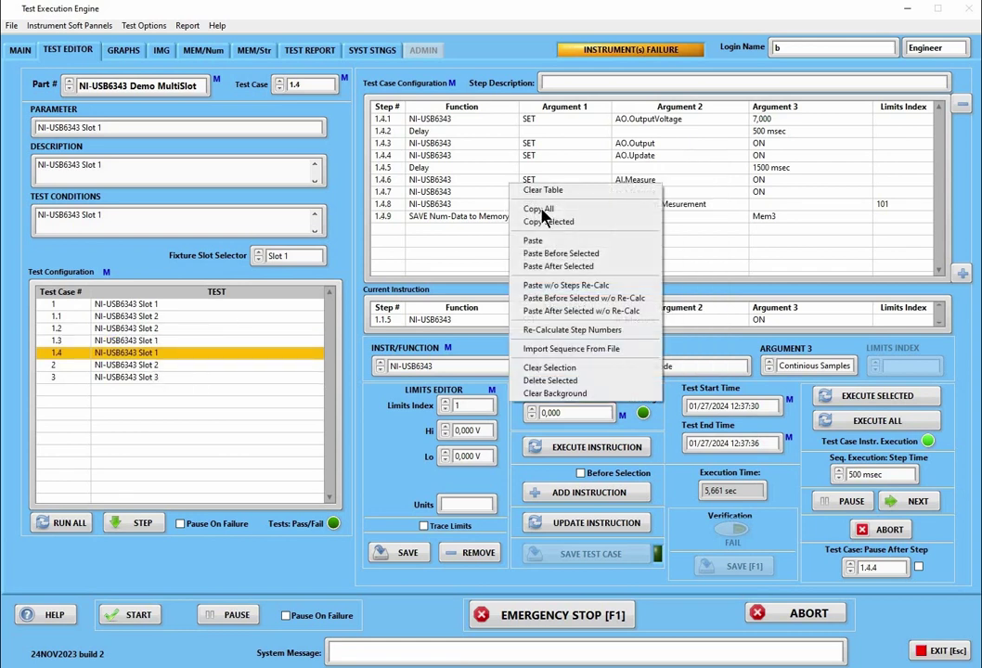
{"action": "left_click", "coordinate": [386, 281]}
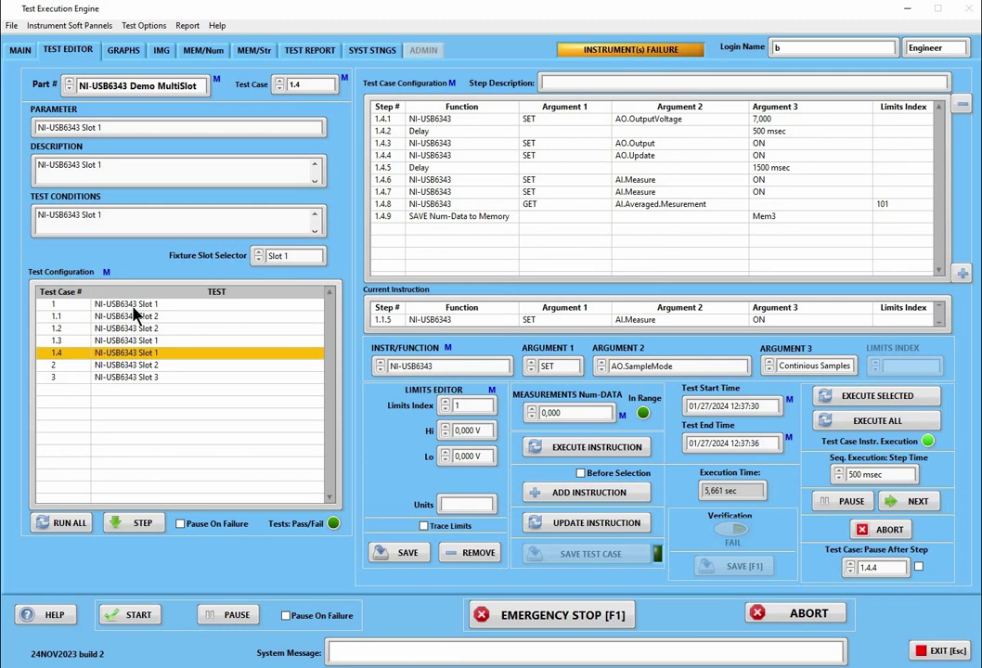
Clear test case 1.1's step table and paste in the copied 1.4 steps
{"action": "left_click", "coordinate": [200, 316]}
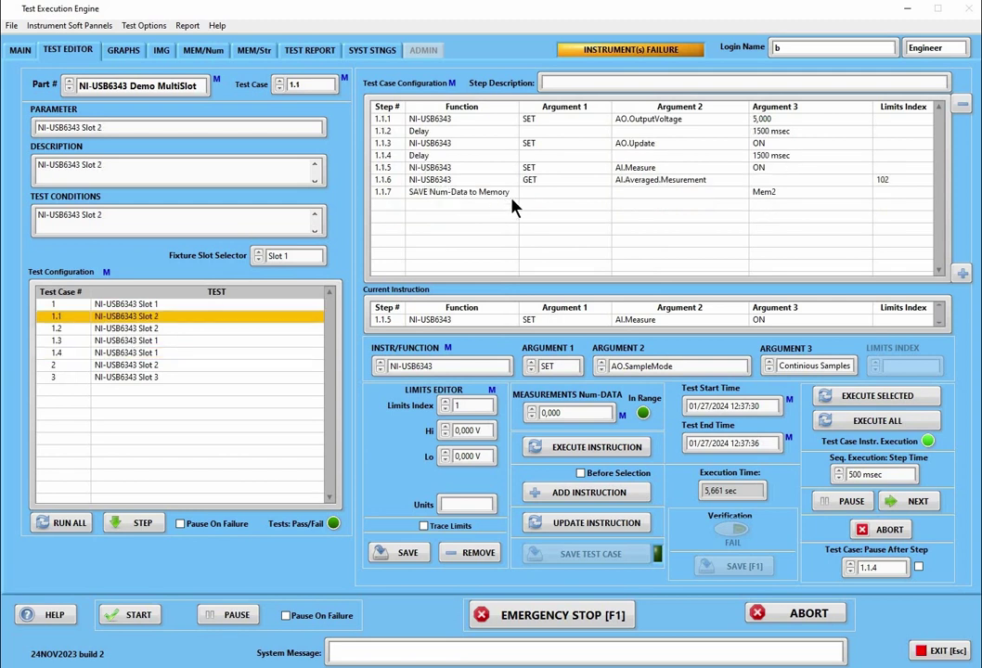
{"action": "right_click", "coordinate": [508, 189]}
{"action": "left_click", "coordinate": [538, 196]}
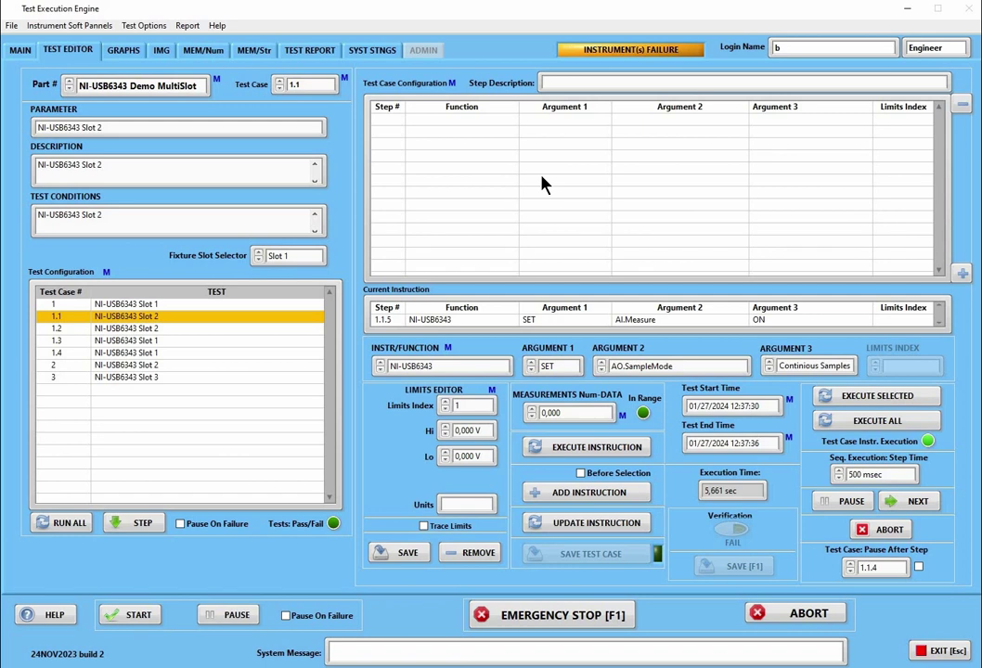
{"action": "right_click", "coordinate": [541, 175]}
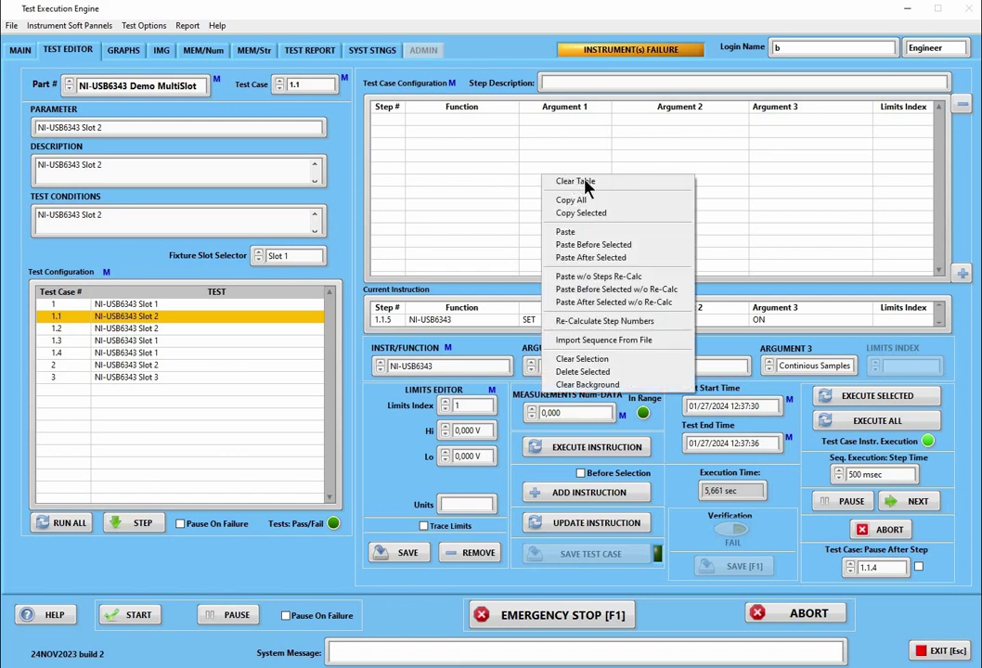
{"action": "left_click", "coordinate": [594, 232]}
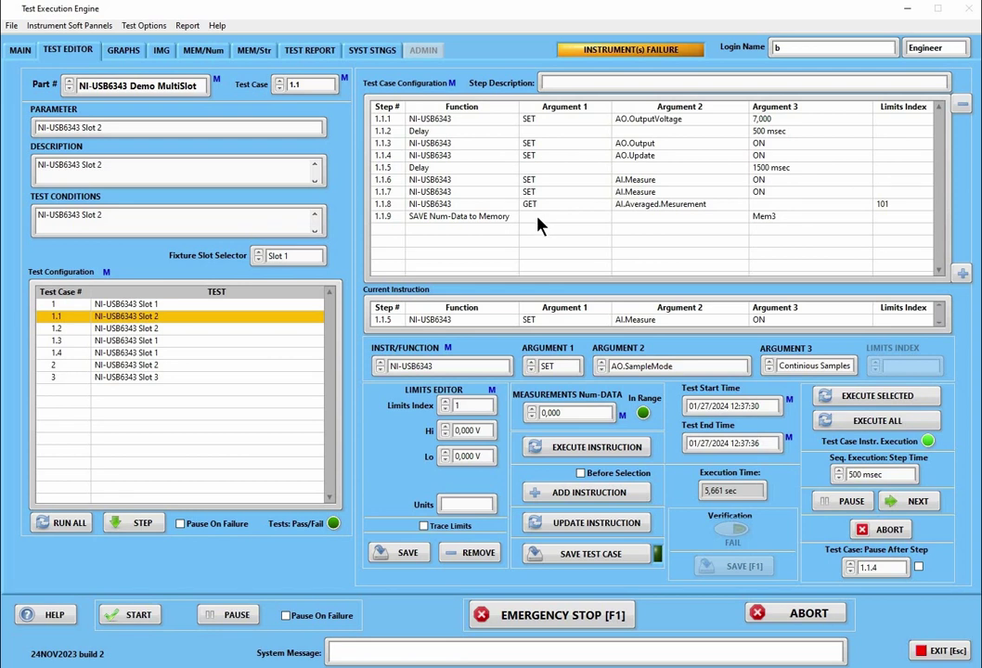
Leave test case 1.1 unsaved and load test case 1.3 through the warning
{"action": "right_click", "coordinate": [538, 219]}
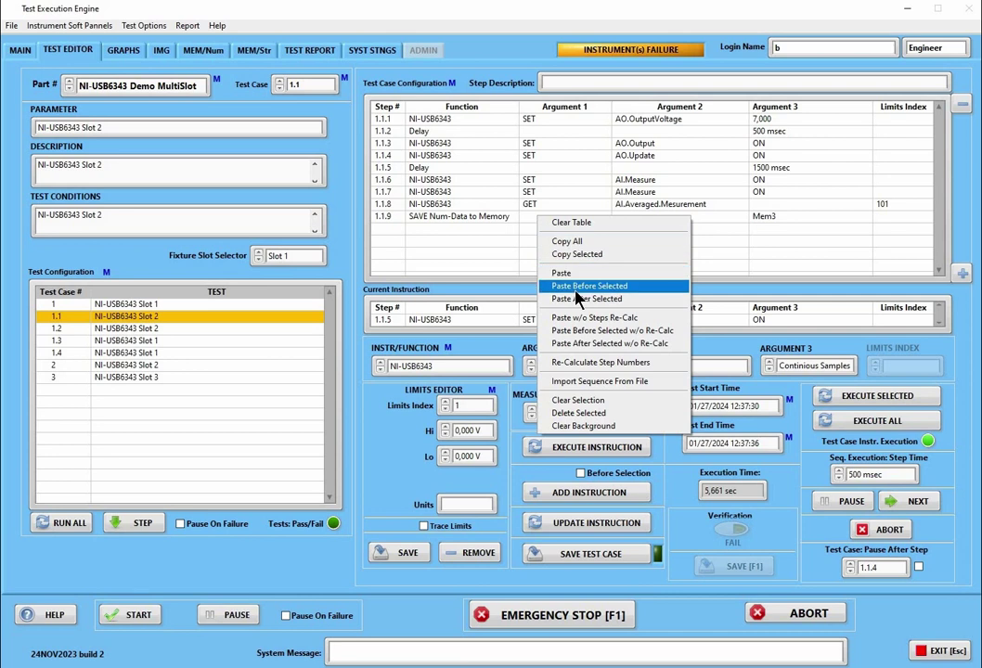
{"action": "key", "text": "Escape"}
{"action": "left_click", "coordinate": [134, 340]}
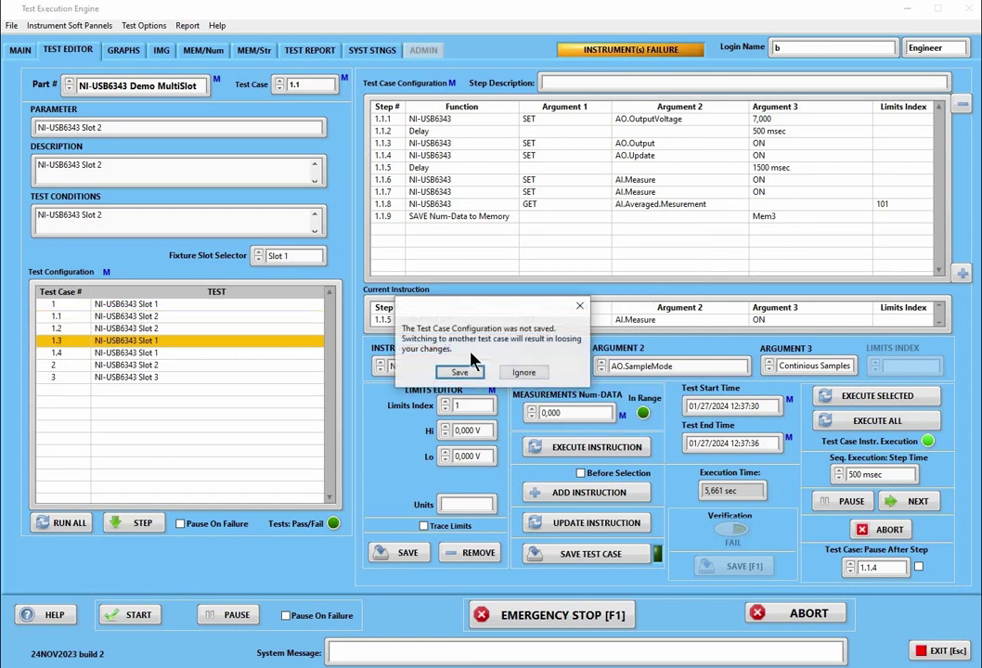
{"action": "left_click", "coordinate": [524, 373]}
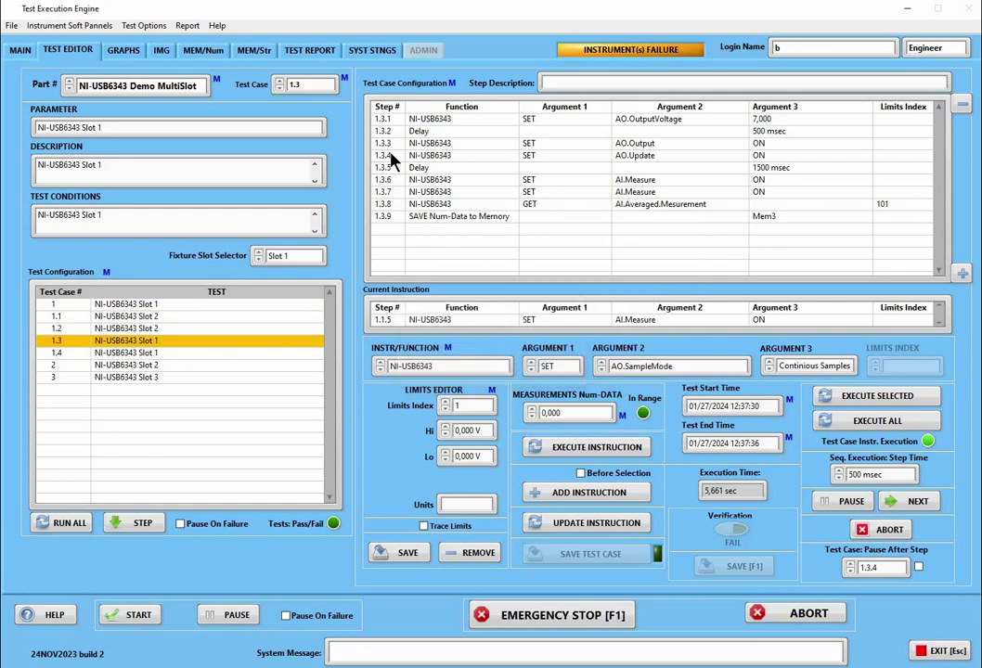
Copy steps 1.3.4 through 1.3.6 from test case 1.3
{"action": "left_click", "coordinate": [391, 156]}
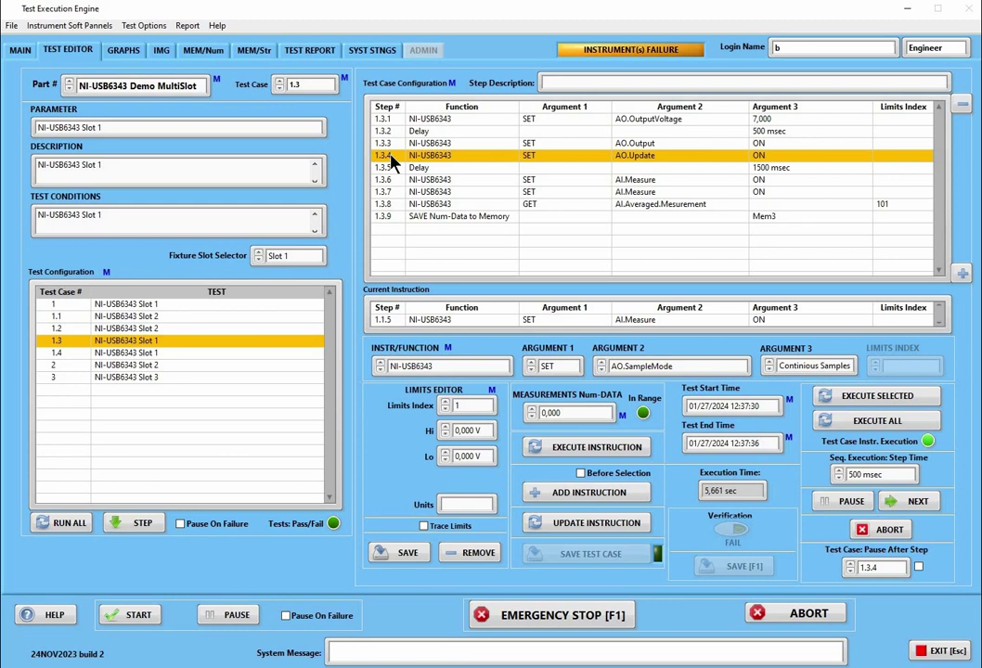
{"action": "left_click_drag", "start_coordinate": [388, 174], "coordinate": [446, 185]}
{"action": "right_click", "coordinate": [443, 166]}
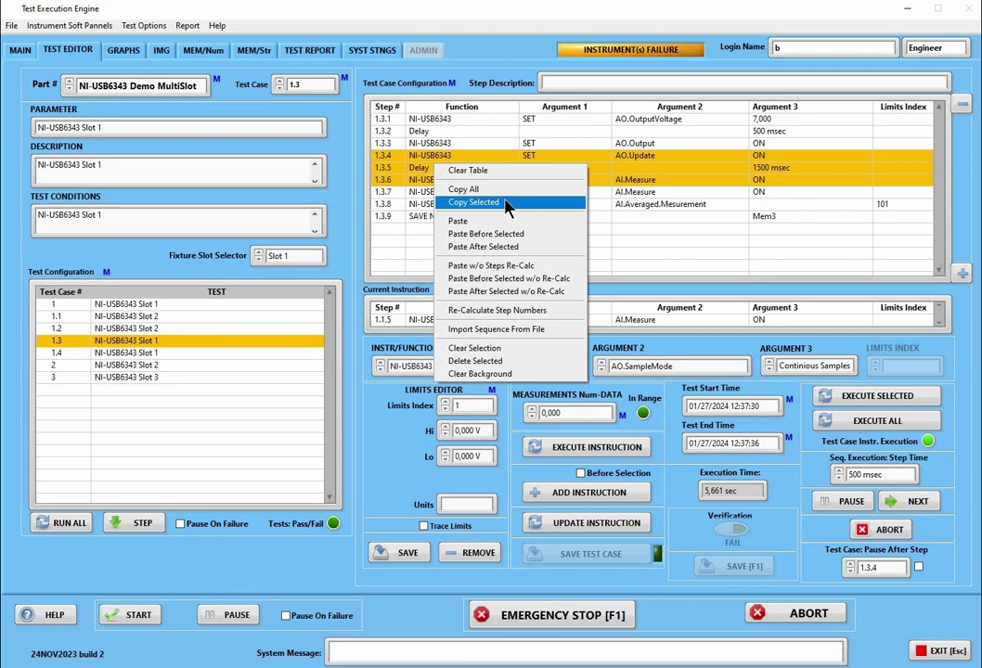
{"action": "left_click", "coordinate": [508, 204]}
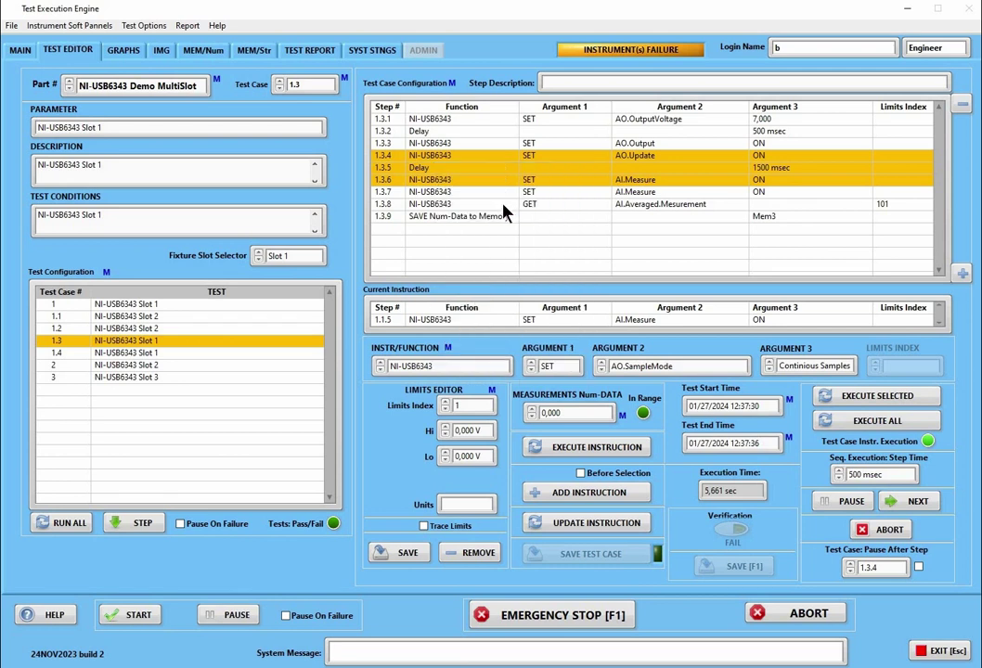
In test case 1.1, paste the copied steps after step 1.1.7
{"action": "left_click", "coordinate": [144, 317]}
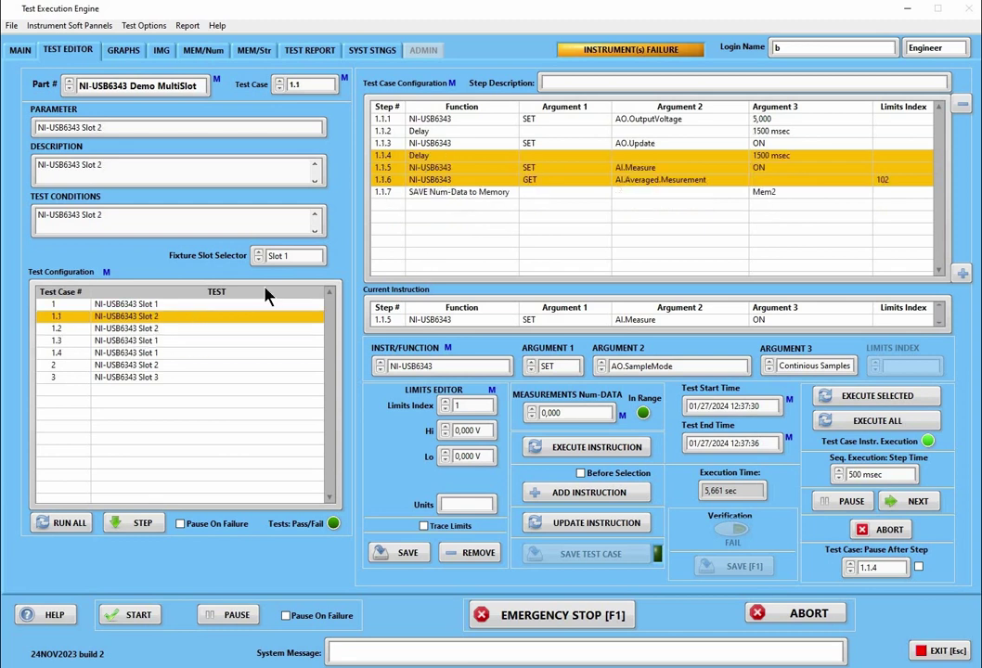
{"action": "right_click", "coordinate": [446, 192]}
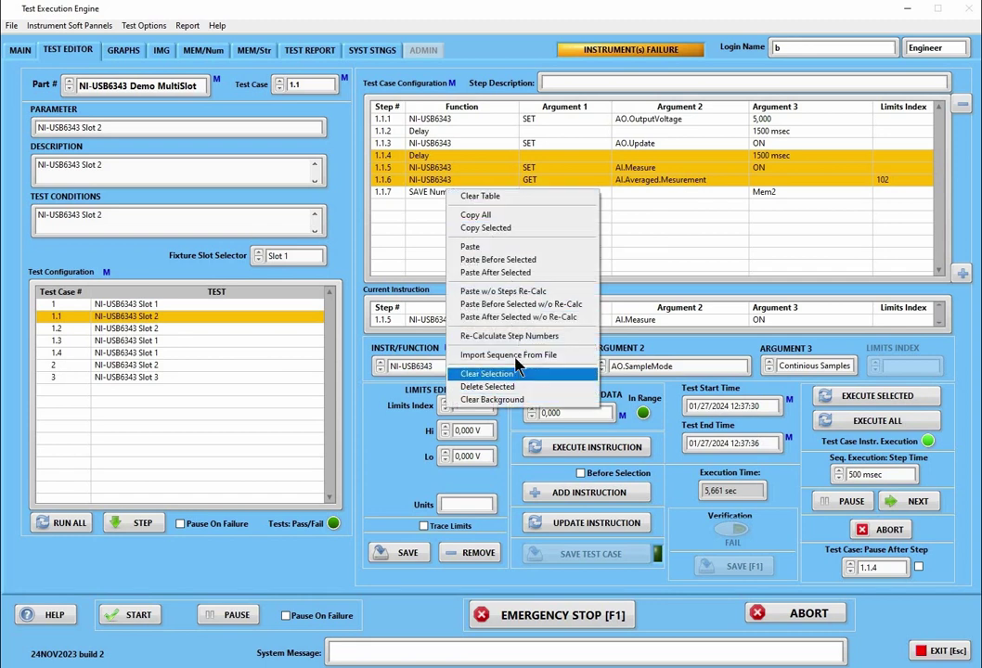
{"action": "left_click", "coordinate": [517, 373]}
{"action": "left_click", "coordinate": [409, 192]}
{"action": "right_click", "coordinate": [475, 192]}
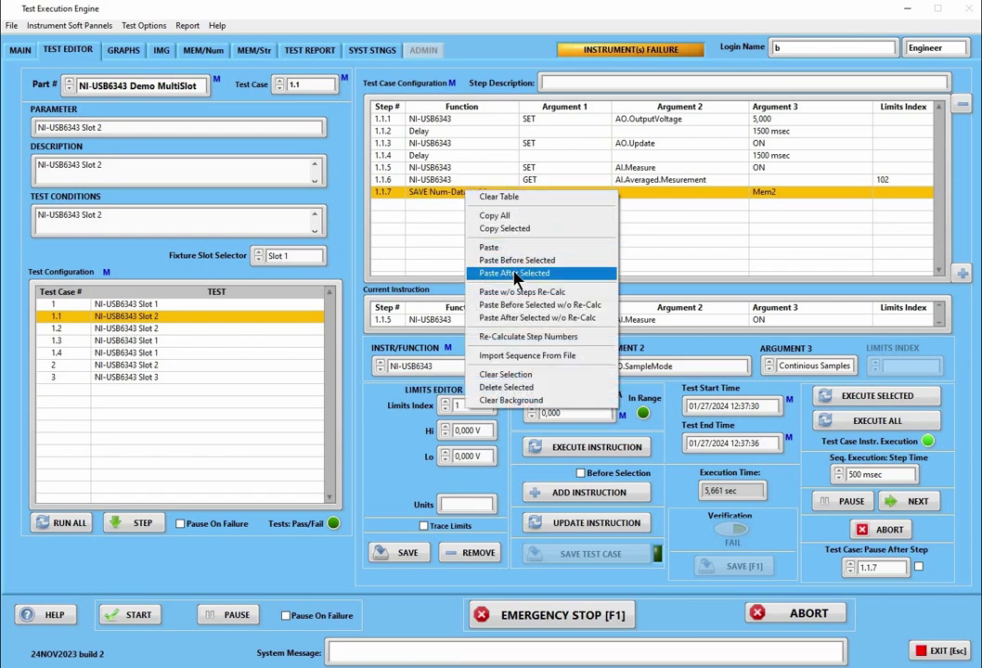
{"action": "left_click", "coordinate": [515, 274]}
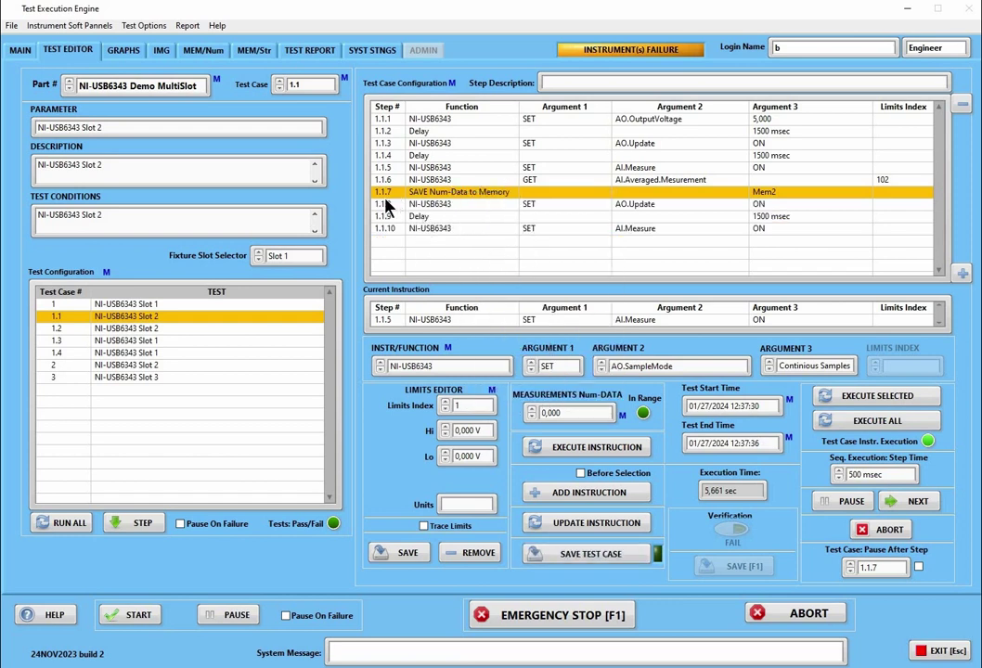
Paste once more, then refresh the test case configuration and reopen test case 1.1 with seven steps
{"action": "right_click", "coordinate": [499, 228]}
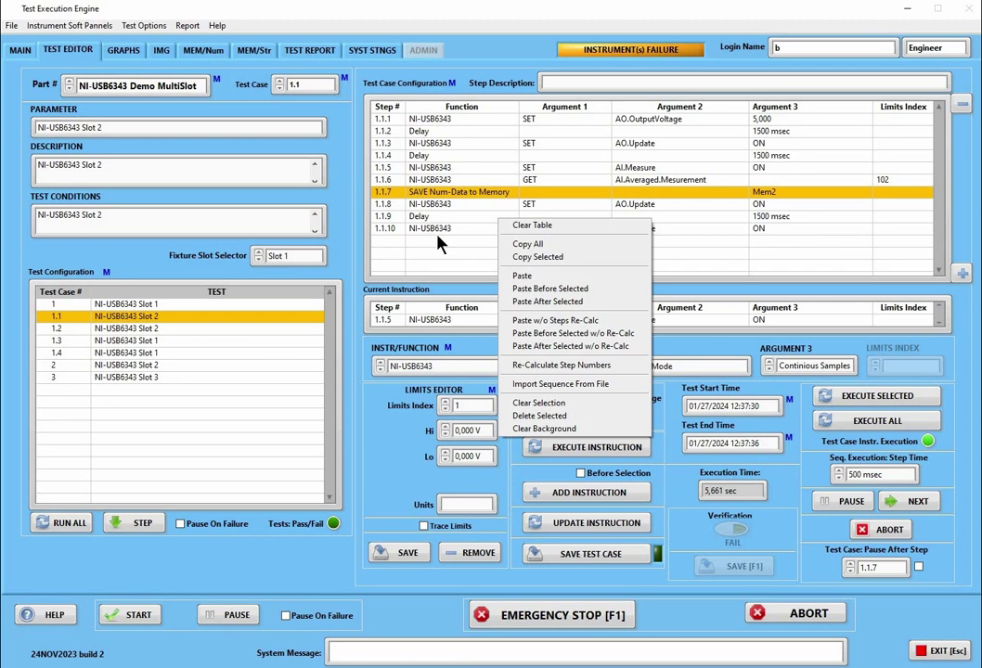
{"action": "left_click", "coordinate": [515, 277]}
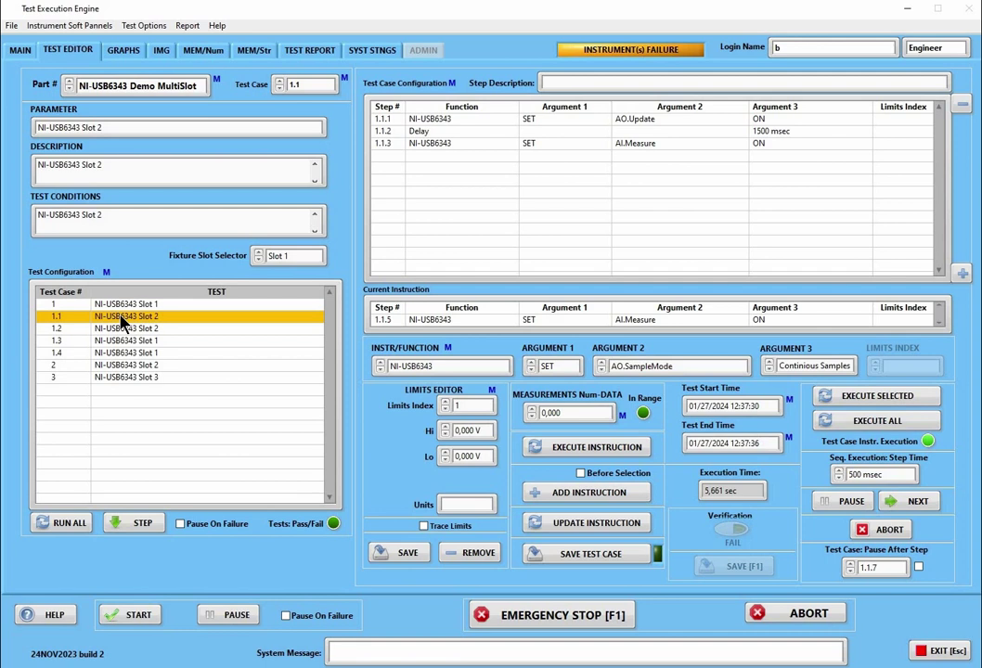
{"action": "right_click", "coordinate": [127, 397]}
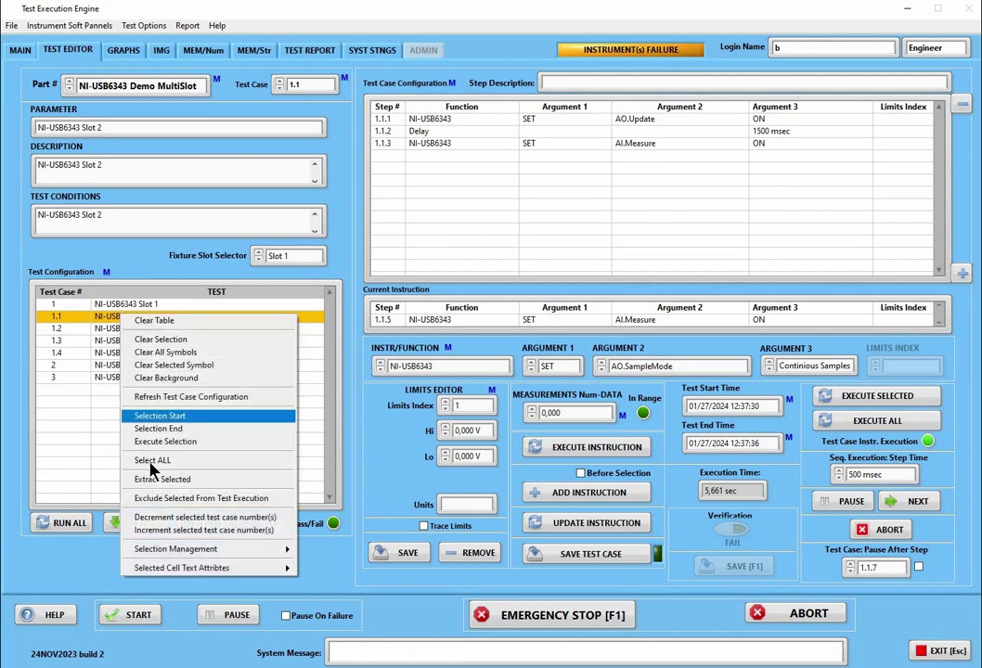
{"action": "left_click", "coordinate": [190, 396]}
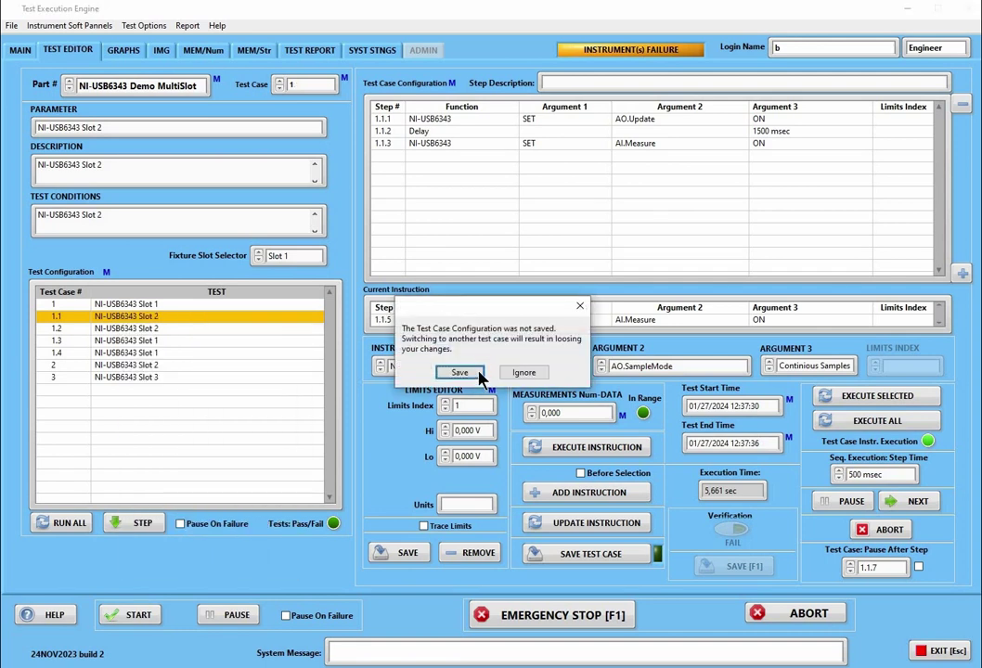
{"action": "left_click", "coordinate": [520, 371]}
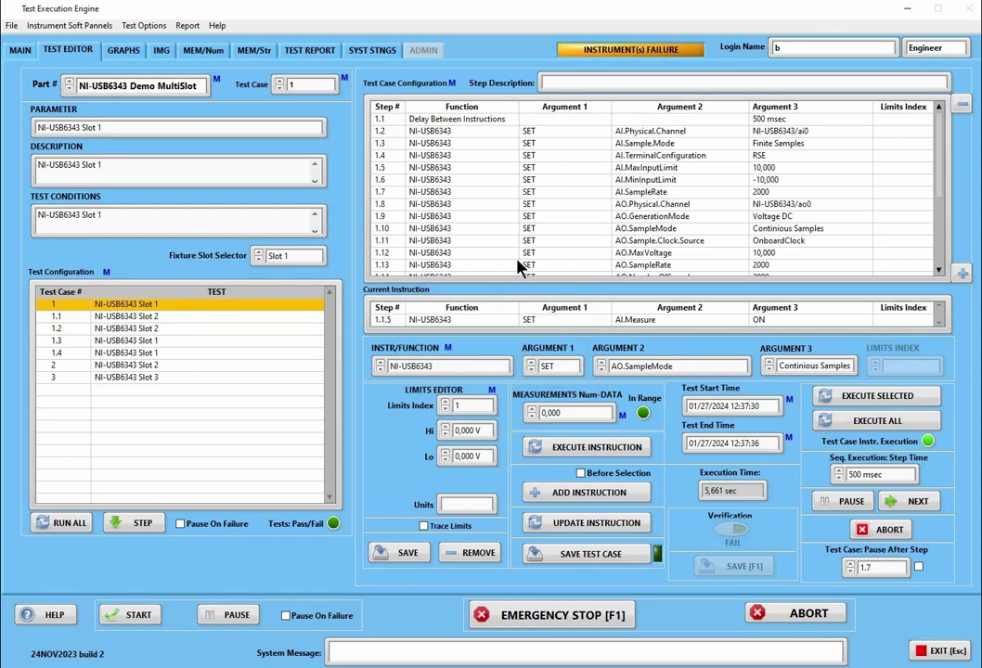
{"action": "scroll", "coordinate": [523, 255], "scroll_direction": "down", "scroll_amount": 3}
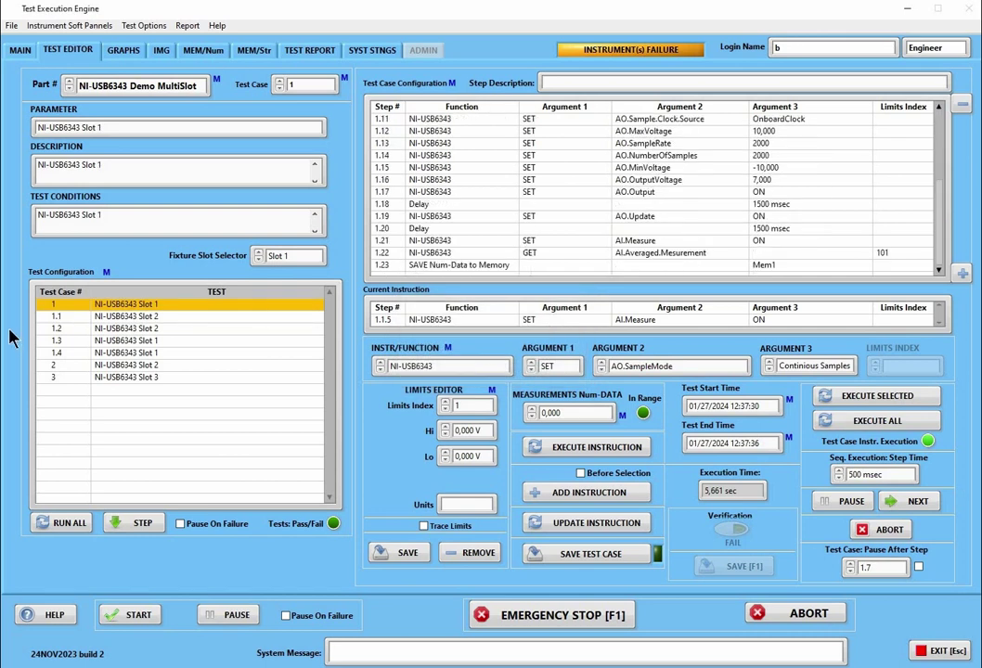
{"action": "left_click", "coordinate": [94, 317]}
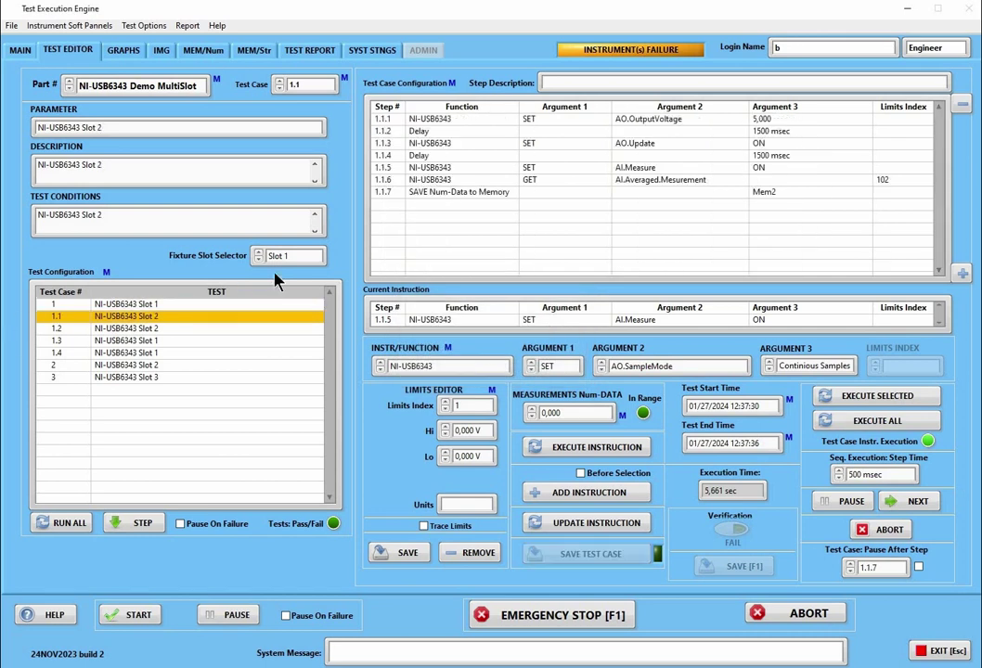
Paste the copied steps after 1.1.7 without renumbering, then recalculate them to 1.1.8–1.1.10
{"action": "left_click", "coordinate": [452, 194]}
{"action": "right_click", "coordinate": [452, 194]}
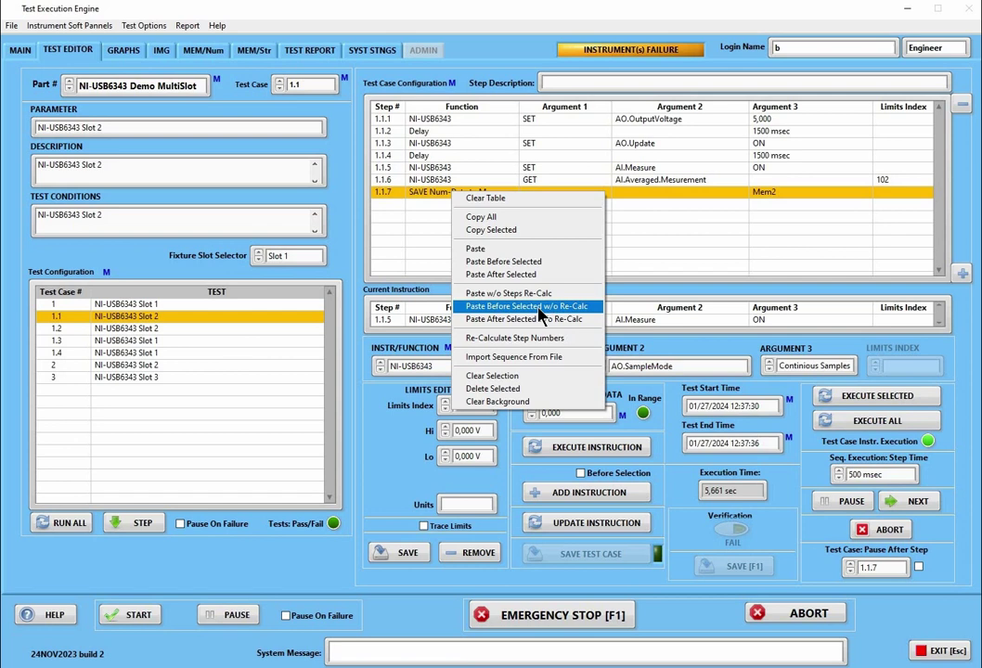
{"action": "left_click", "coordinate": [533, 319]}
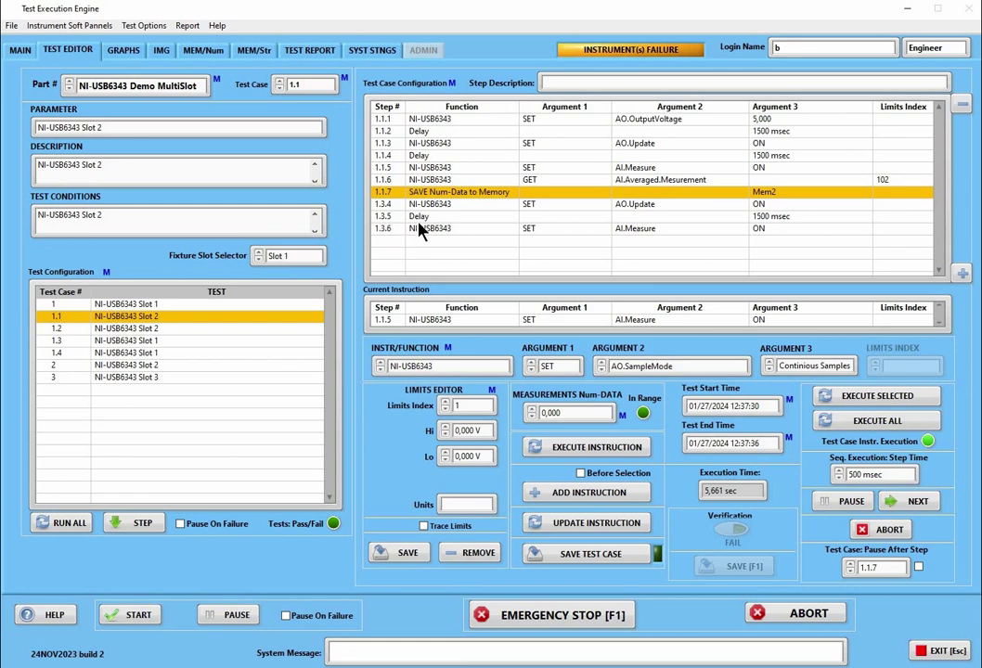
{"action": "right_click", "coordinate": [429, 223]}
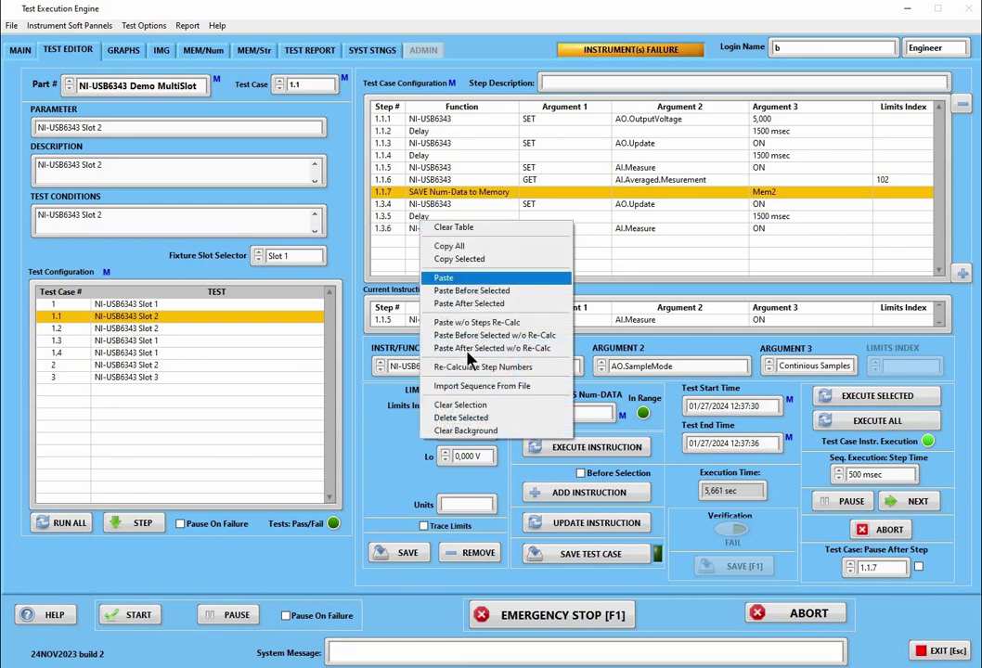
{"action": "left_click", "coordinate": [481, 368]}
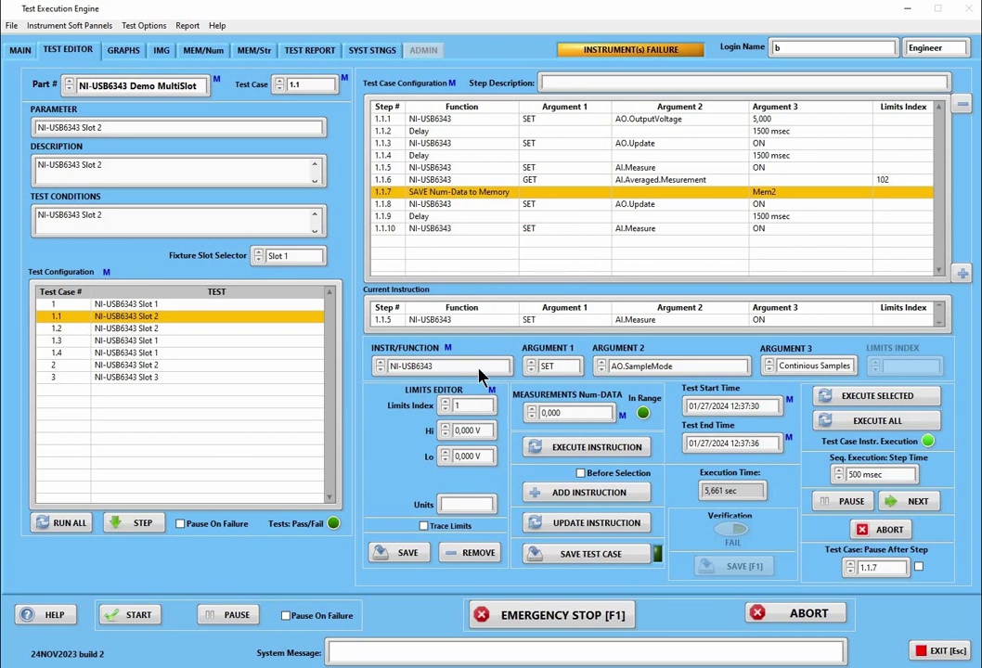
{"action": "right_click", "coordinate": [414, 197]}
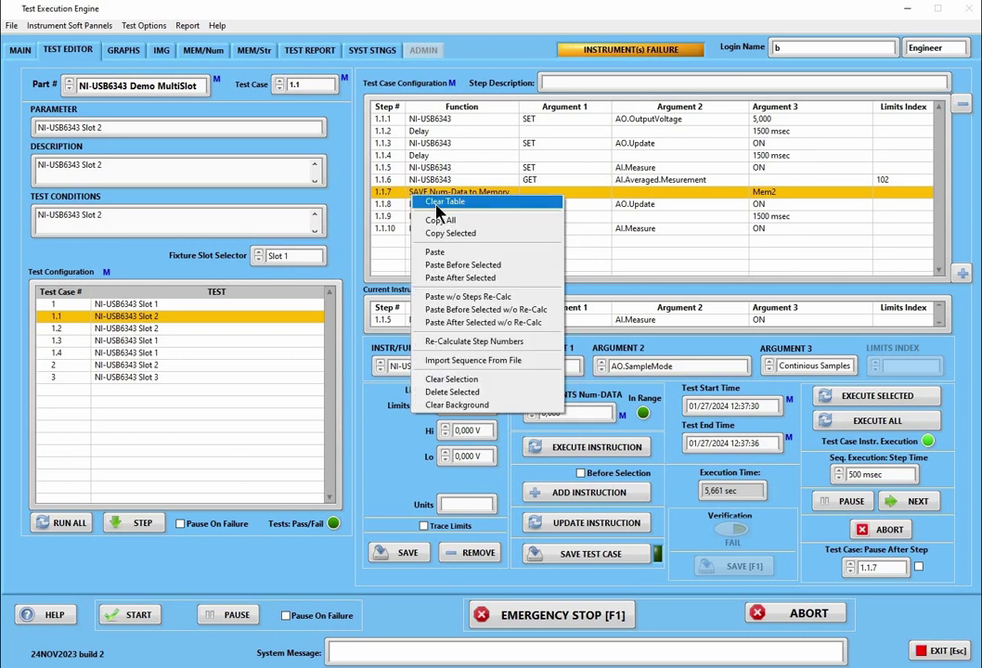
Load test case 1.4, discarding test case 1.1's unsaved edits
{"action": "left_click", "coordinate": [435, 202]}
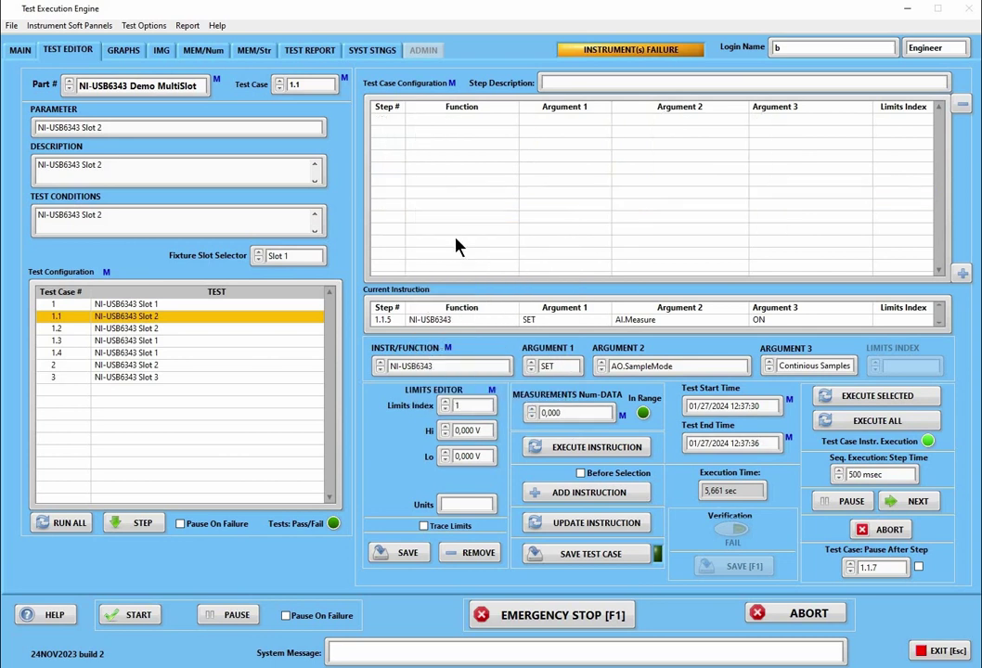
{"action": "left_click", "coordinate": [130, 352]}
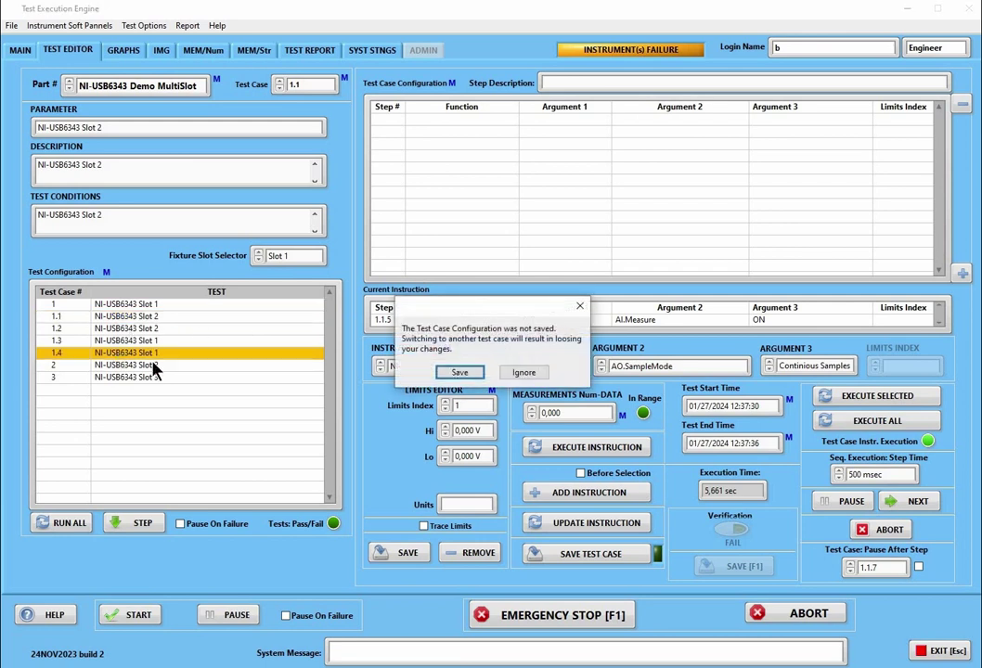
{"action": "left_click", "coordinate": [522, 372]}
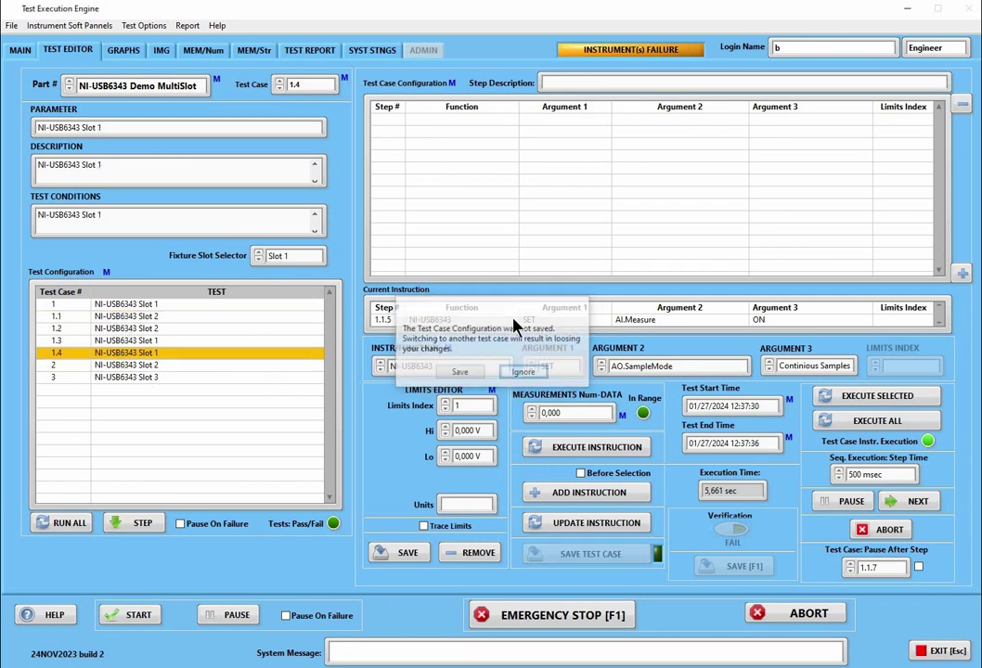
Clear test case 1.4's step table and dismiss the follow-up menu without importing
{"action": "right_click", "coordinate": [498, 244]}
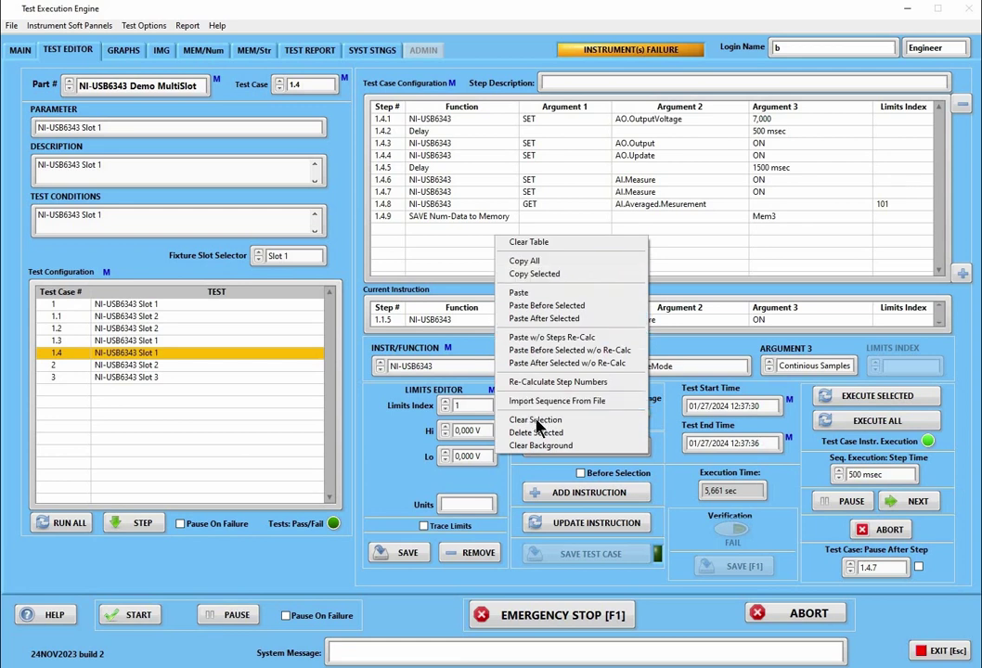
{"action": "left_click", "coordinate": [535, 244]}
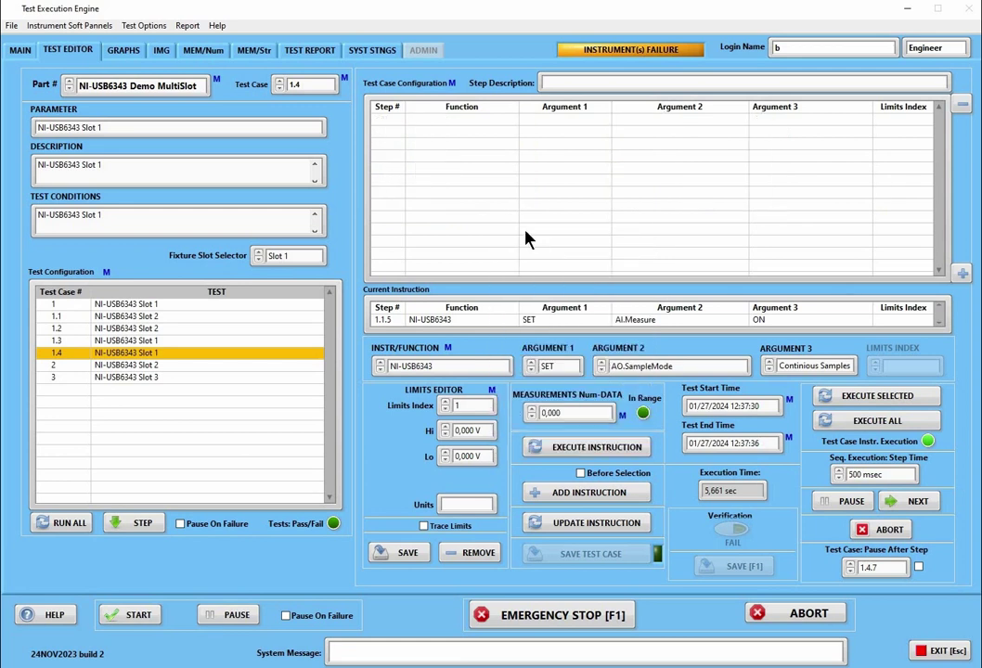
{"action": "right_click", "coordinate": [522, 228]}
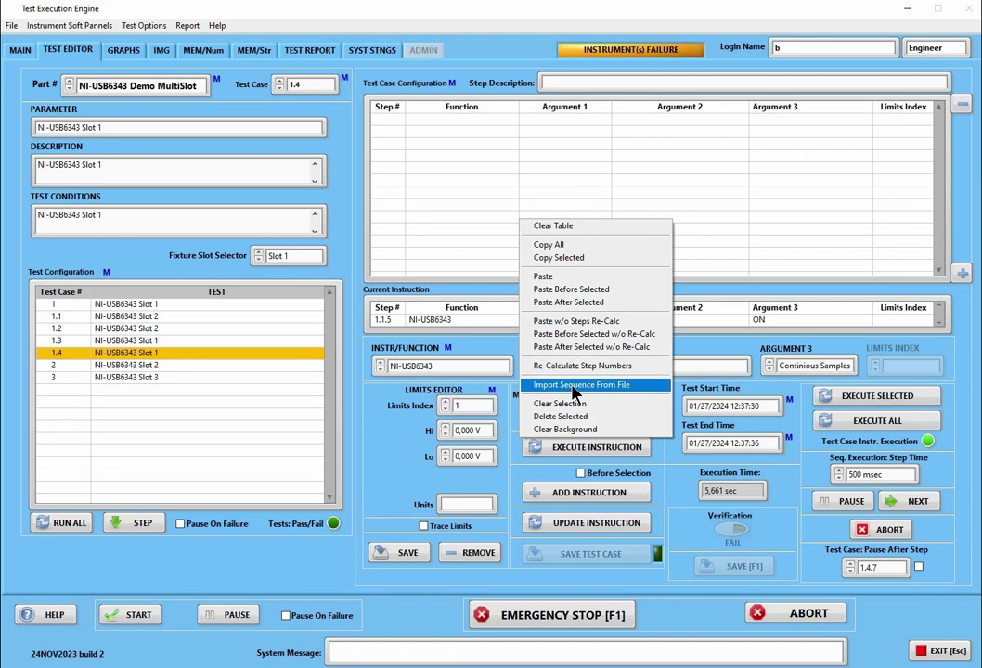
{"action": "left_click", "coordinate": [420, 373]}
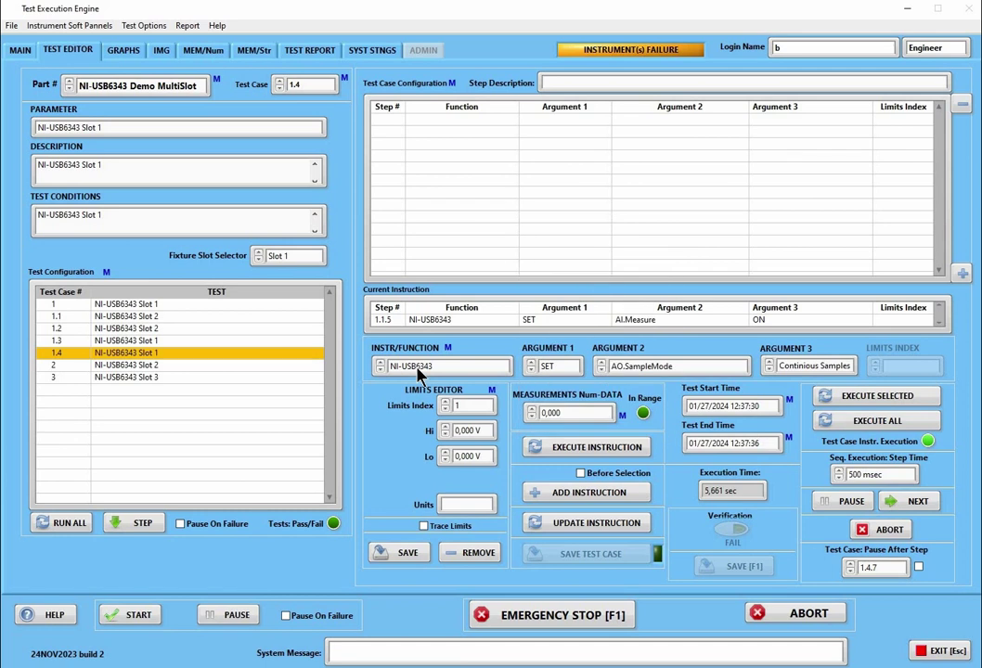
Keep NI-USB6343 as the instrument and open its instrument panel
{"action": "left_click", "coordinate": [419, 367]}
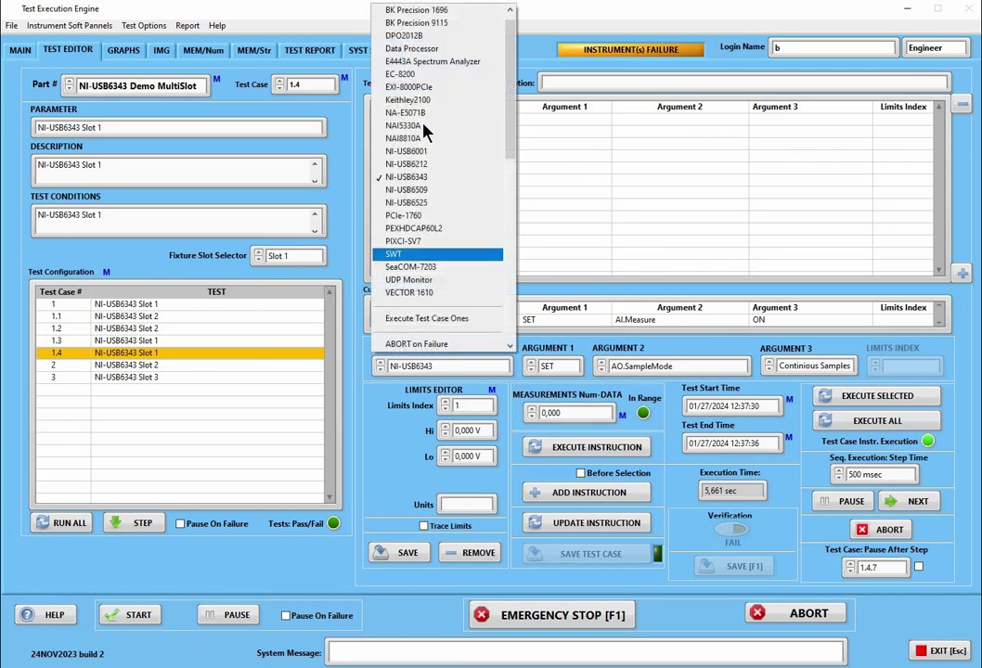
{"action": "left_click", "coordinate": [415, 178]}
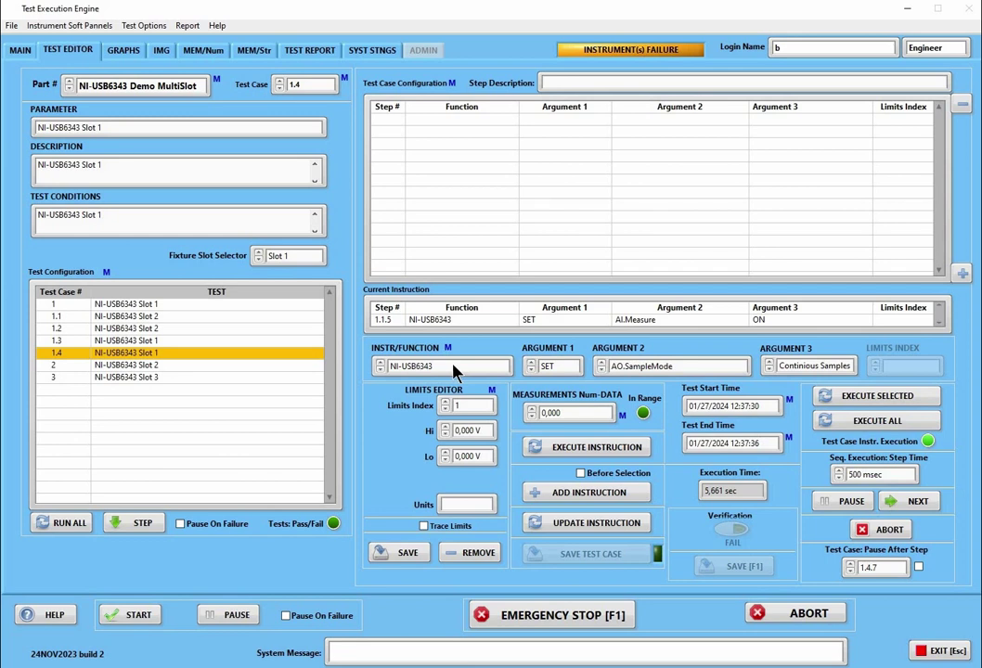
{"action": "right_click", "coordinate": [455, 369]}
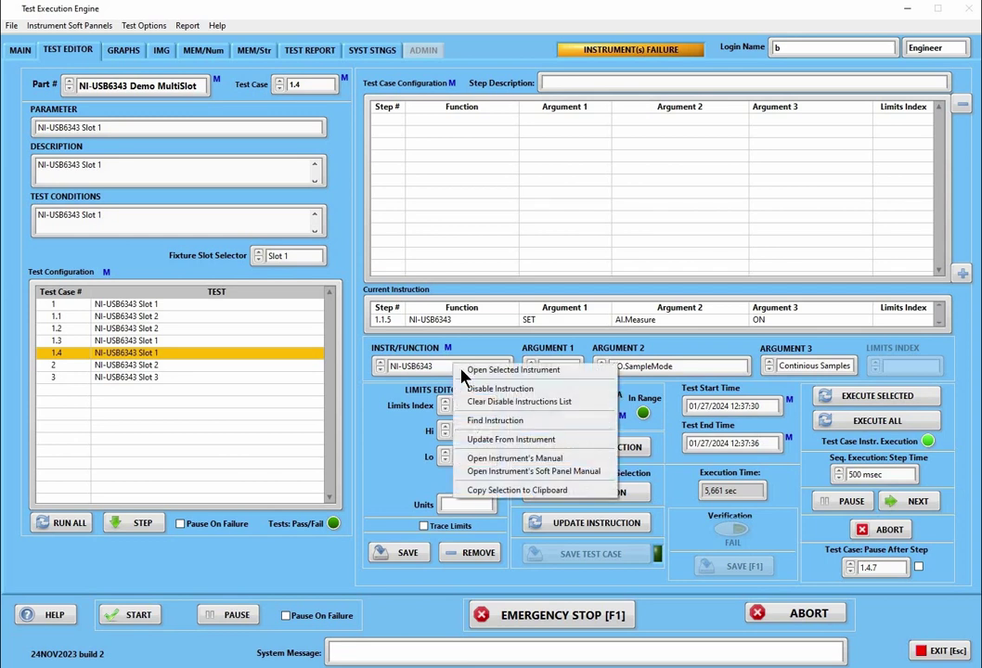
{"action": "left_click", "coordinate": [478, 372]}
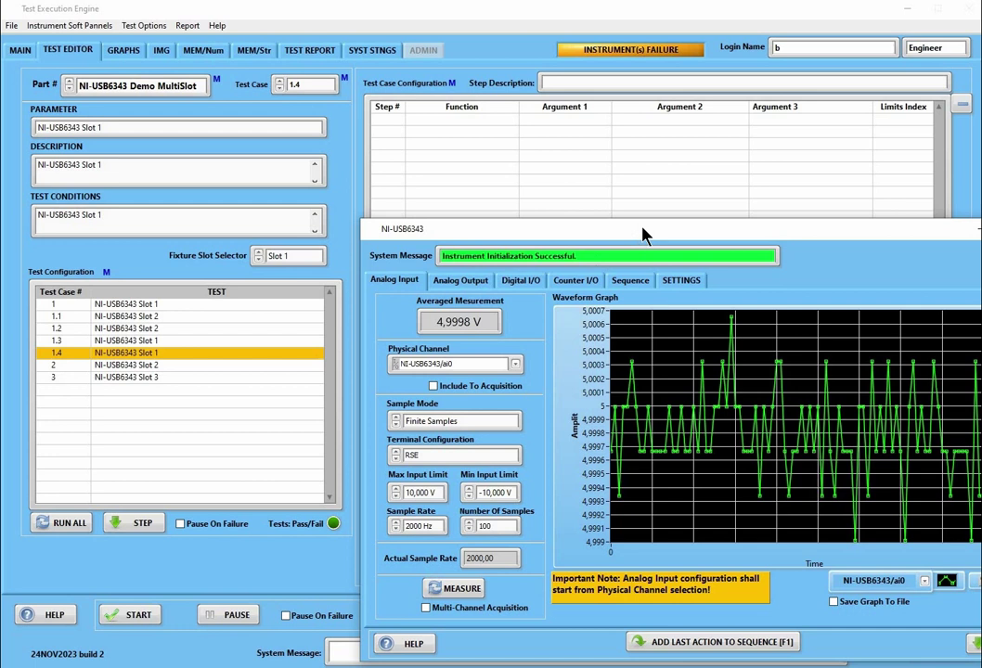
{"action": "left_click_drag", "start_coordinate": [644, 228], "coordinate": [578, 204]}
{"action": "left_click_drag", "start_coordinate": [483, 199], "coordinate": [398, 242]}
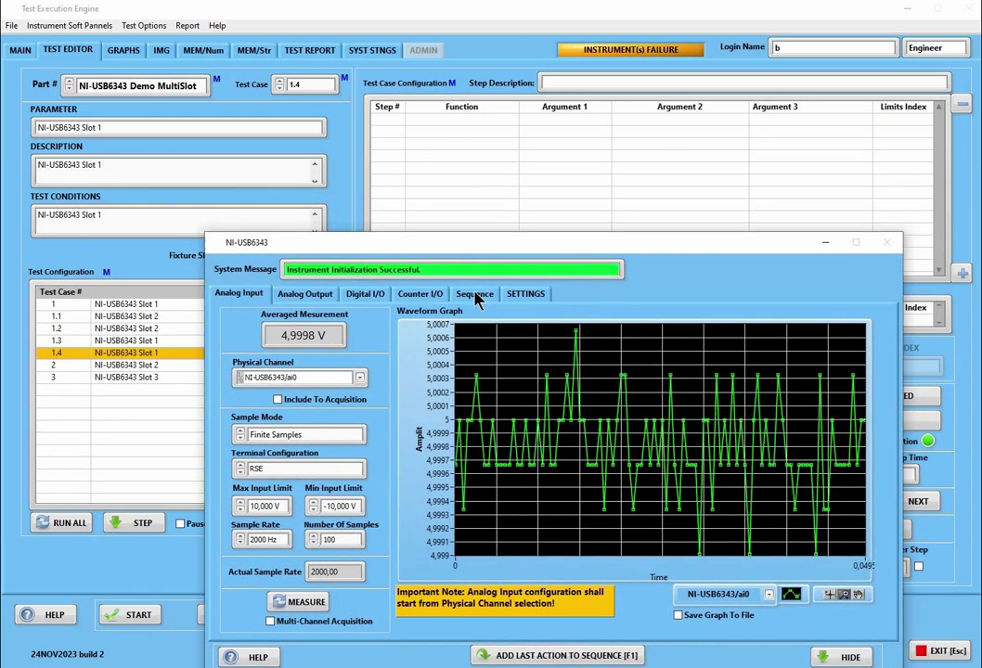
View the panel's Sequence page, then close the panel and bring up the step table menu
{"action": "left_click", "coordinate": [474, 295]}
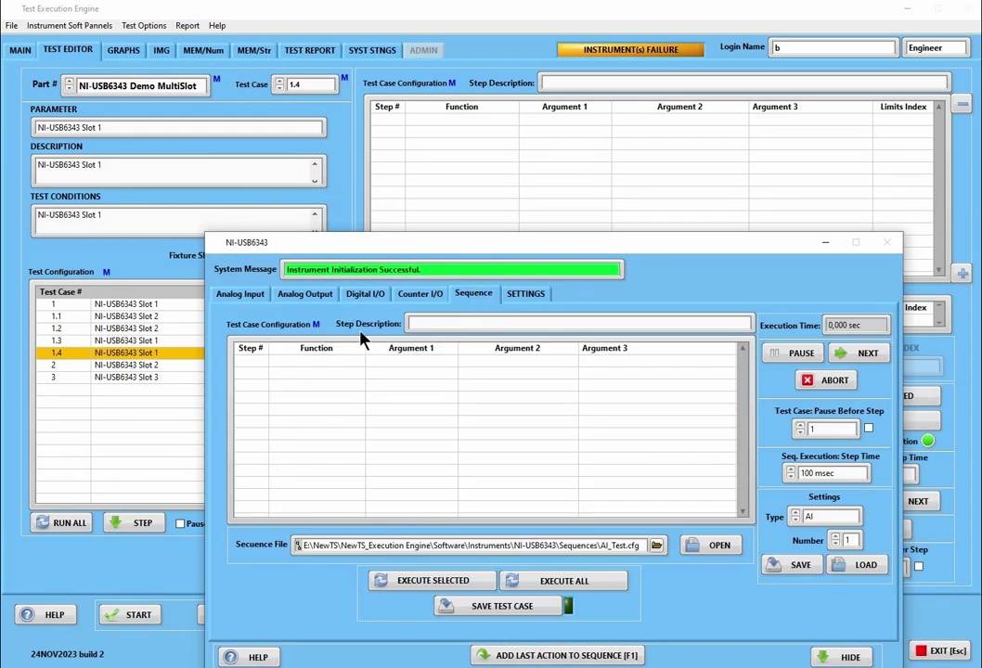
{"action": "left_click", "coordinate": [584, 193]}
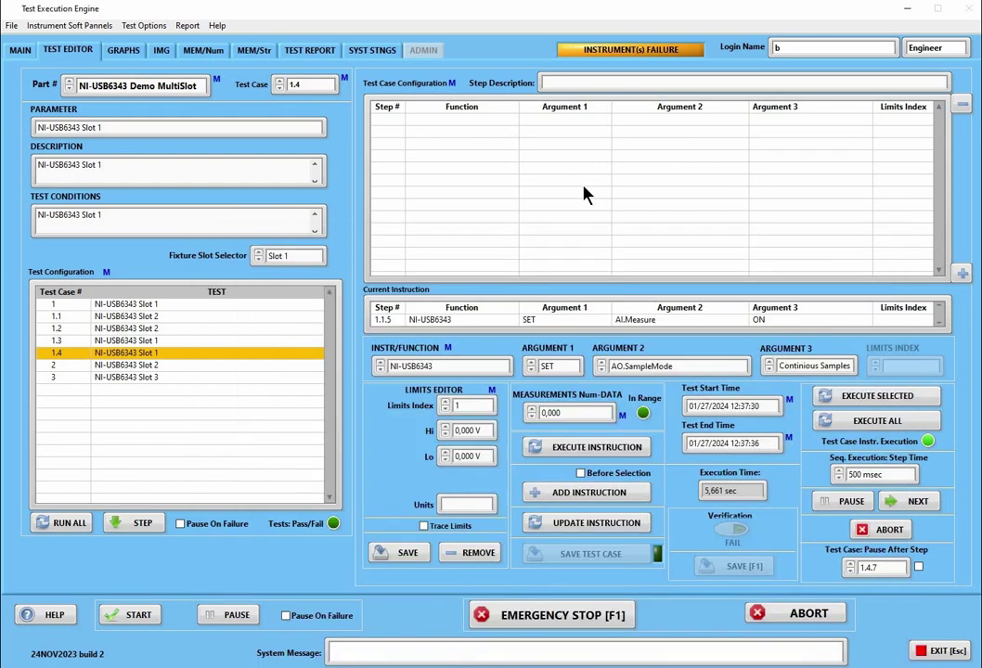
{"action": "right_click", "coordinate": [584, 194]}
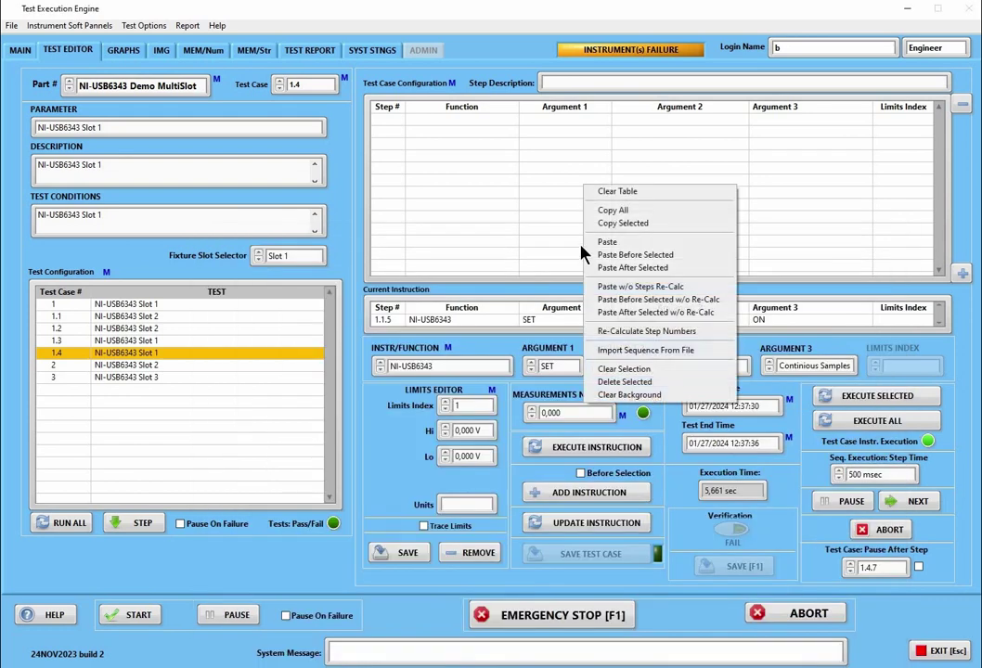
Import sequence file AI_Test.cfg and insert its steps at the top of test case 1.4
{"action": "left_click", "coordinate": [624, 352]}
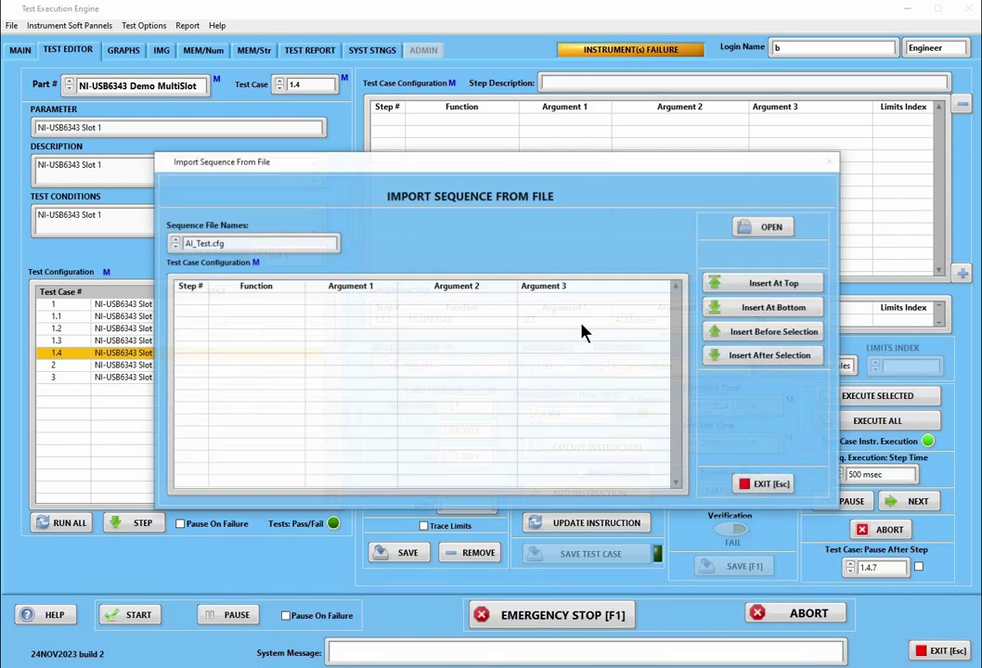
{"action": "left_click", "coordinate": [290, 249]}
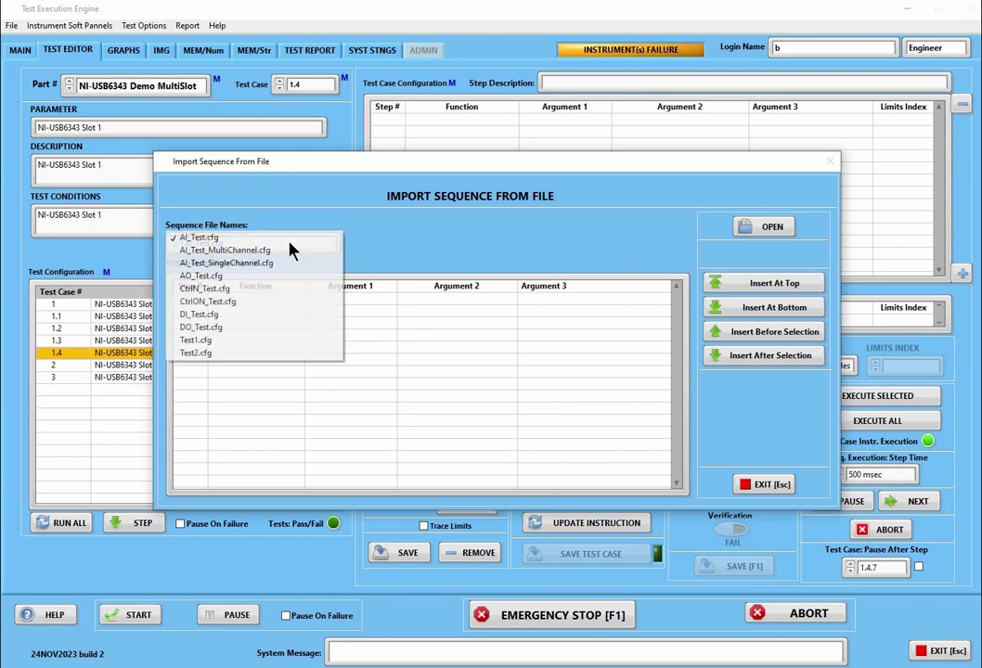
{"action": "left_click", "coordinate": [225, 243]}
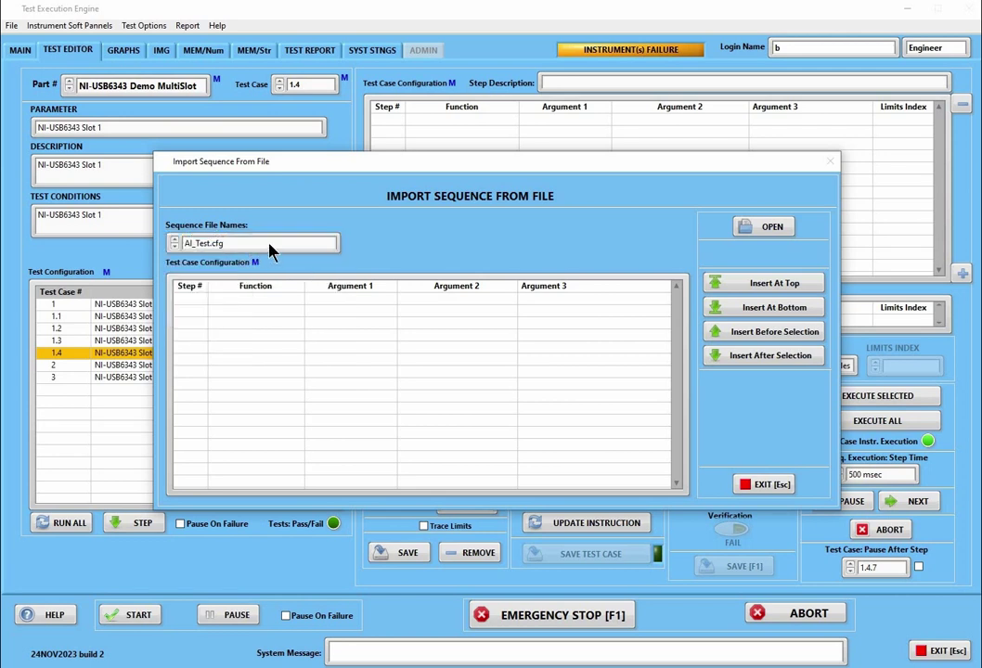
{"action": "left_click", "coordinate": [768, 229]}
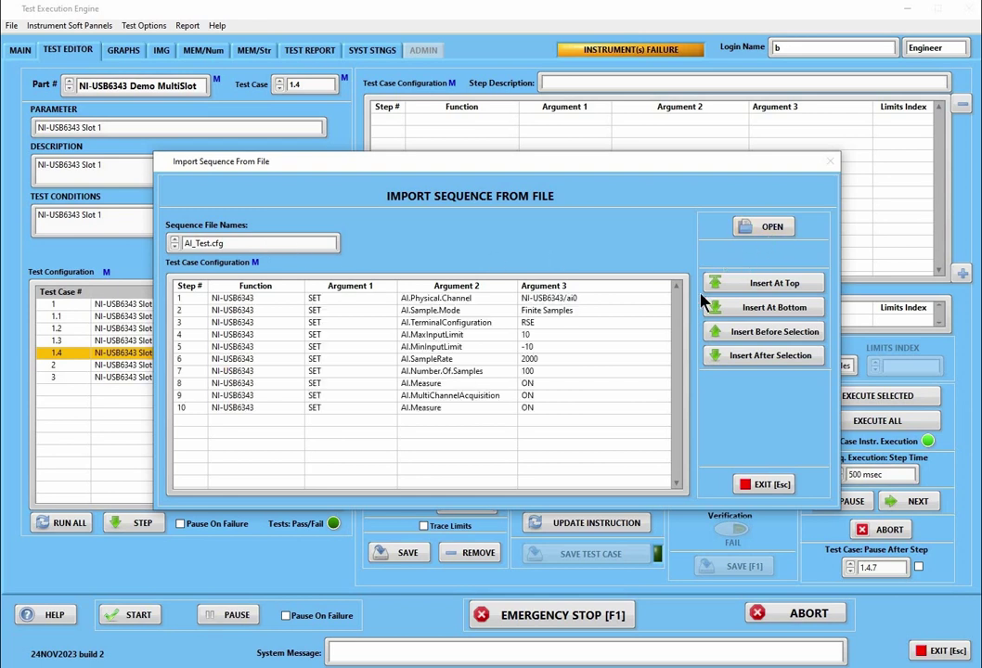
{"action": "left_click_drag", "start_coordinate": [433, 173], "coordinate": [537, 279]}
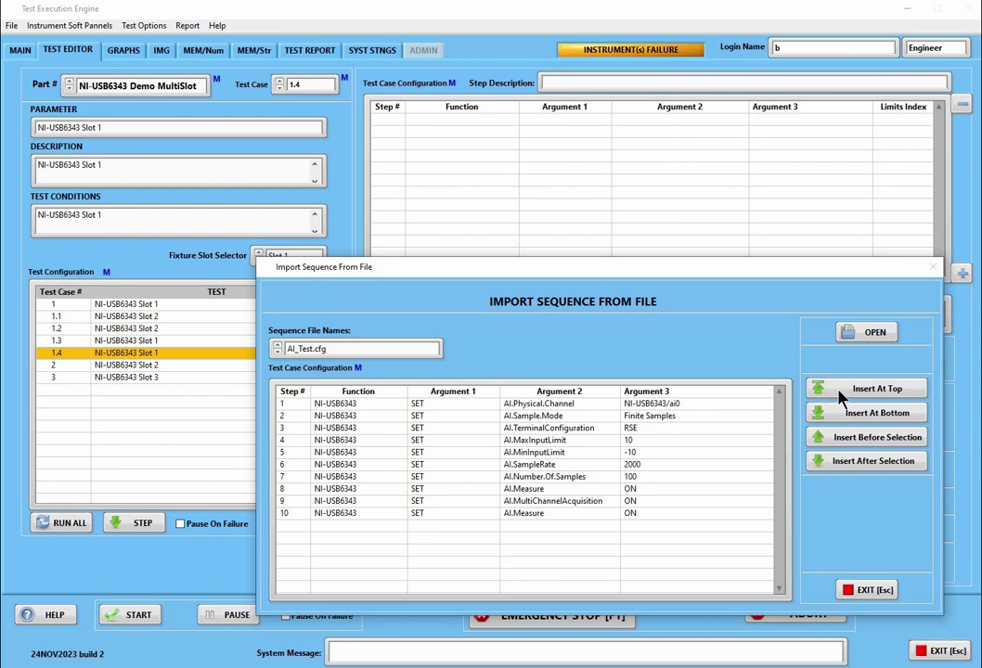
{"action": "left_click", "coordinate": [840, 396]}
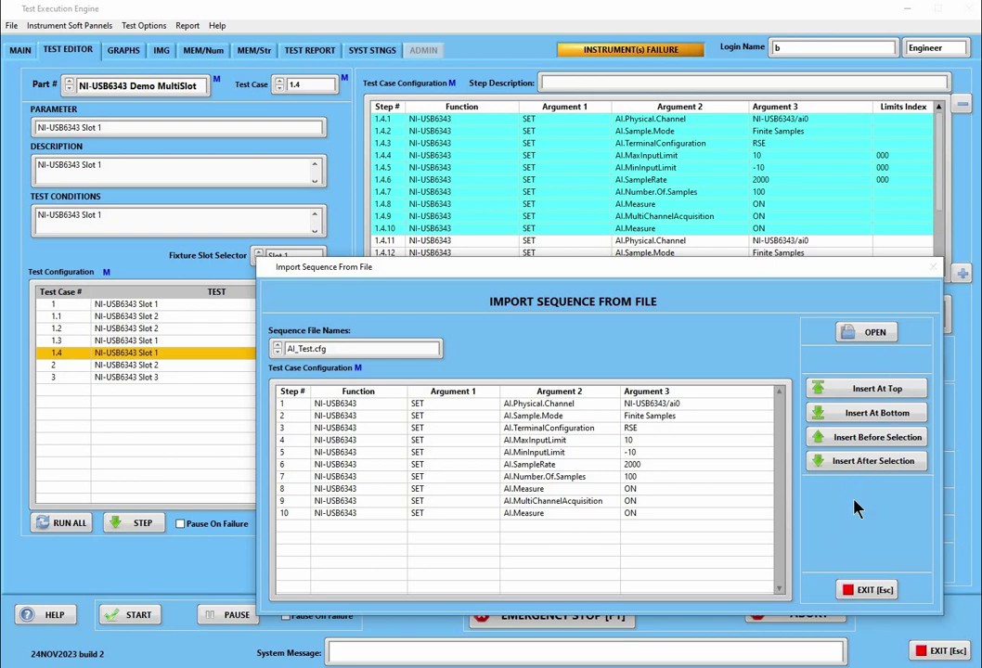
Close the import window and switch to test case 1, ignoring unsaved changes
{"action": "left_click", "coordinate": [865, 593]}
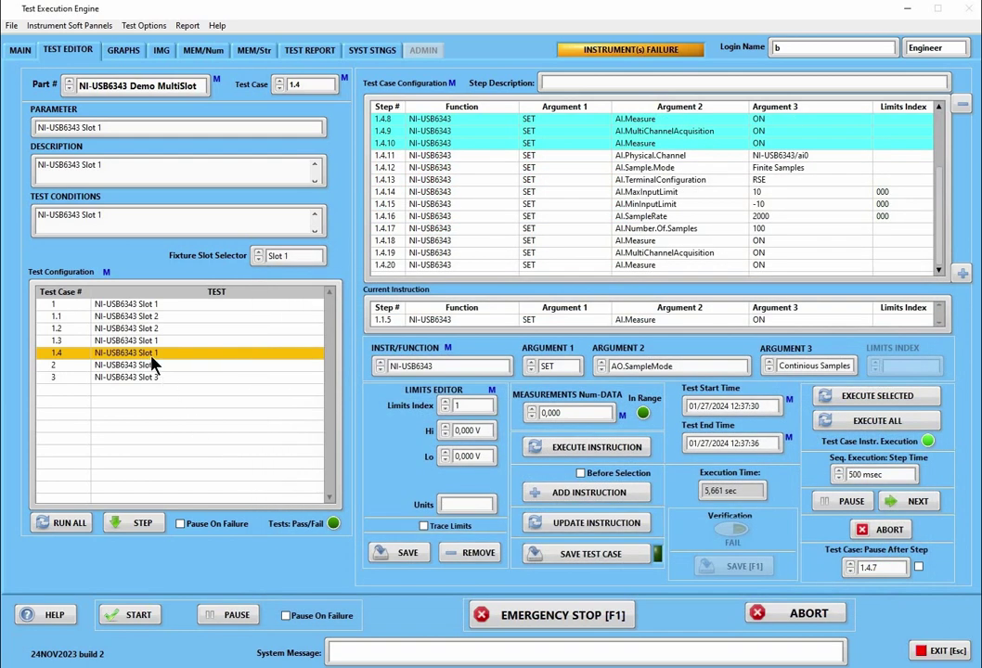
{"action": "right_click", "coordinate": [153, 362]}
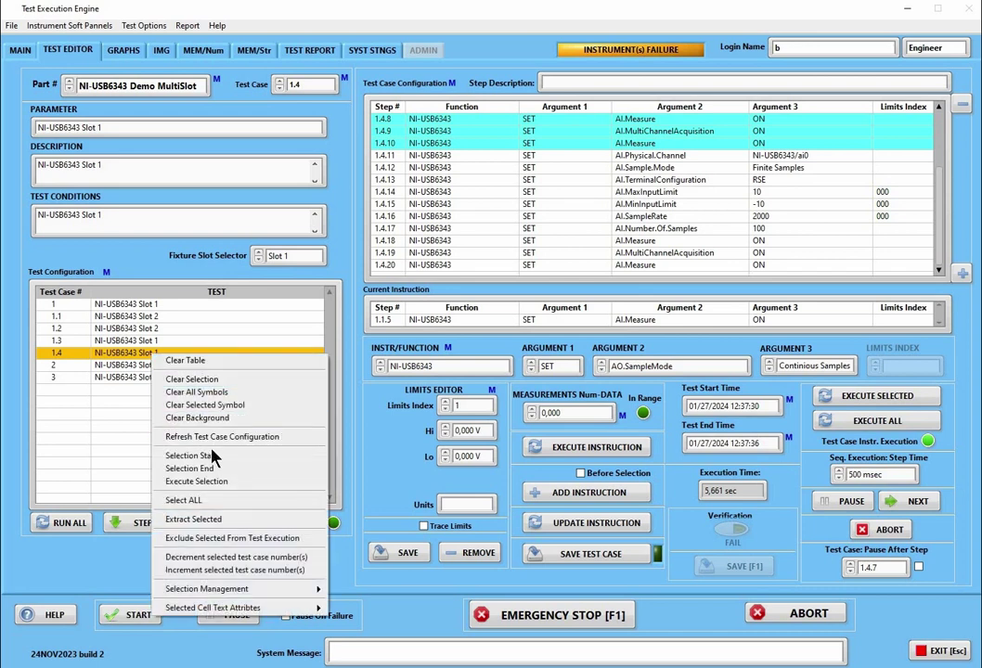
{"action": "left_click", "coordinate": [177, 395]}
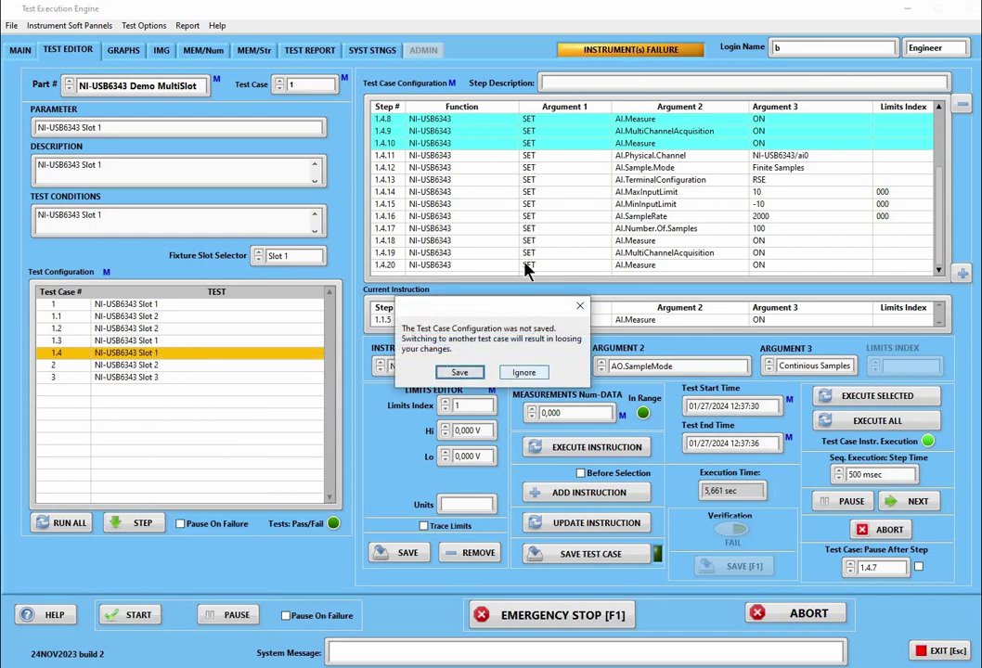
{"action": "left_click", "coordinate": [433, 314]}
Clear the cyan background highlighting from the step table
{"action": "right_click", "coordinate": [534, 216]}
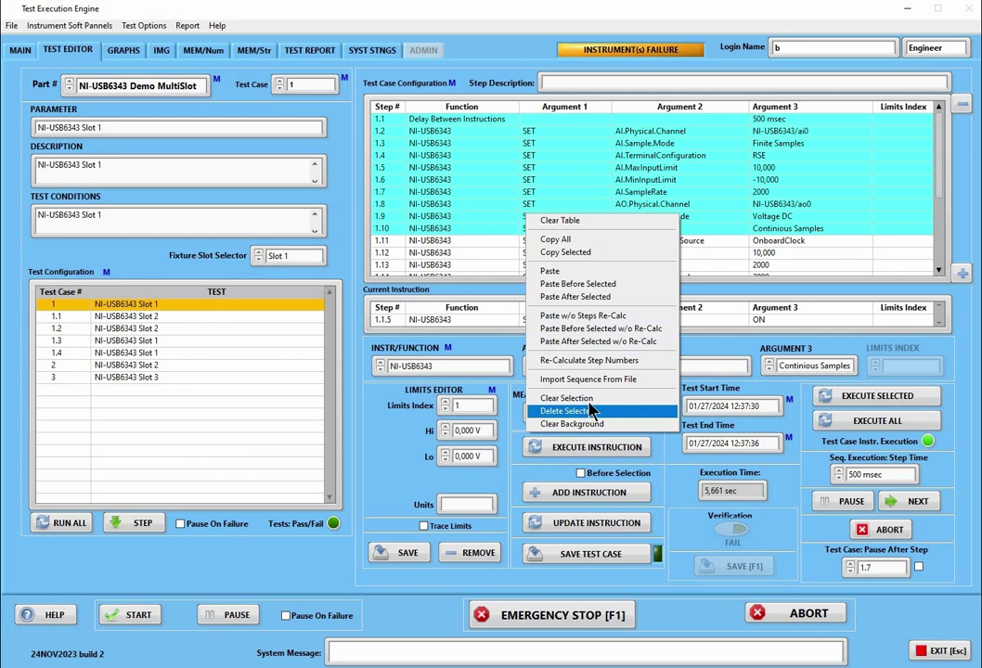
{"action": "left_click", "coordinate": [519, 308]}
{"action": "right_click", "coordinate": [518, 230]}
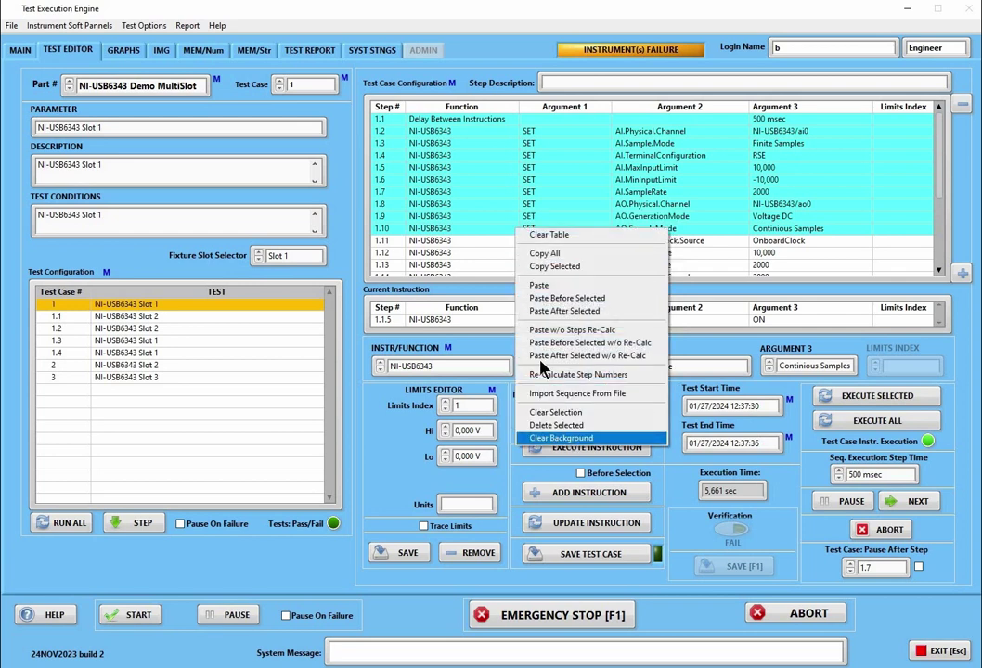
{"action": "left_click", "coordinate": [563, 438]}
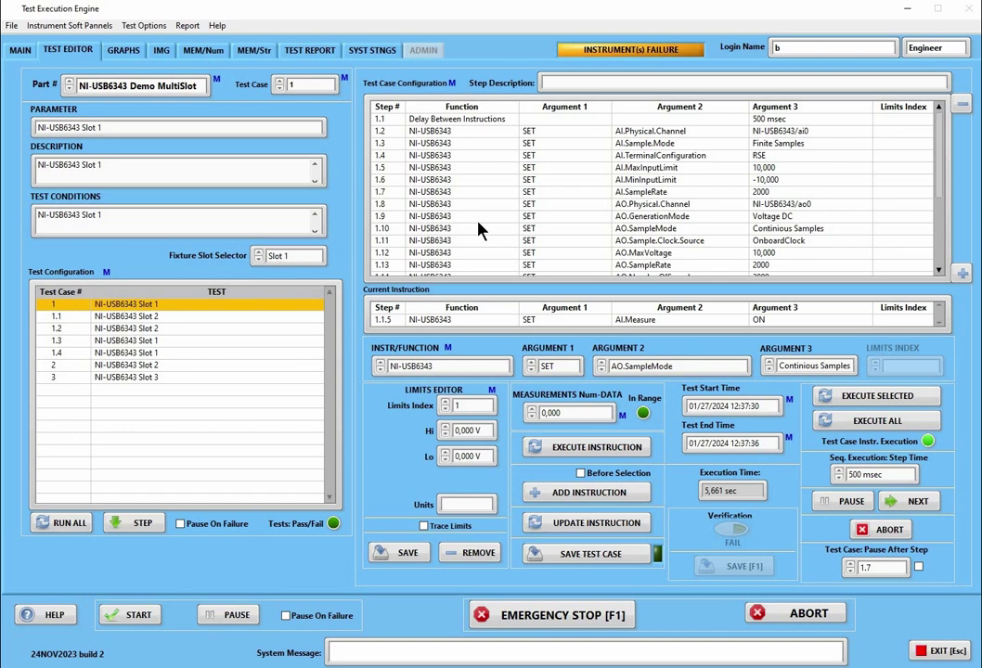
{"action": "scroll", "coordinate": [482, 231], "scroll_direction": "down", "scroll_amount": 3}
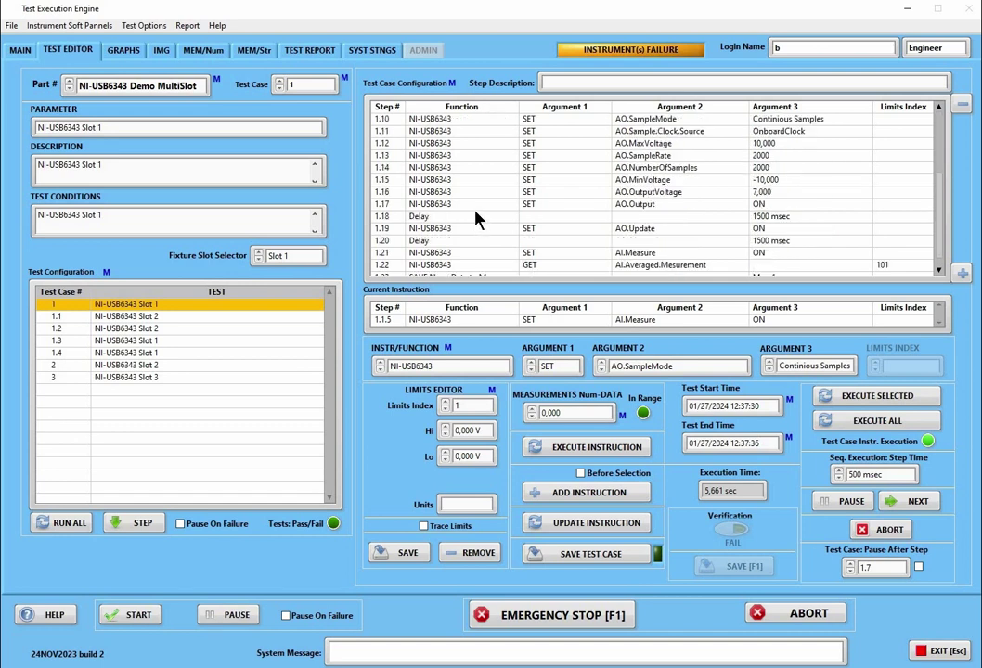
{"action": "right_click", "coordinate": [477, 218]}
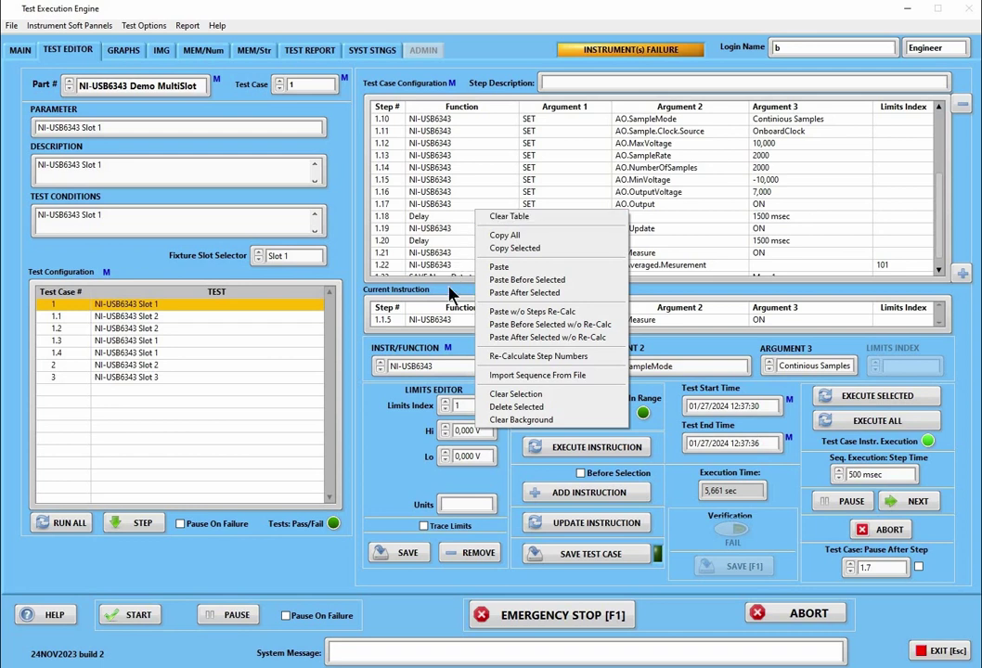
{"action": "left_click", "coordinate": [391, 438]}
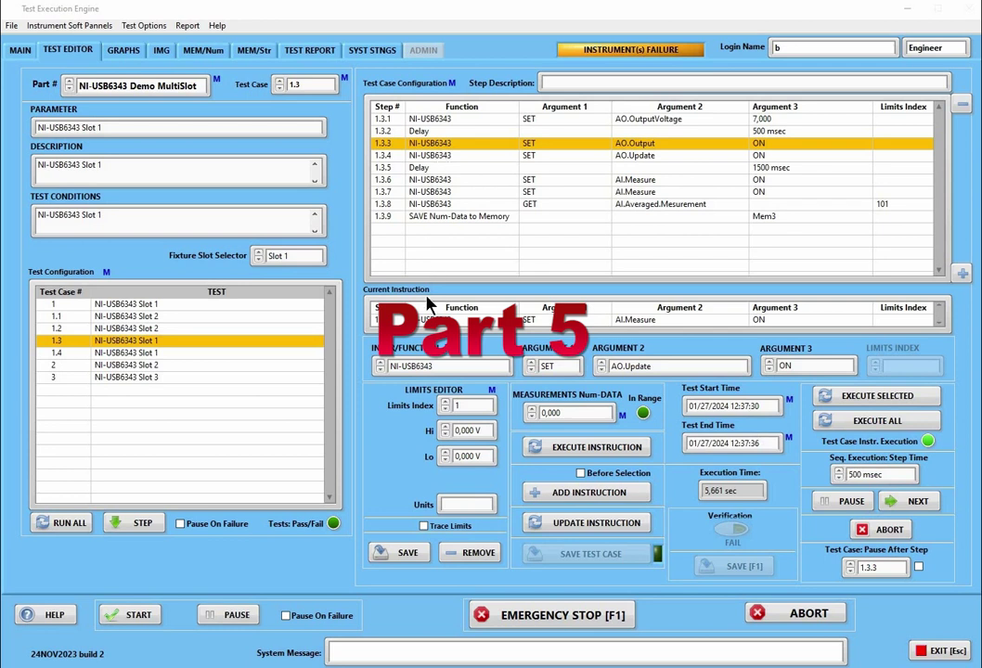
Open test case 1.4 and load step 1.4.3 into the instruction editor
{"action": "right_click", "coordinate": [437, 370]}
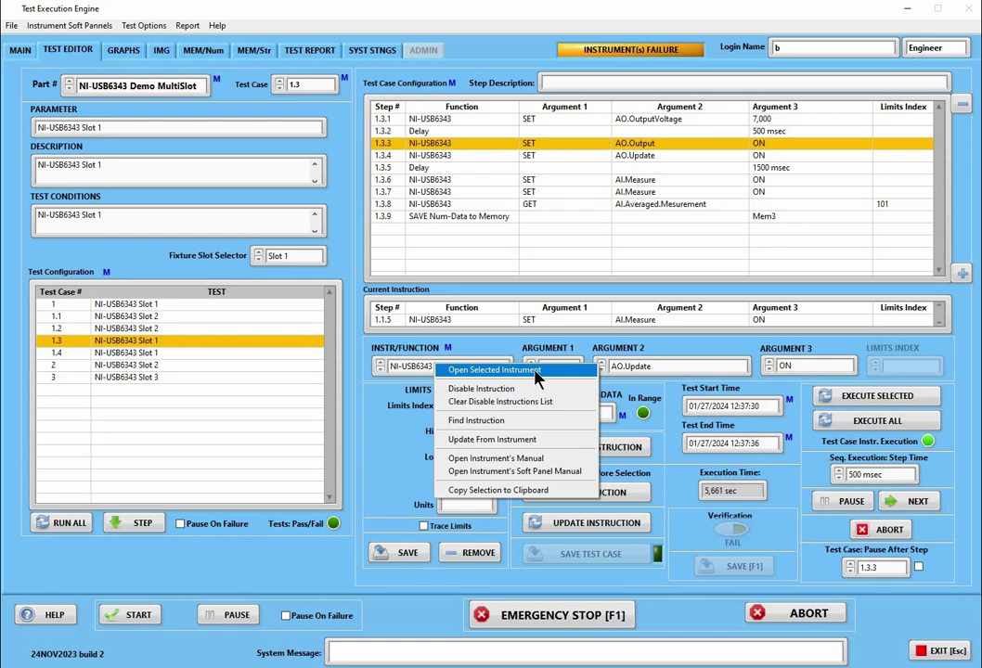
{"action": "left_click", "coordinate": [72, 355]}
{"action": "left_click", "coordinate": [73, 354]}
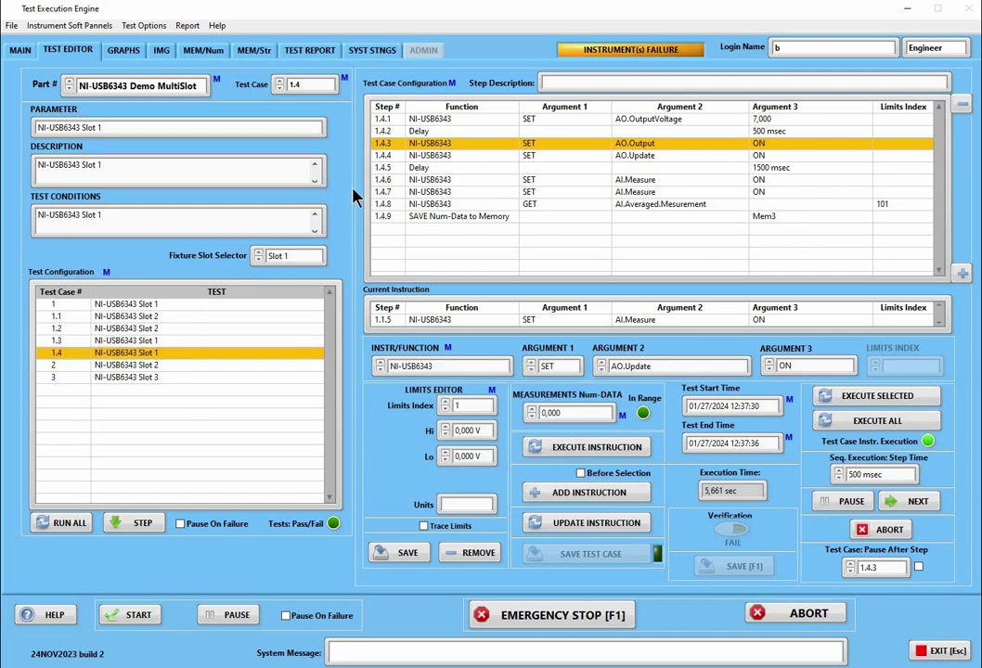
{"action": "left_click", "coordinate": [385, 149]}
Check the Argument 3 and Argument 2 choices, keeping ON and leaving both unchanged
{"action": "left_click", "coordinate": [803, 367]}
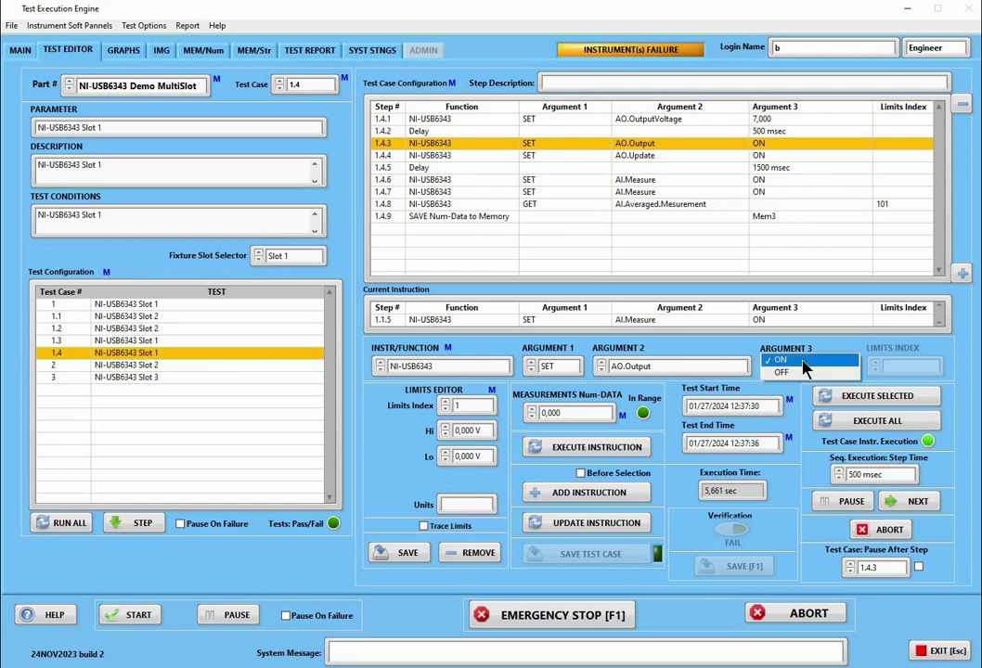
{"action": "left_click", "coordinate": [691, 364]}
{"action": "left_click", "coordinate": [685, 368]}
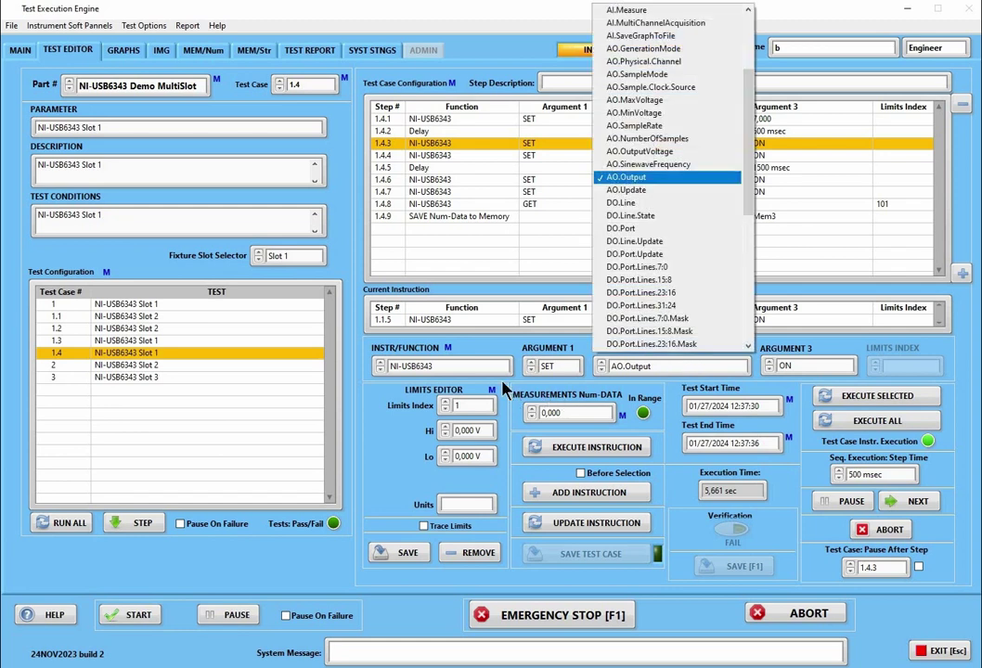
{"action": "left_click", "coordinate": [413, 397]}
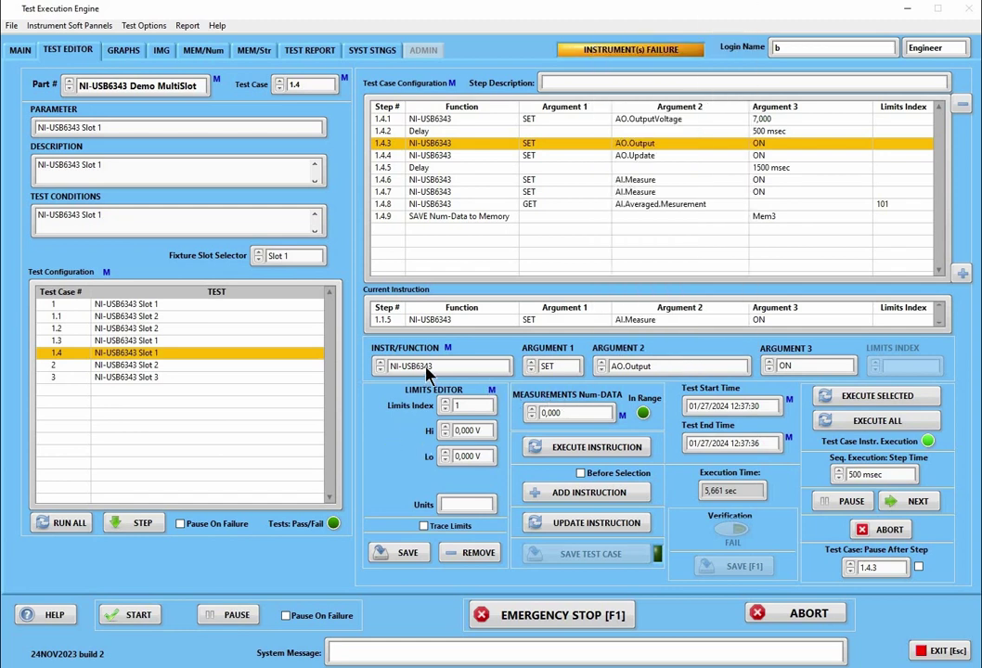
{"action": "right_click", "coordinate": [427, 367]}
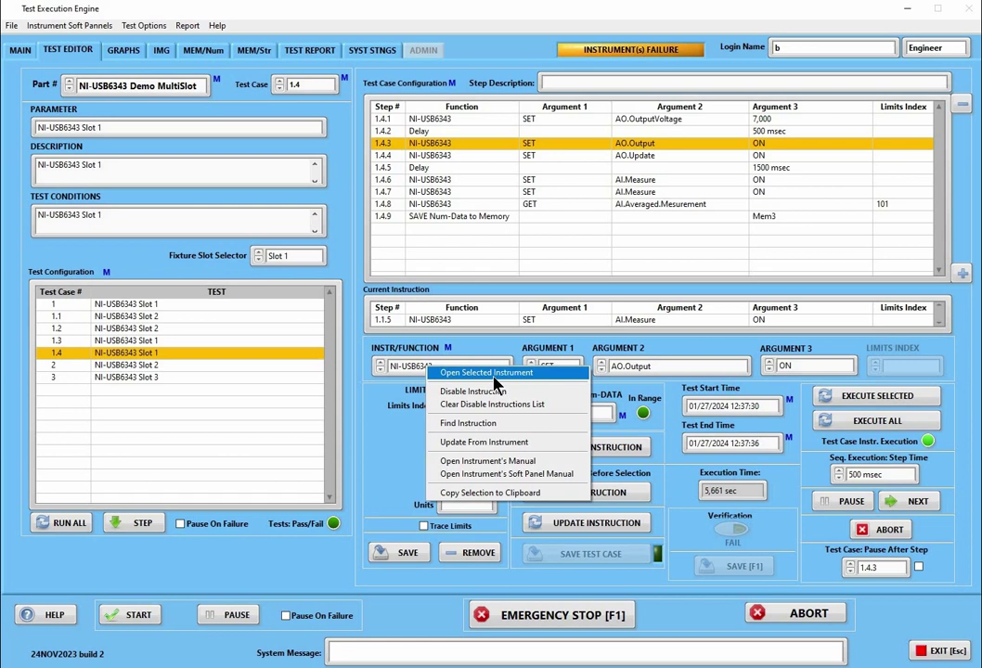
{"action": "left_click", "coordinate": [490, 375]}
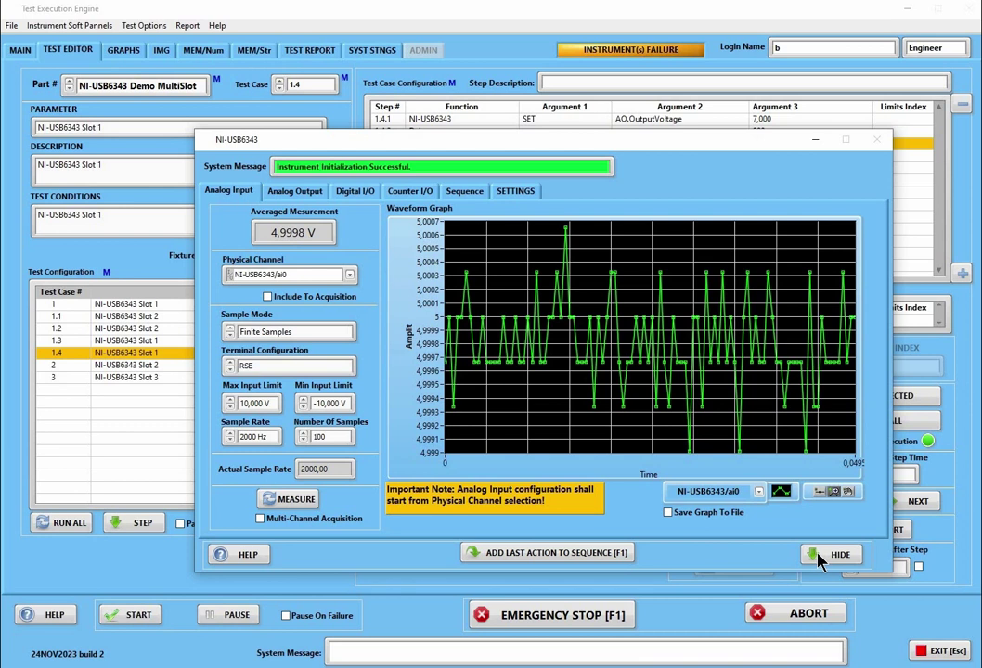
{"action": "left_click", "coordinate": [820, 555]}
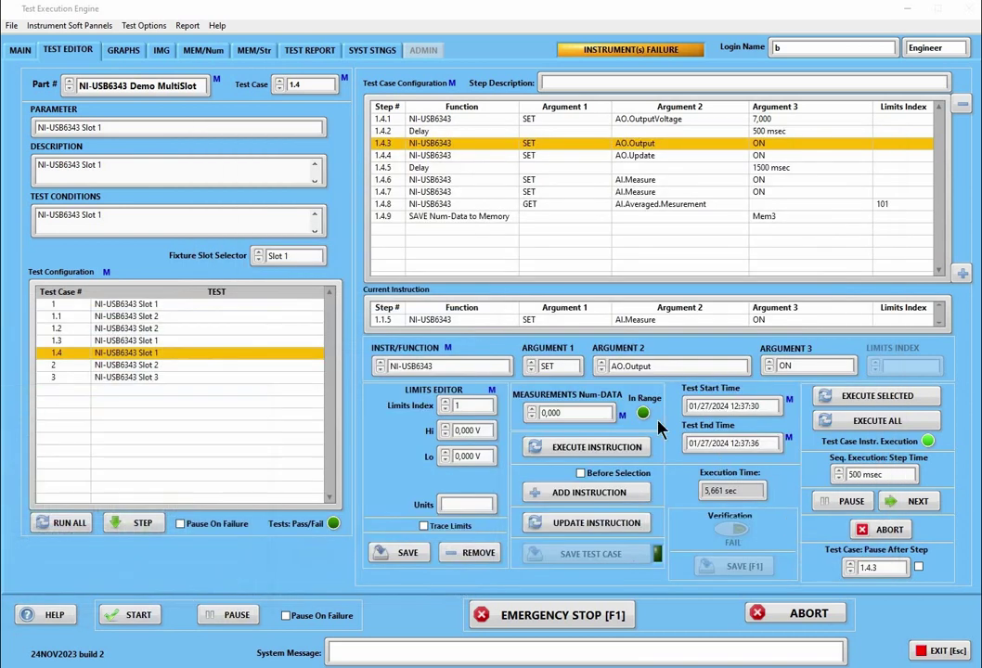
{"action": "left_click", "coordinate": [486, 367]}
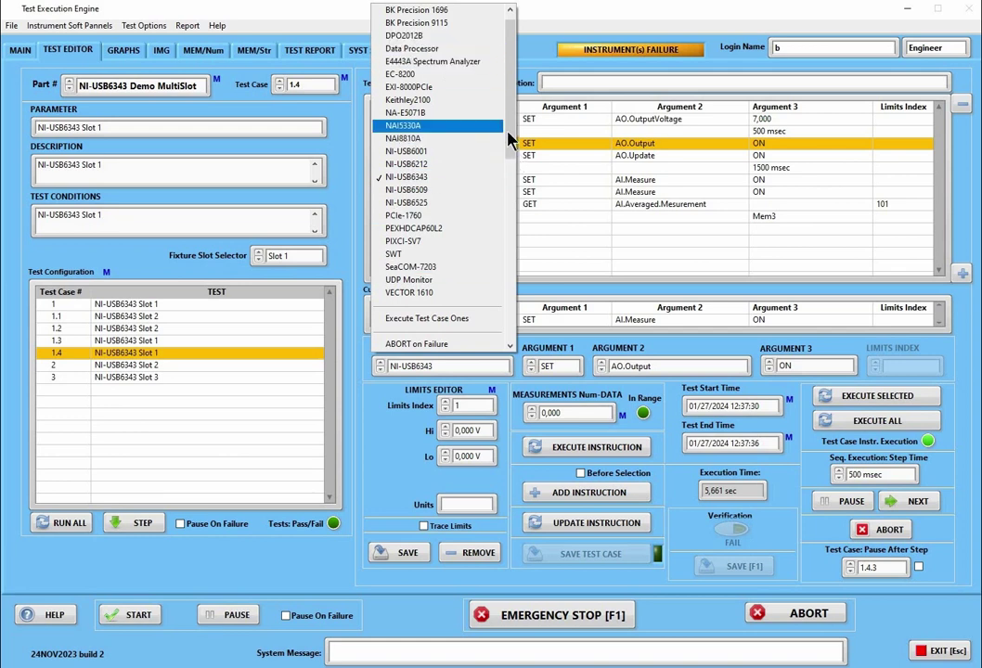
{"action": "scroll", "coordinate": [399, 484], "scroll_direction": "down", "scroll_amount": 3}
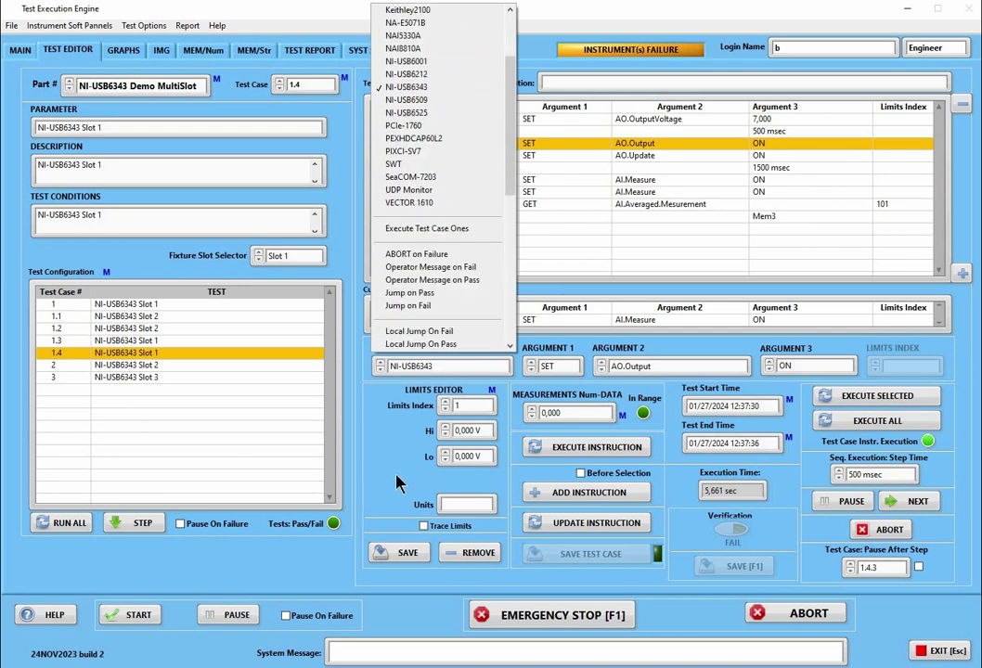
{"action": "scroll", "coordinate": [399, 484], "scroll_direction": "down", "scroll_amount": 8}
{"action": "left_click", "coordinate": [399, 483]}
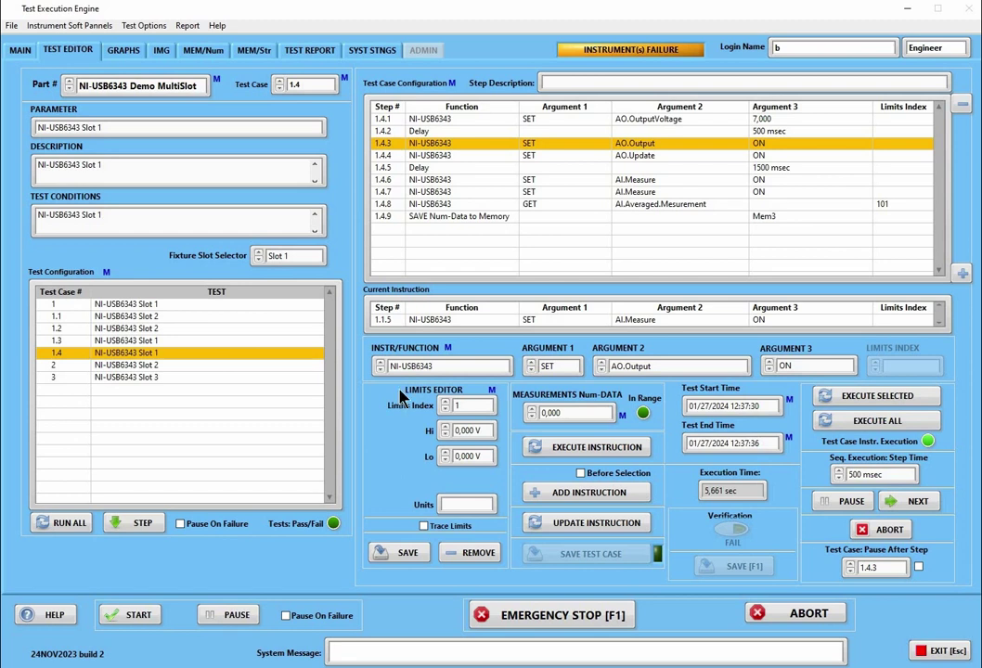
{"action": "right_click", "coordinate": [429, 370]}
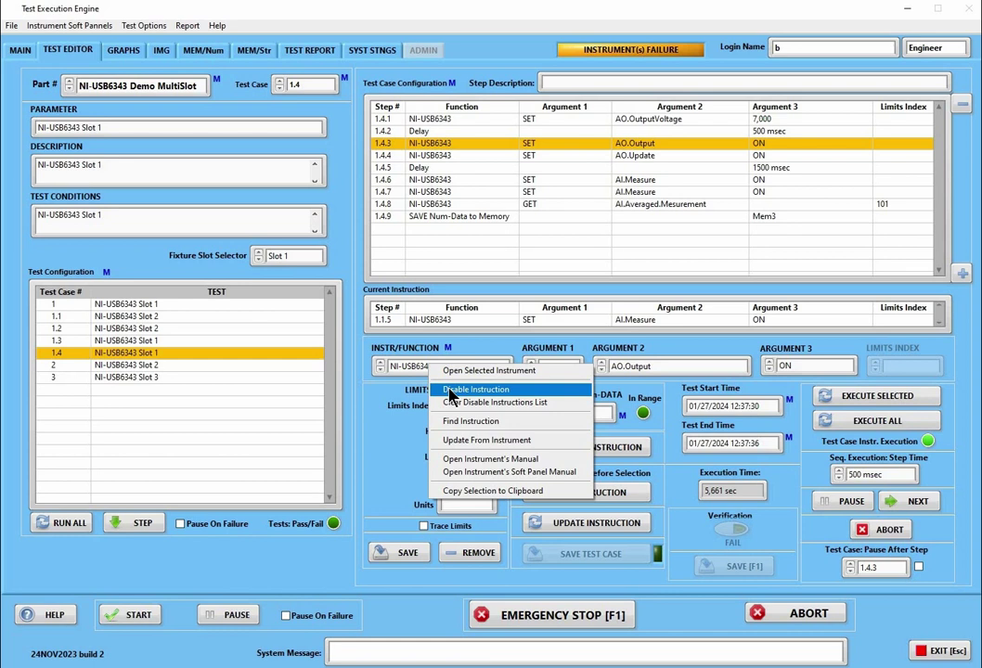
{"action": "left_click", "coordinate": [451, 392]}
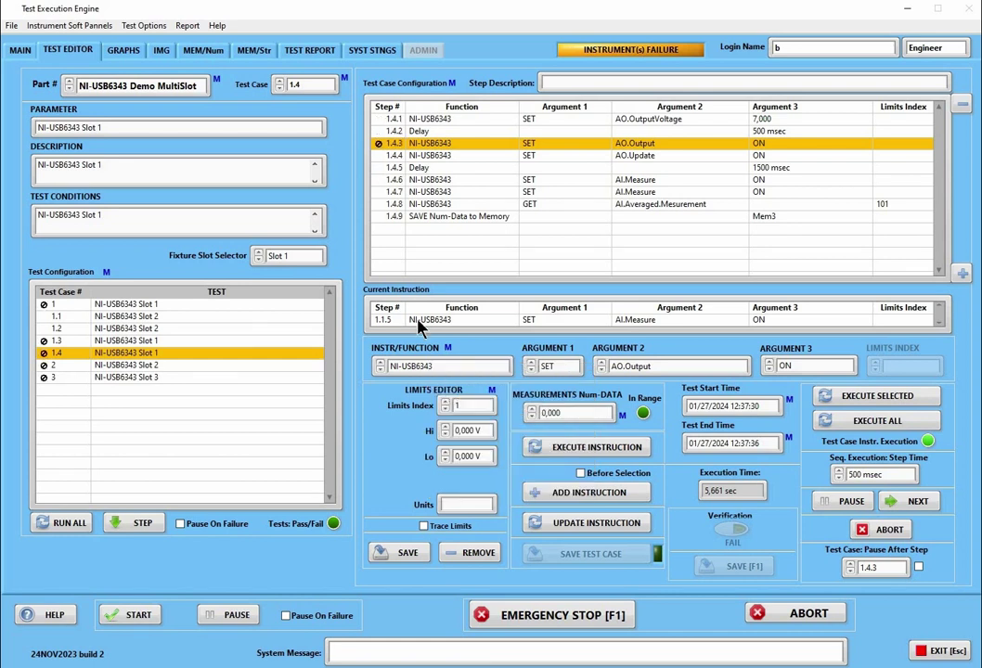
{"action": "left_click", "coordinate": [67, 343]}
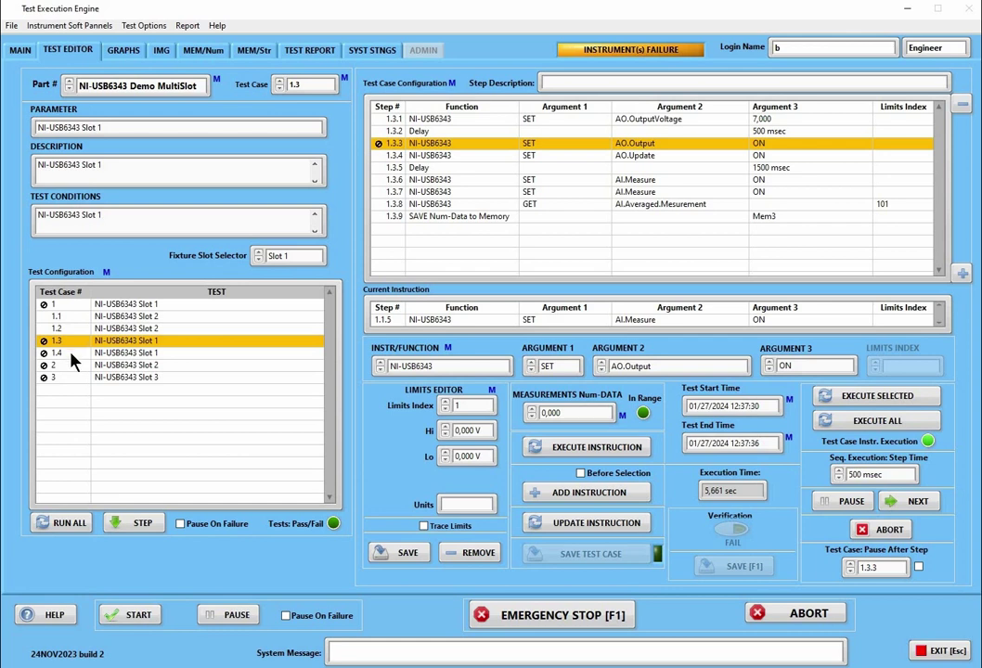
{"action": "left_click", "coordinate": [70, 354]}
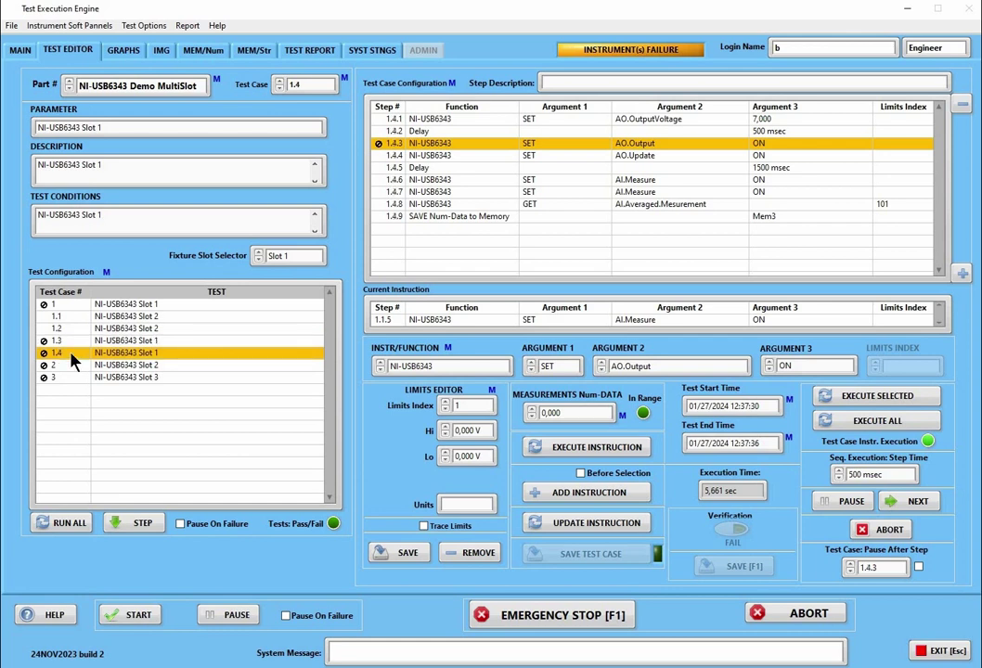
{"action": "right_click", "coordinate": [452, 365]}
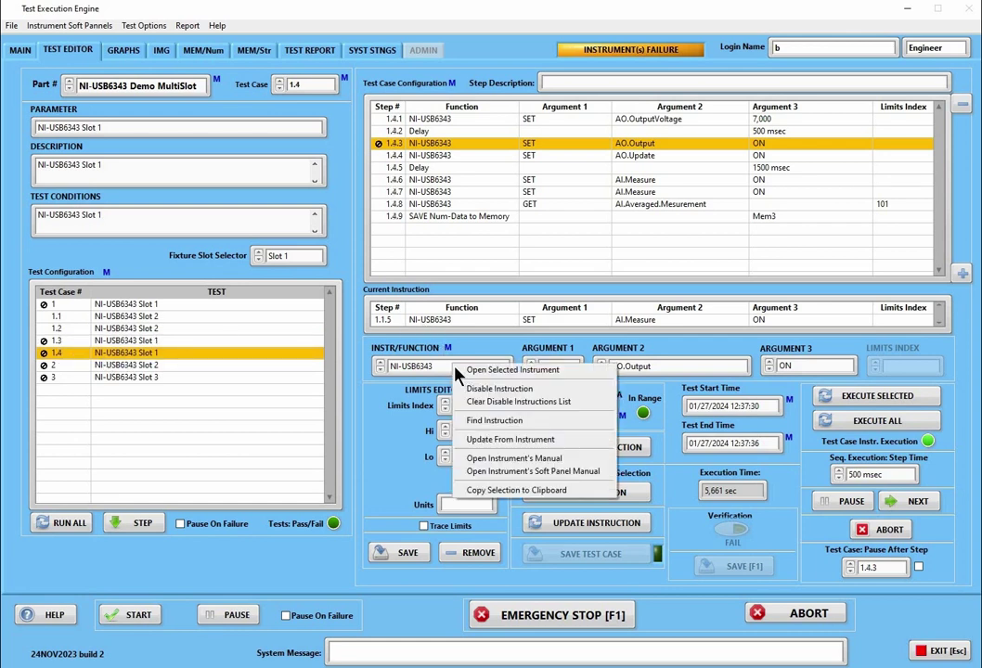
{"action": "left_click", "coordinate": [483, 404]}
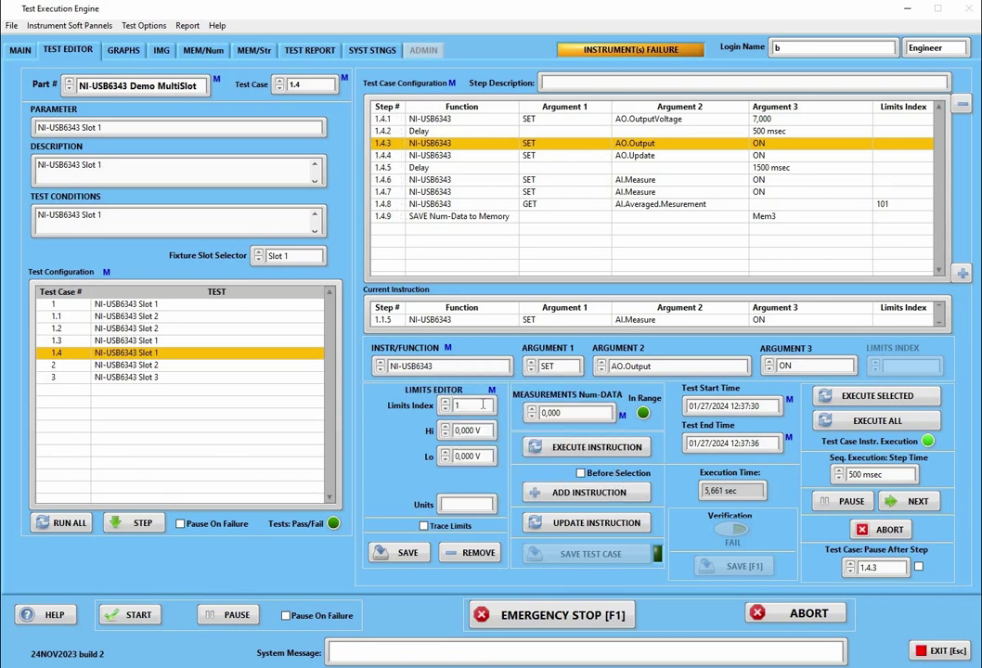
Open test case 1.1 and load step 1.1.3 into the instruction editor
{"action": "right_click", "coordinate": [465, 368]}
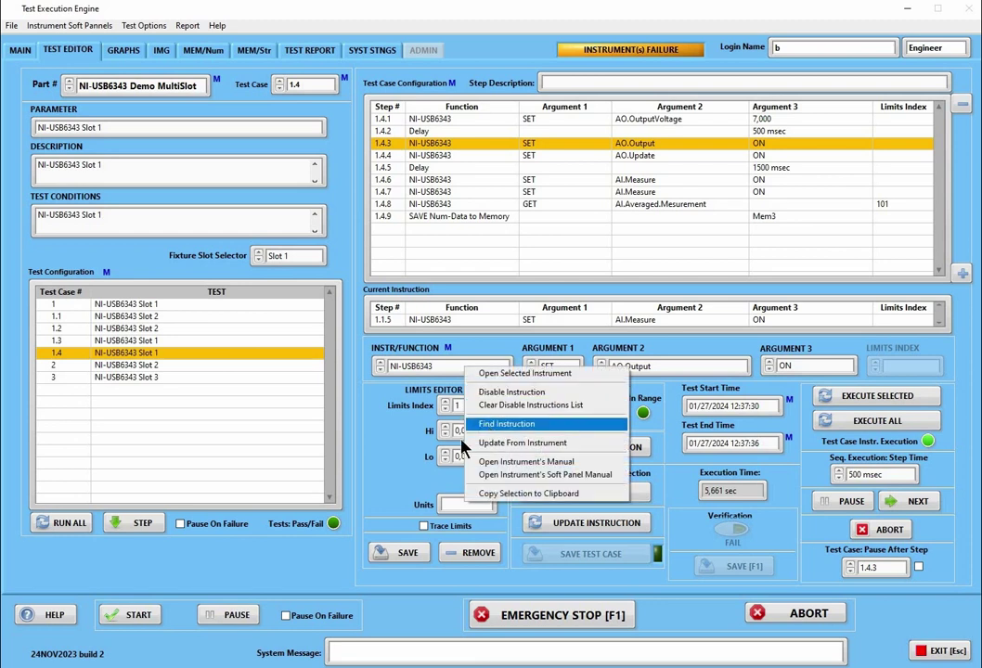
{"action": "left_click", "coordinate": [371, 438]}
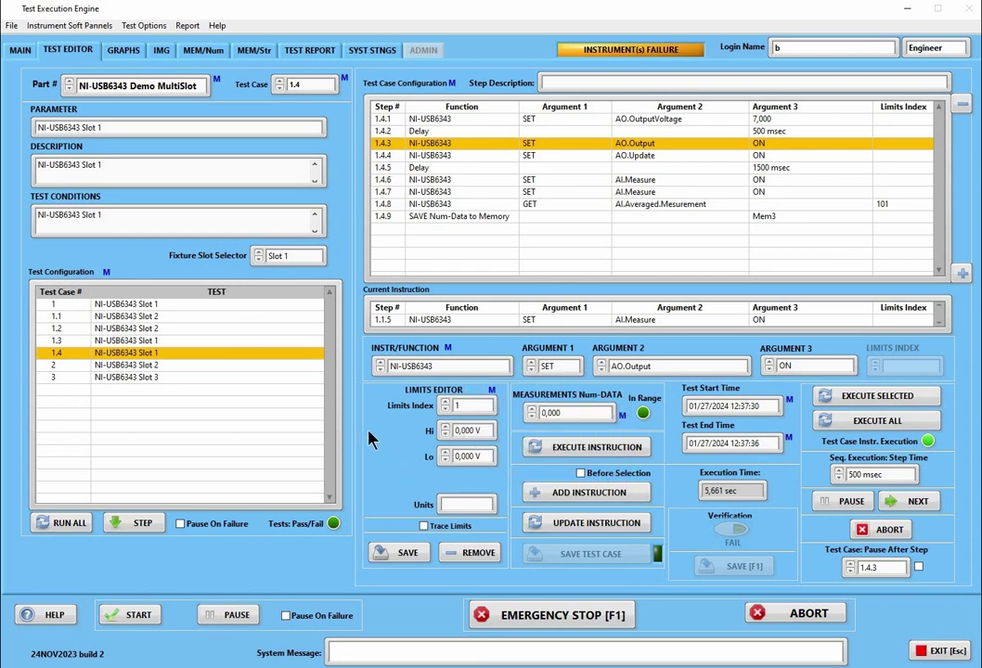
{"action": "left_click", "coordinate": [96, 317]}
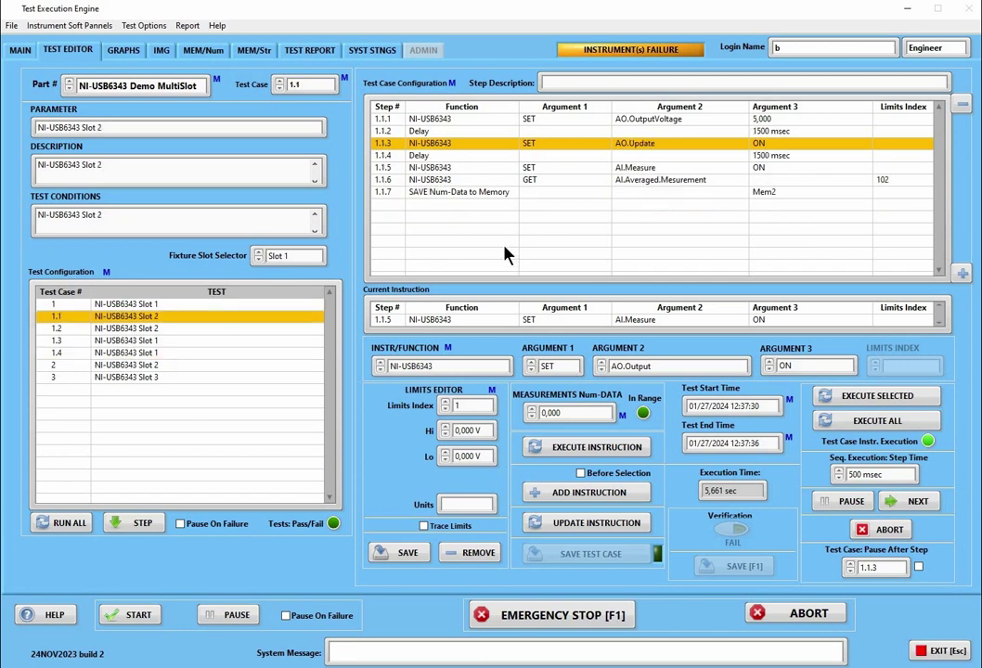
{"action": "left_click", "coordinate": [418, 145]}
Keep the SET, AO.Update, ON arguments and find all test cases using this instruction
{"action": "left_click", "coordinate": [563, 368]}
{"action": "left_click", "coordinate": [565, 370]}
{"action": "left_click", "coordinate": [650, 369]}
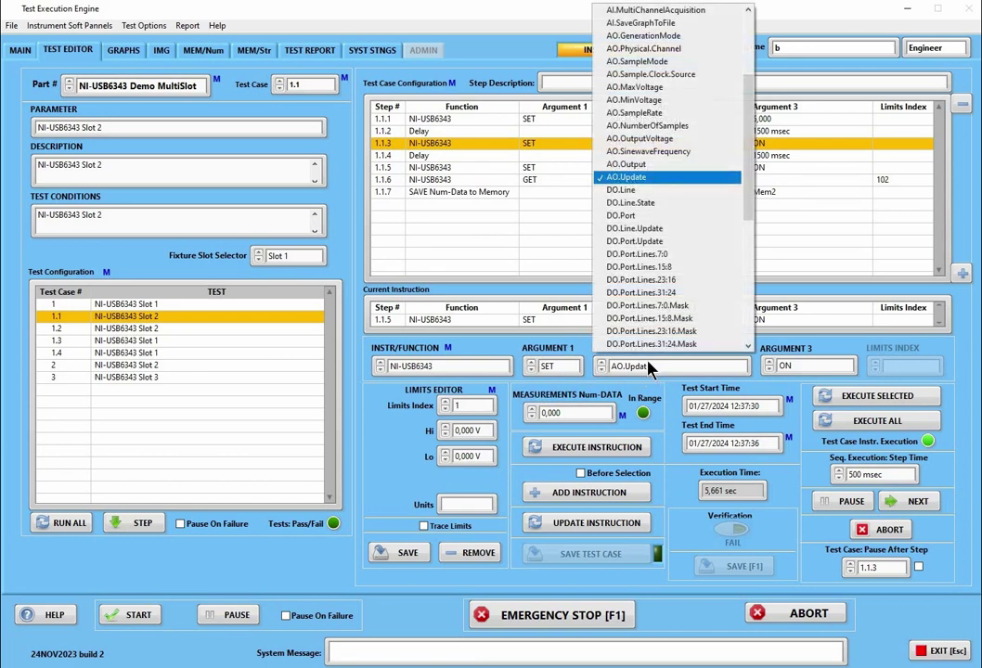
{"action": "scroll", "coordinate": [745, 384], "scroll_direction": "down", "scroll_amount": 9}
{"action": "left_click", "coordinate": [761, 381]}
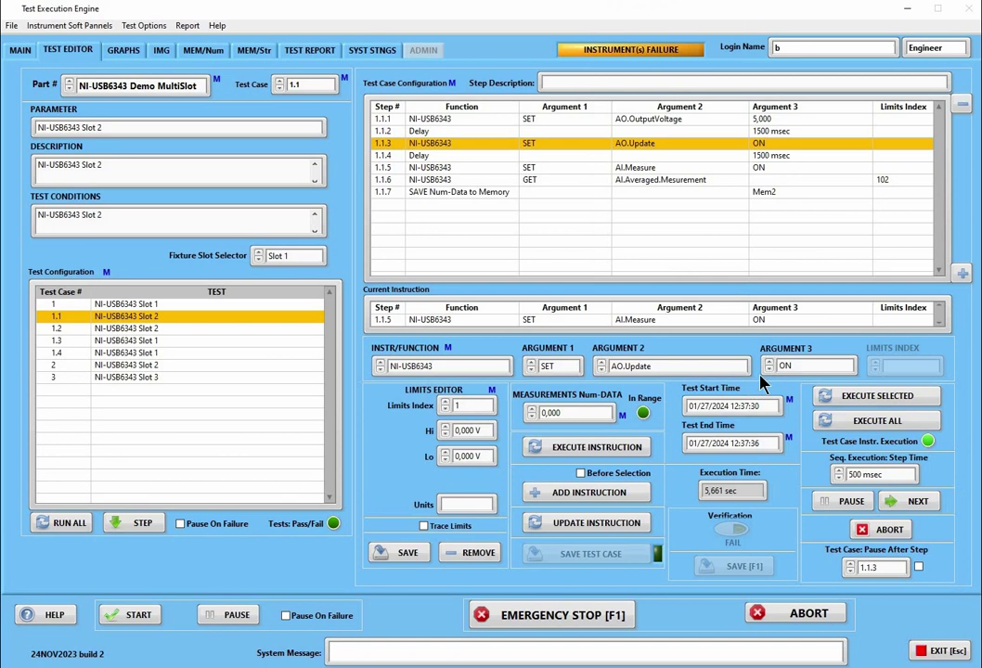
{"action": "left_click", "coordinate": [763, 369]}
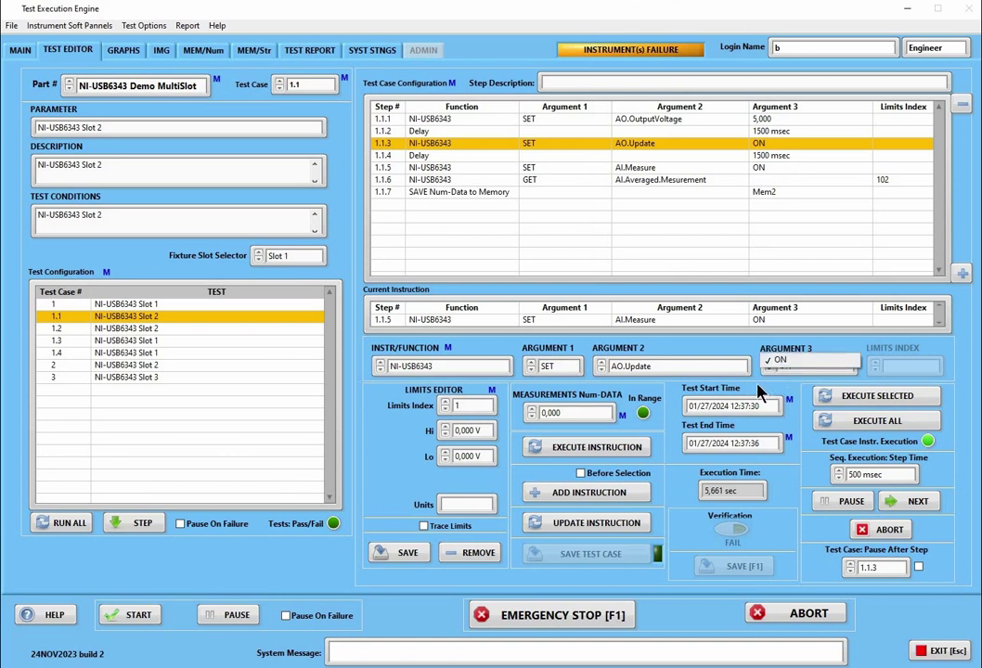
{"action": "left_click", "coordinate": [759, 393]}
{"action": "right_click", "coordinate": [476, 372]}
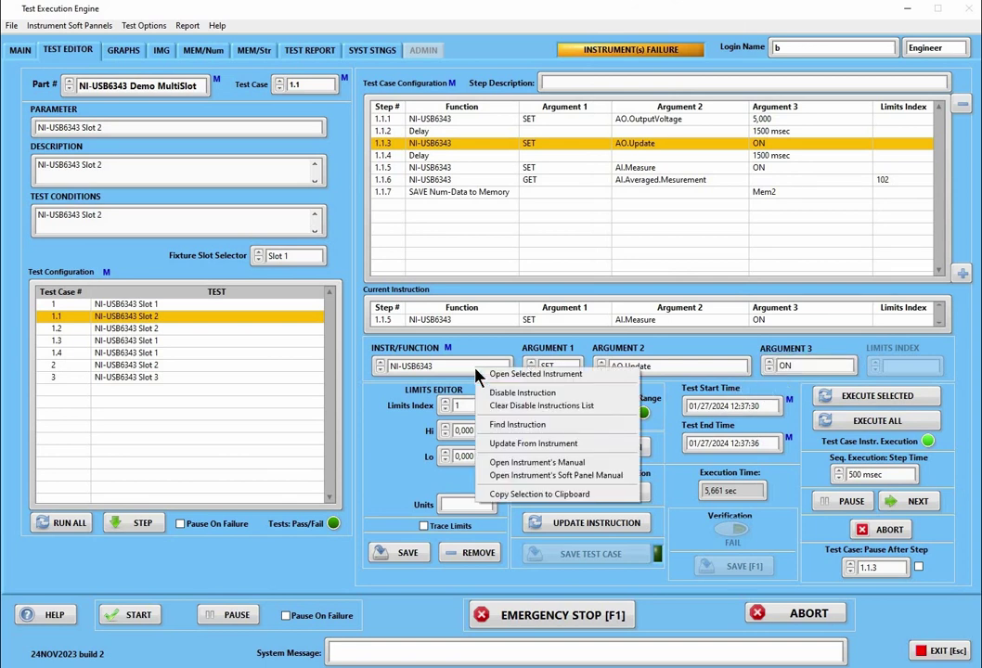
{"action": "left_click", "coordinate": [506, 425]}
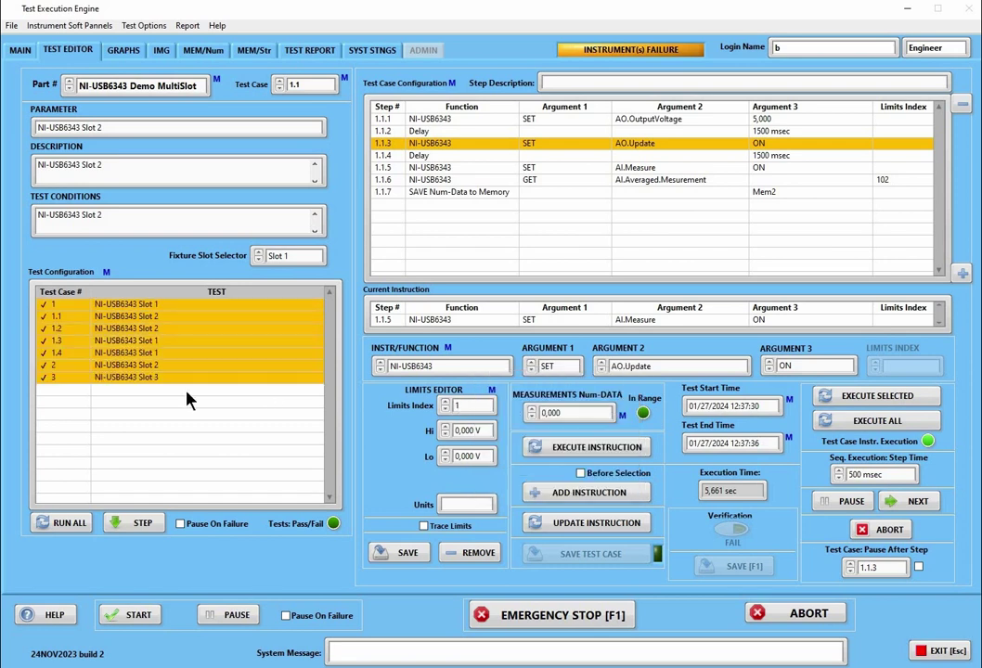
Check test cases 2 and 3, then open test case 1.2 and clear its step selection
{"action": "left_click", "coordinate": [52, 366]}
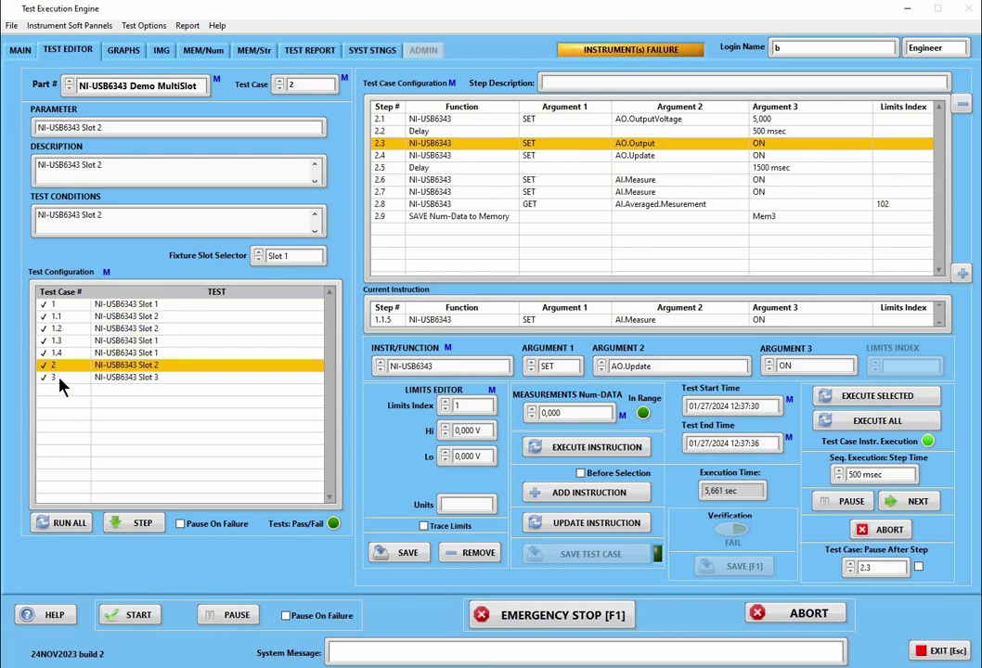
{"action": "left_click", "coordinate": [59, 379]}
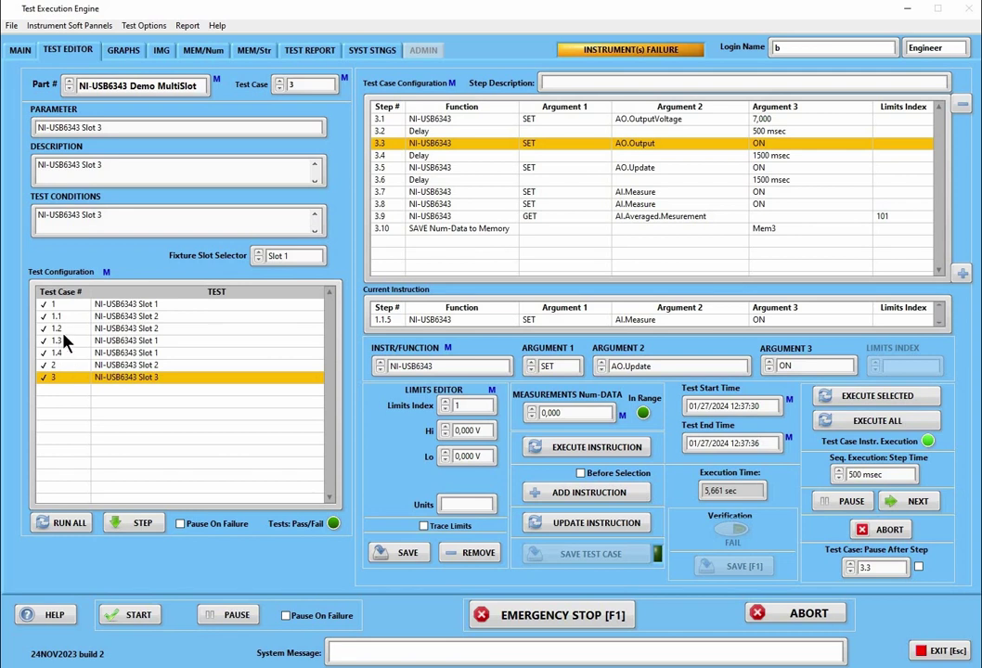
{"action": "left_click", "coordinate": [61, 330]}
{"action": "right_click", "coordinate": [373, 170]}
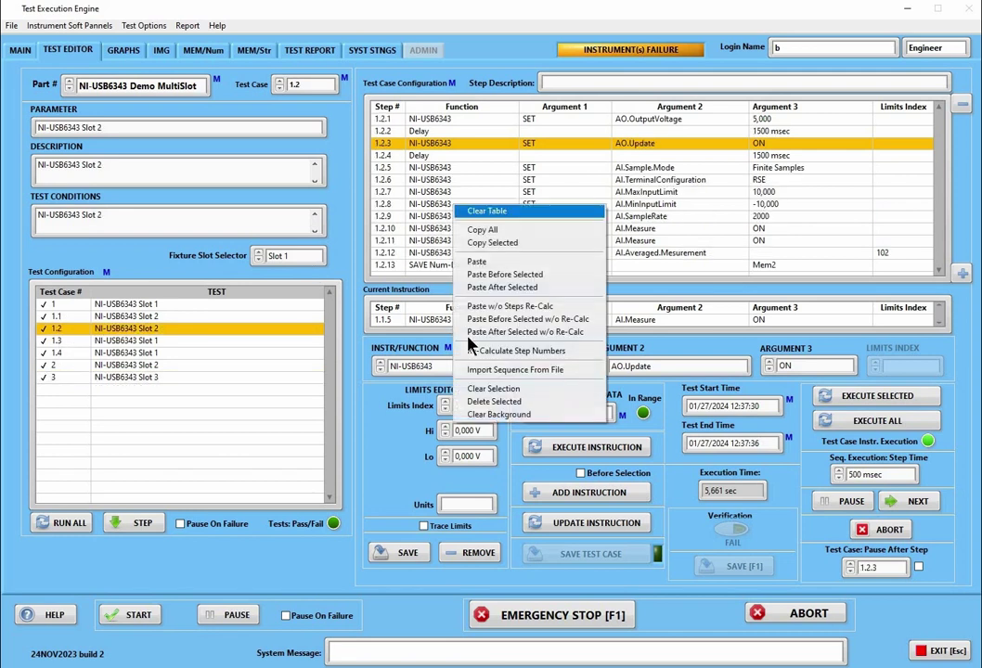
{"action": "left_click", "coordinate": [418, 323]}
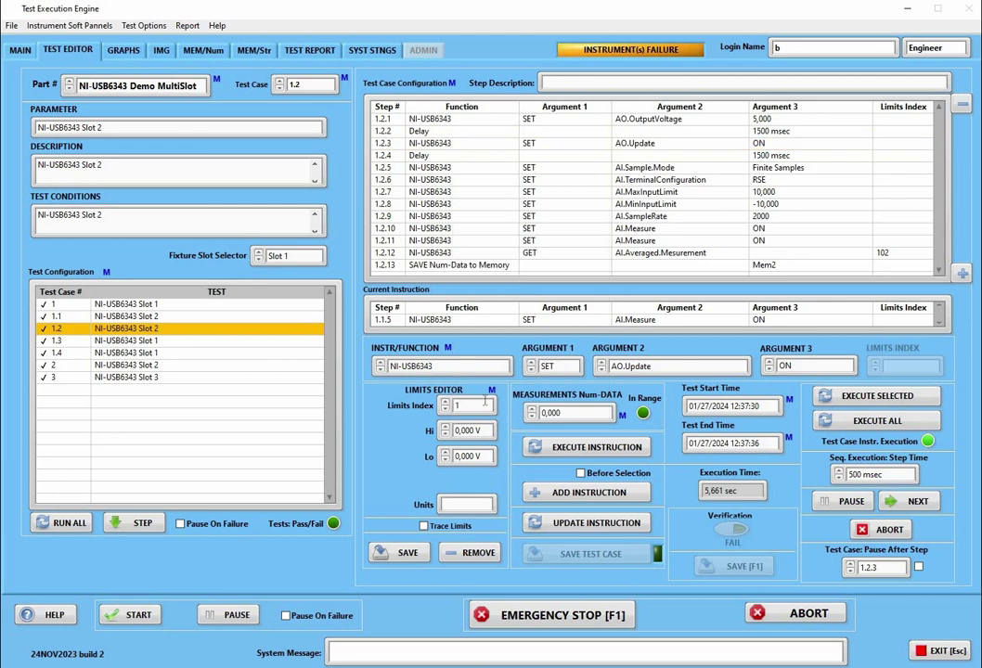
Locate the SET AO.Update ON instruction within test case 1.2 at step 1.2.3
{"action": "right_click", "coordinate": [468, 365]}
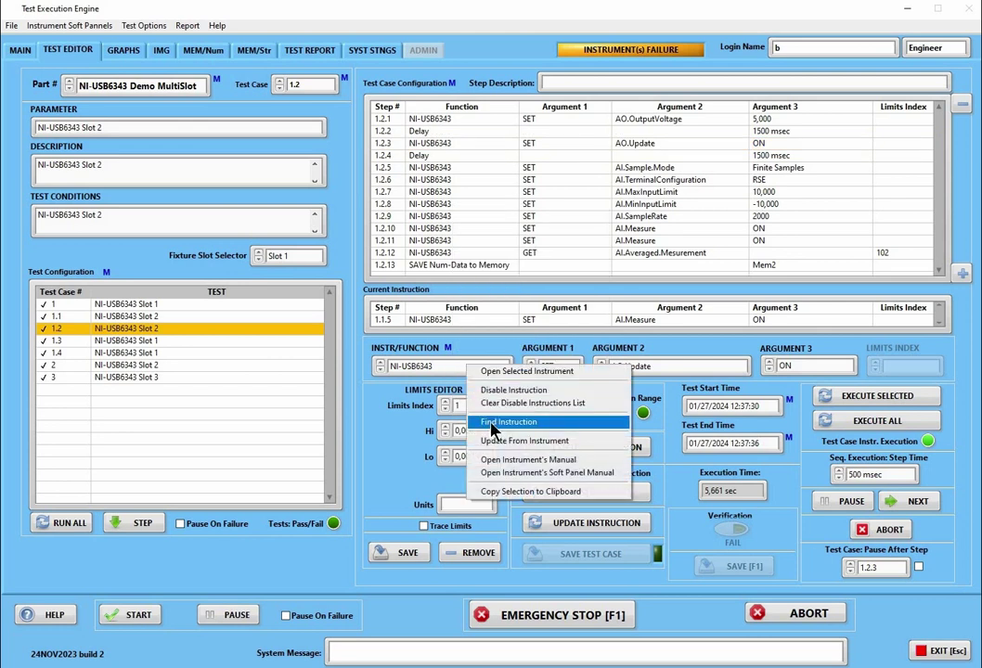
{"action": "left_click", "coordinate": [492, 422]}
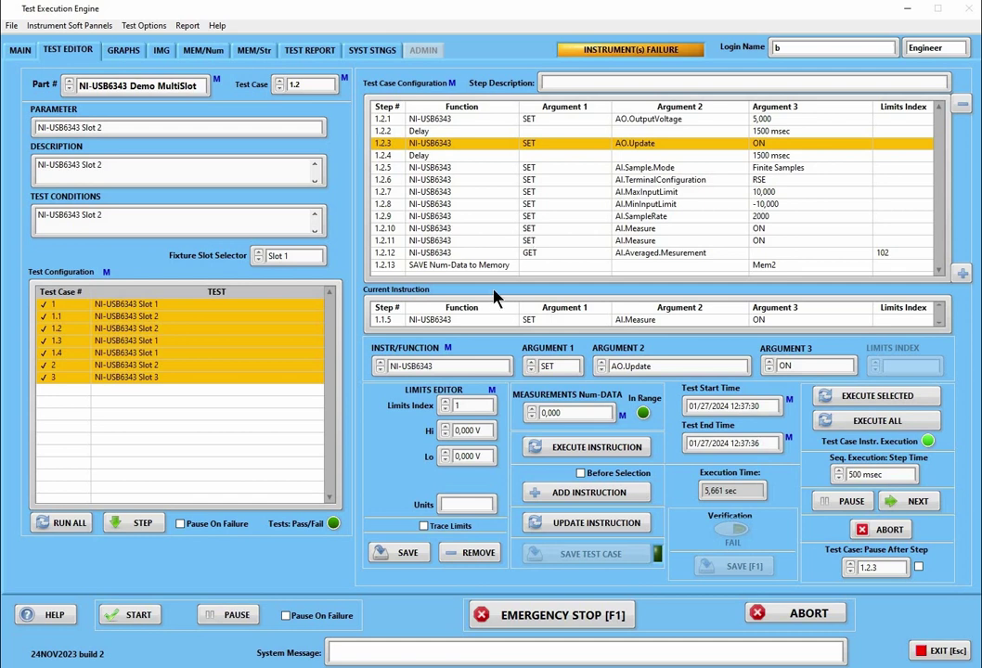
{"action": "right_click", "coordinate": [470, 376]}
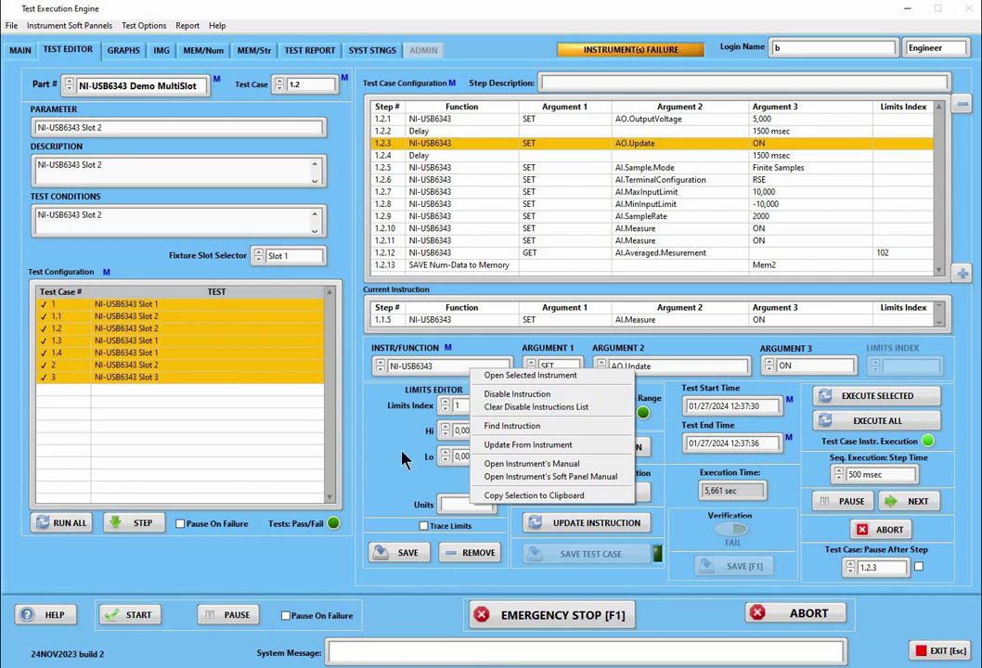
Show the NI-USB6343 INSTR/FUNCTION field's actions, then open the Test Configuration list's context menu
{"action": "left_click", "coordinate": [454, 372]}
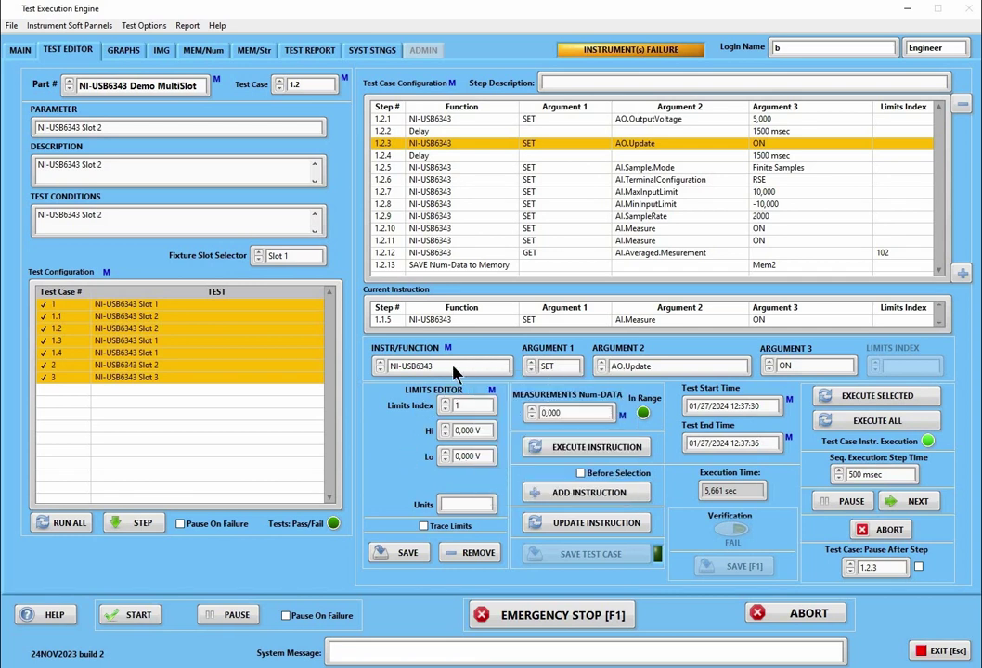
{"action": "right_click", "coordinate": [454, 372]}
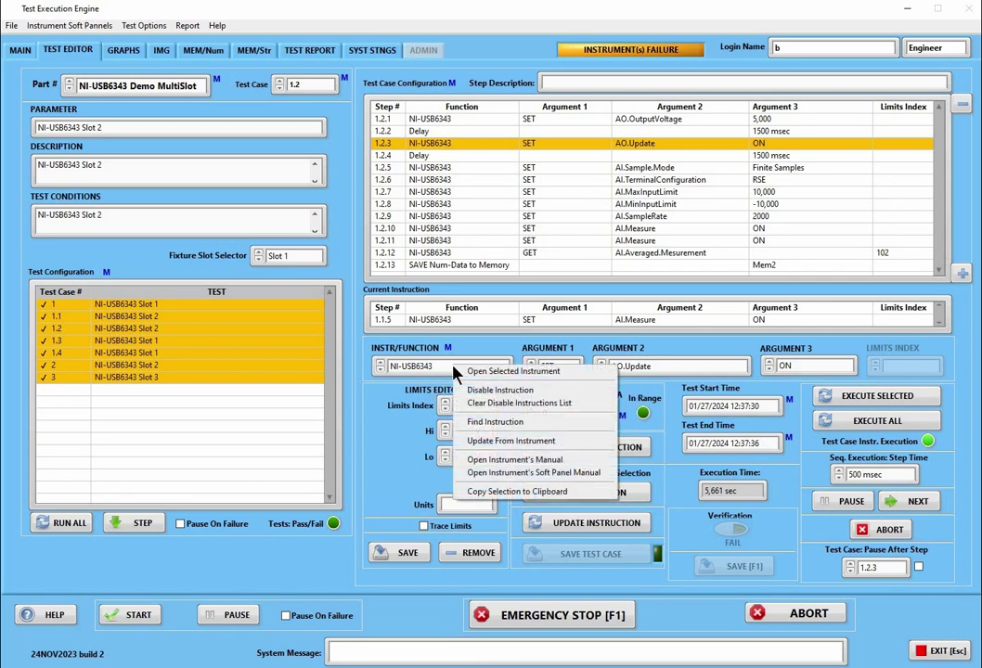
{"action": "left_click", "coordinate": [411, 446]}
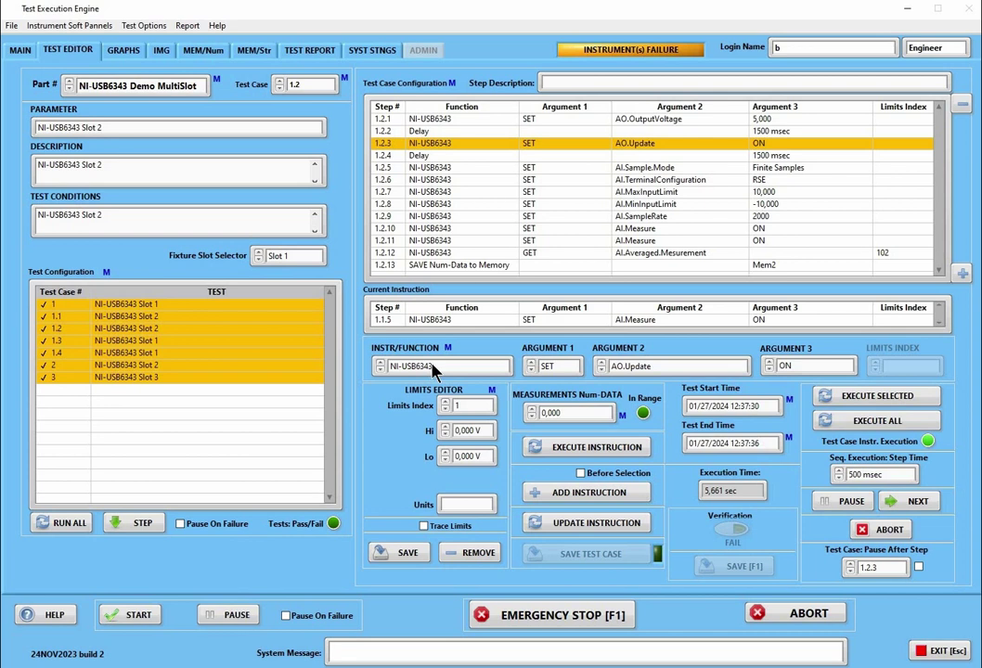
{"action": "right_click", "coordinate": [436, 370]}
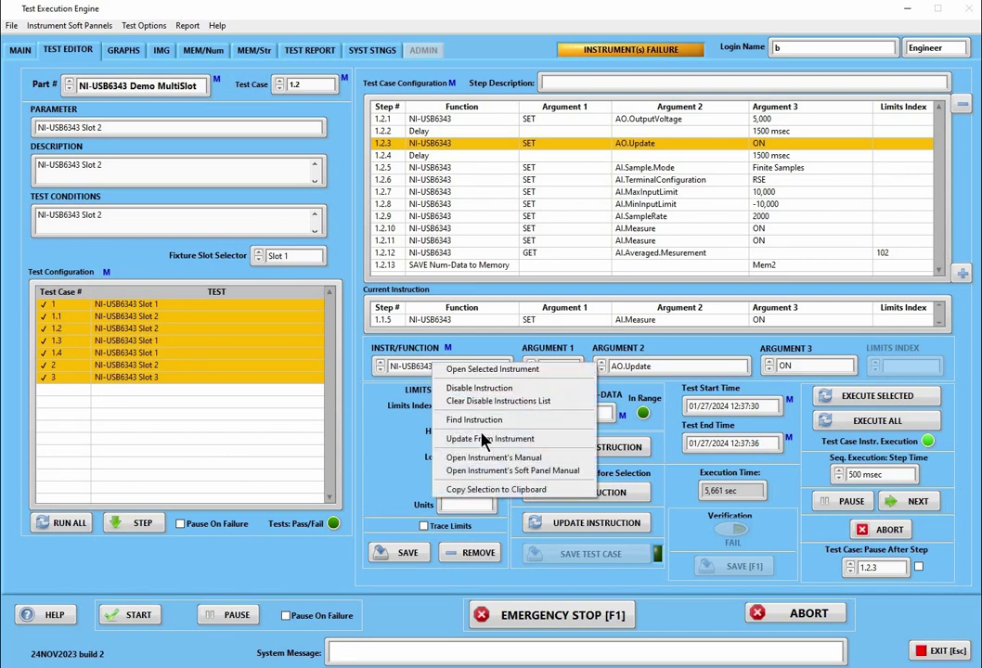
{"action": "left_click", "coordinate": [206, 406]}
{"action": "right_click", "coordinate": [206, 406]}
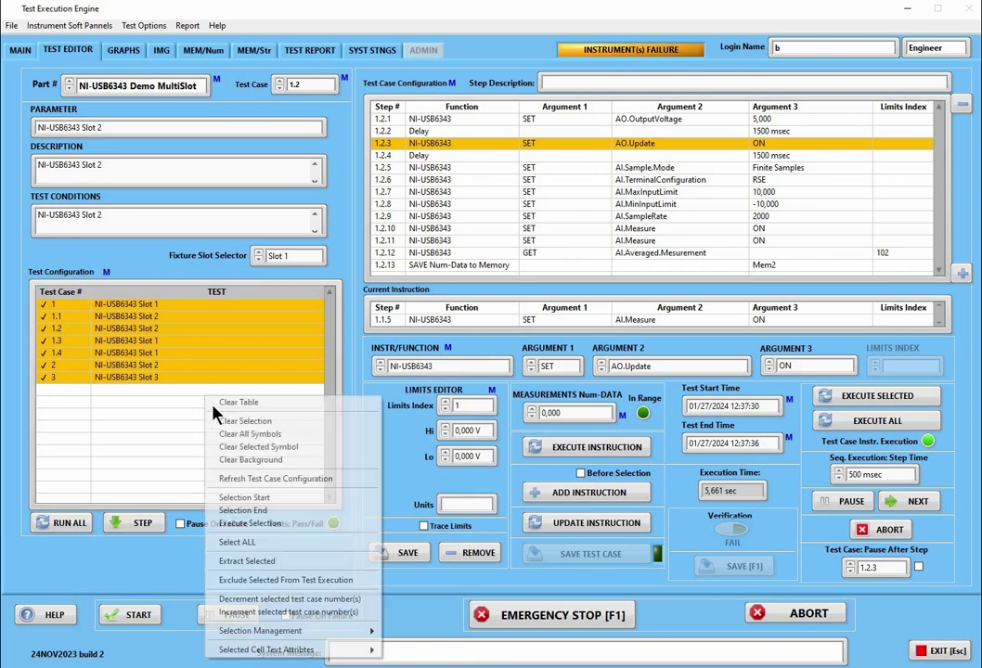
Apply Clear All Symbols and Clear Selection to the Test Configuration list's test case rows
{"action": "left_click", "coordinate": [230, 434]}
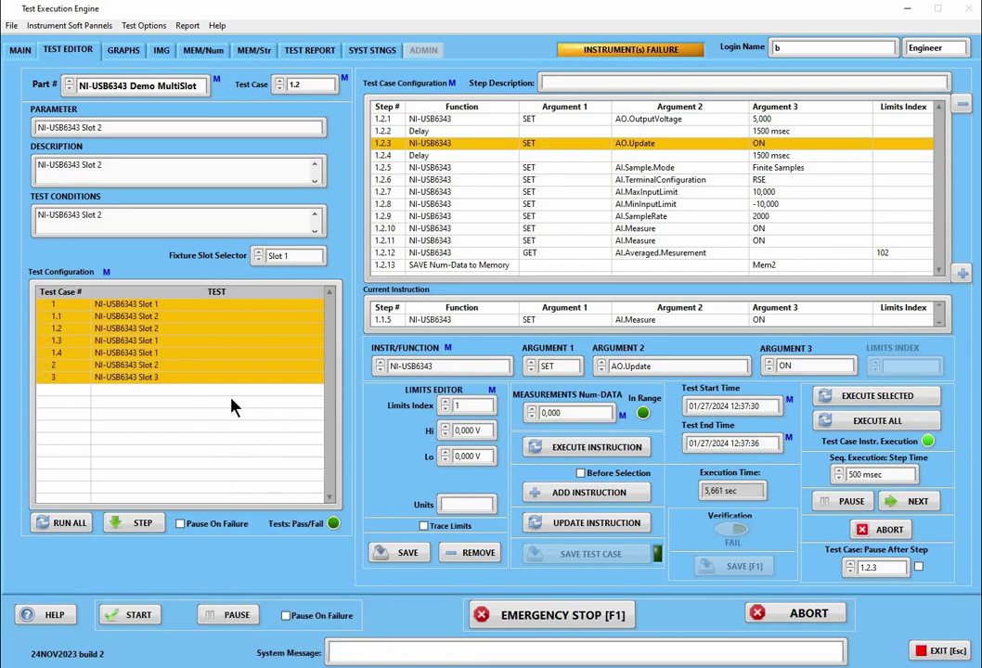
{"action": "right_click", "coordinate": [230, 394]}
{"action": "left_click", "coordinate": [251, 423]}
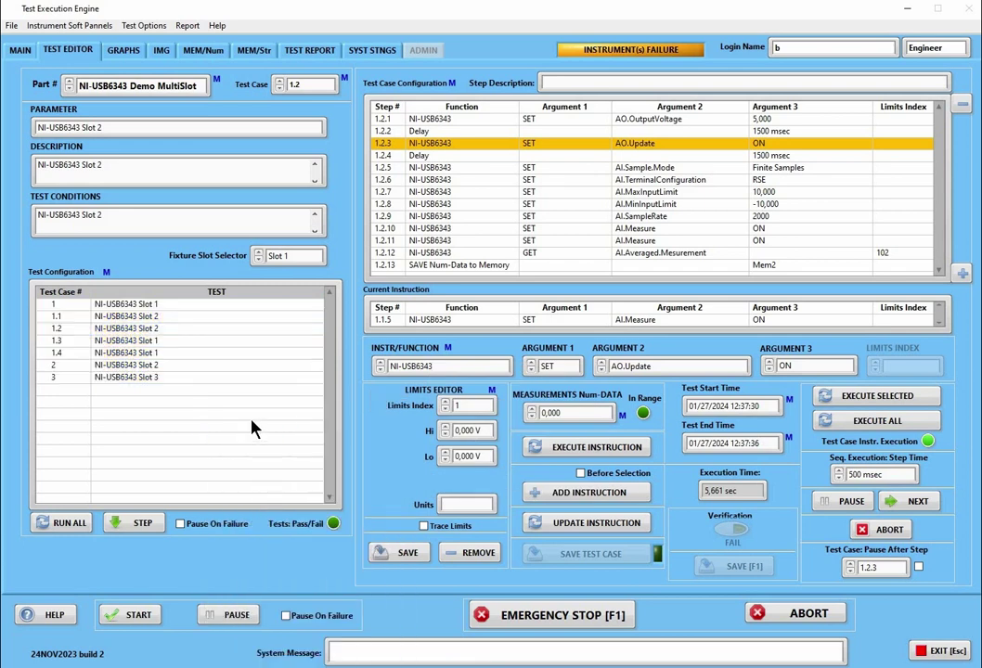
{"action": "right_click", "coordinate": [434, 367]}
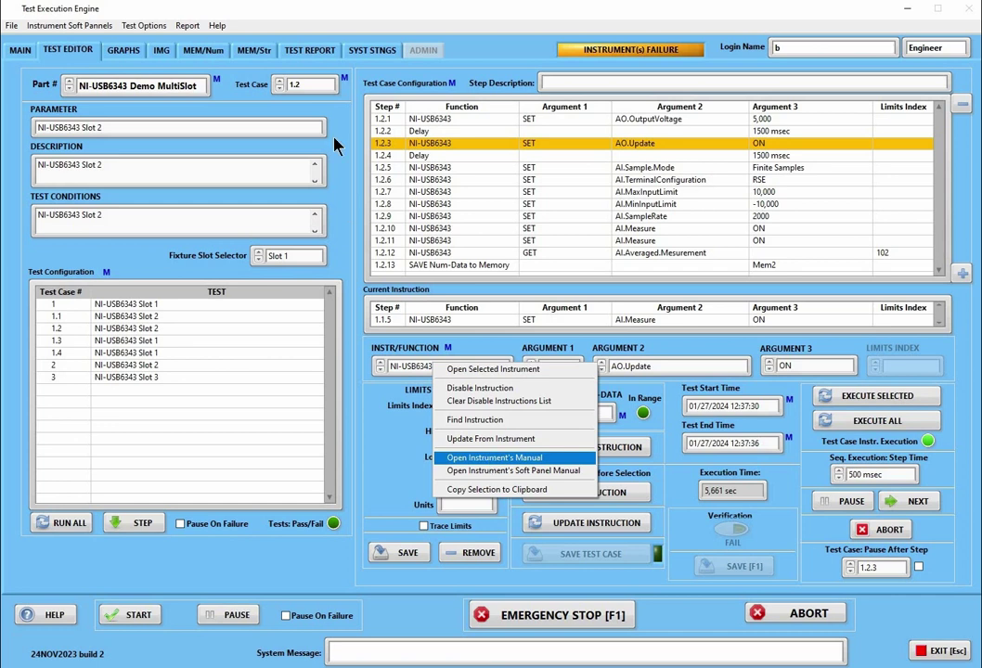
{"action": "left_click", "coordinate": [376, 56]}
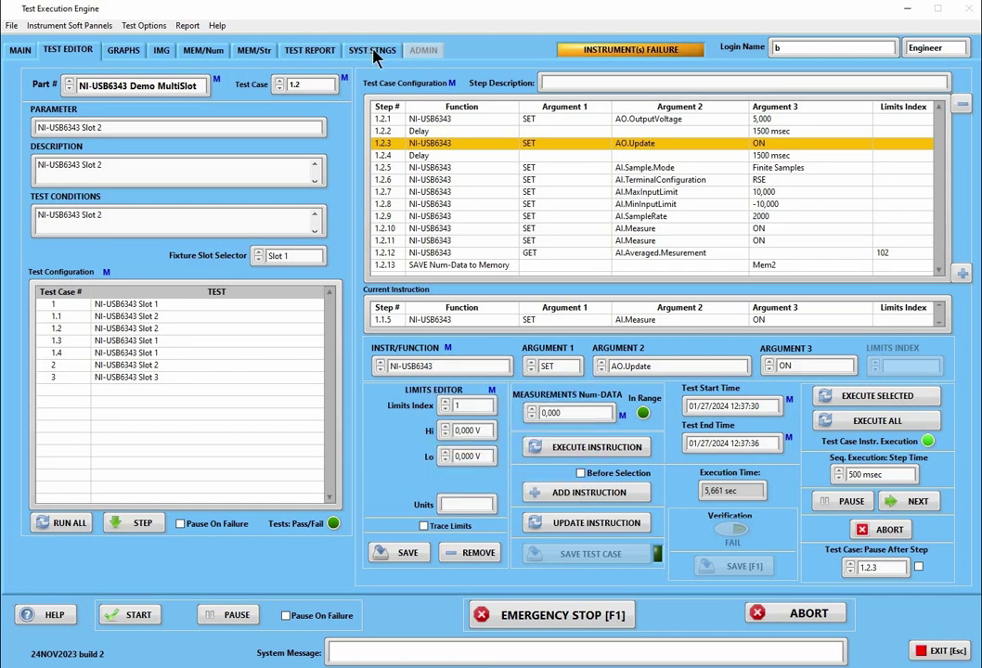
{"action": "left_click", "coordinate": [373, 51]}
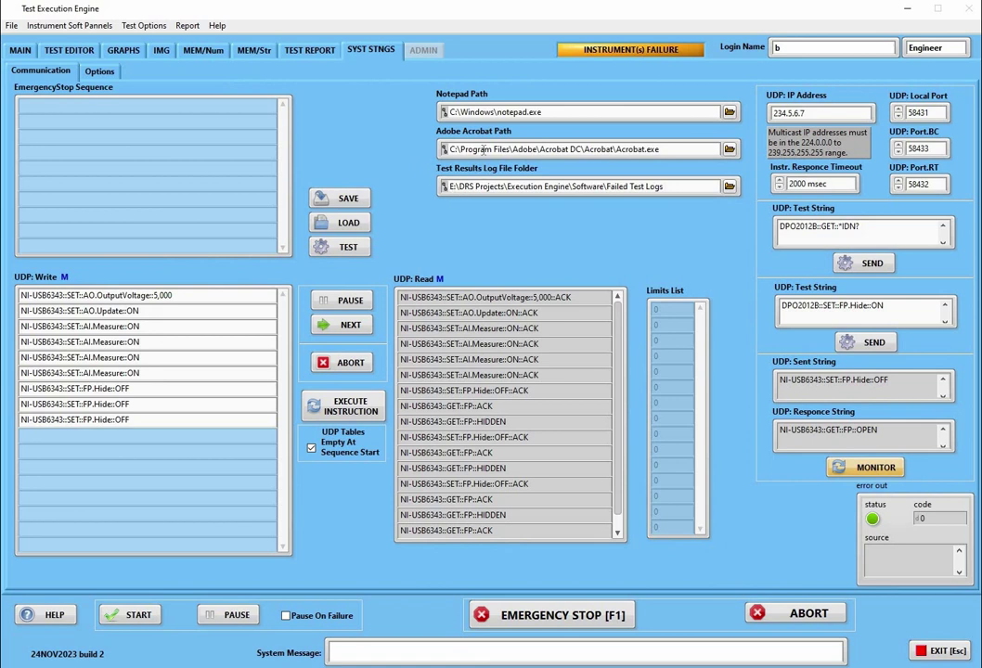
{"action": "left_click_drag", "start_coordinate": [661, 149], "coordinate": [392, 128]}
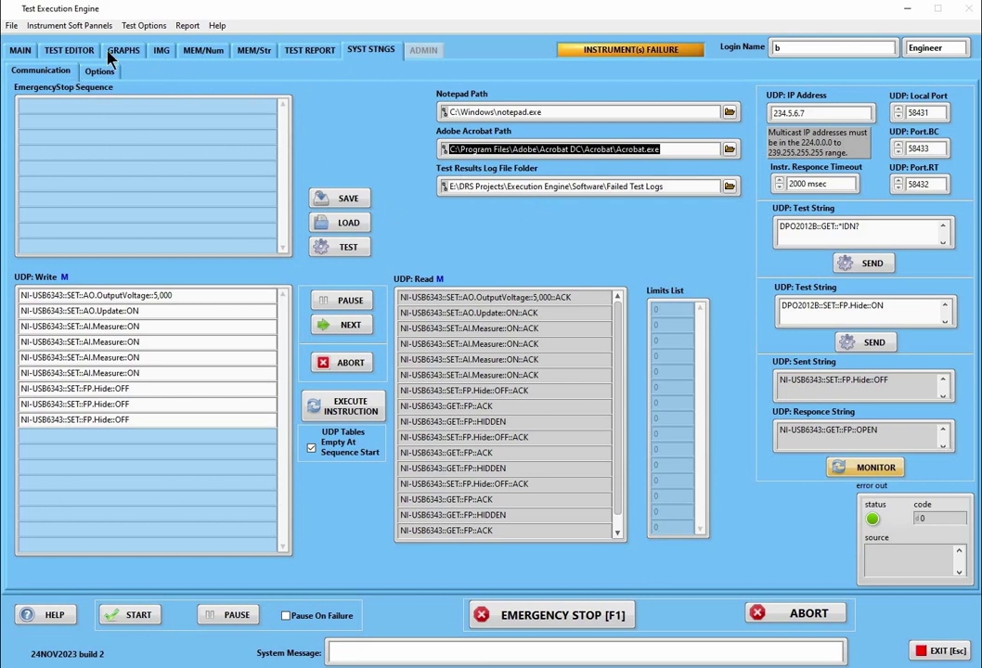
{"action": "left_click", "coordinate": [68, 51]}
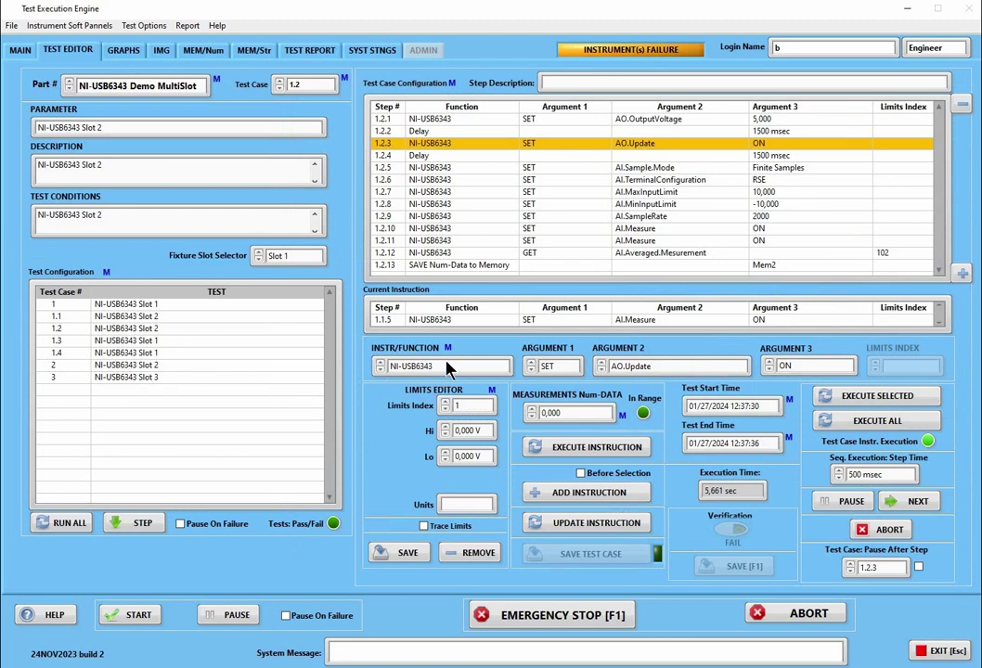
{"action": "right_click", "coordinate": [454, 361]}
{"action": "left_click", "coordinate": [474, 455]}
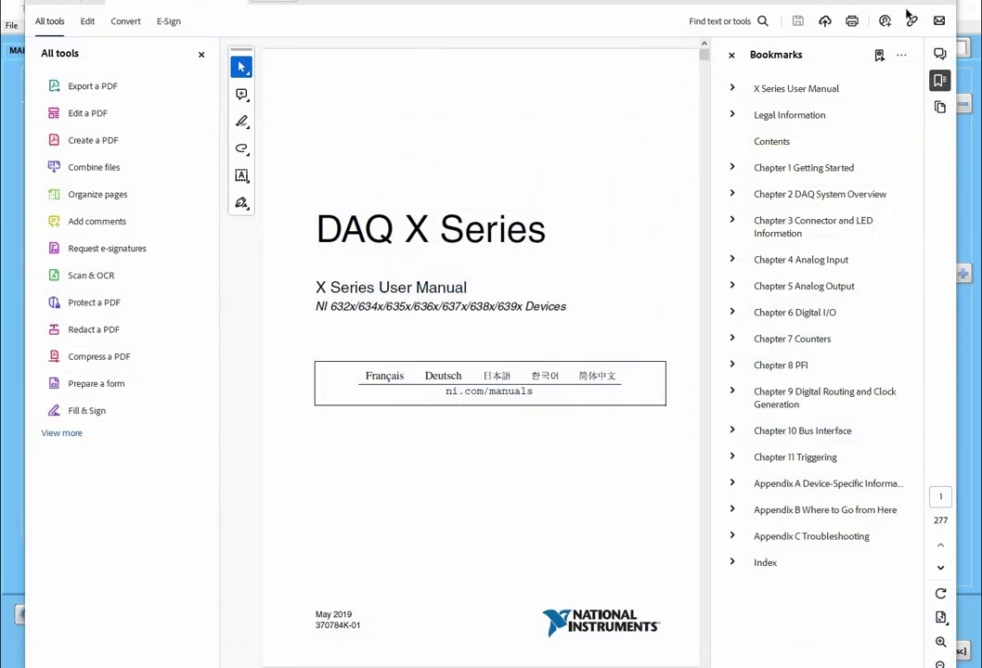
{"action": "key", "text": "alt+F4"}
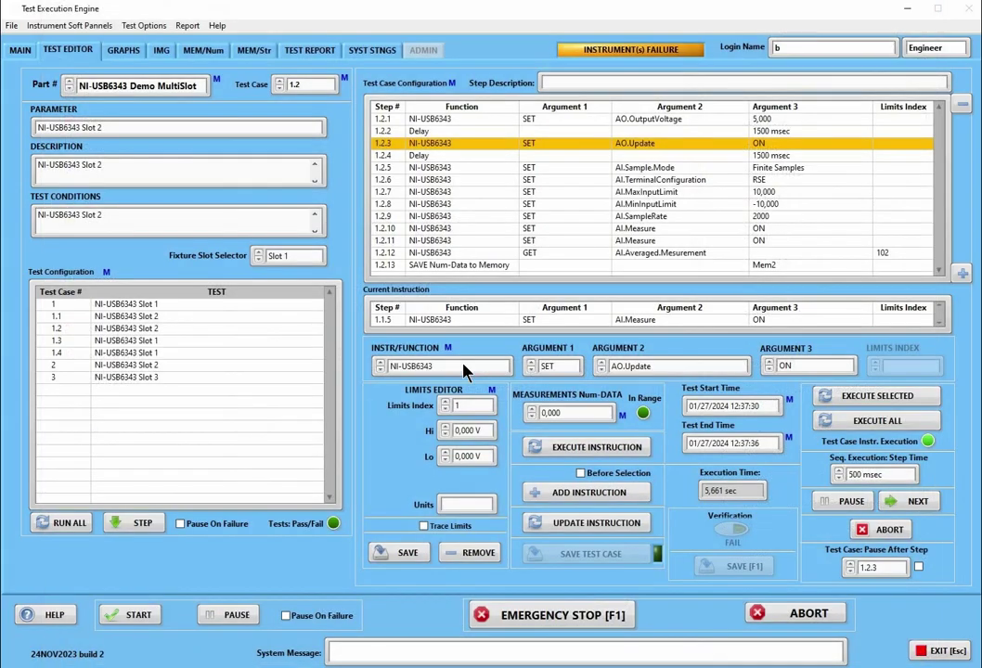
{"action": "right_click", "coordinate": [473, 362]}
Glance at the instrument's soft panel manual, then copy the instruction selection to the clipboard
{"action": "left_click", "coordinate": [494, 470]}
{"action": "key", "text": "alt+F4"}
{"action": "right_click", "coordinate": [501, 370]}
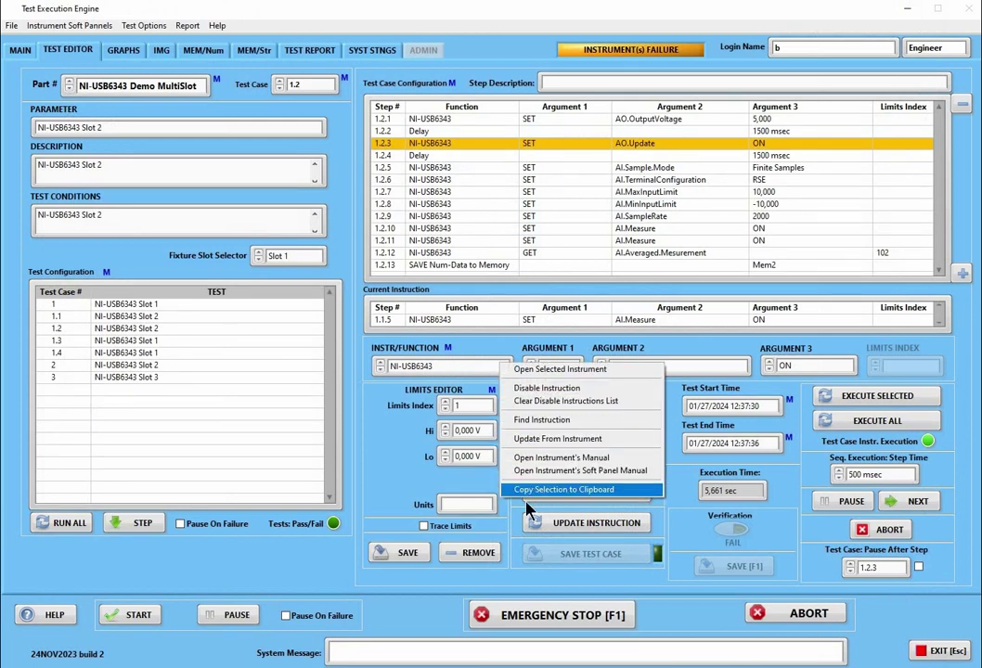
{"action": "left_click", "coordinate": [548, 489]}
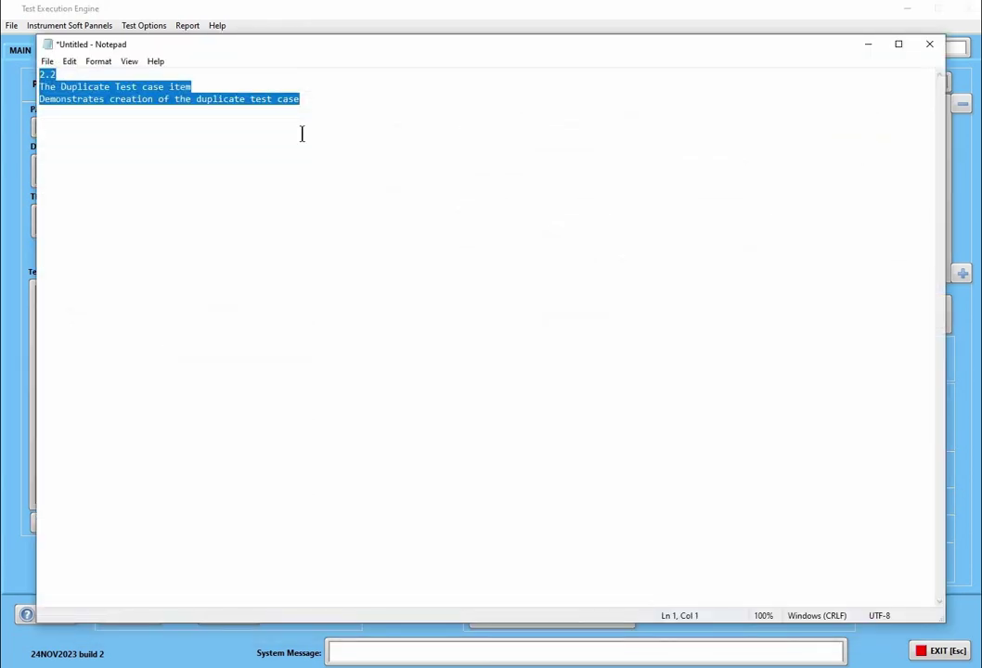
Paste NI-USB6343 into the Notepad note and close it without saving
{"action": "type", "text": "NI-USB6343"}
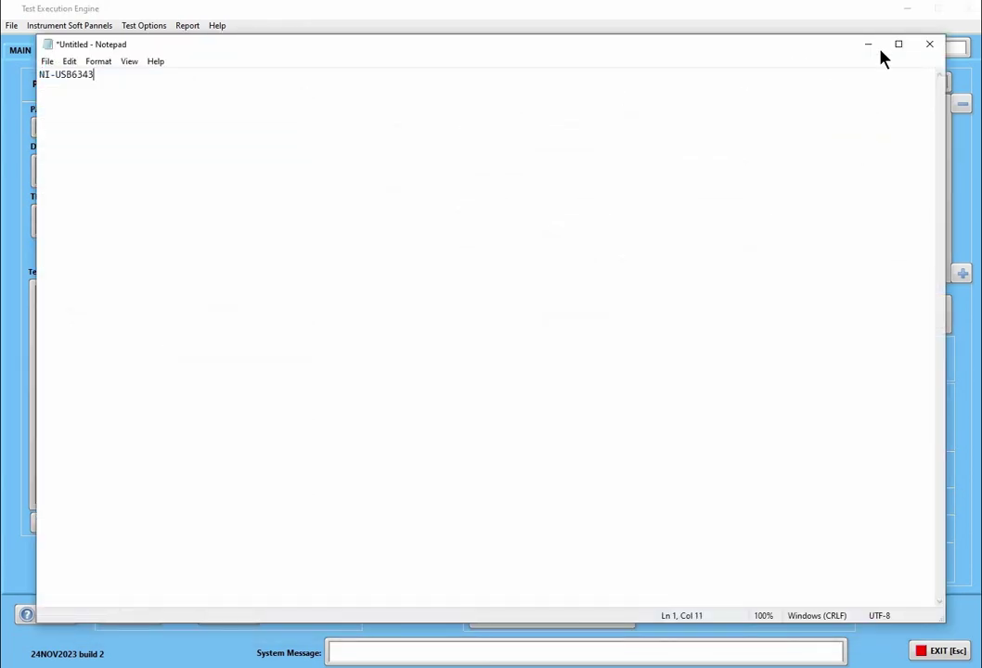
{"action": "left_click", "coordinate": [930, 44]}
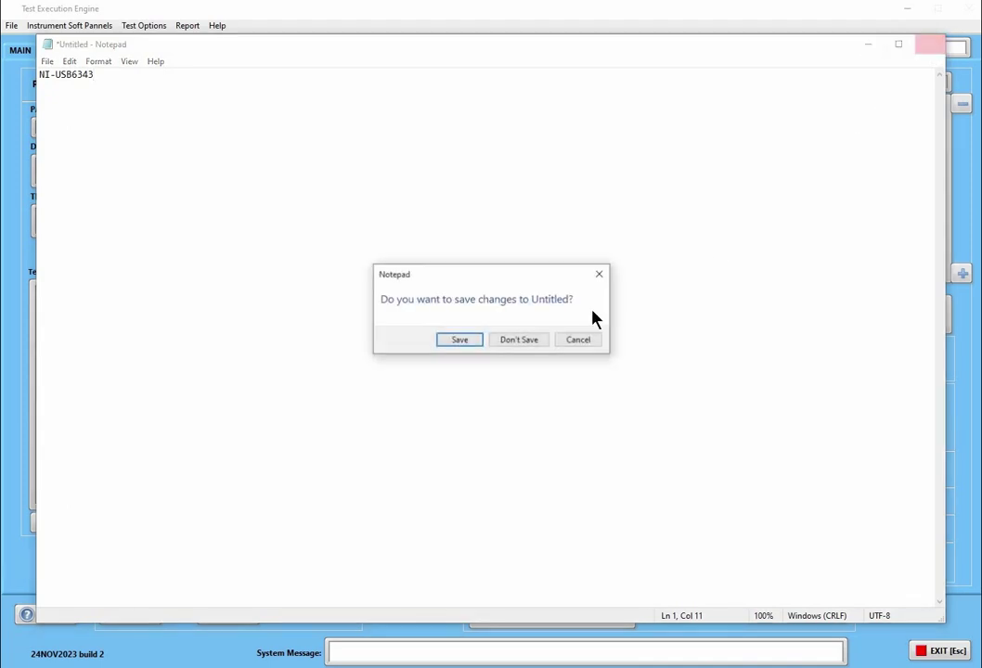
{"action": "left_click", "coordinate": [519, 340]}
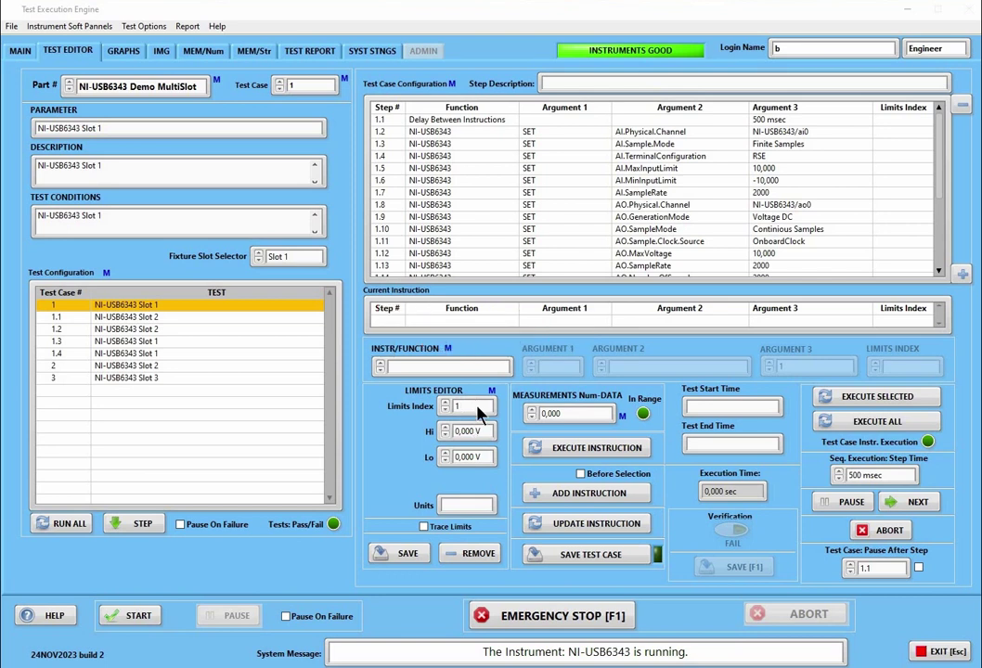
Open Limits.cfg from the Limits Index menu, highlight the [101] and [102] blocks, and close it
{"action": "right_click", "coordinate": [480, 414]}
{"action": "left_click", "coordinate": [430, 415]}
{"action": "right_click", "coordinate": [464, 406]}
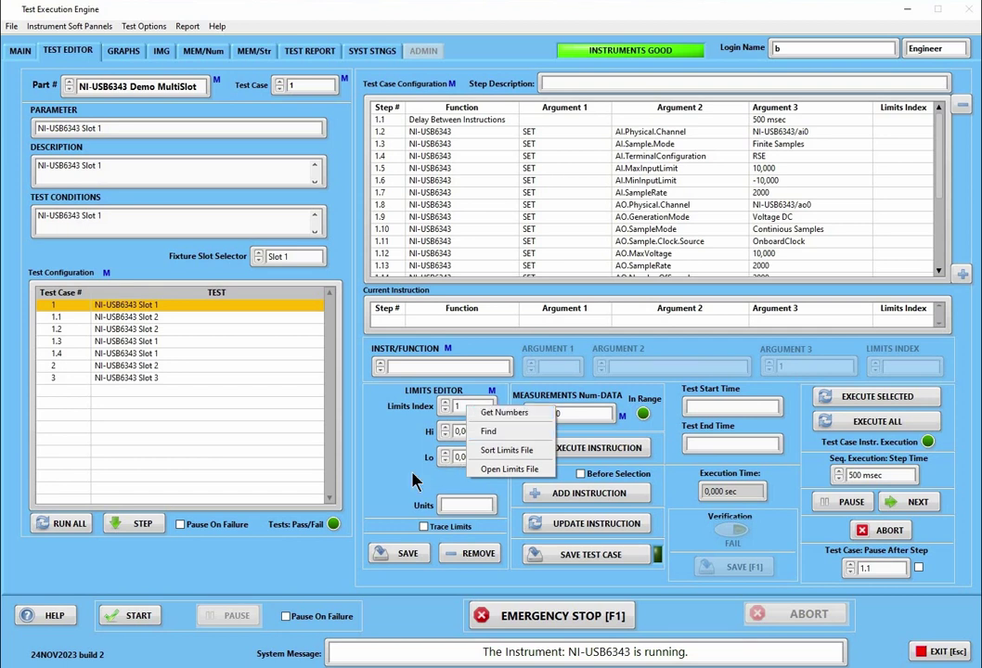
{"action": "left_click", "coordinate": [425, 437]}
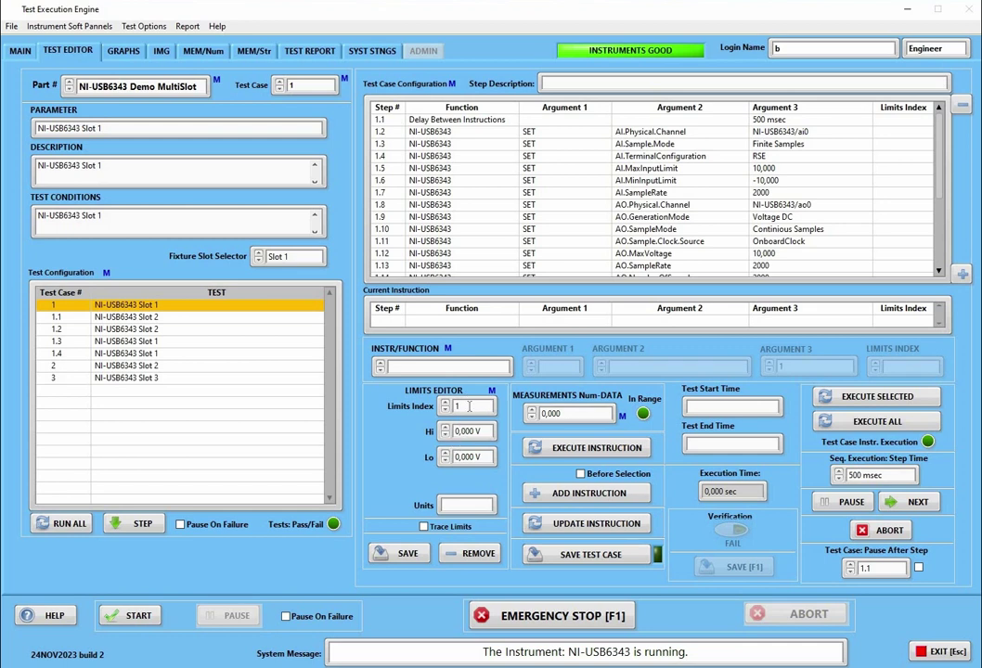
{"action": "right_click", "coordinate": [470, 406]}
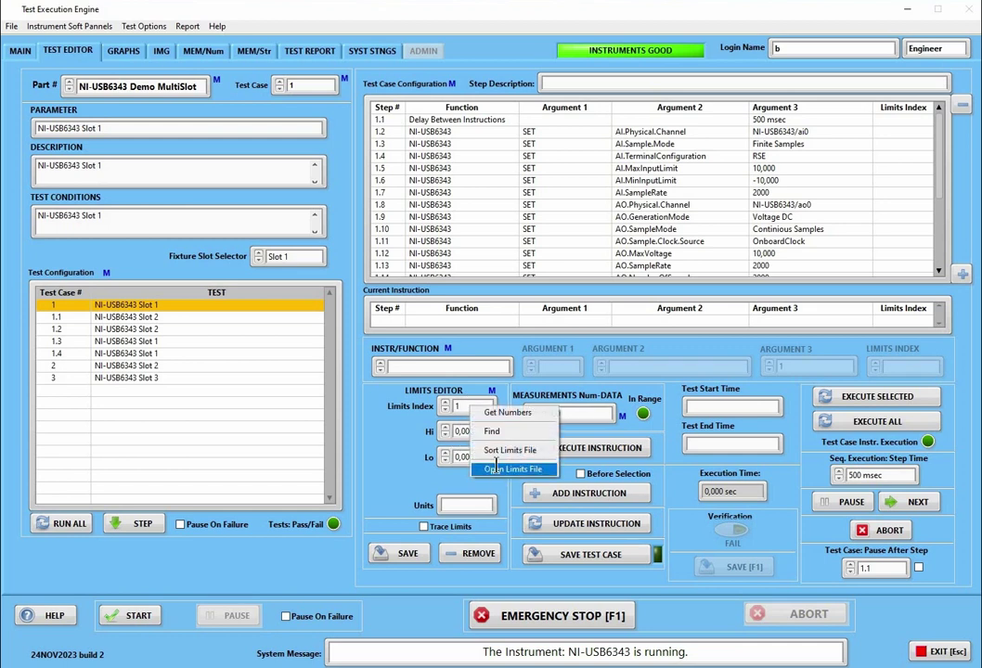
{"action": "left_click", "coordinate": [497, 469]}
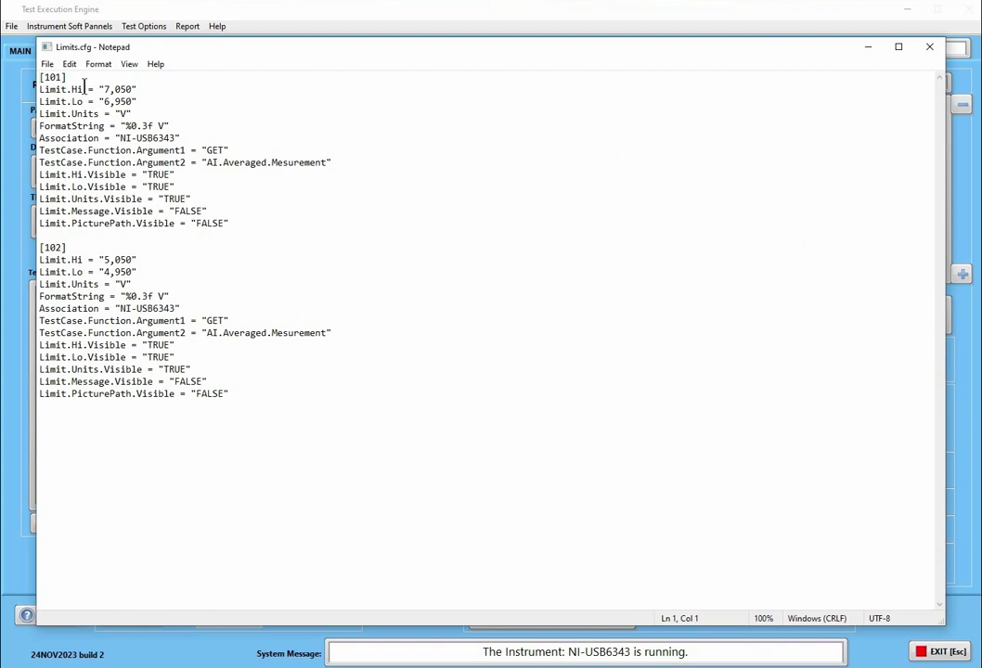
{"action": "left_click_drag", "start_coordinate": [231, 228], "coordinate": [39, 74]}
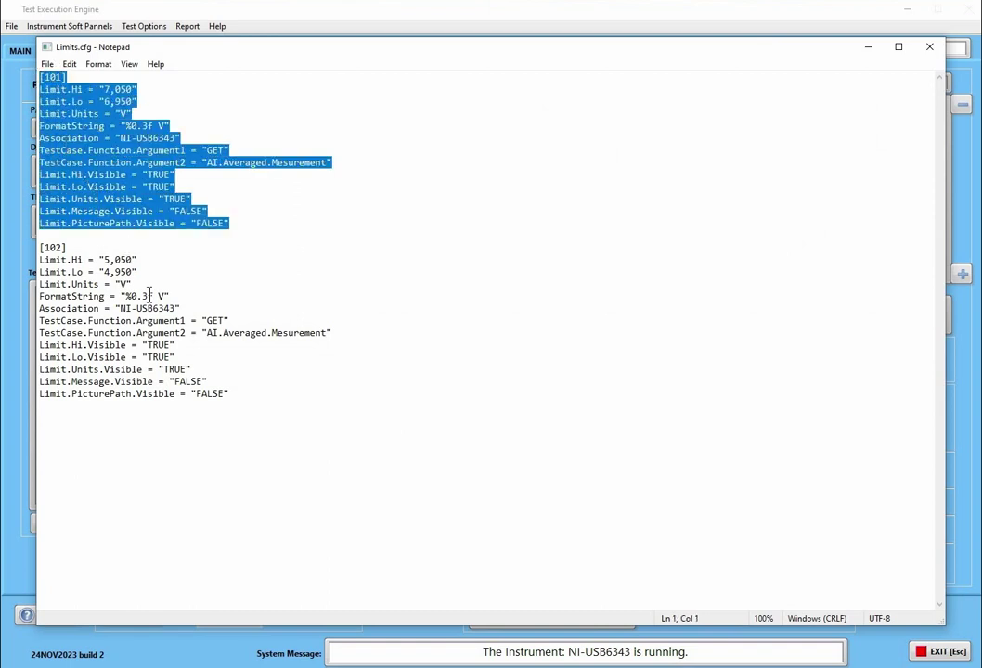
{"action": "left_click_drag", "start_coordinate": [231, 395], "coordinate": [39, 246]}
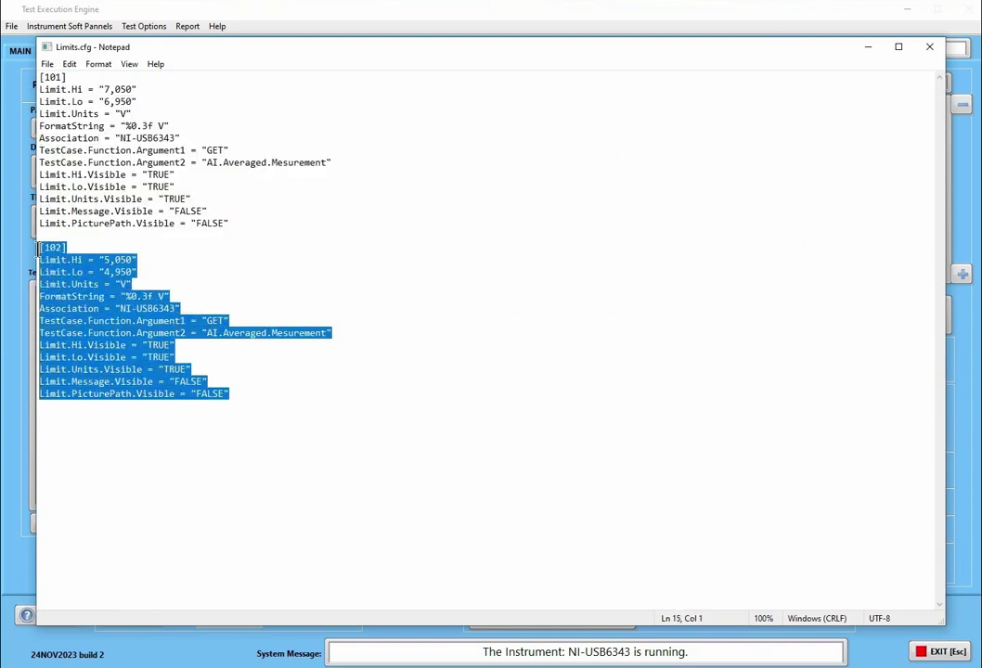
{"action": "left_click", "coordinate": [930, 48]}
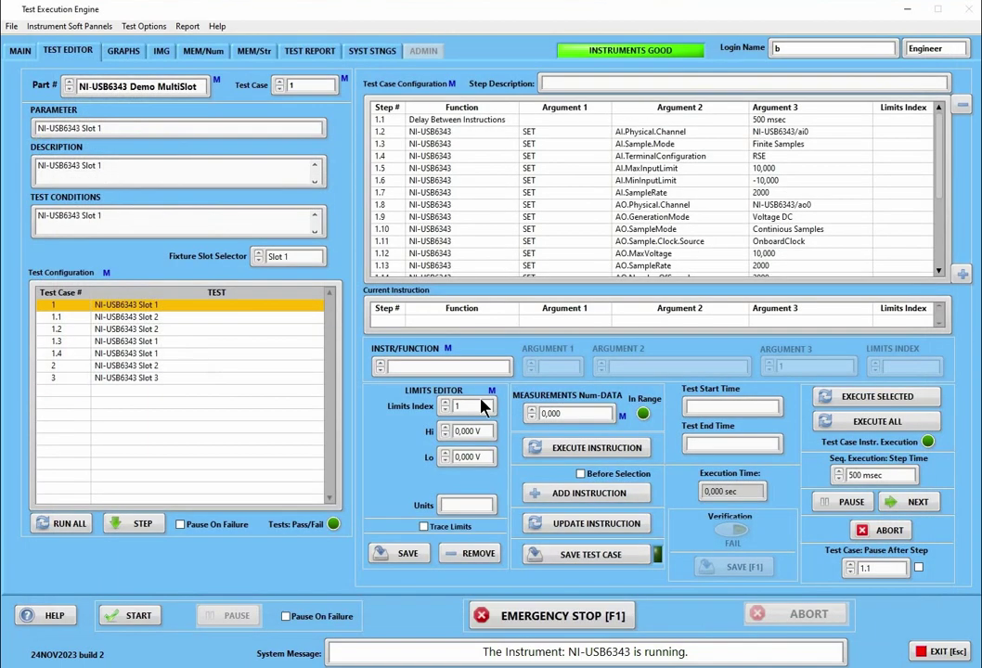
Reopen Limits.cfg, highlight the [101] and [102] section headers, then close it
{"action": "right_click", "coordinate": [483, 408]}
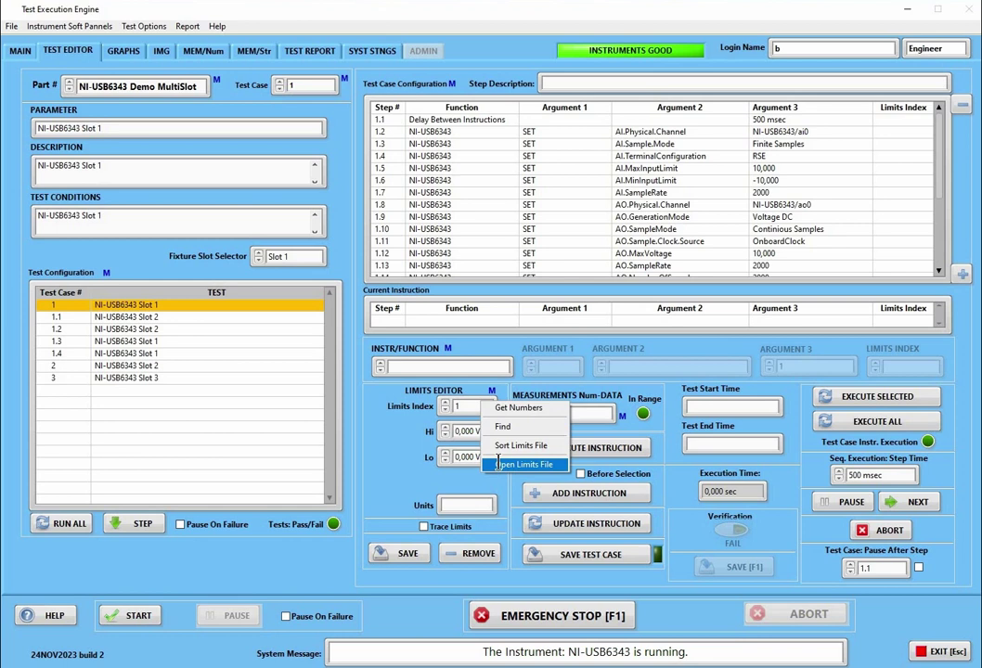
{"action": "left_click", "coordinate": [498, 461]}
{"action": "left_click", "coordinate": [60, 77]}
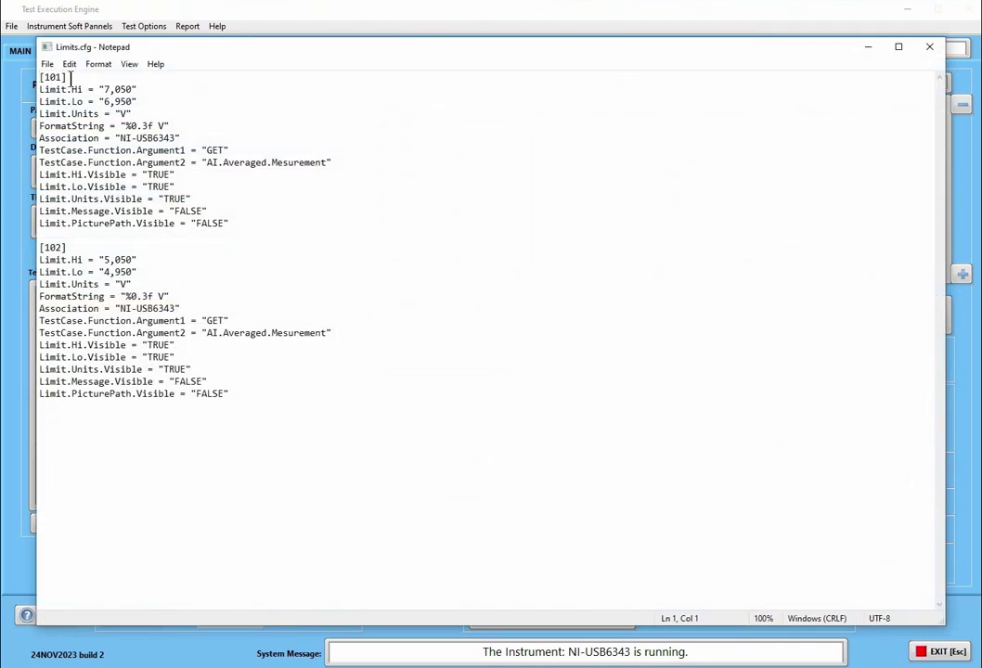
{"action": "left_click_drag", "start_coordinate": [66, 77], "coordinate": [40, 77]}
{"action": "left_click_drag", "start_coordinate": [67, 246], "coordinate": [40, 247]}
{"action": "left_click", "coordinate": [929, 47]}
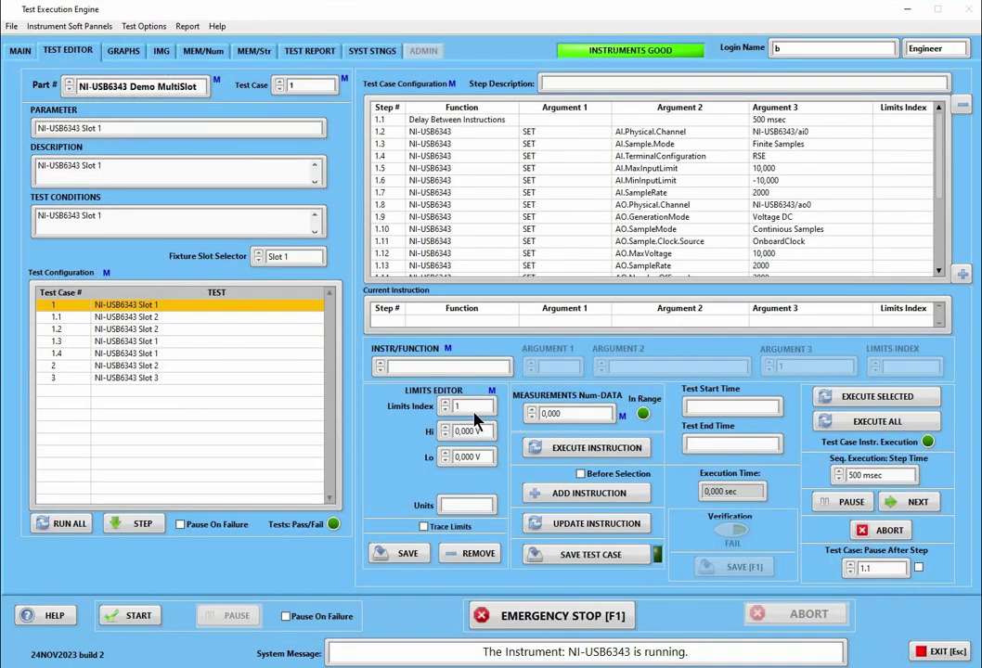
Review the SYST STNGS page's communication paths, UDP tables and limits, then go back to the test editor
{"action": "right_click", "coordinate": [470, 405]}
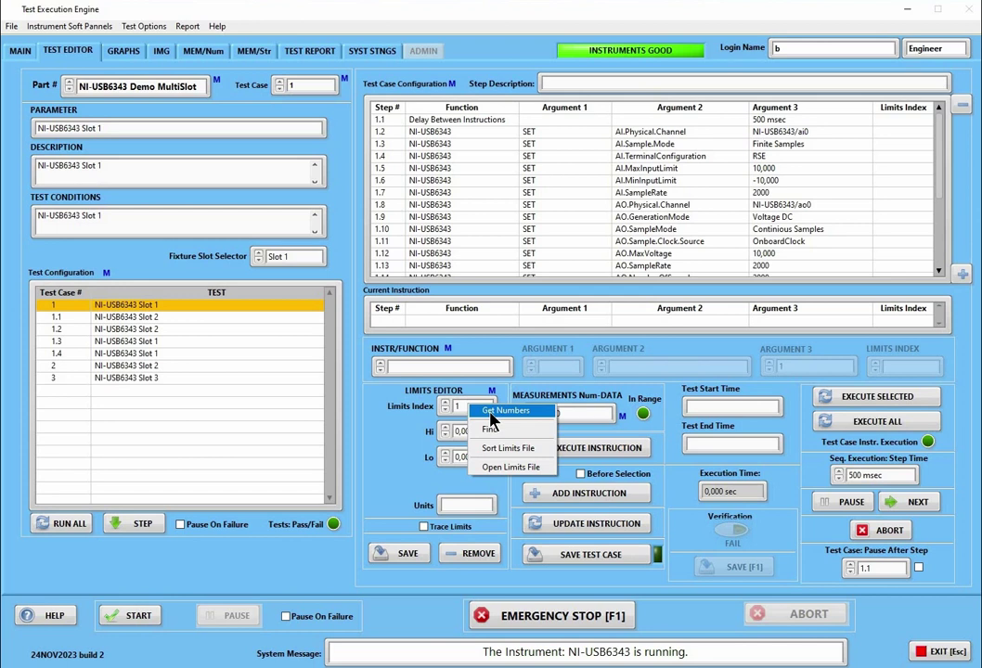
{"action": "left_click", "coordinate": [491, 414]}
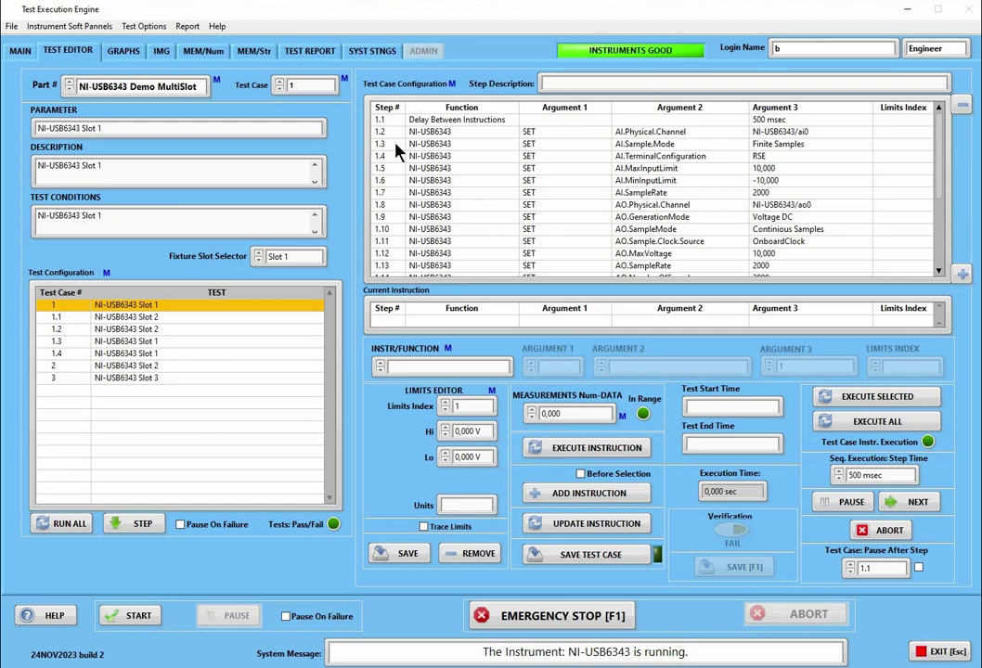
{"action": "left_click", "coordinate": [376, 53]}
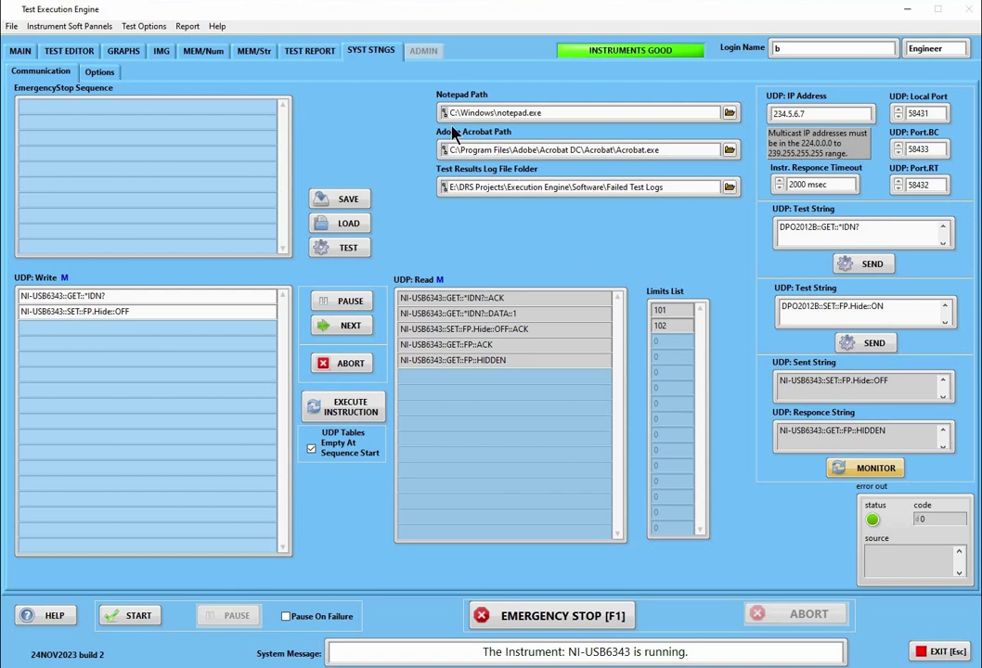
{"action": "left_click", "coordinate": [74, 52]}
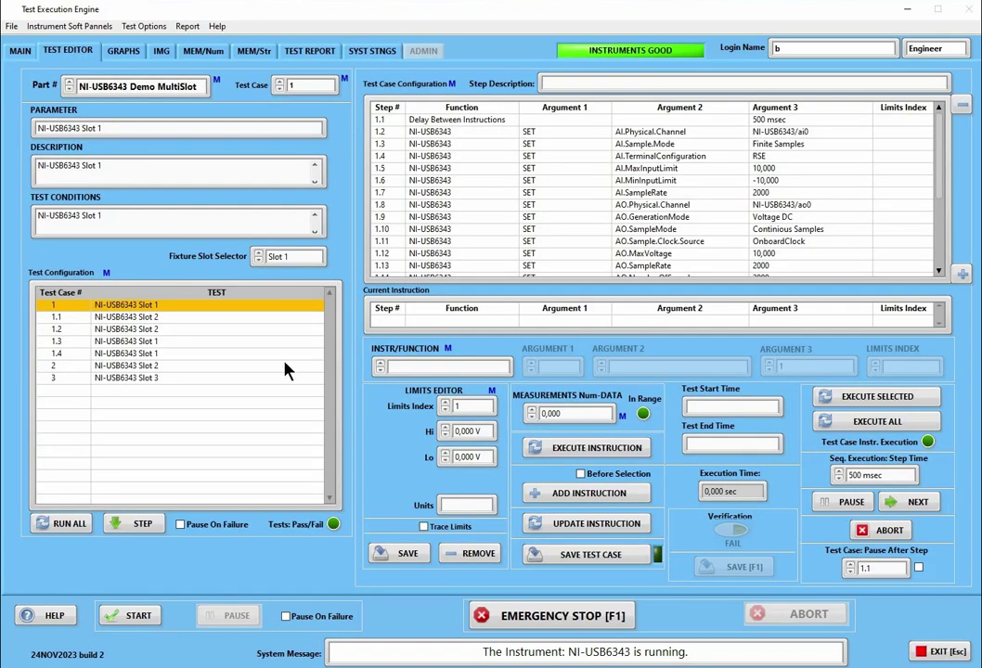
Load limit index 101 and use Find to count the test cases using it
{"action": "right_click", "coordinate": [468, 409]}
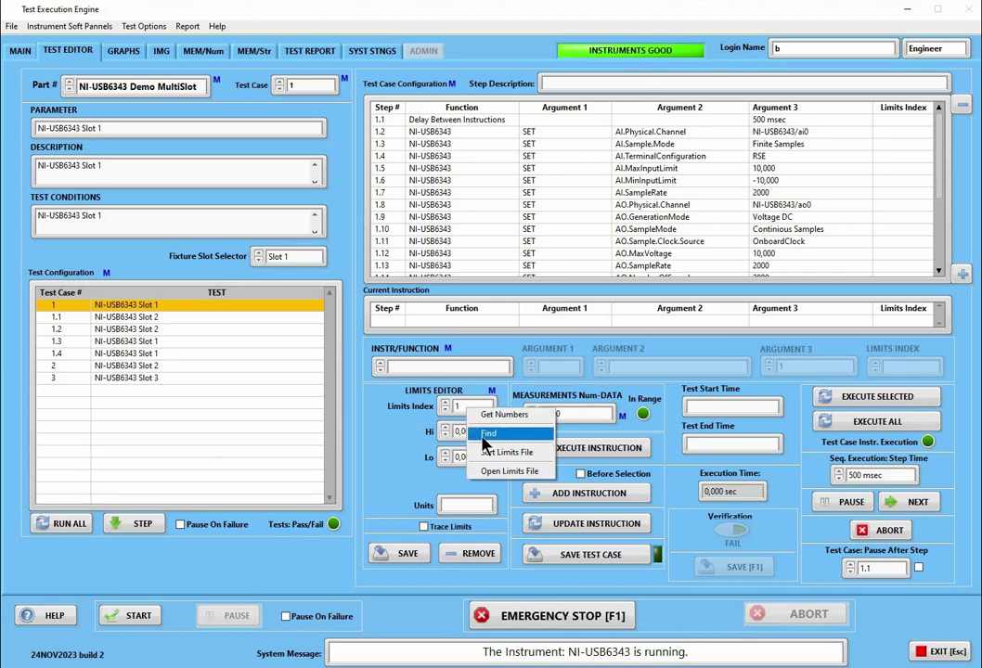
{"action": "left_click", "coordinate": [441, 425]}
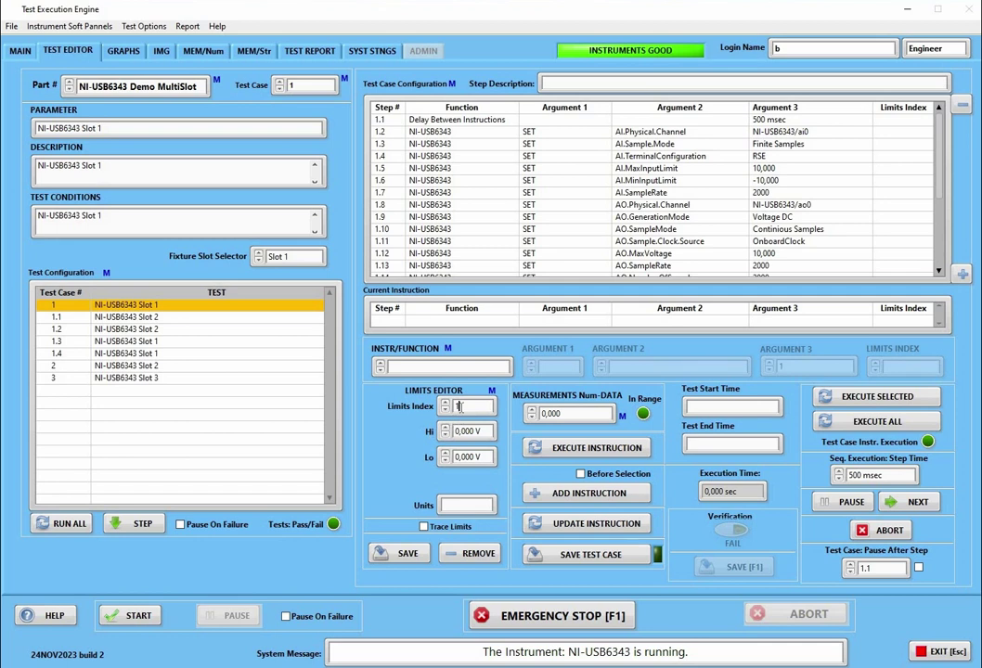
{"action": "type", "text": "01"}
{"action": "key", "text": "Return"}
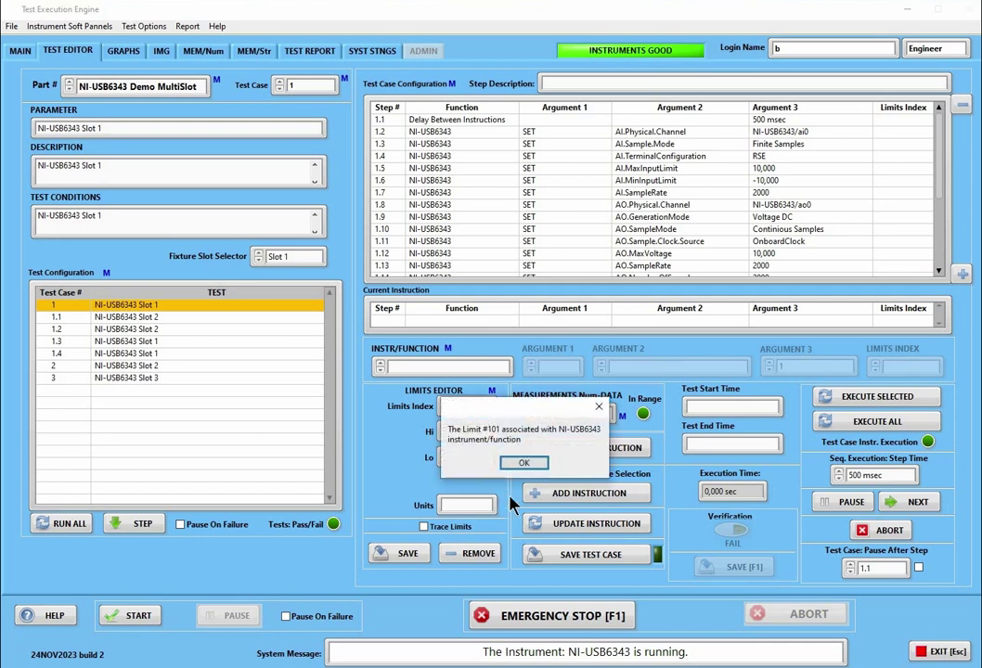
{"action": "left_click", "coordinate": [520, 492]}
{"action": "right_click", "coordinate": [494, 407]}
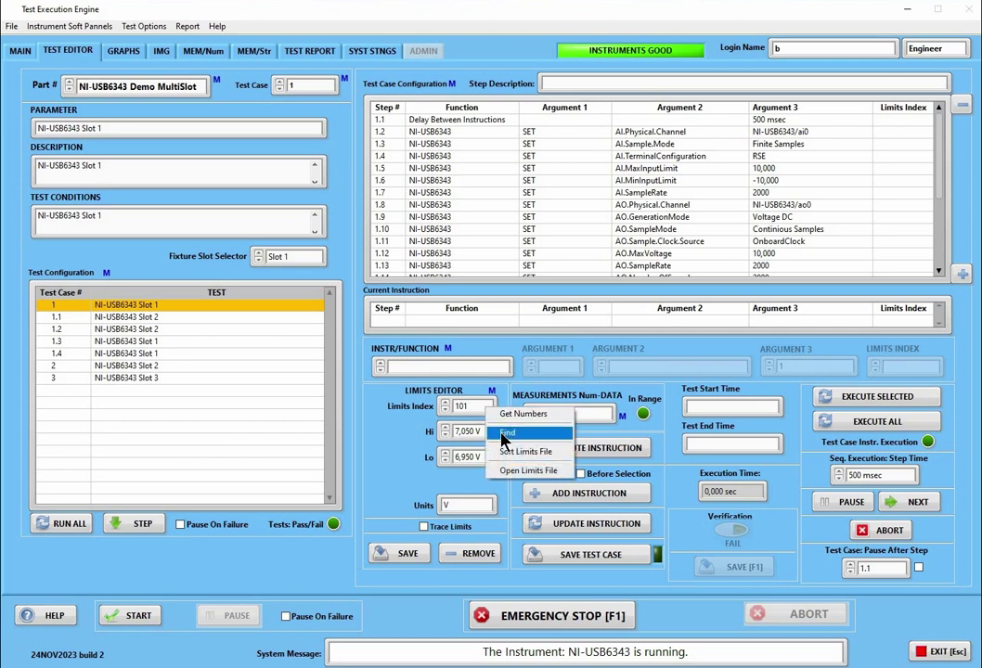
{"action": "left_click", "coordinate": [505, 433]}
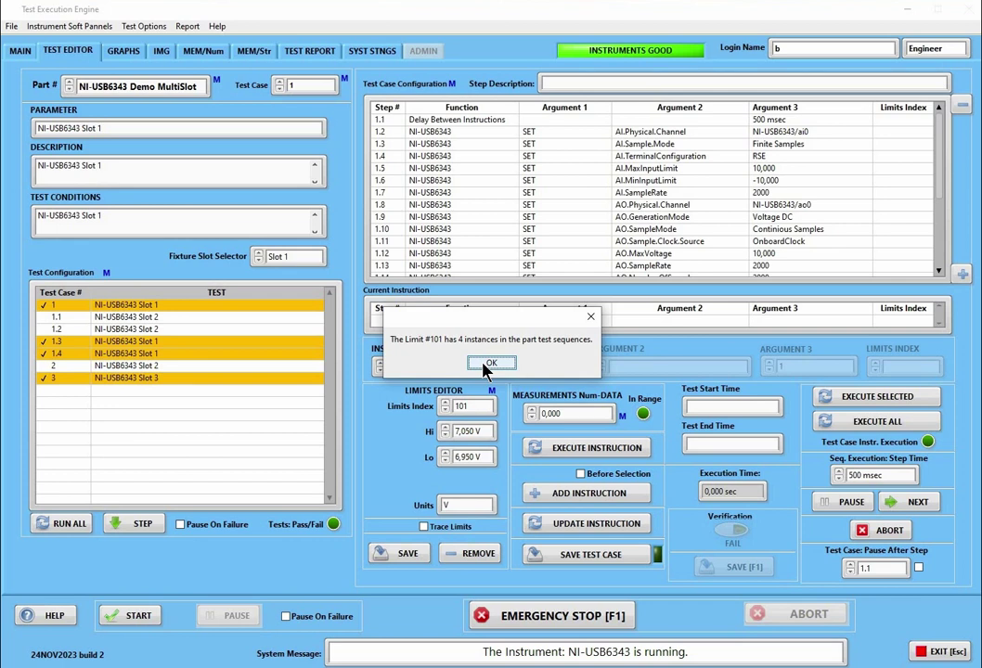
{"action": "left_click", "coordinate": [486, 368]}
Browse test cases 3, 2 and 1.4 to step 1.4.8, then raise the limit index to 102 and 103
{"action": "left_click", "coordinate": [147, 383]}
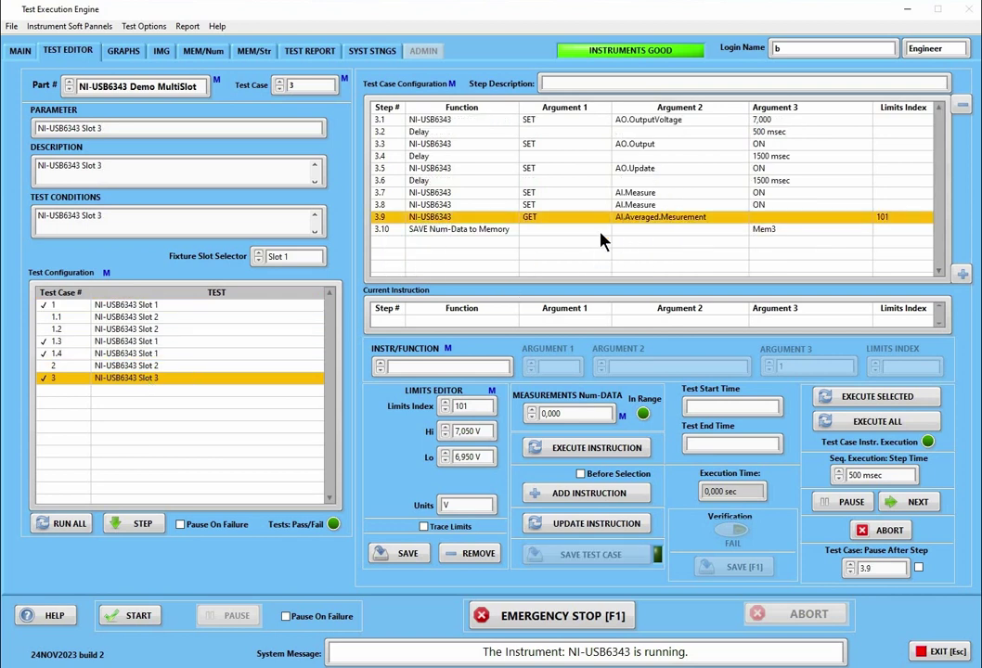
{"action": "left_click", "coordinate": [123, 362]}
{"action": "left_click", "coordinate": [124, 354]}
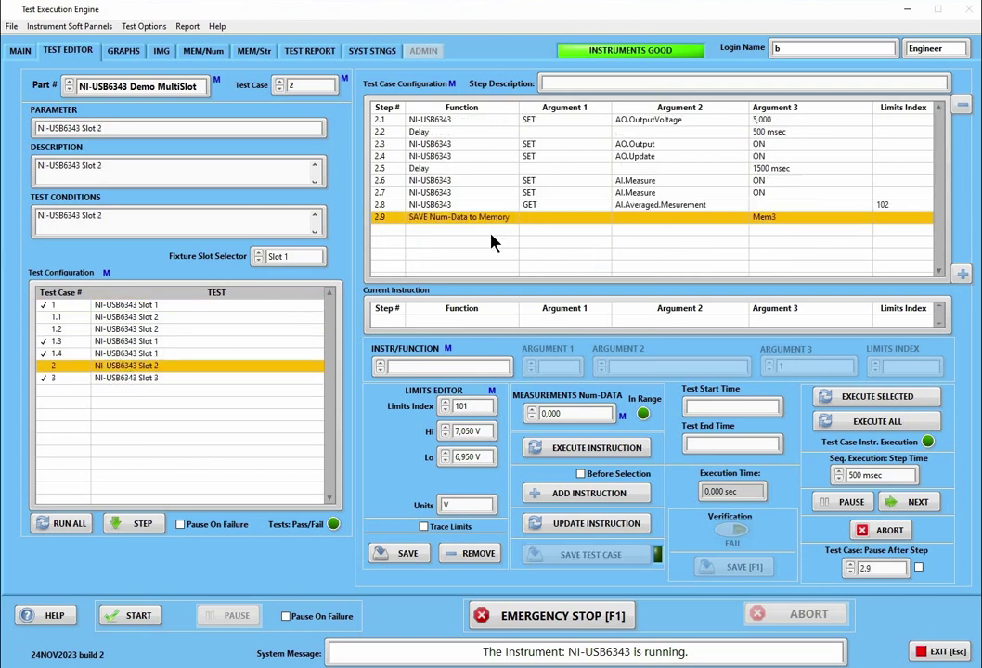
{"action": "left_click", "coordinate": [620, 205]}
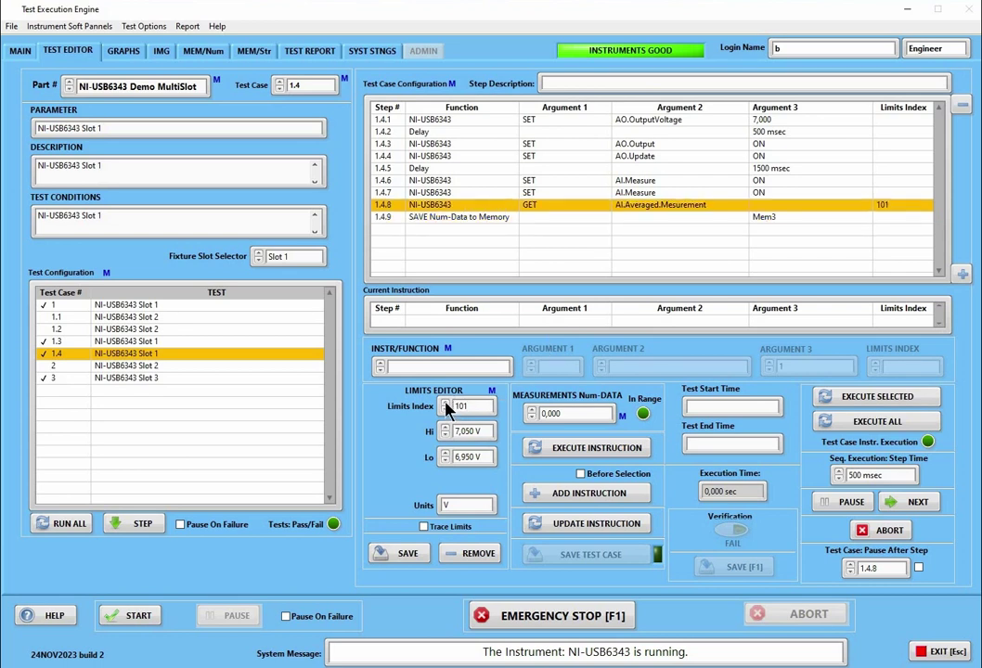
{"action": "left_click", "coordinate": [446, 404]}
{"action": "left_click", "coordinate": [495, 368]}
{"action": "left_click", "coordinate": [446, 406]}
Search for uses of limit 103 (none found), then sort the limits file
{"action": "right_click", "coordinate": [483, 405]}
{"action": "left_click", "coordinate": [501, 430]}
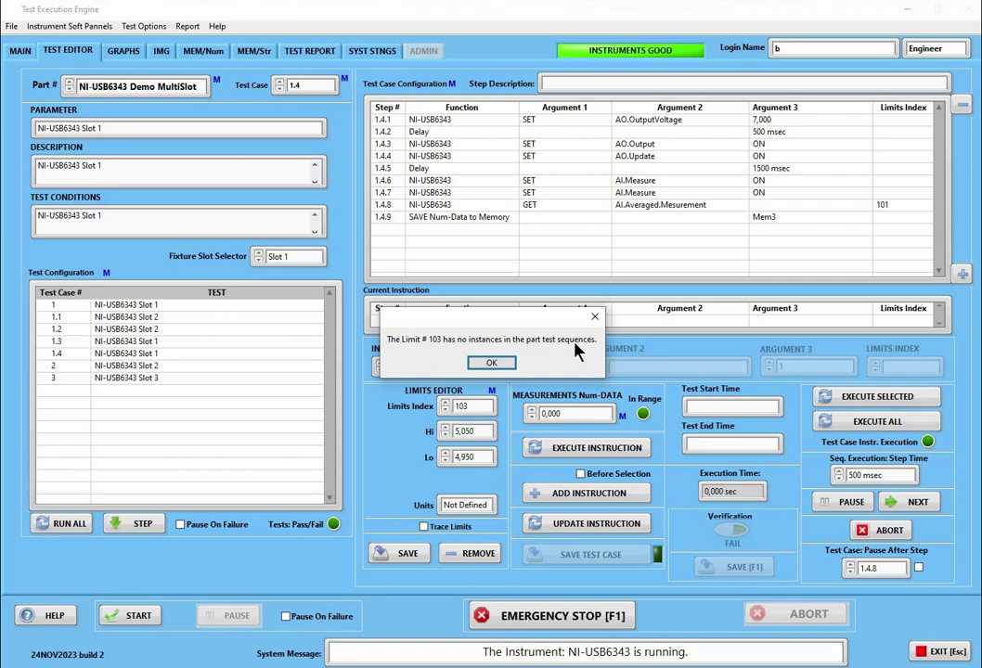
{"action": "left_click", "coordinate": [491, 363]}
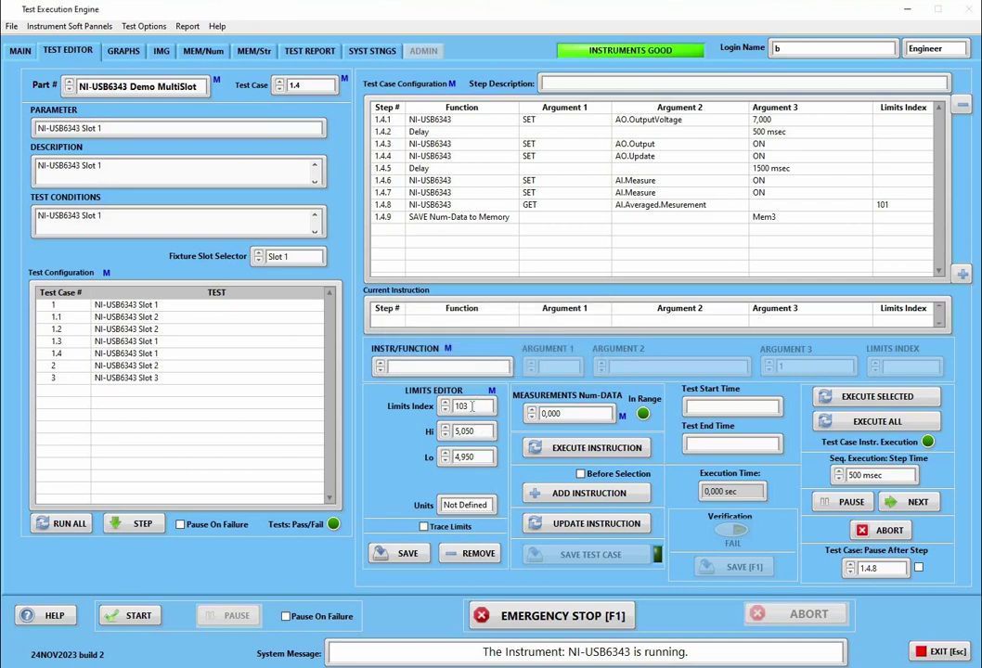
{"action": "right_click", "coordinate": [472, 406]}
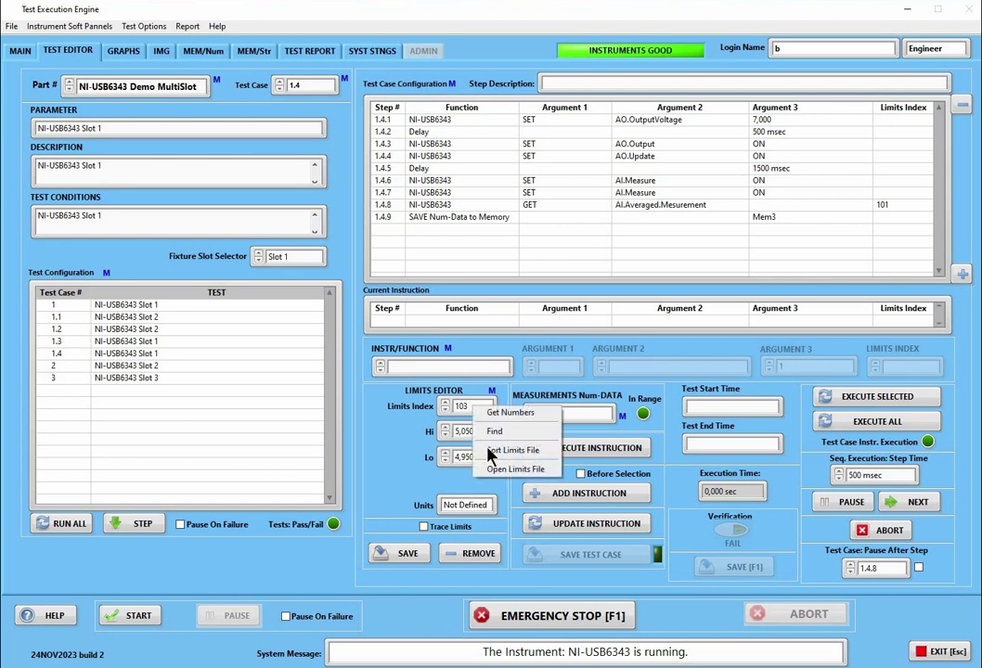
{"action": "left_click", "coordinate": [489, 452]}
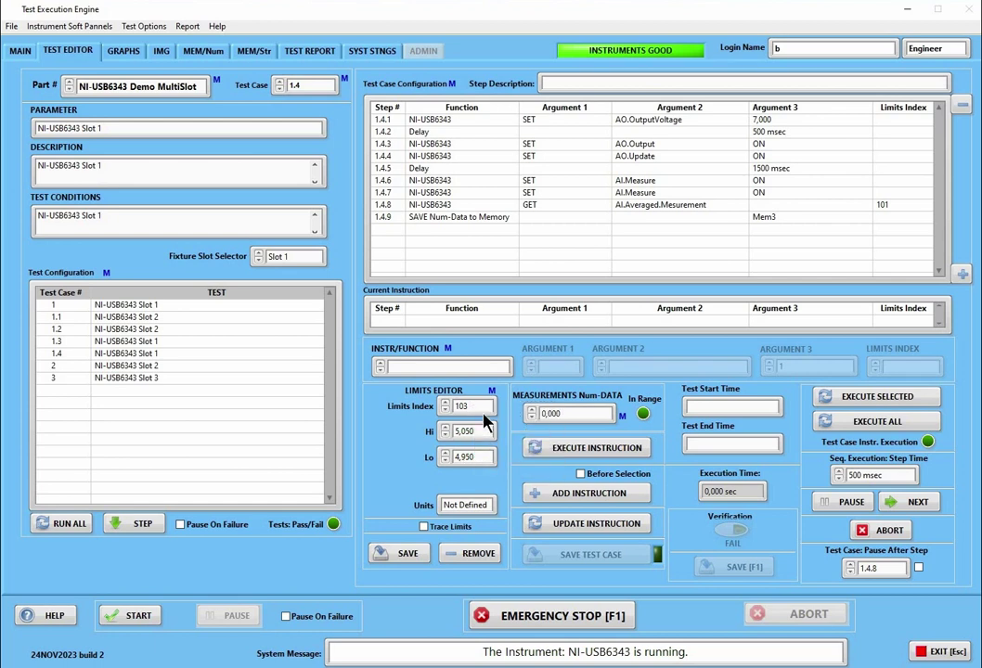
{"action": "right_click", "coordinate": [483, 408]}
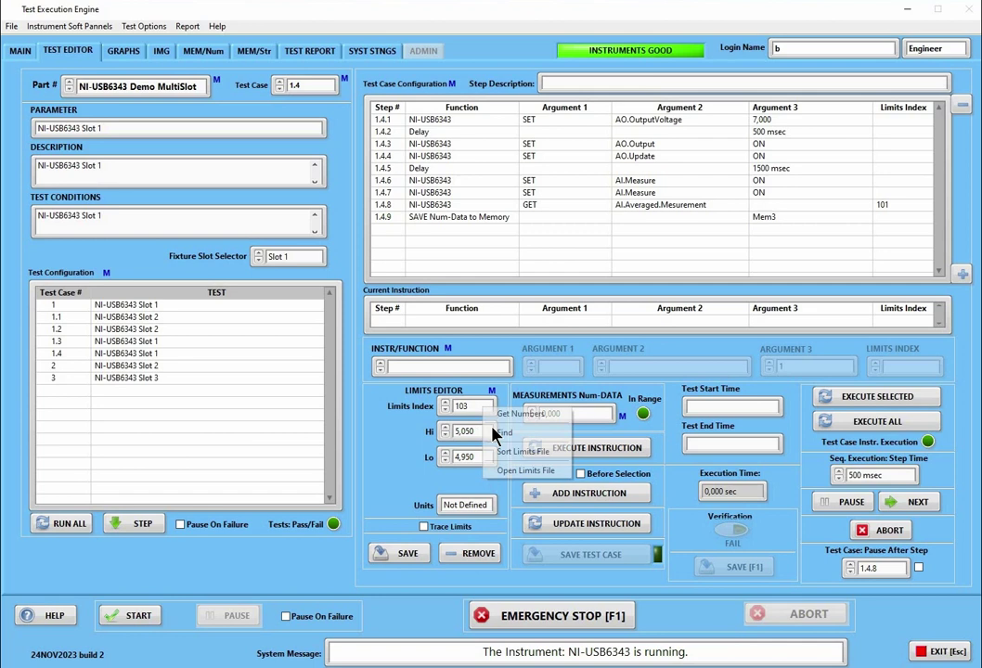
View Limits.cfg with sections [101] and [102] in Notepad, then close it
{"action": "left_click", "coordinate": [516, 470]}
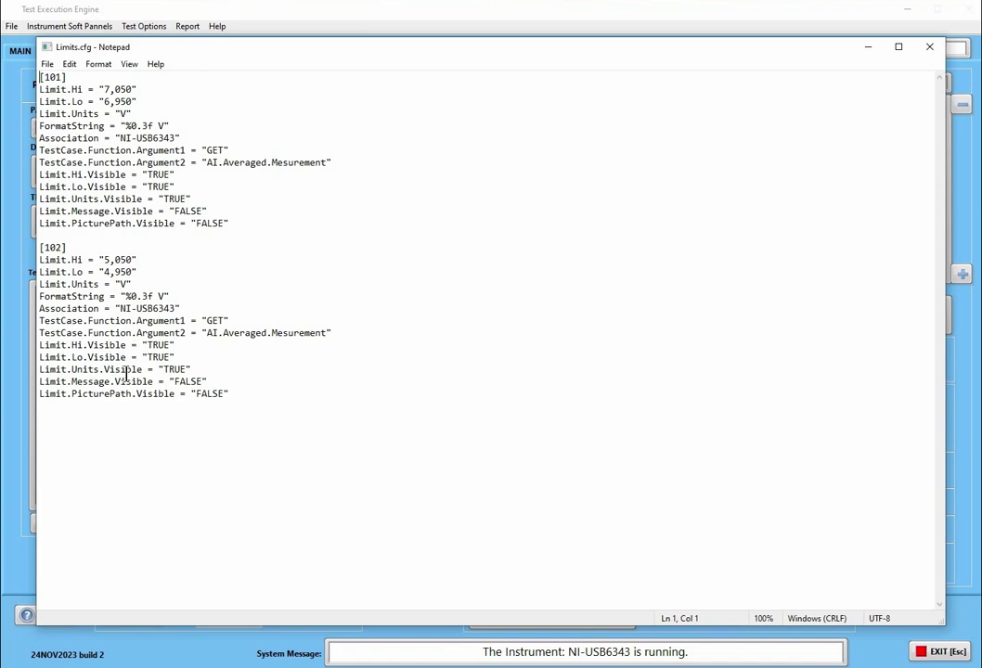
{"action": "left_click", "coordinate": [929, 56]}
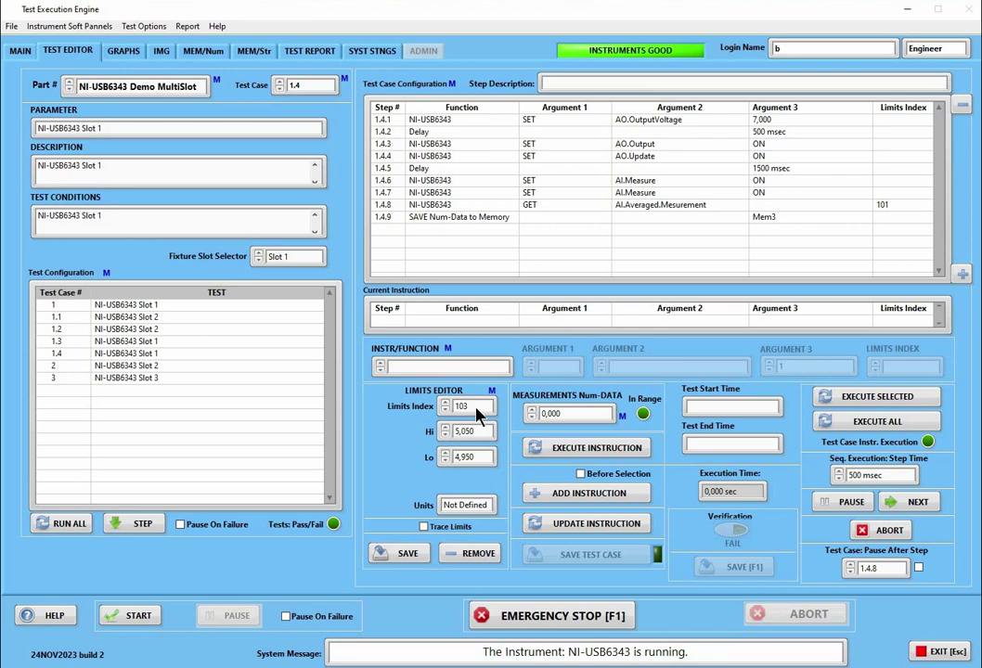
Switch to MEM/Num and view the second page of numeric slots, Mem193–Mem384
{"action": "right_click", "coordinate": [476, 409]}
{"action": "left_click", "coordinate": [409, 452]}
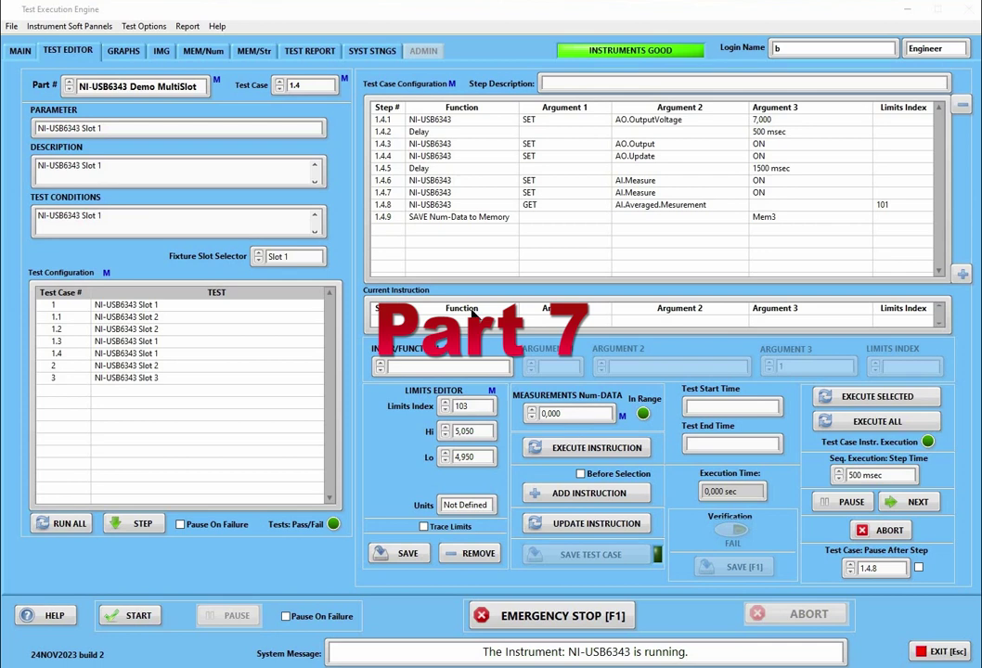
{"action": "left_click", "coordinate": [206, 52]}
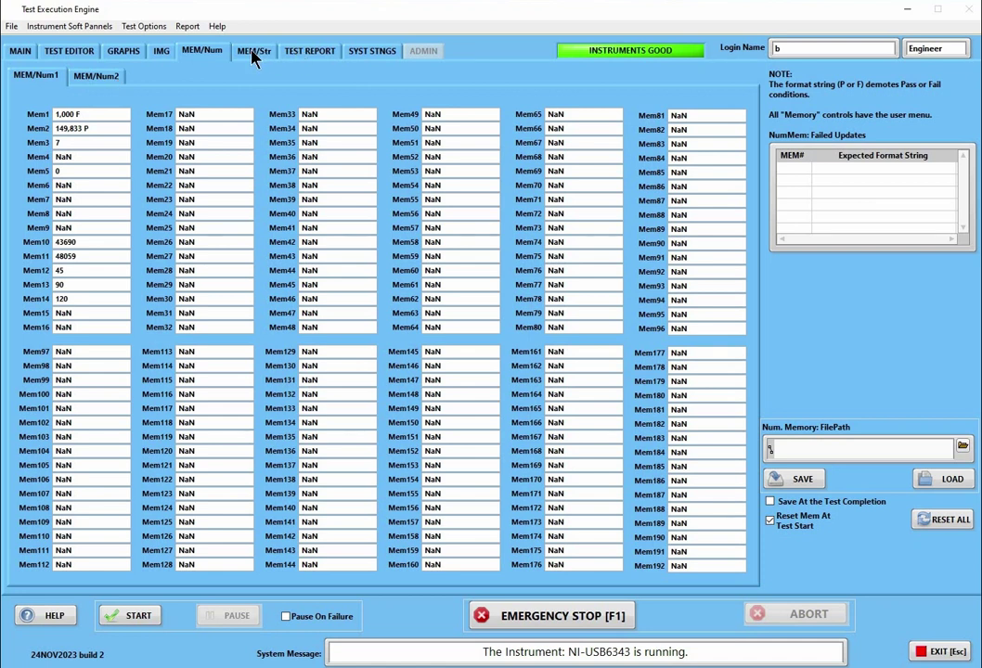
{"action": "left_click", "coordinate": [80, 81]}
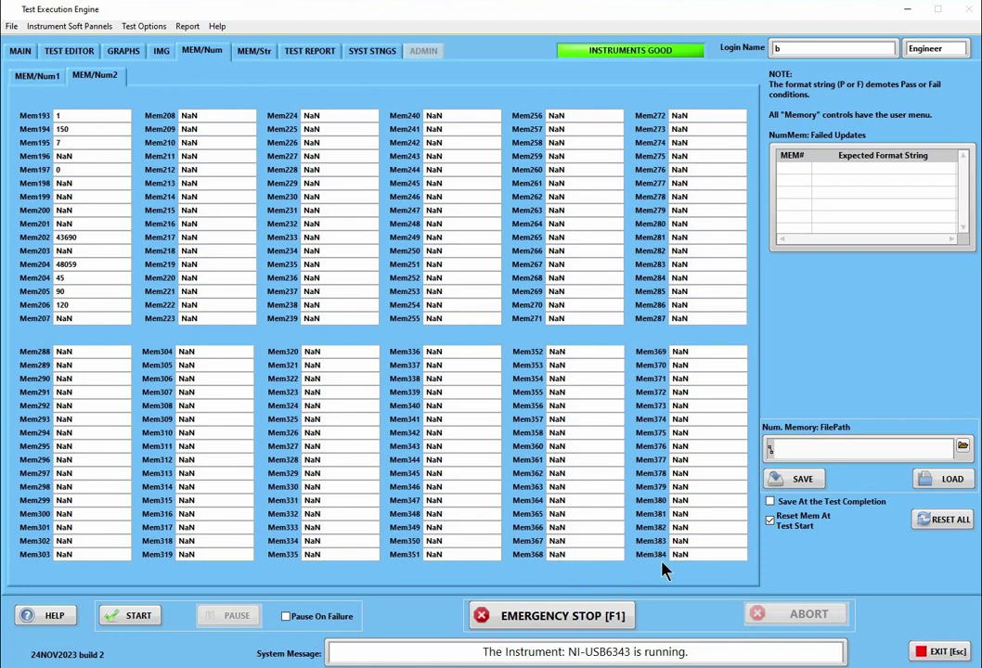
Check the MEM/Str test start date options, then return to MEM/Num slots Mem1–Mem192
{"action": "left_click", "coordinate": [259, 58]}
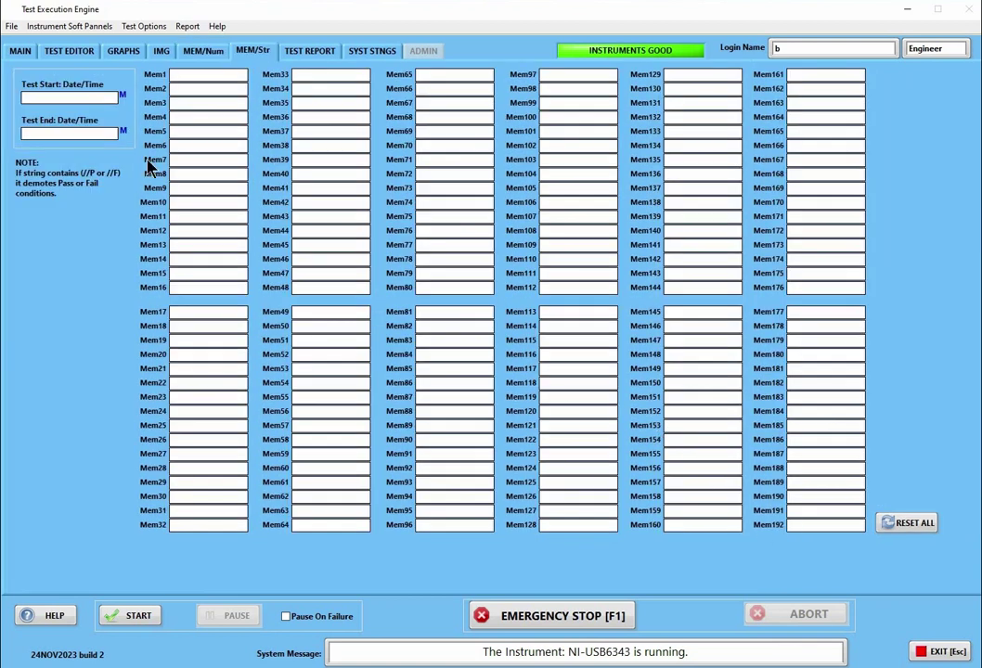
{"action": "right_click", "coordinate": [98, 105]}
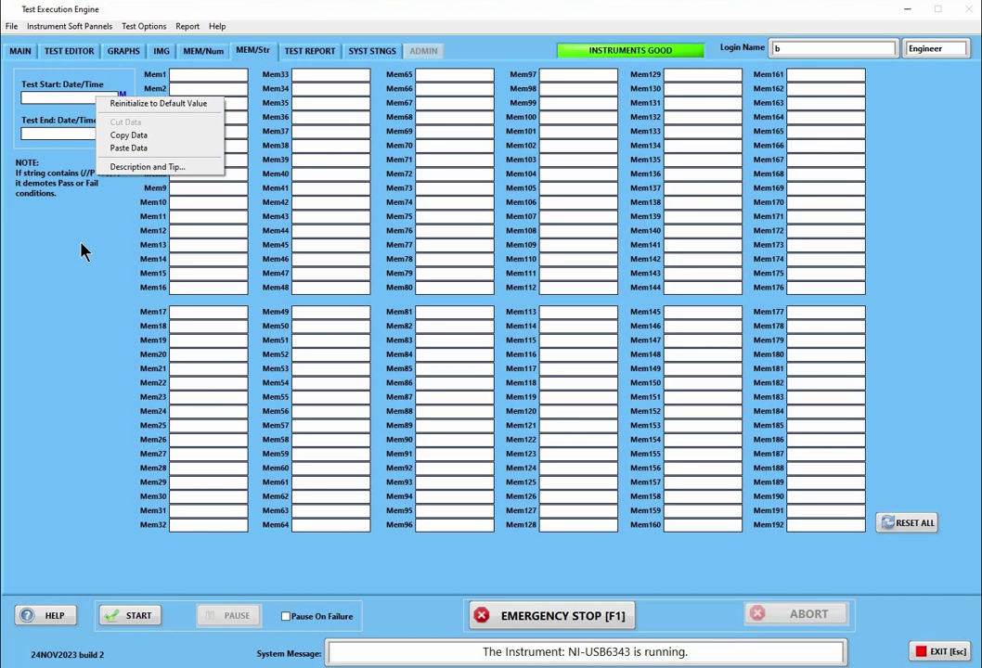
{"action": "left_click", "coordinate": [76, 144]}
{"action": "left_click", "coordinate": [204, 53]}
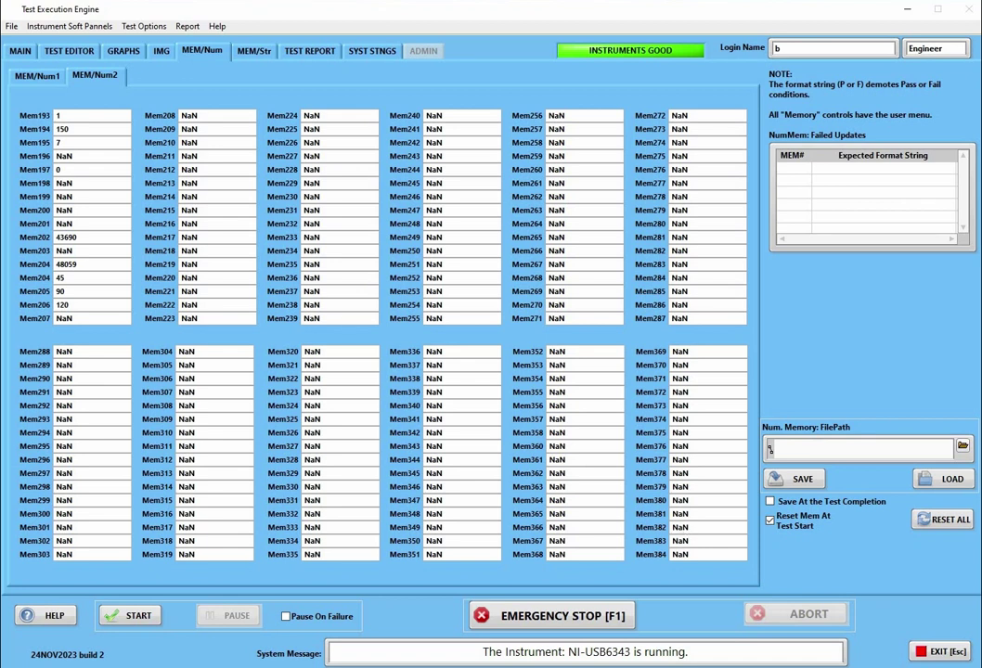
{"action": "left_click", "coordinate": [40, 84]}
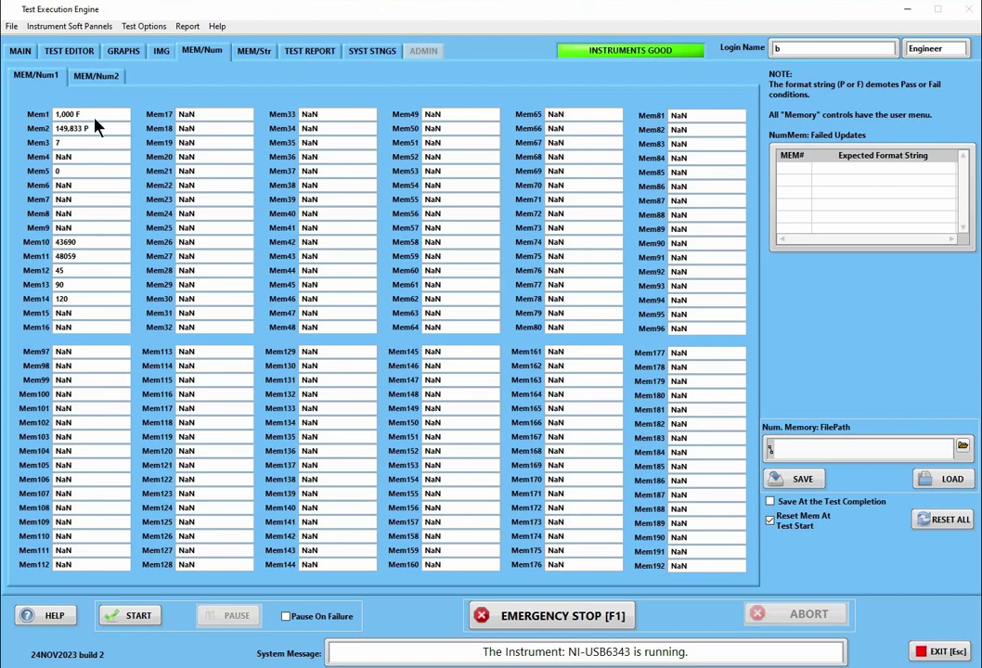
Change Mem1's format string from %0.3f F to %0.4f F
{"action": "right_click", "coordinate": [95, 118]}
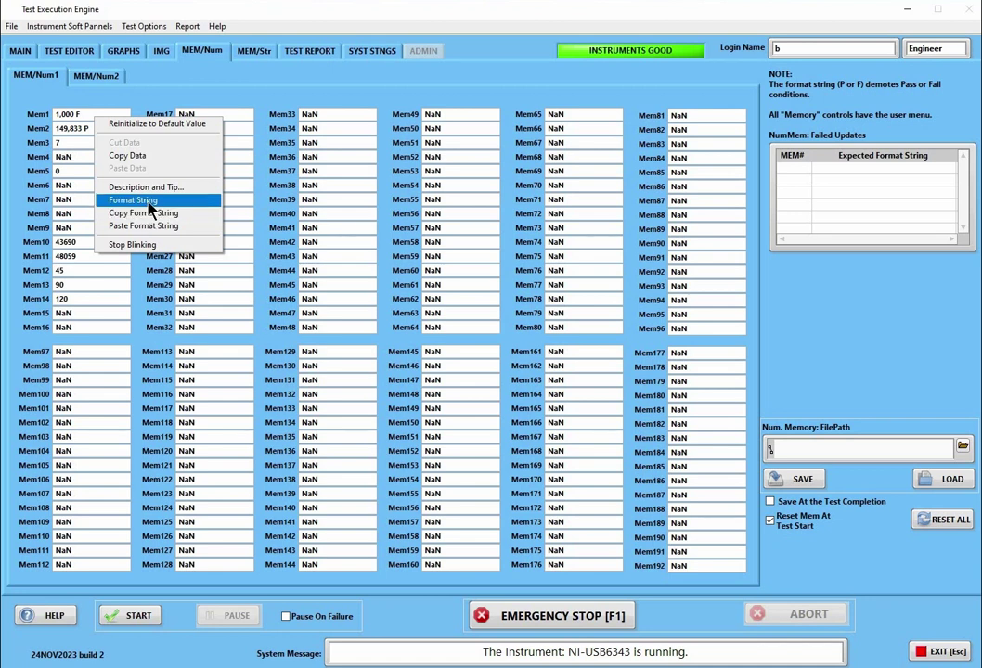
{"action": "left_click", "coordinate": [134, 200]}
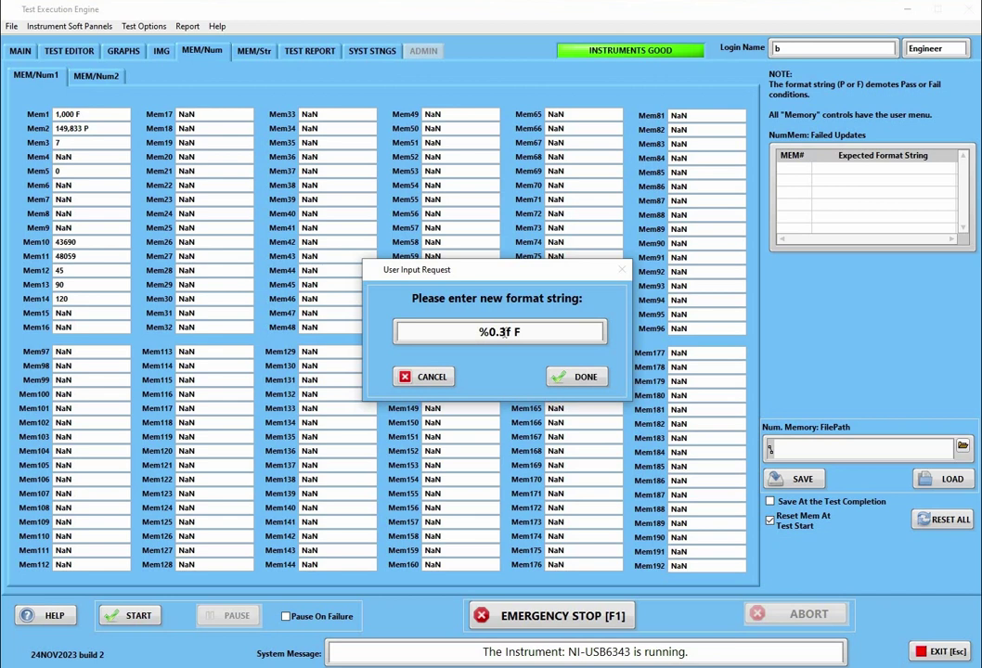
{"action": "left_click_drag", "start_coordinate": [503, 332], "coordinate": [498, 331]}
{"action": "type", "text": "4"}
{"action": "left_click", "coordinate": [575, 376]}
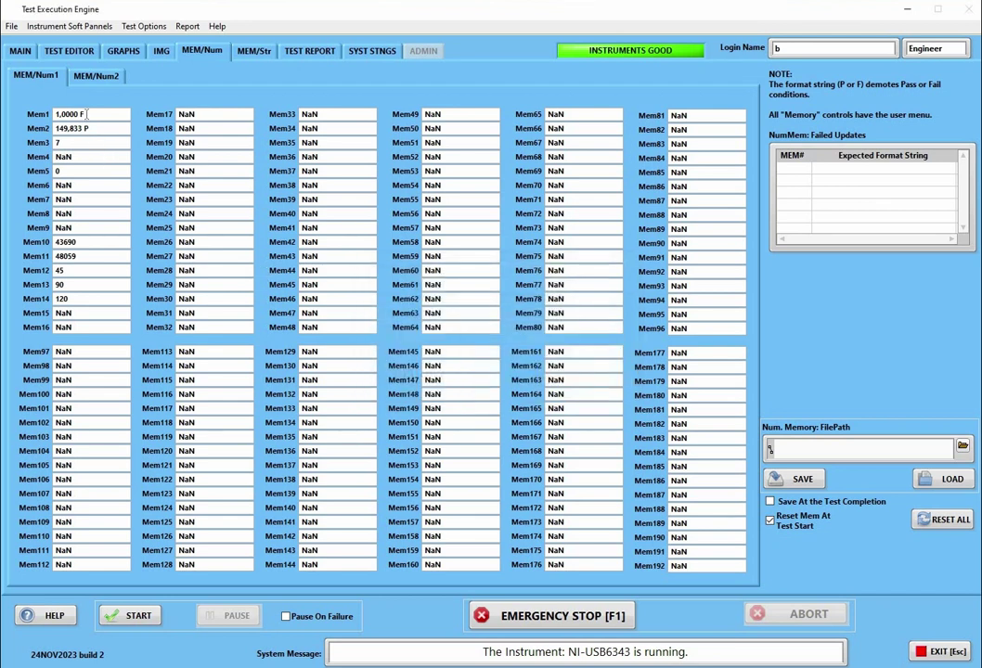
Copy Mem1's format string and paste it onto Mem3, which now reads 6,5010 F
{"action": "right_click", "coordinate": [88, 114]}
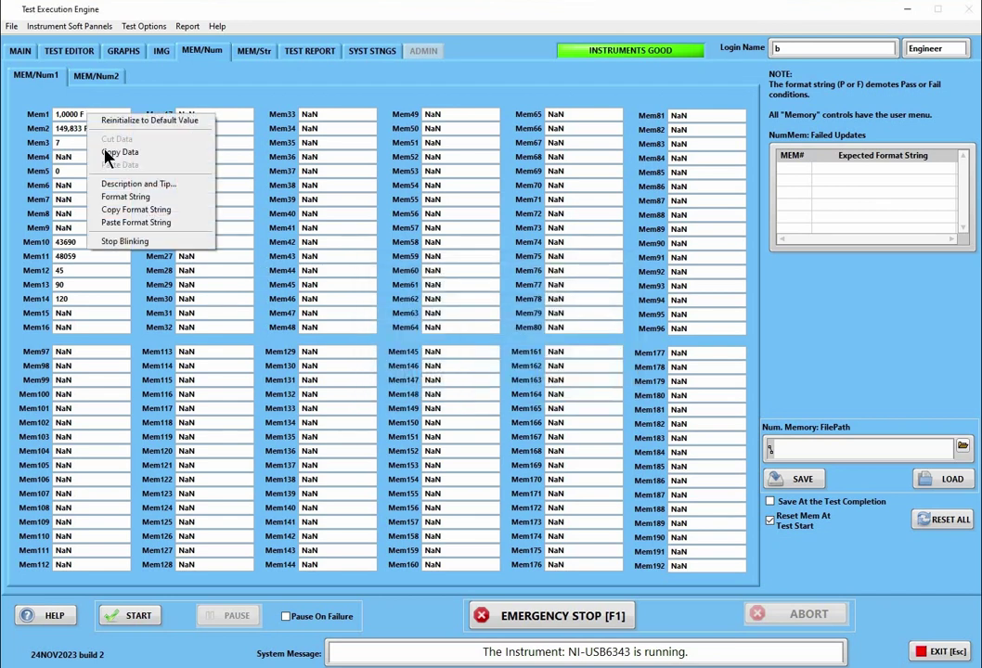
{"action": "left_click", "coordinate": [130, 210]}
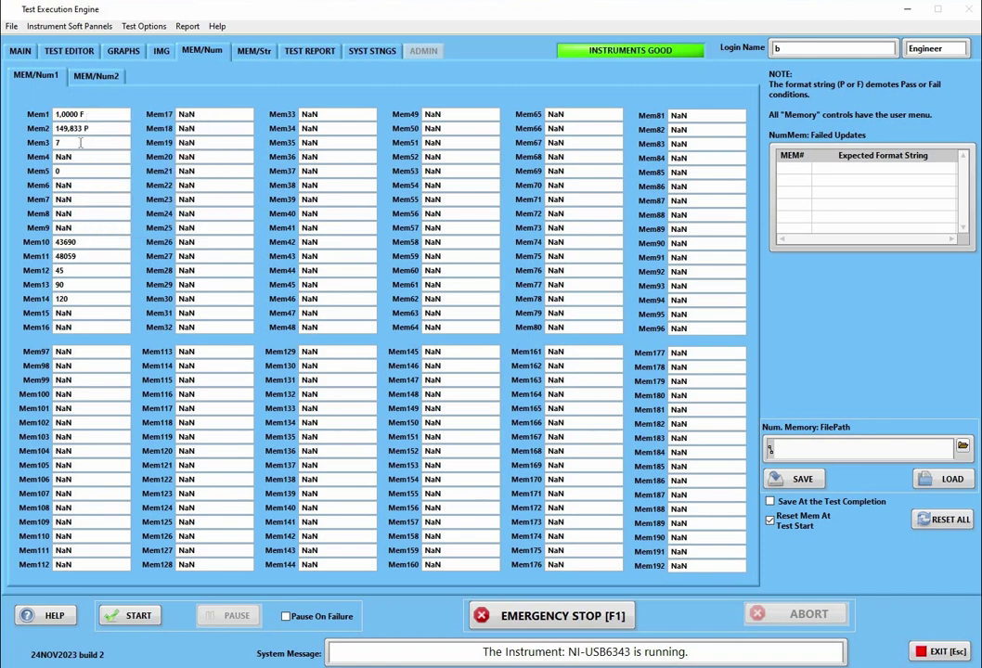
{"action": "left_click", "coordinate": [69, 146]}
{"action": "right_click", "coordinate": [75, 147]}
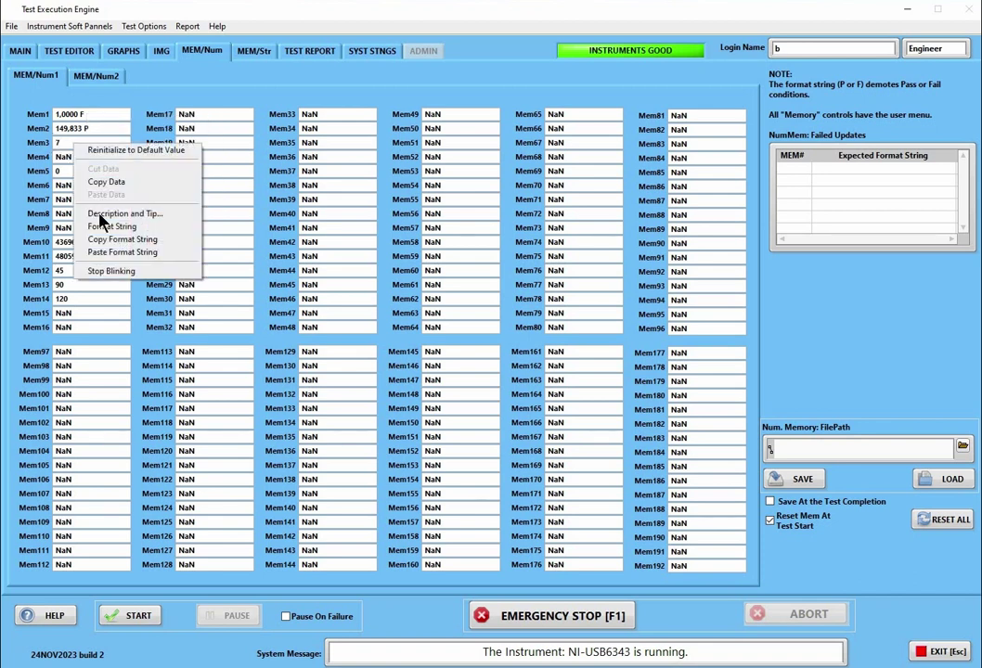
{"action": "left_click", "coordinate": [119, 253]}
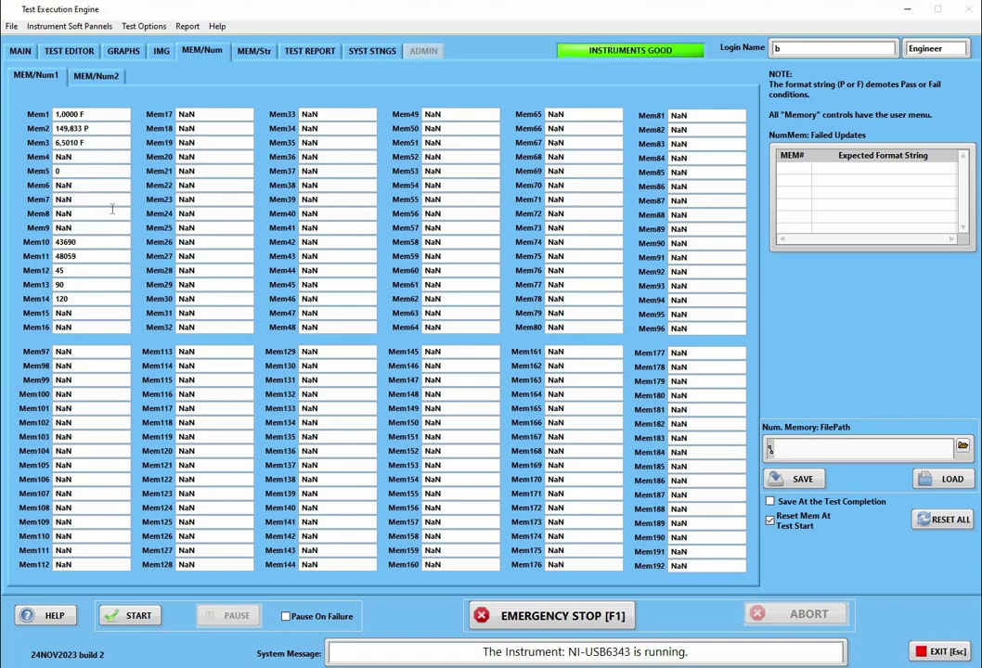
{"action": "right_click", "coordinate": [99, 145]}
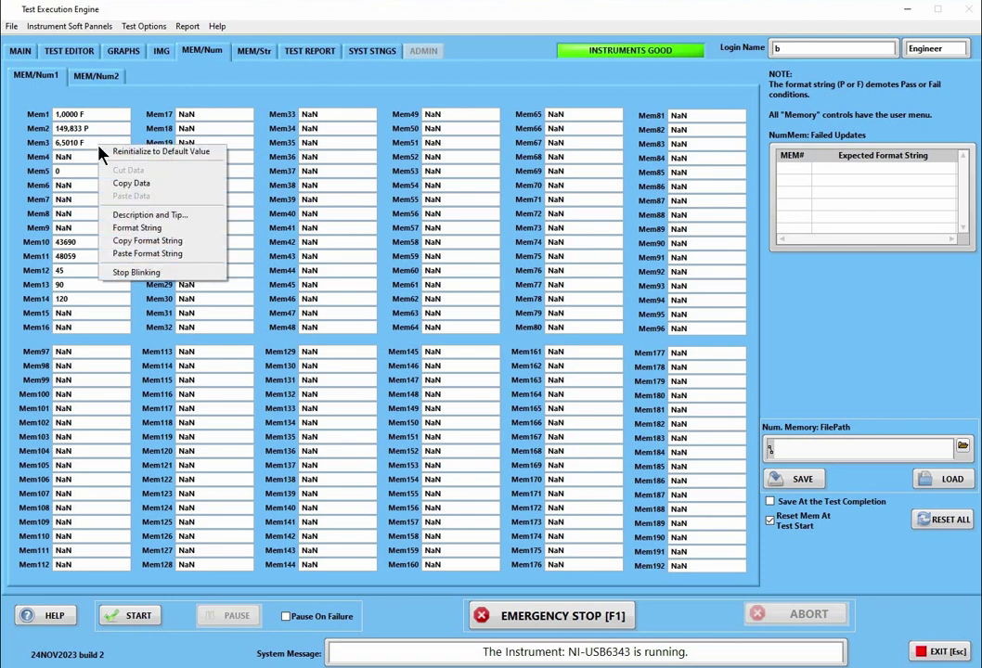
Dismiss the Mem3 options and bring up the system settings Options page
{"action": "left_click", "coordinate": [368, 52]}
{"action": "left_click", "coordinate": [368, 52]}
{"action": "left_click", "coordinate": [99, 72]}
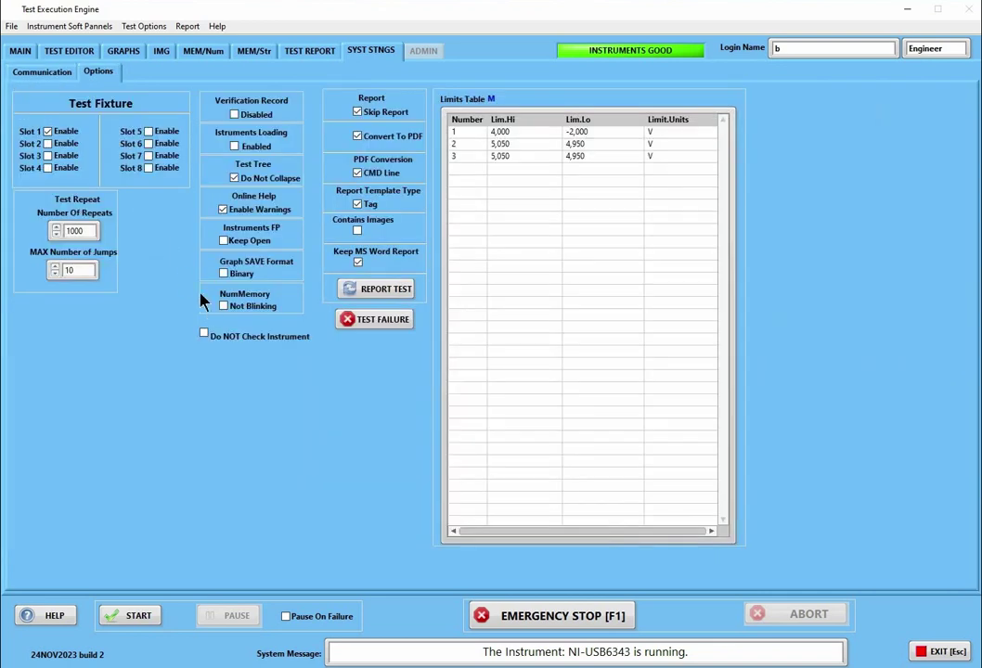
Toggle NumMemory failure blinking on and off twice, leaving it at Not Blinking
{"action": "left_click", "coordinate": [224, 307]}
{"action": "left_click", "coordinate": [223, 306]}
{"action": "left_click", "coordinate": [223, 308]}
{"action": "left_click", "coordinate": [223, 308]}
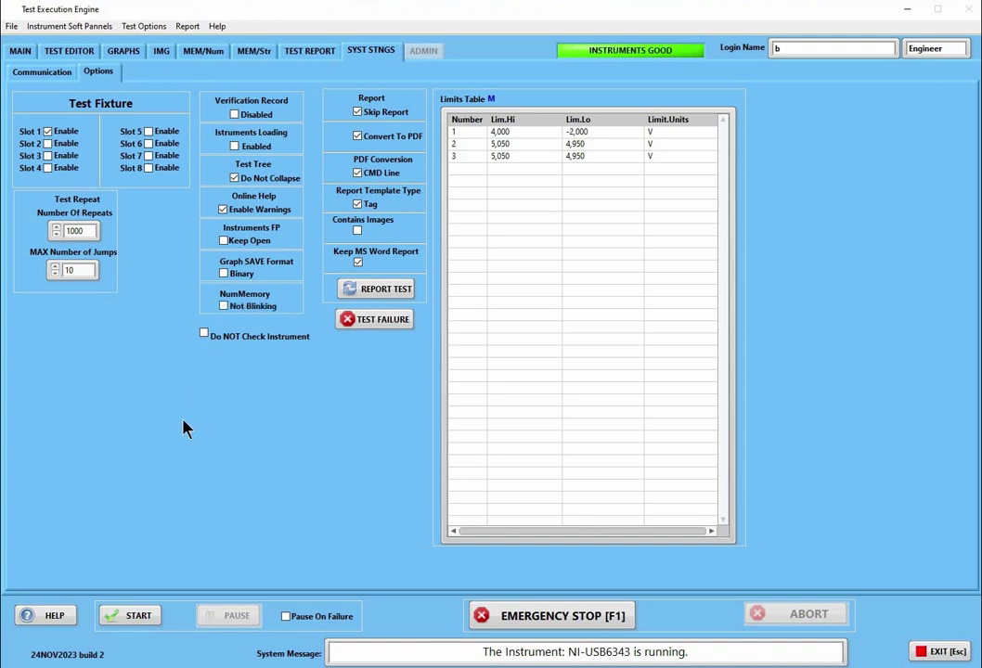